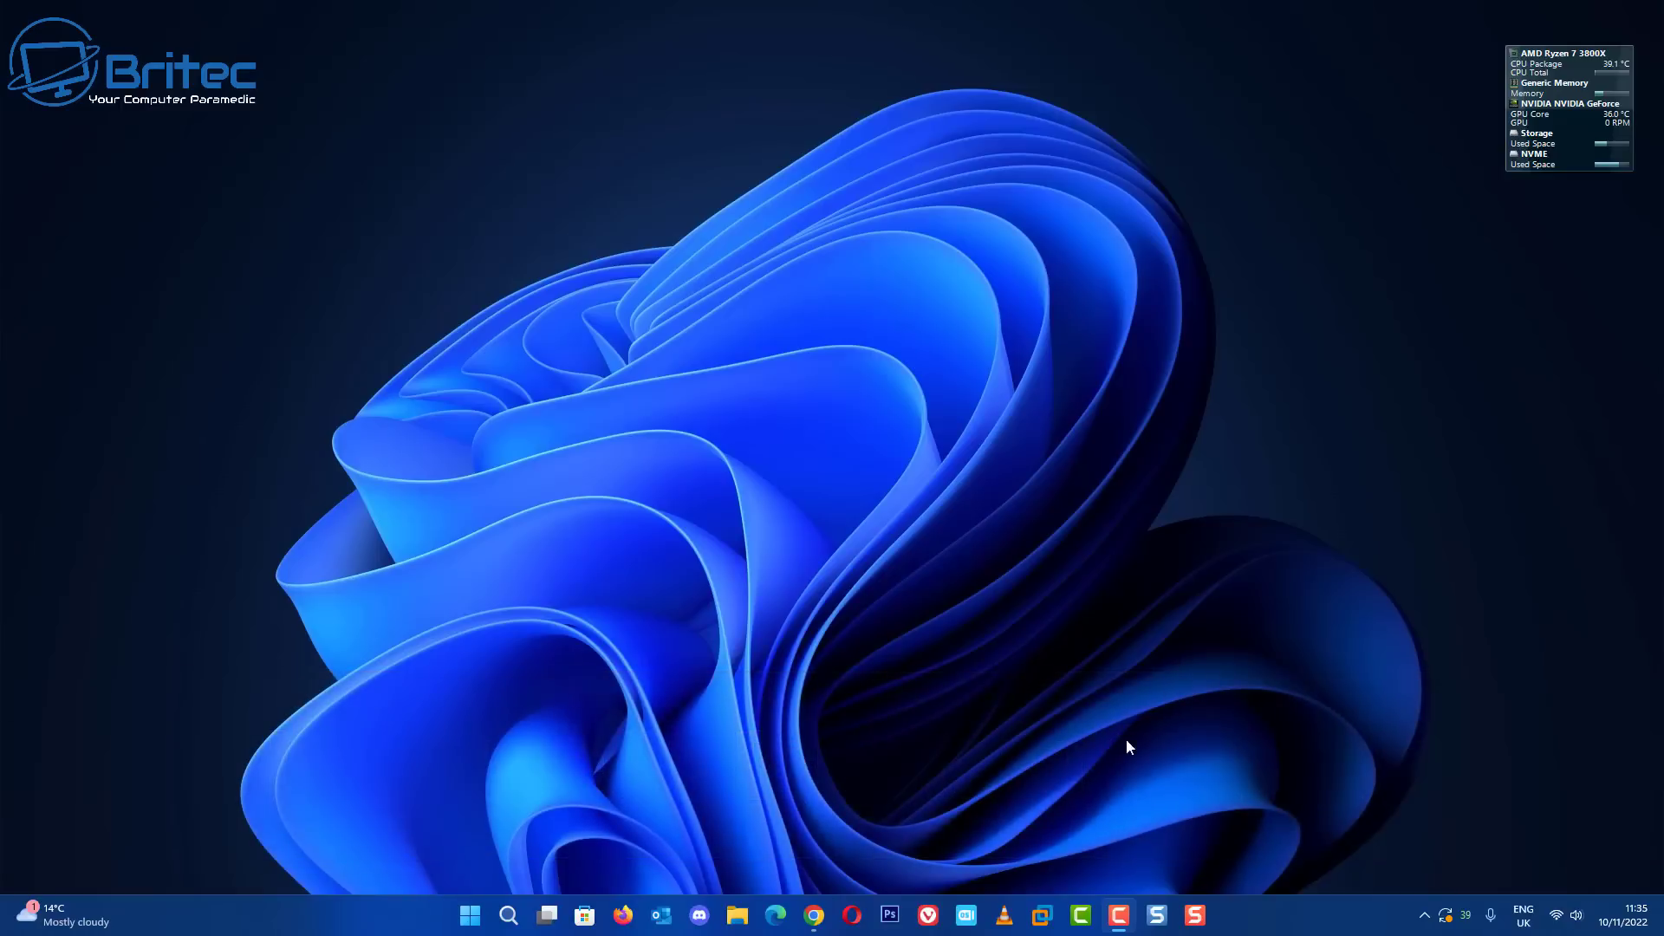
Step: Switch to Chrome and request the Windows 11 (multi-edition ISO) download on Microsoft's Windows 11 download page
{"action": "left_click", "coordinate": [813, 916]}
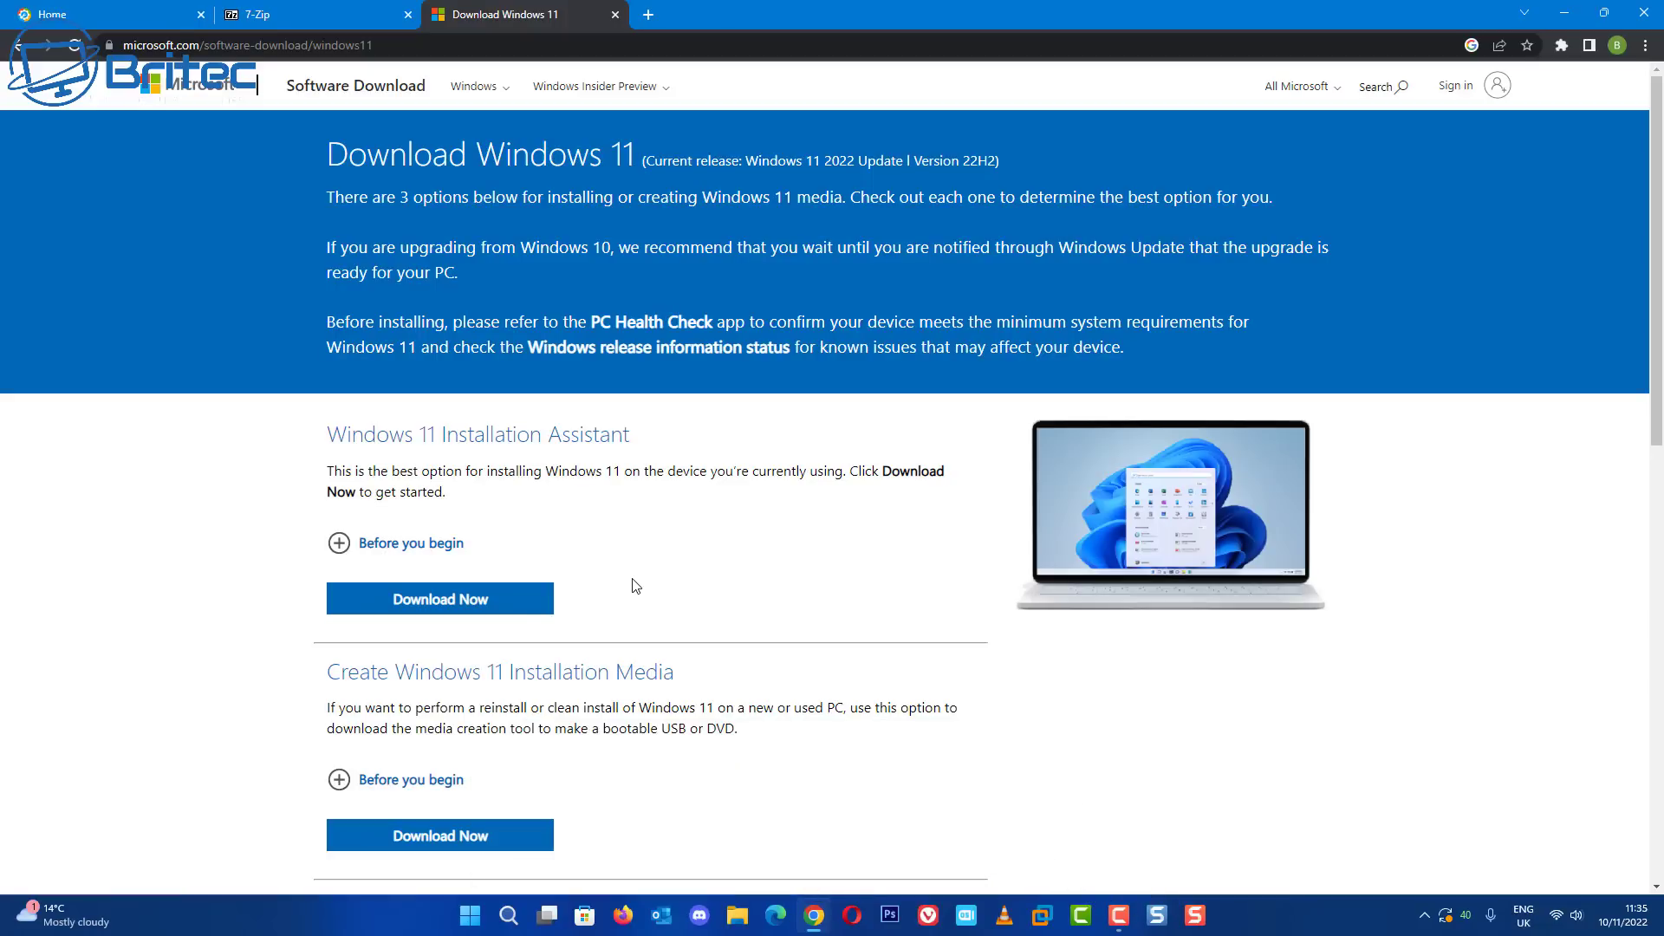
{"action": "scroll", "coordinate": [636, 586], "scroll_direction": "down", "scroll_amount": 6}
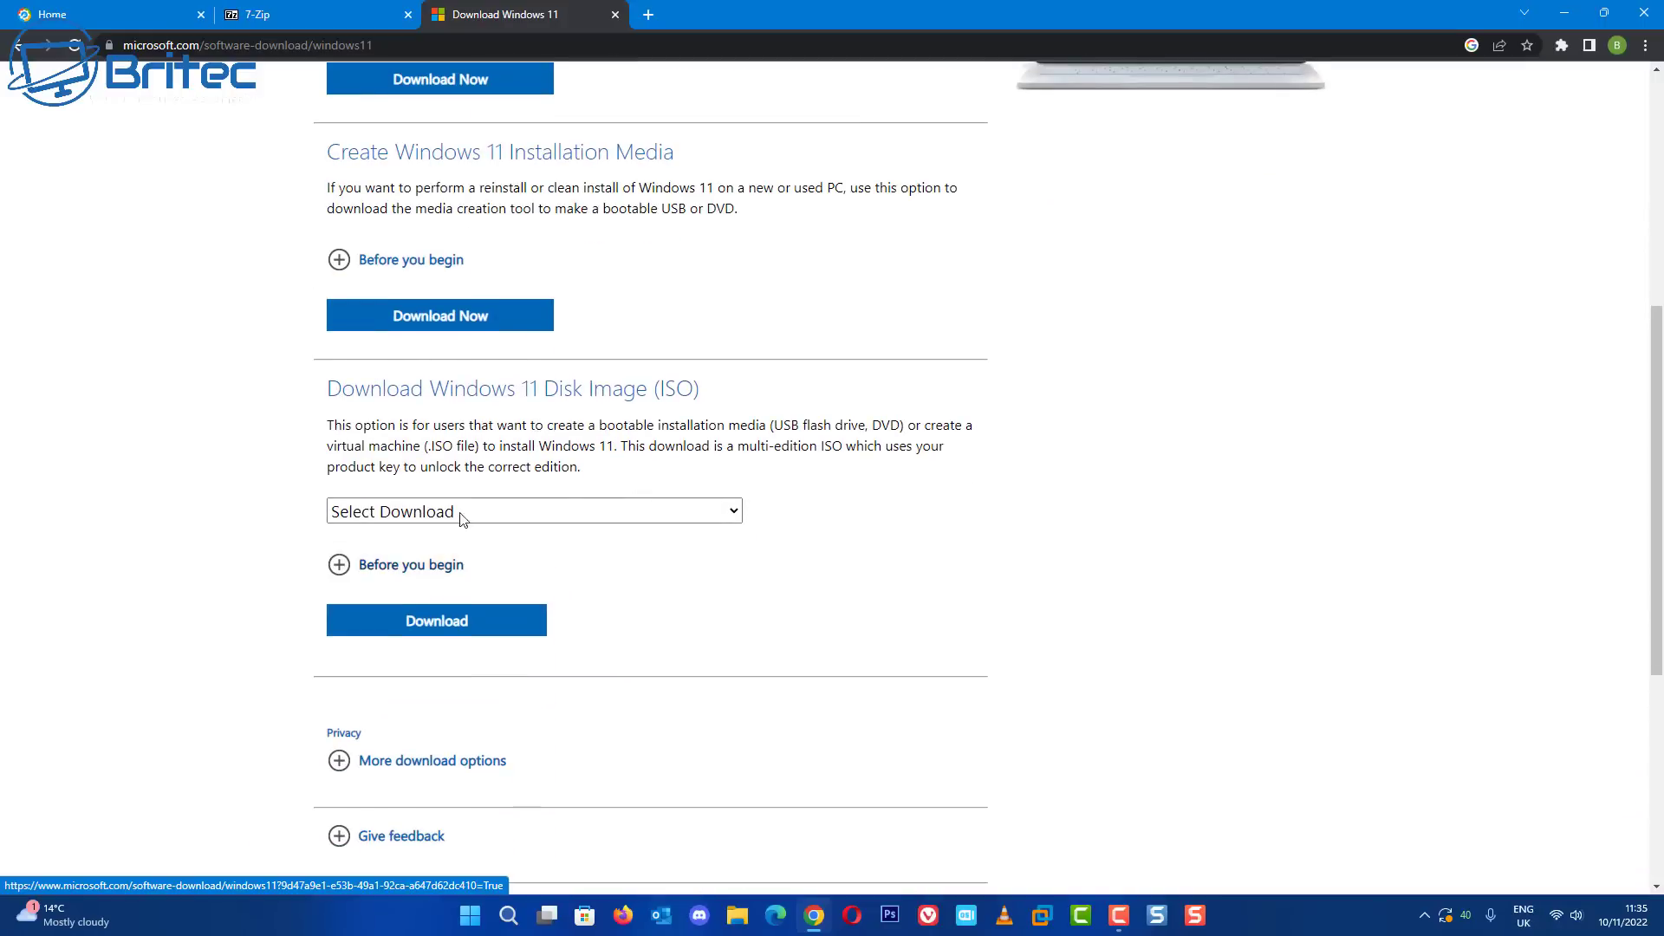
{"action": "left_click", "coordinate": [540, 519]}
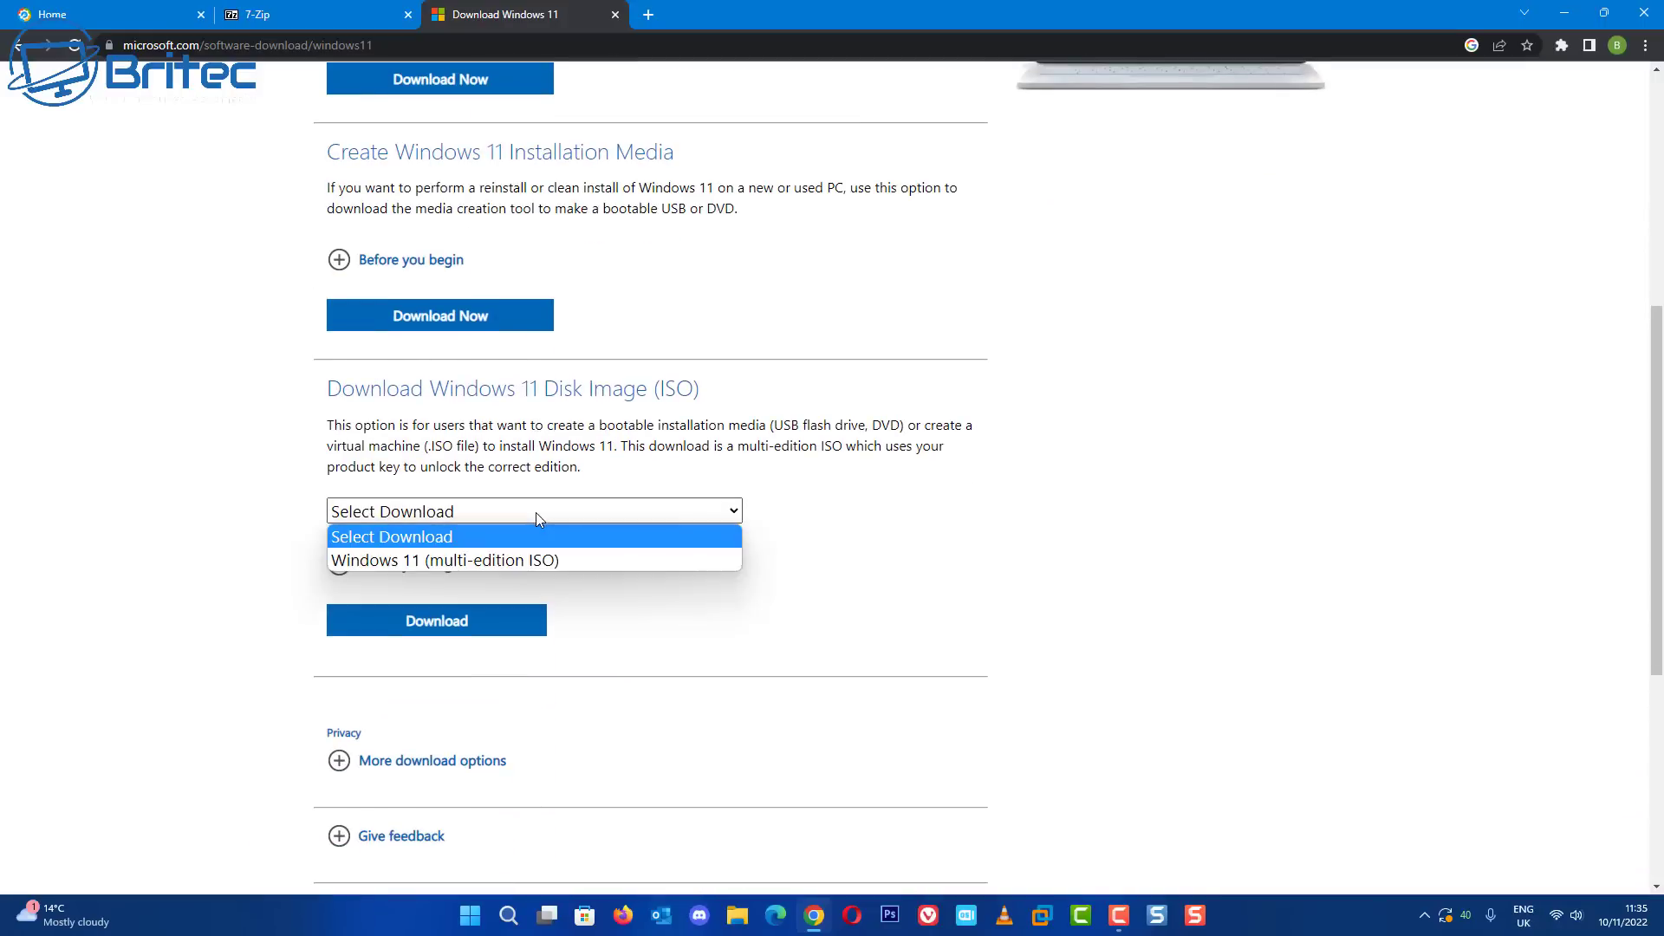
{"action": "left_click", "coordinate": [501, 564]}
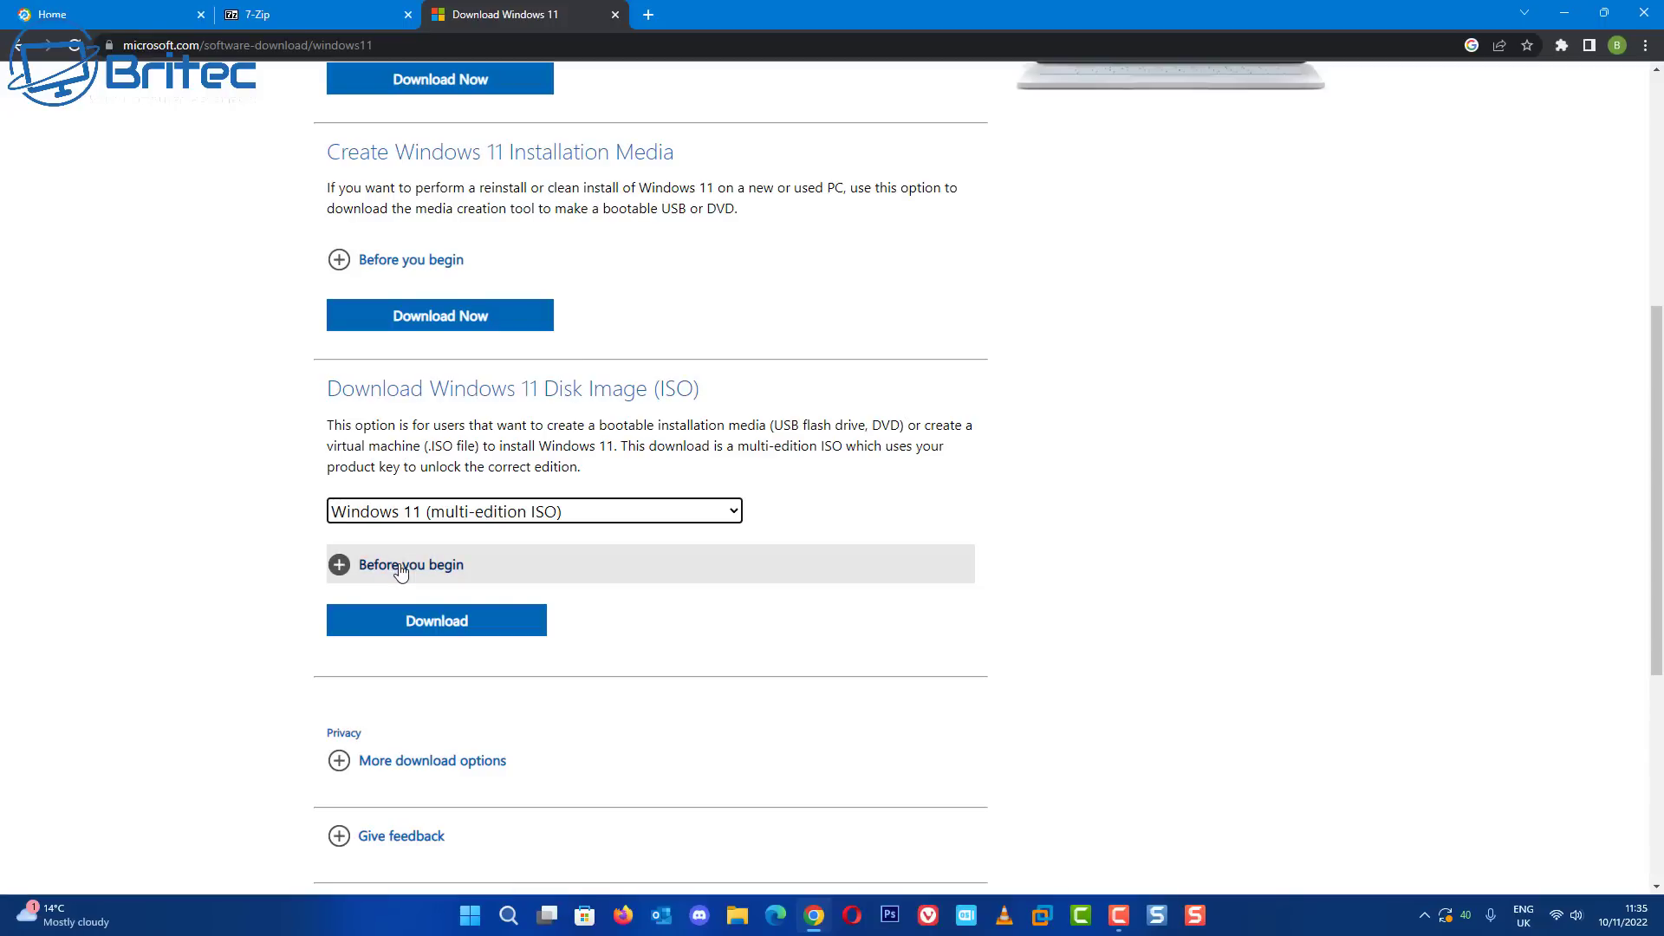
{"action": "left_click", "coordinate": [411, 615]}
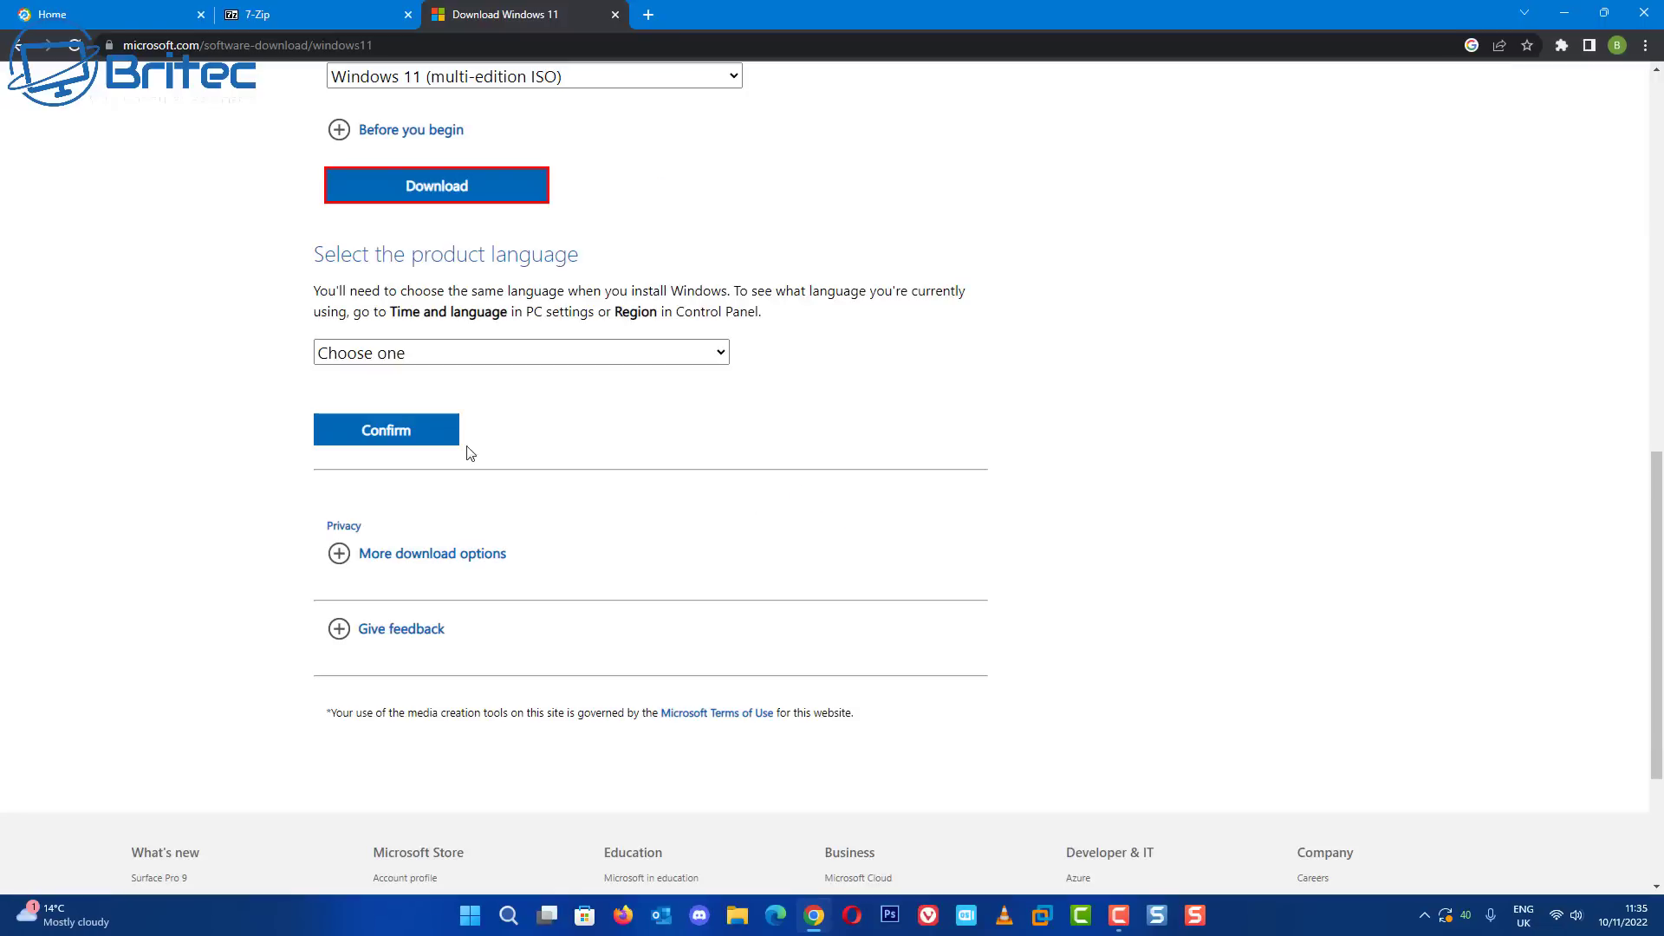
Step: Choose English International as the product language for the Windows 11 ISO and confirm it
{"action": "left_click", "coordinate": [447, 361]}
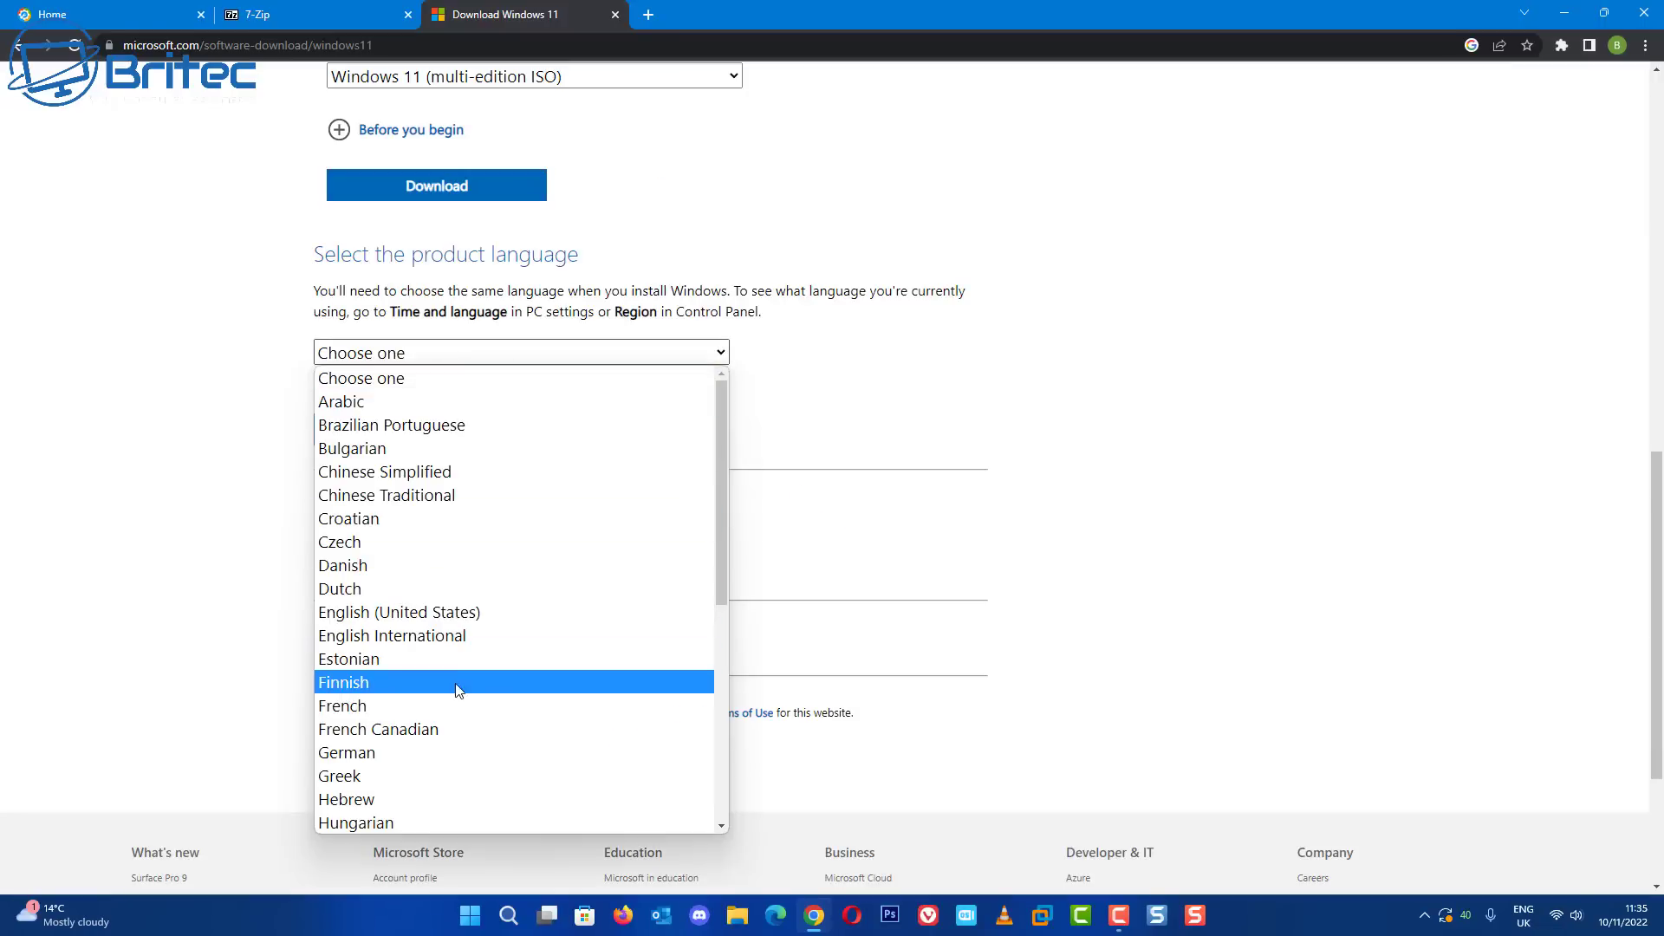
{"action": "left_click", "coordinate": [461, 637]}
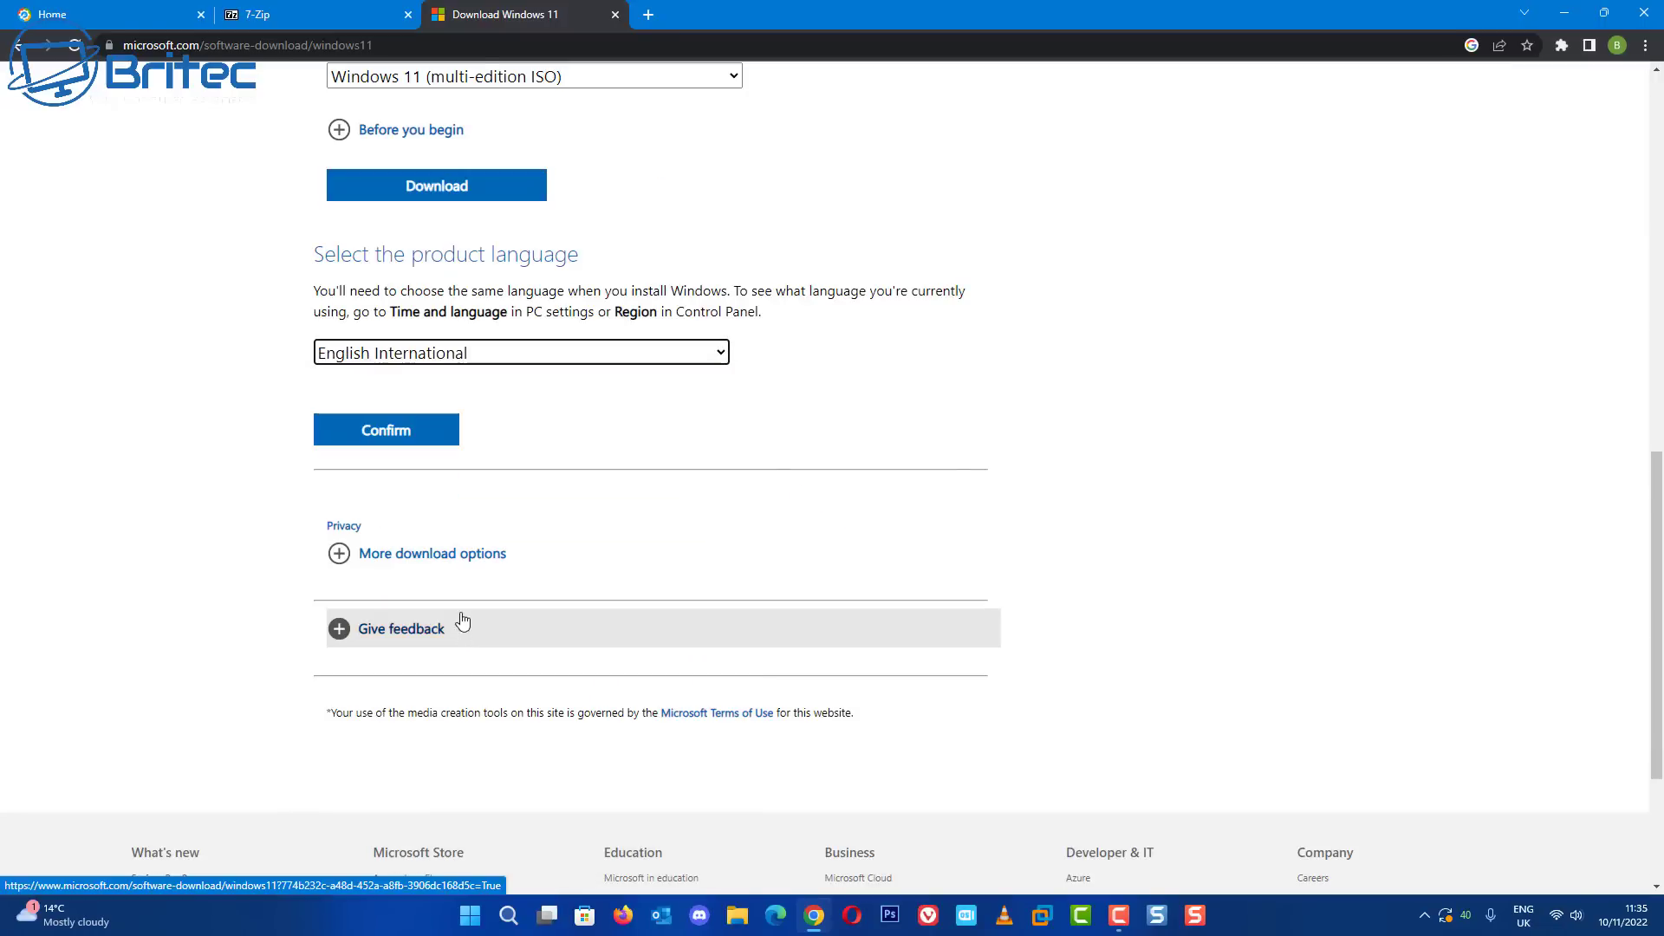
{"action": "left_click", "coordinate": [434, 433]}
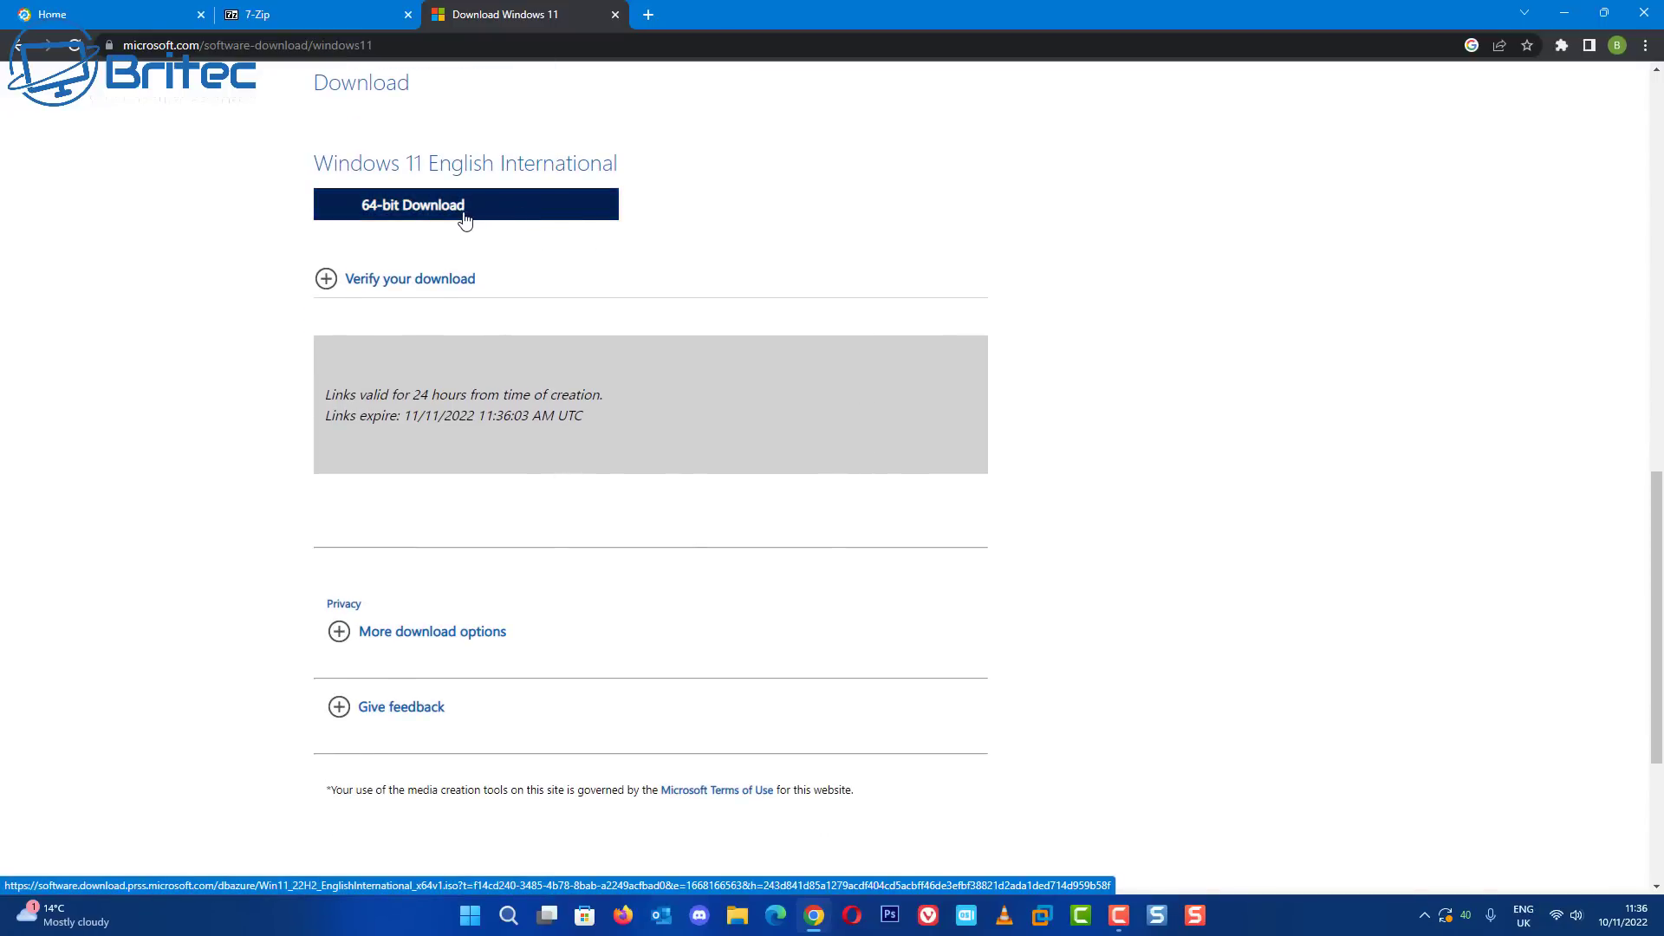
Step: View the 7-Zip download page, select Toolkit_v12.9.7z through the MSMG Toolkit downloads page, and close the browser
{"action": "left_click", "coordinate": [328, 21]}
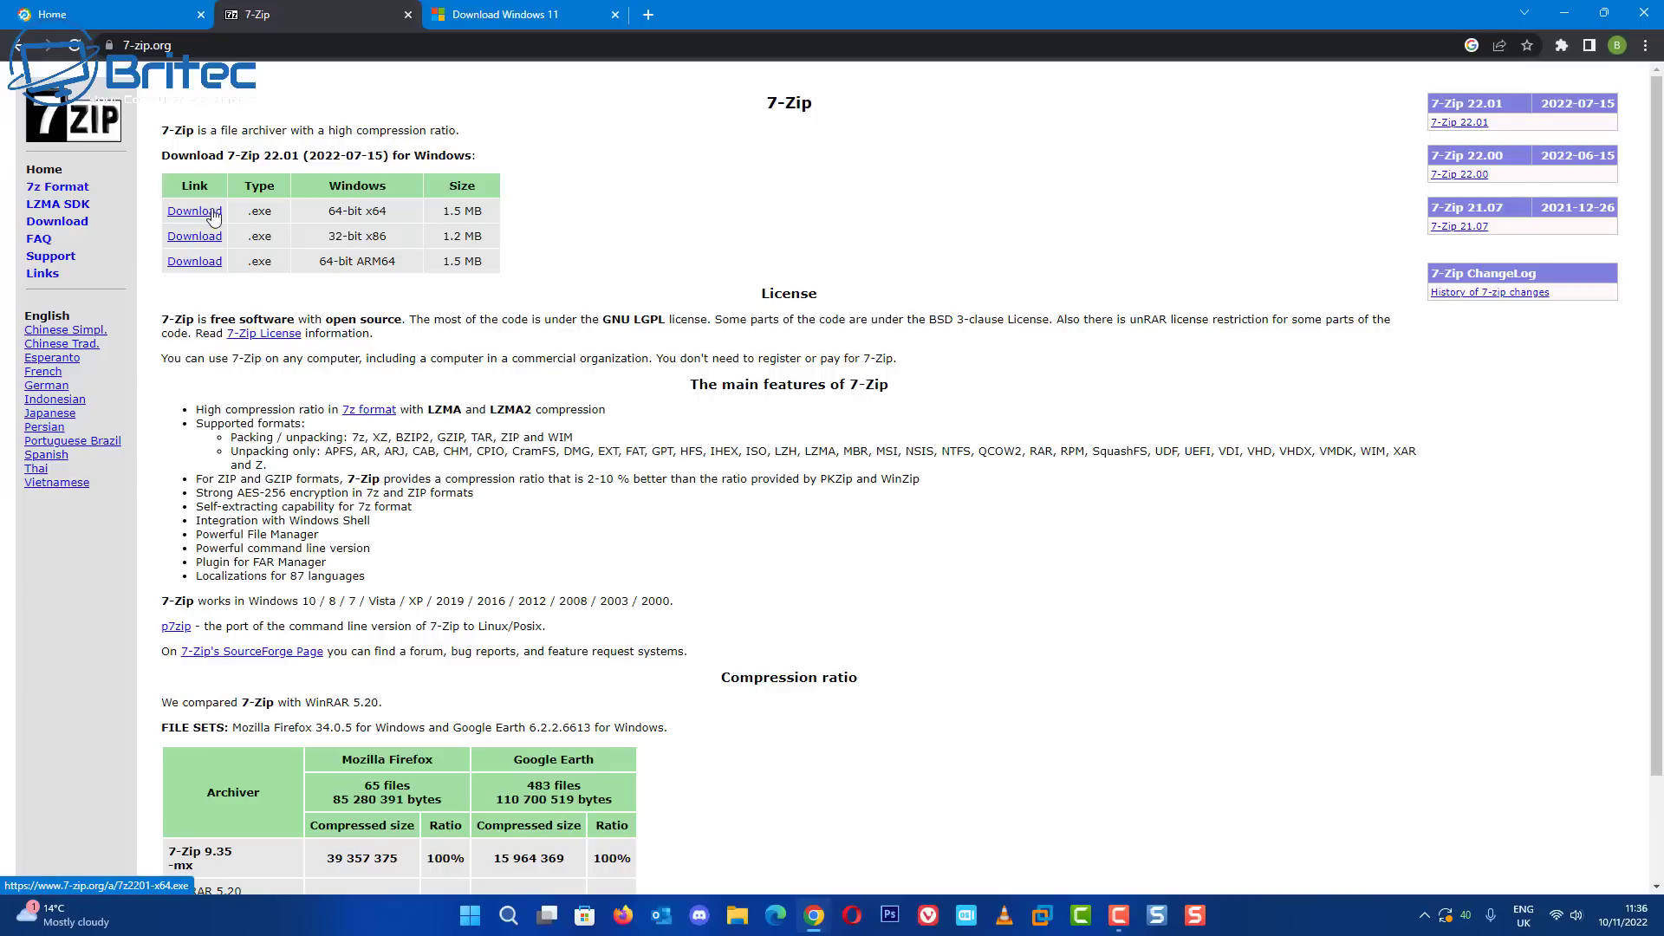
{"action": "left_click", "coordinate": [123, 13]}
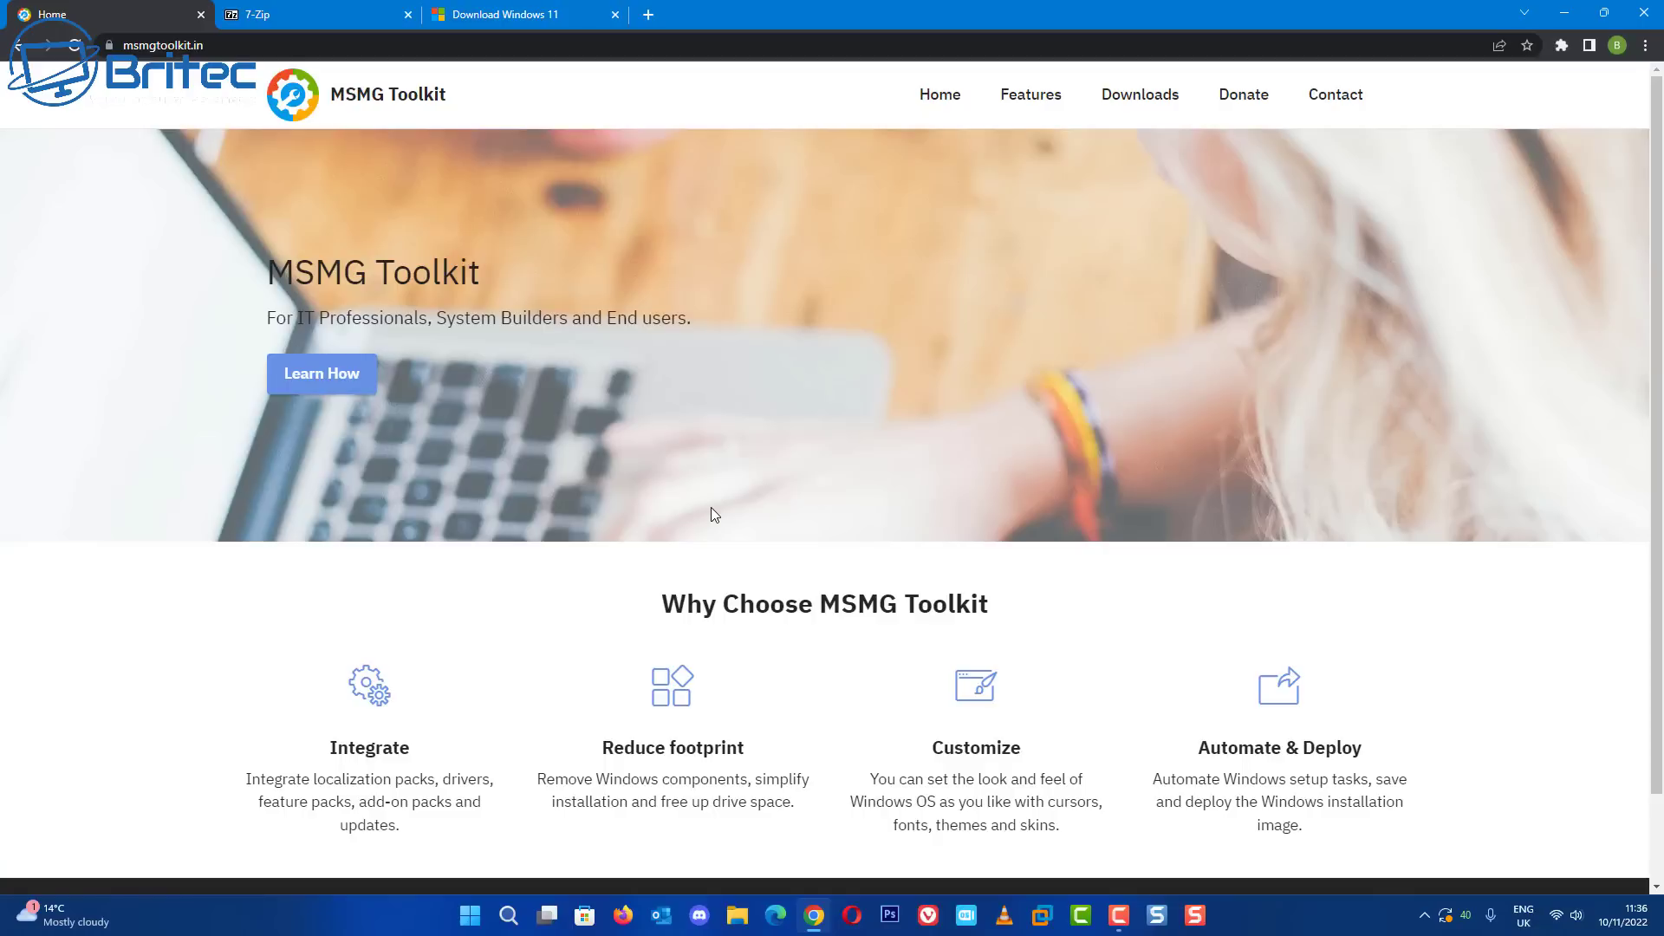
{"action": "left_click", "coordinate": [1141, 97]}
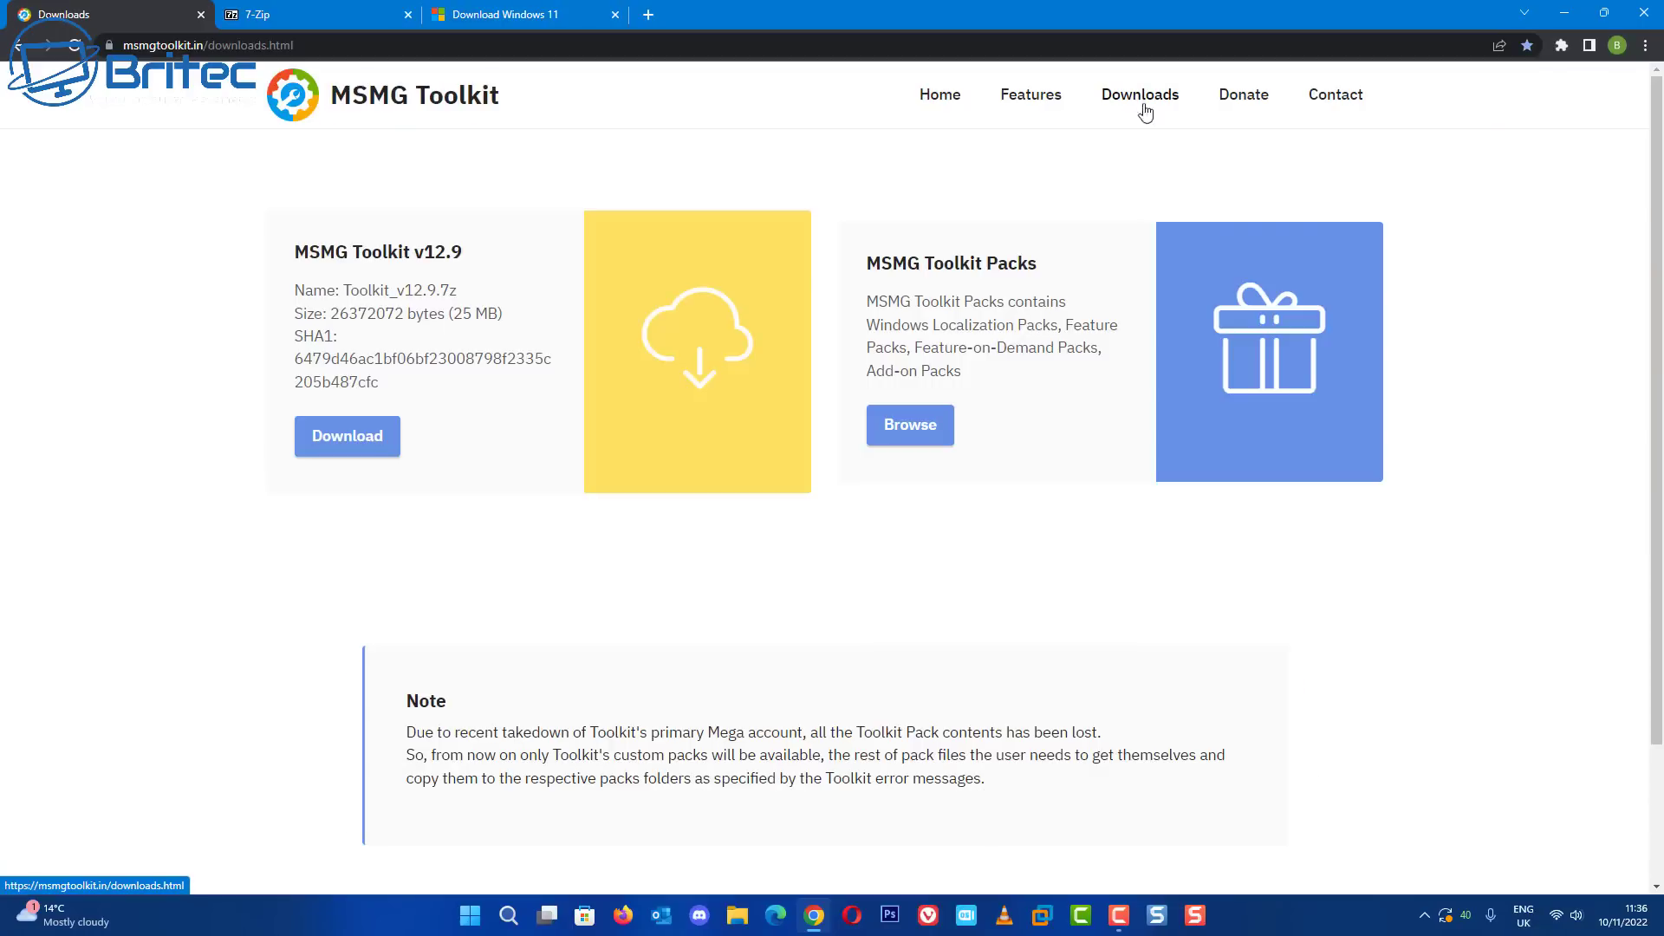
{"action": "left_click", "coordinate": [339, 442]}
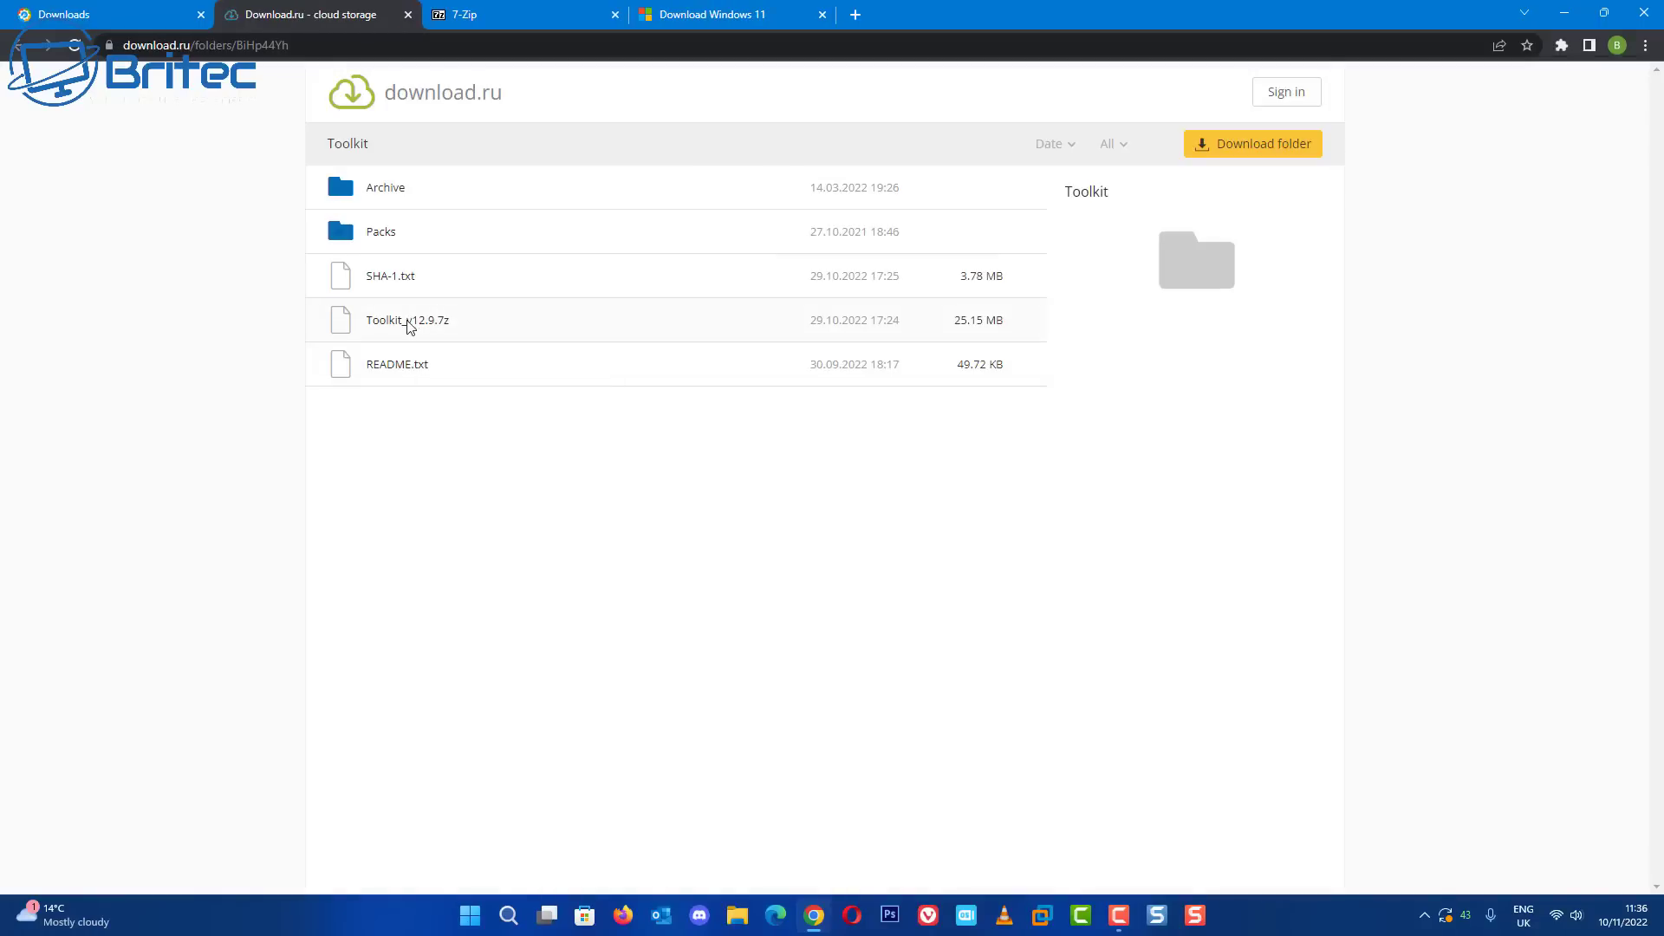
{"action": "left_click", "coordinate": [965, 323]}
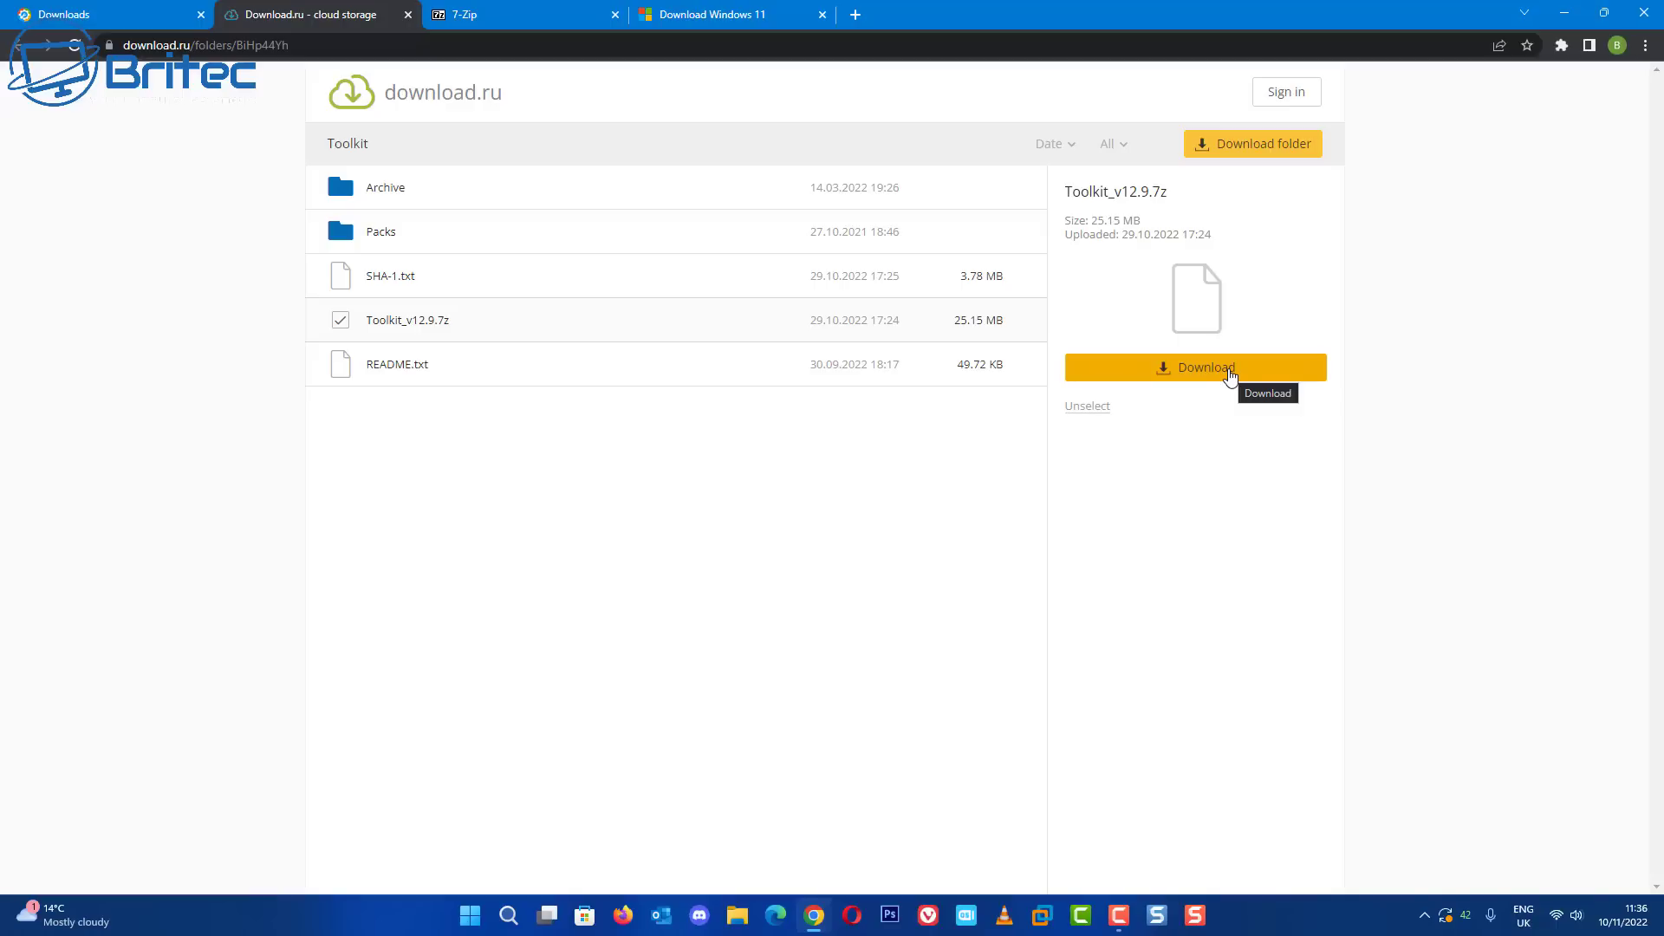
{"action": "left_click", "coordinate": [1648, 25]}
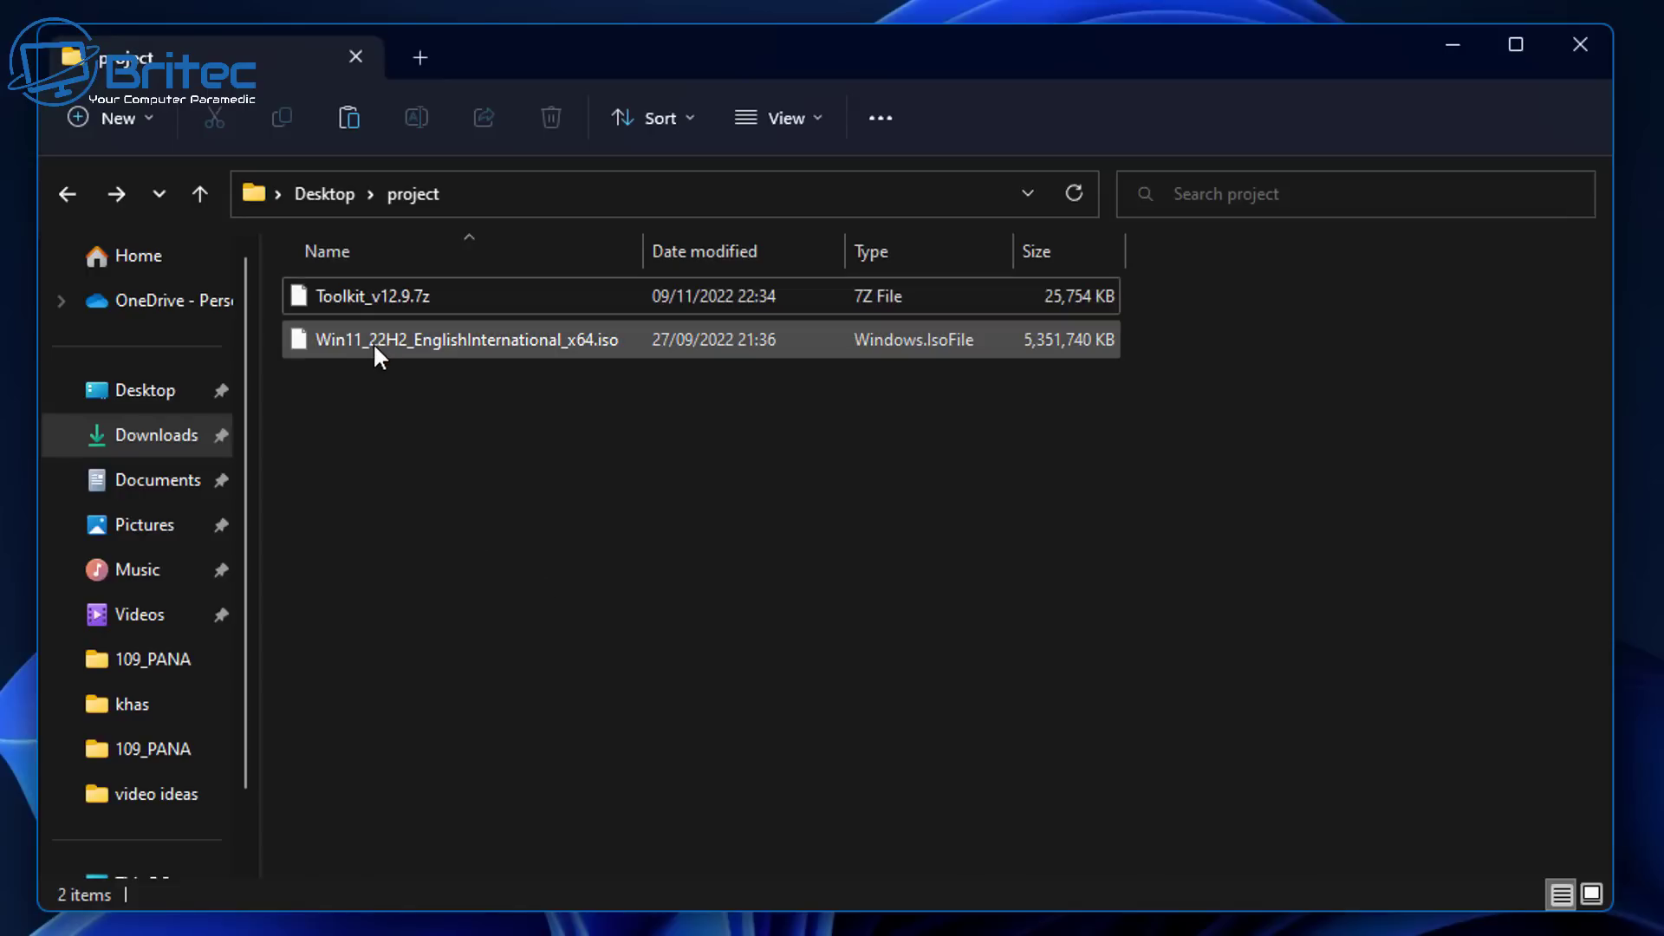
Step: Check the Windows 11 ISO and the toolkit archive in the project folder and show the folder's full path
{"action": "left_click", "coordinate": [411, 345]}
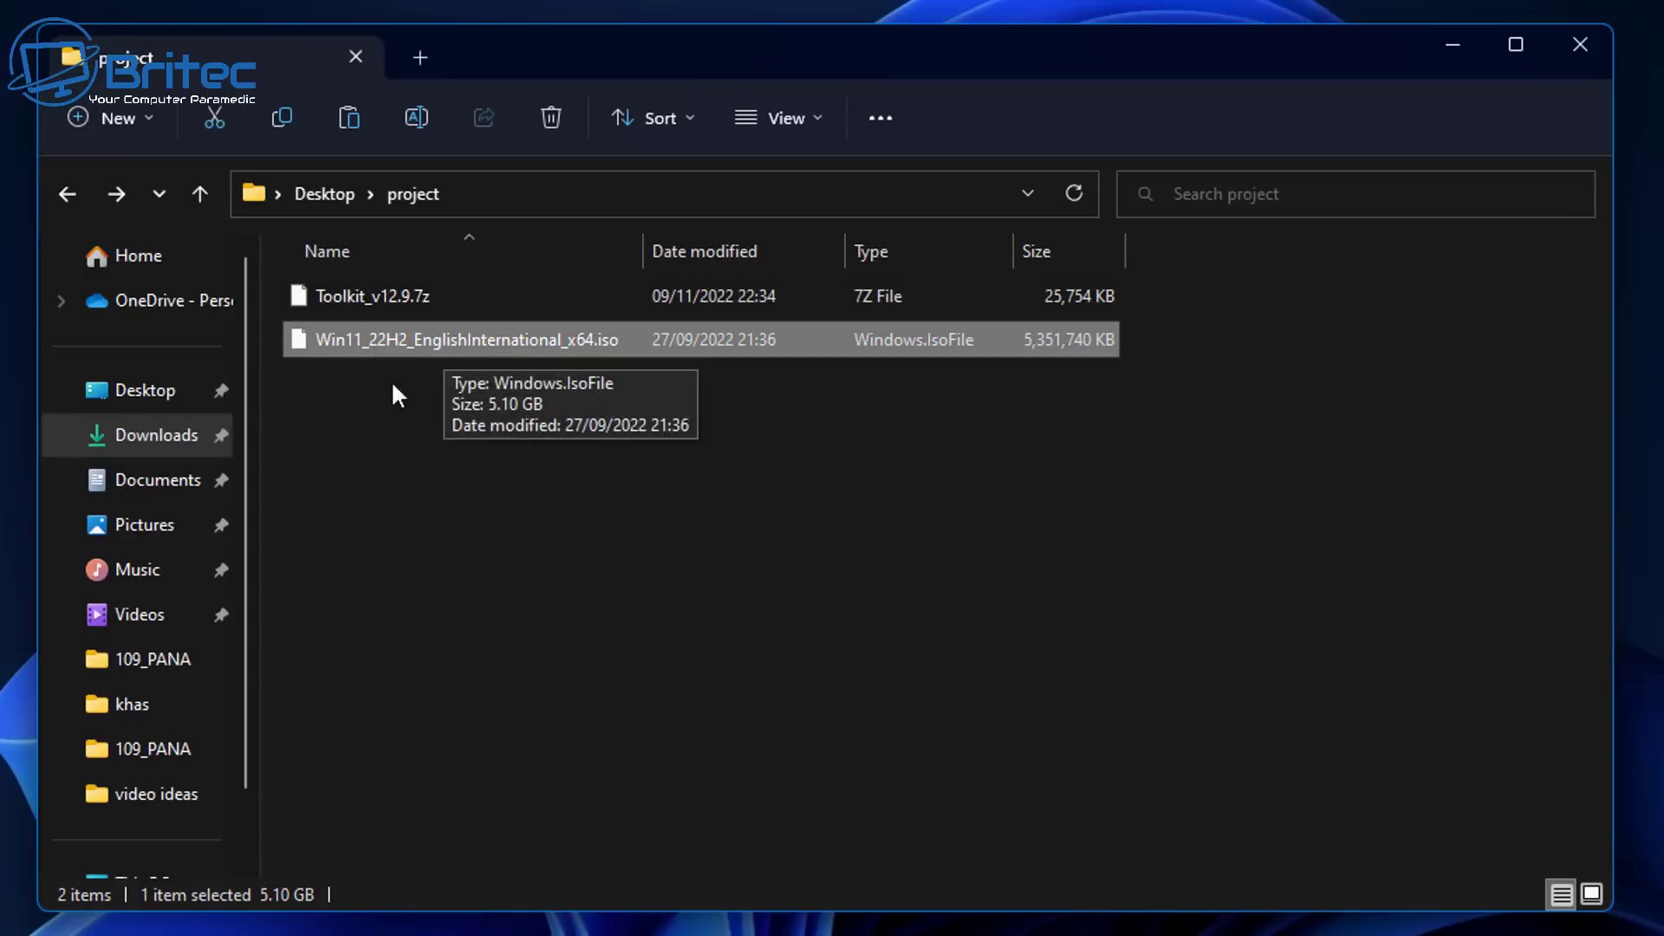
{"action": "left_click", "coordinate": [348, 417]}
{"action": "left_click", "coordinate": [331, 306]}
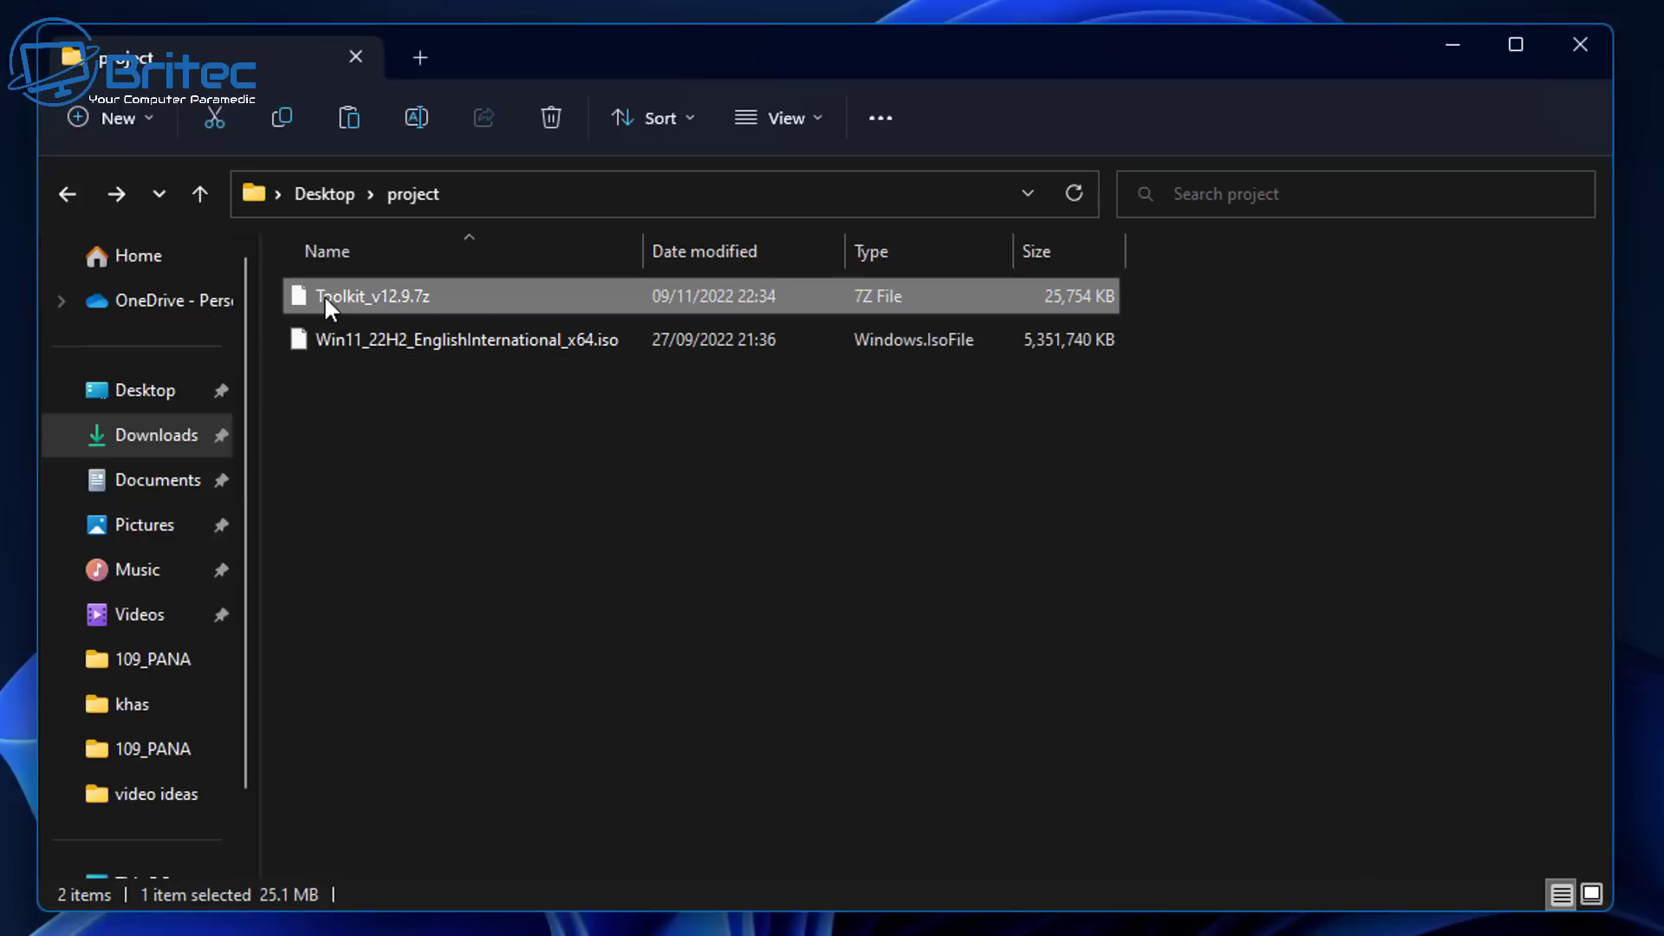
{"action": "left_click", "coordinate": [252, 195]}
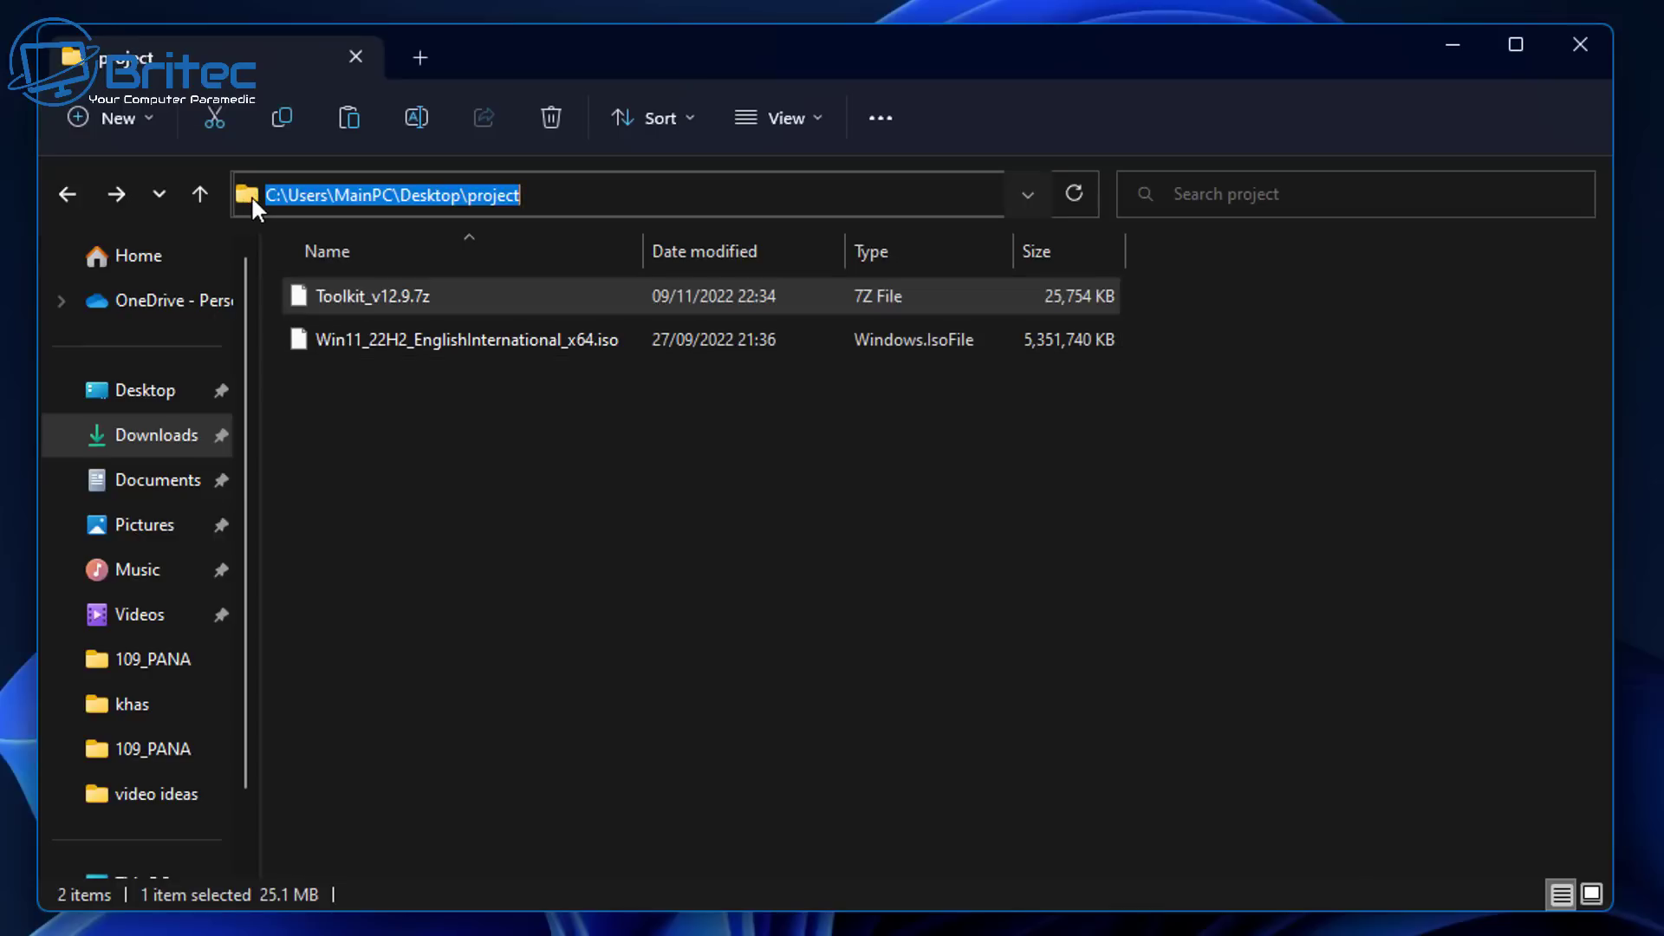
{"action": "left_click", "coordinate": [555, 196]}
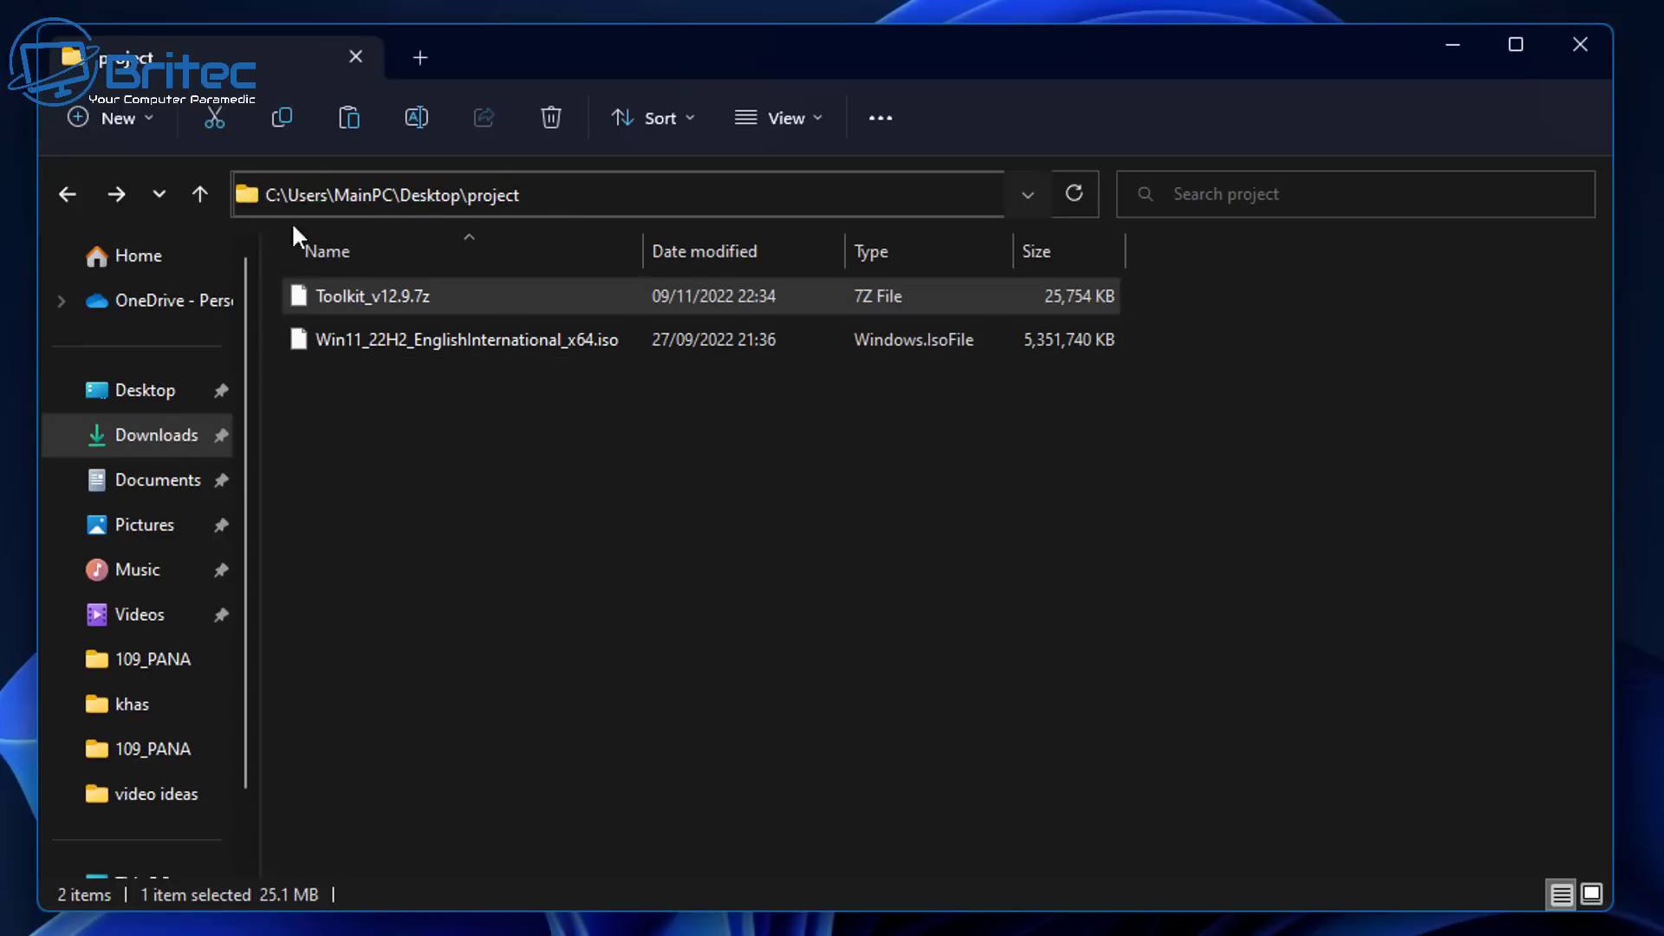
{"action": "left_click", "coordinate": [354, 349]}
Step: Extract Toolkit_v12.9.7z directly into the project folder with 7-Zip
{"action": "left_click", "coordinate": [362, 301]}
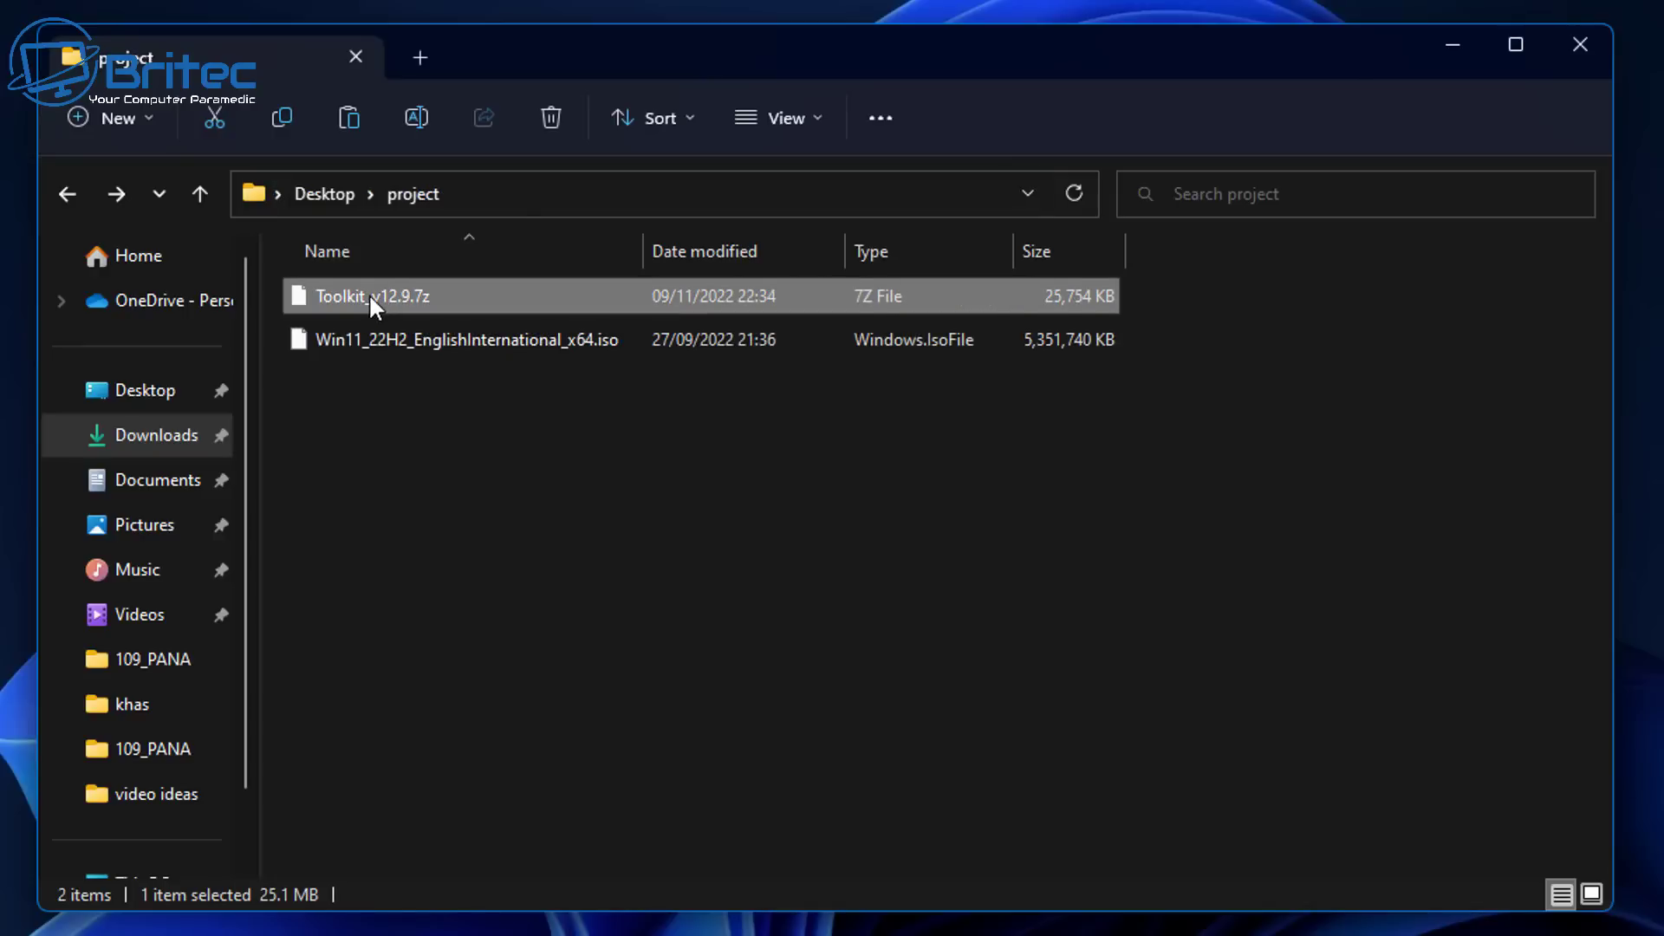
{"action": "right_click", "coordinate": [371, 297]}
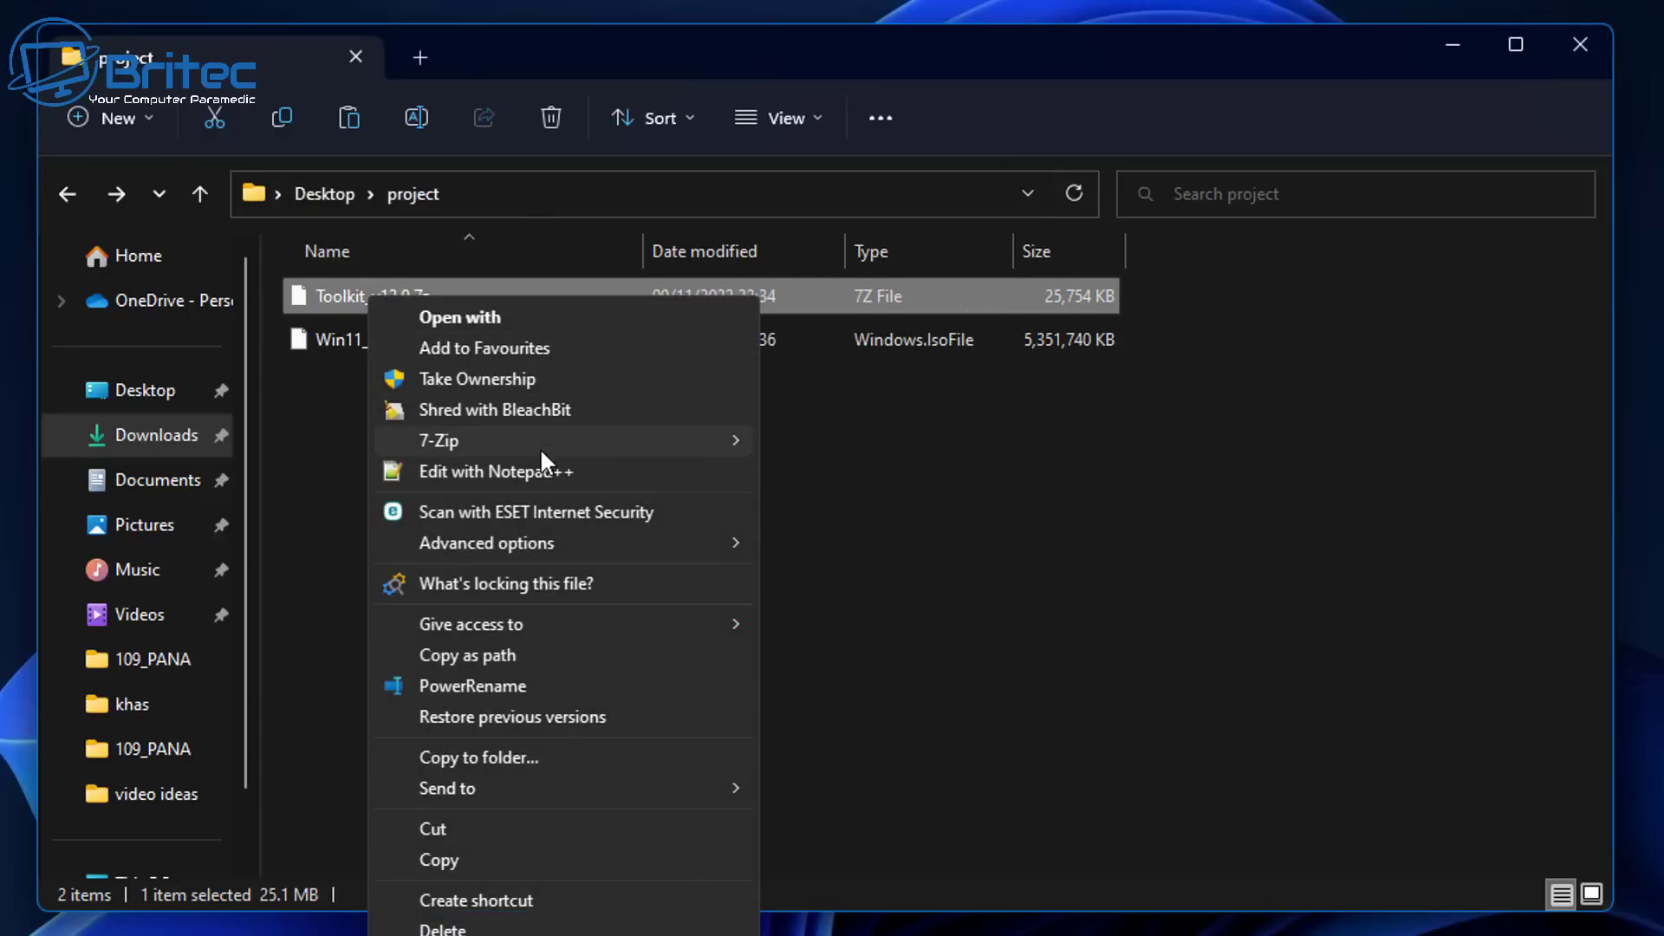
{"action": "mouse_move", "coordinate": [655, 431]}
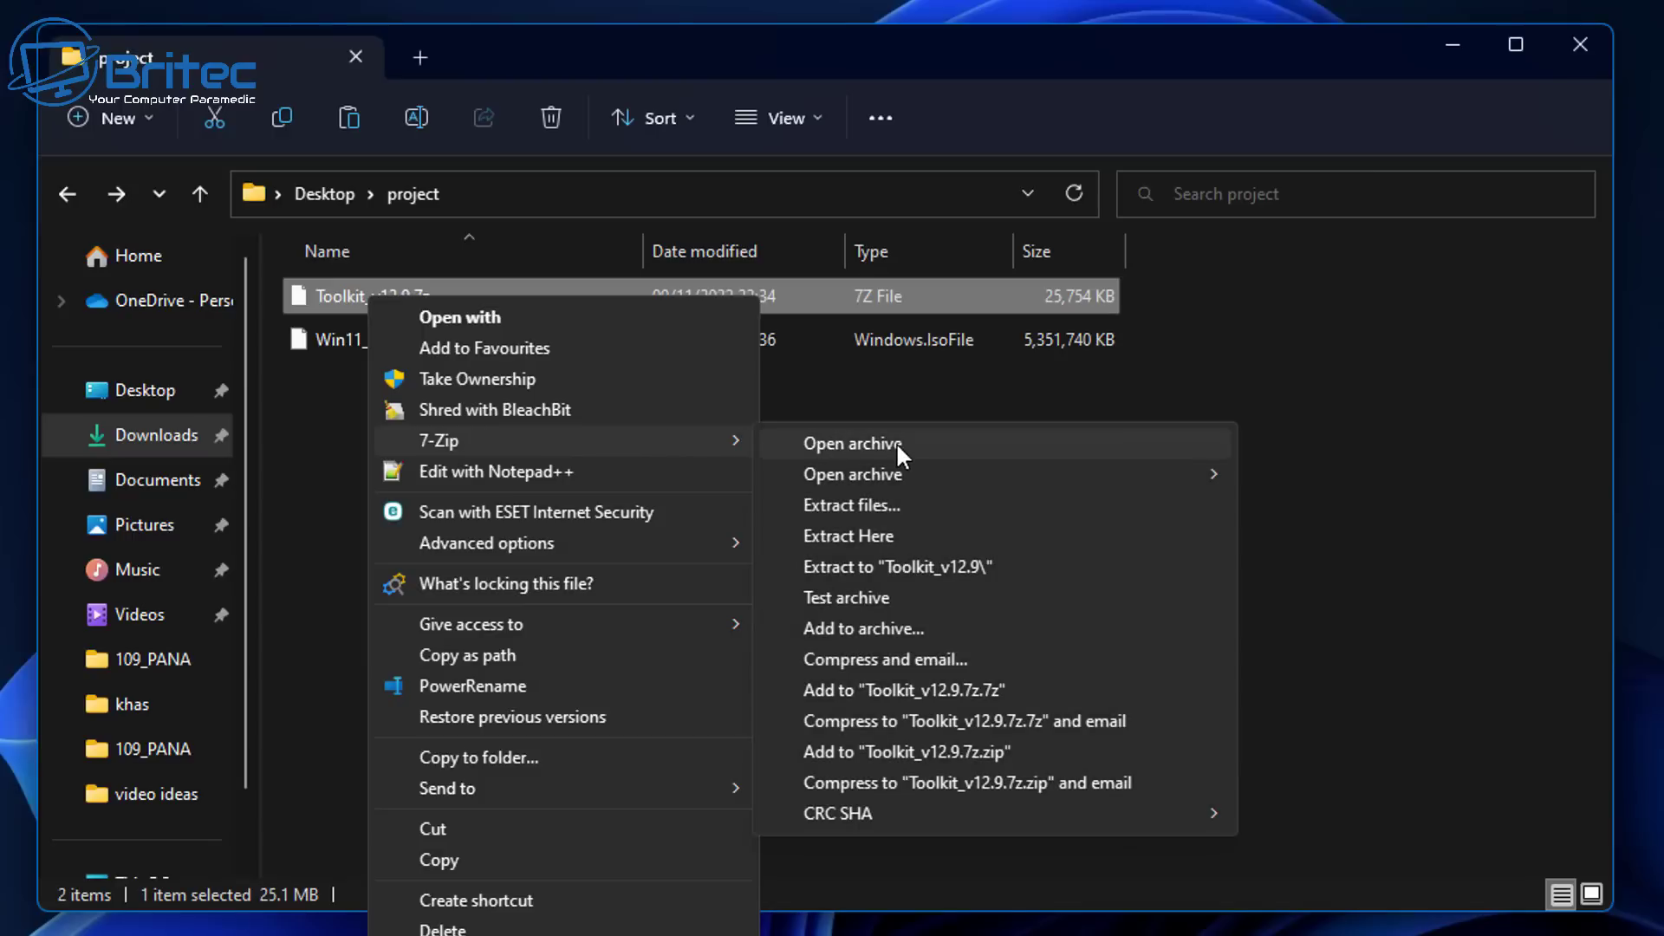
{"action": "left_click", "coordinate": [876, 534]}
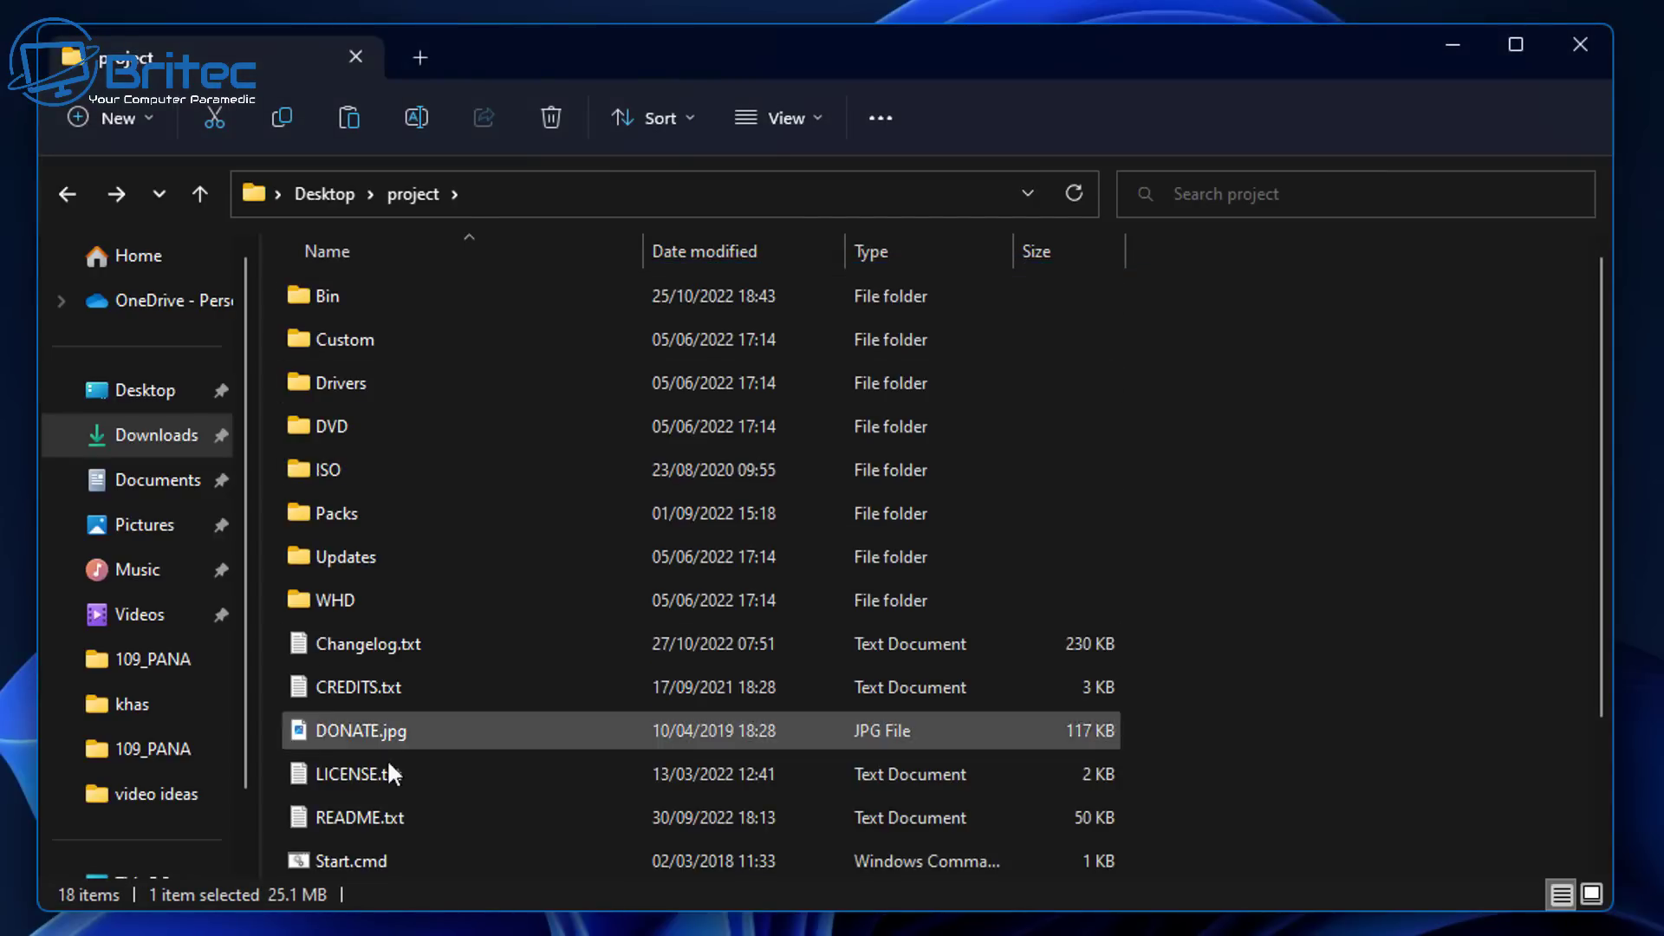
Step: Move Win11_22H2_EnglishInternational_x64.iso from the project folder into its ISO subfolder
{"action": "mouse_move", "coordinate": [346, 469]}
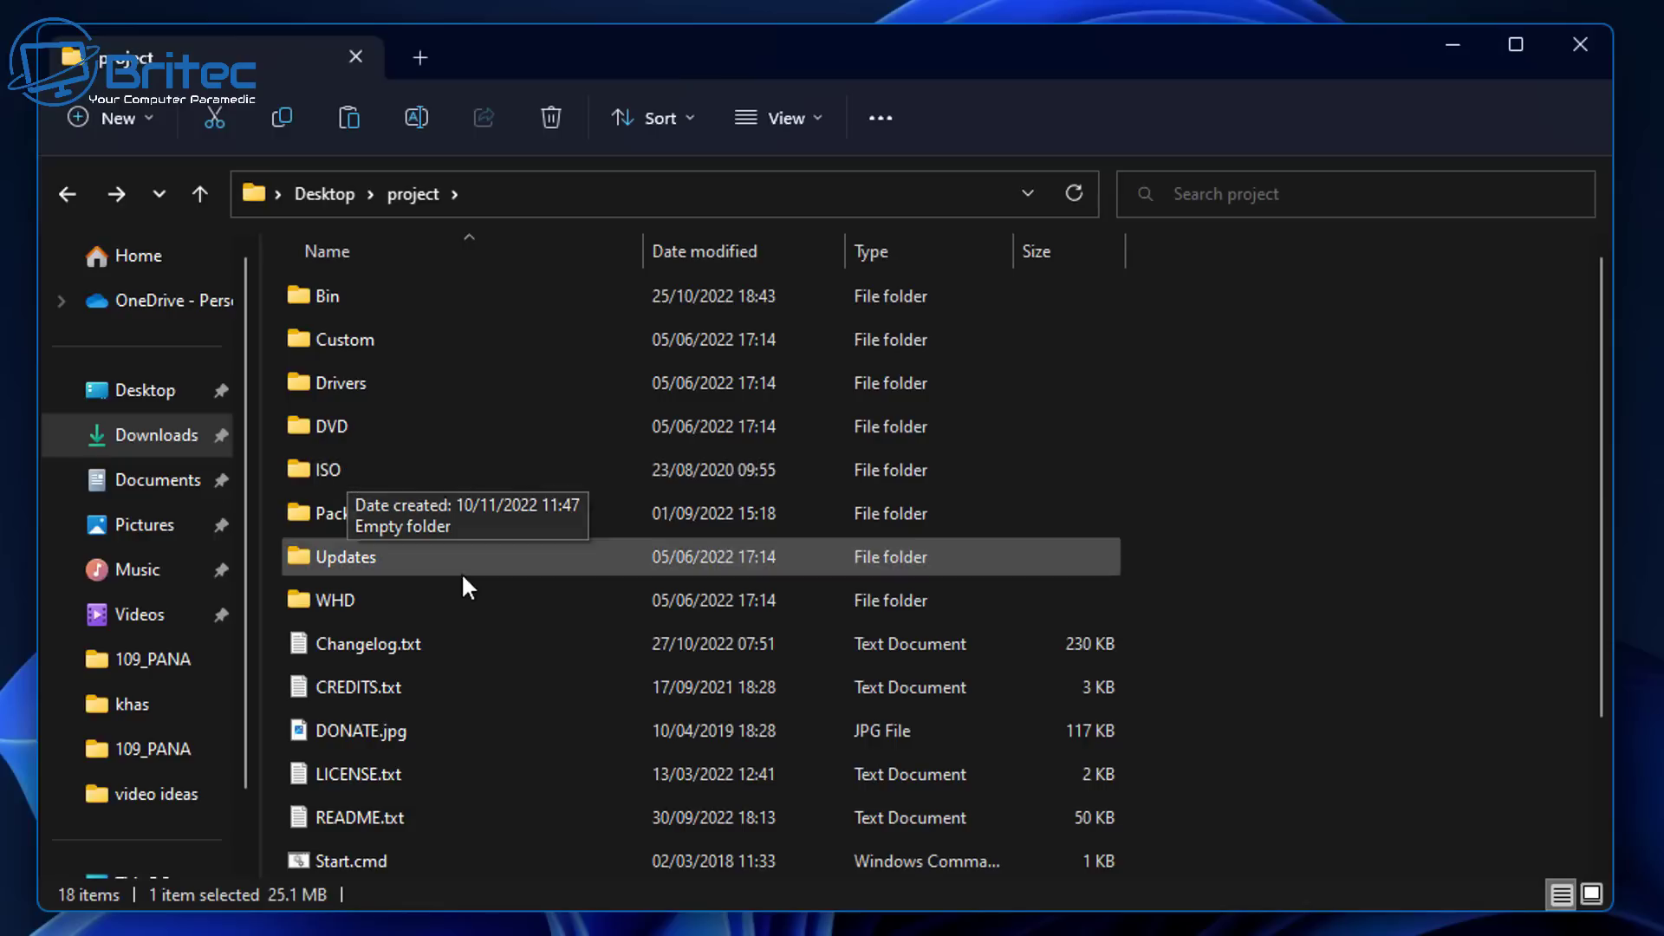
{"action": "scroll", "coordinate": [456, 582], "scroll_direction": "down", "scroll_amount": 2}
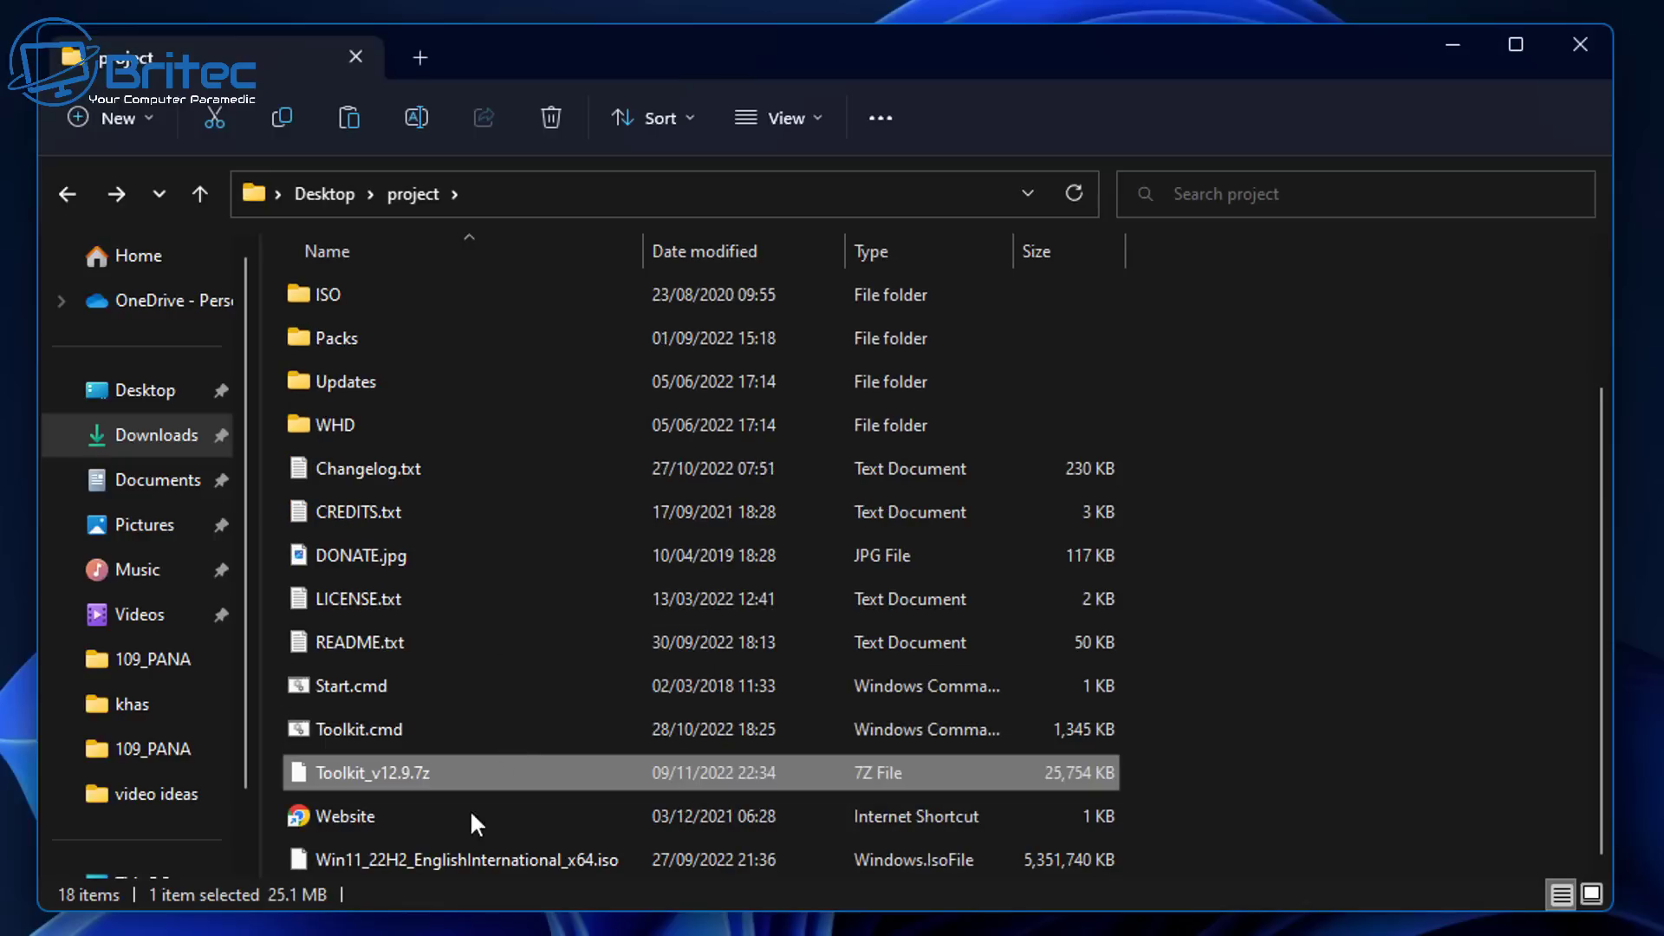
{"action": "left_click", "coordinate": [443, 860]}
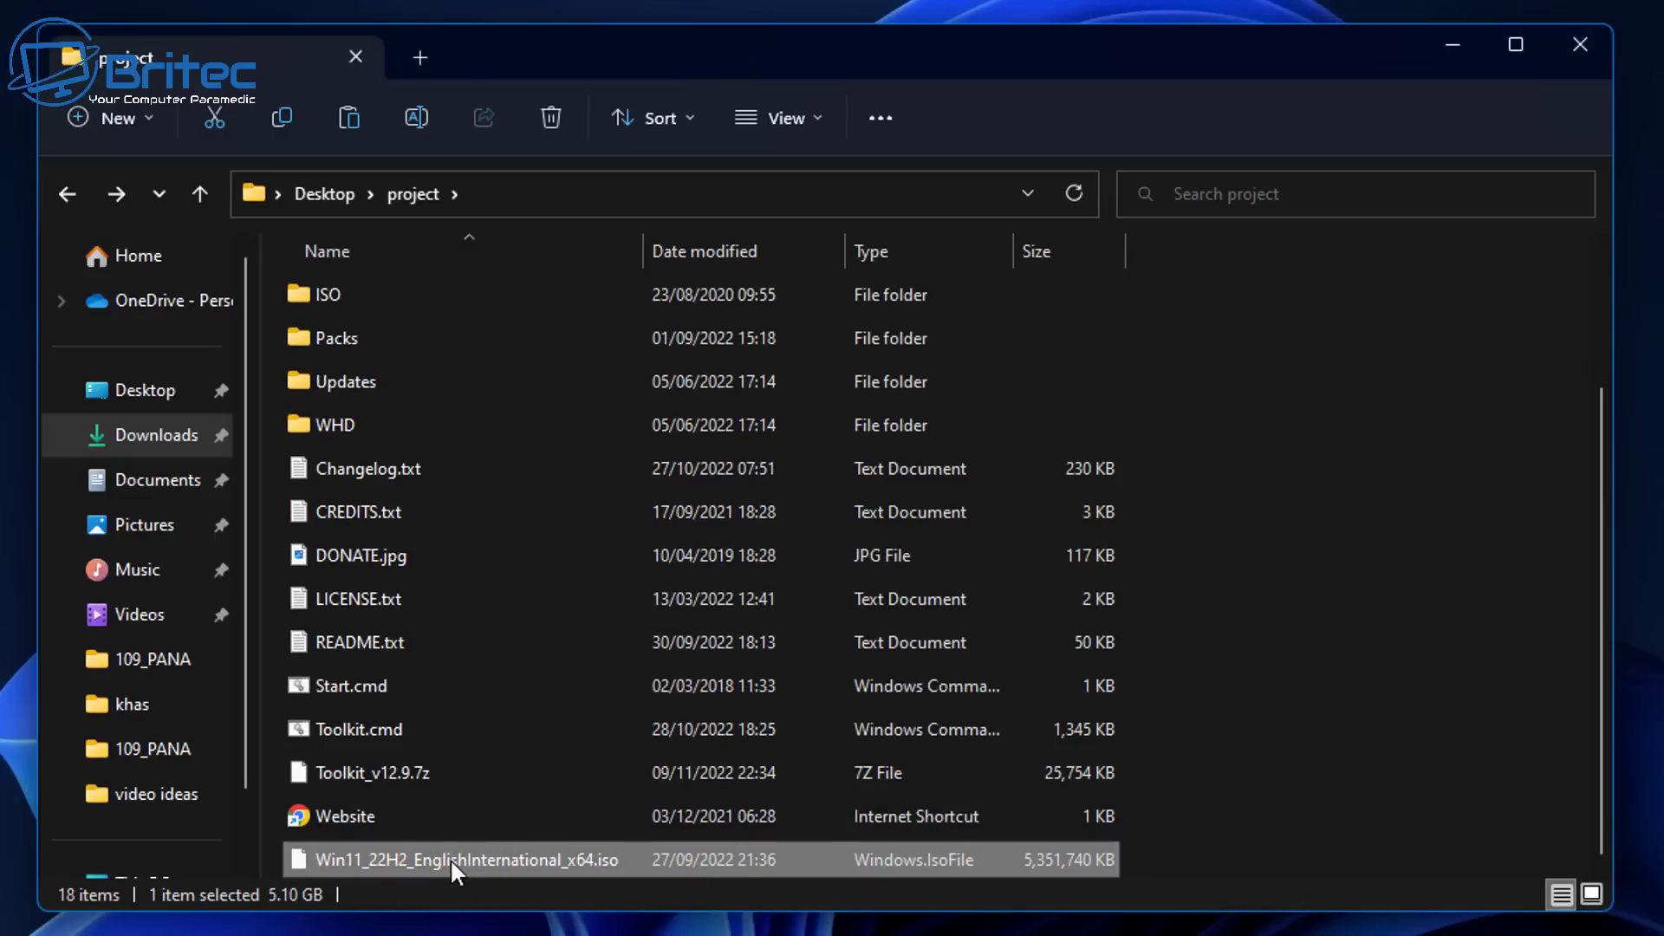
{"action": "right_click", "coordinate": [450, 858]}
{"action": "left_click", "coordinate": [559, 662]}
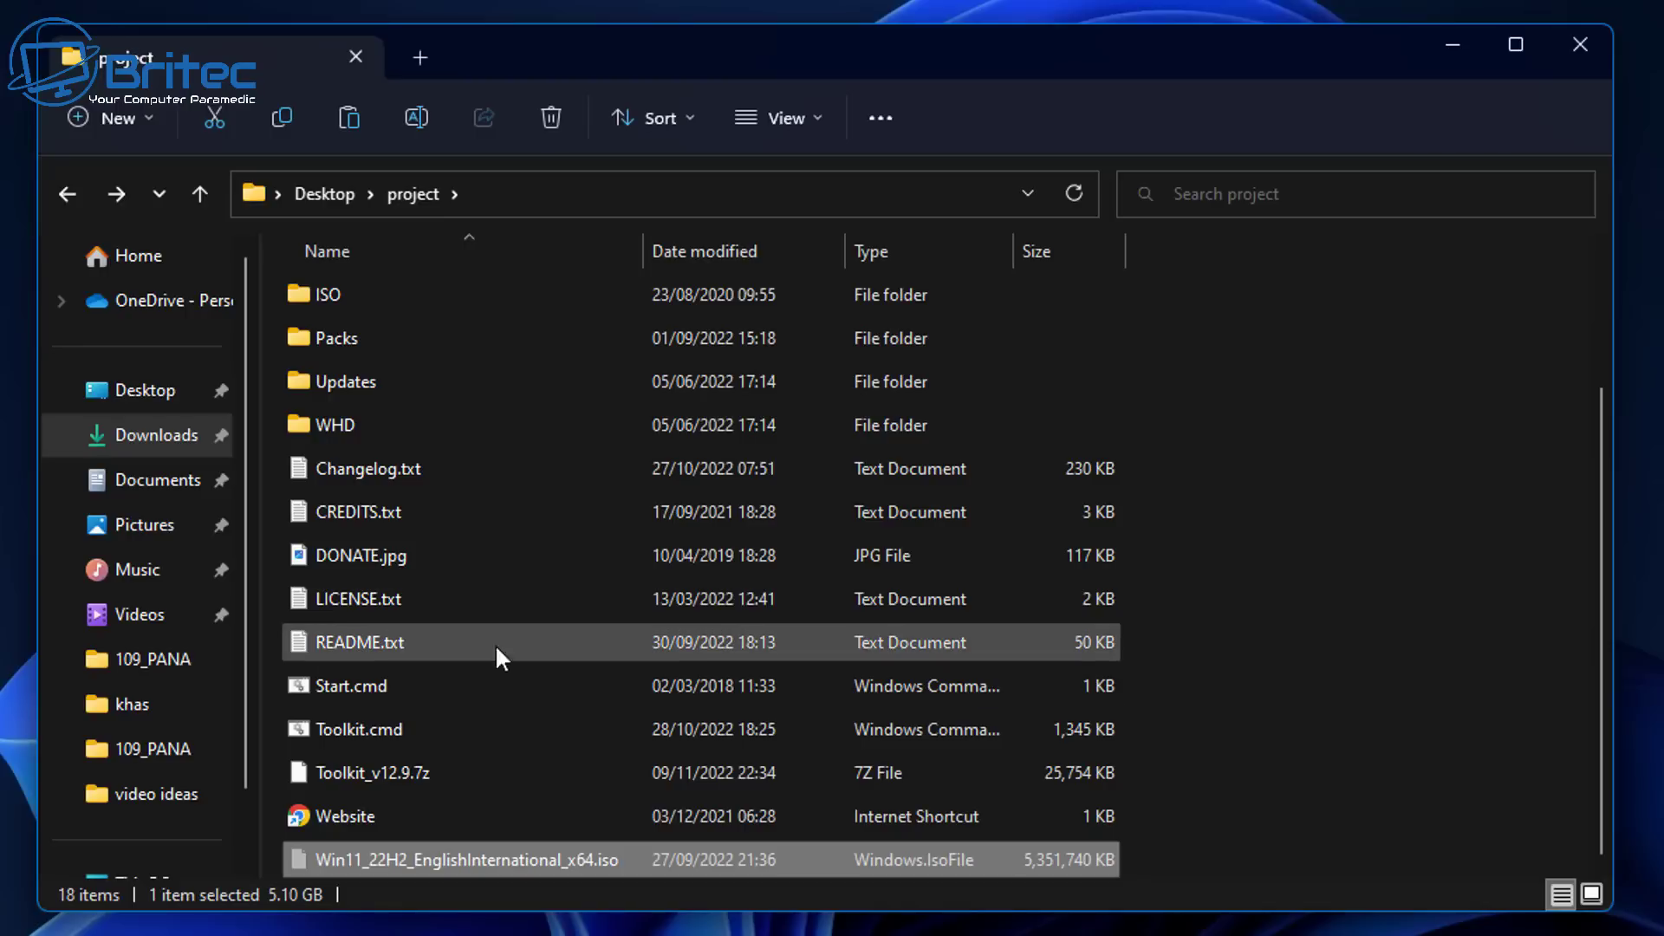
{"action": "double_click", "coordinate": [347, 296]}
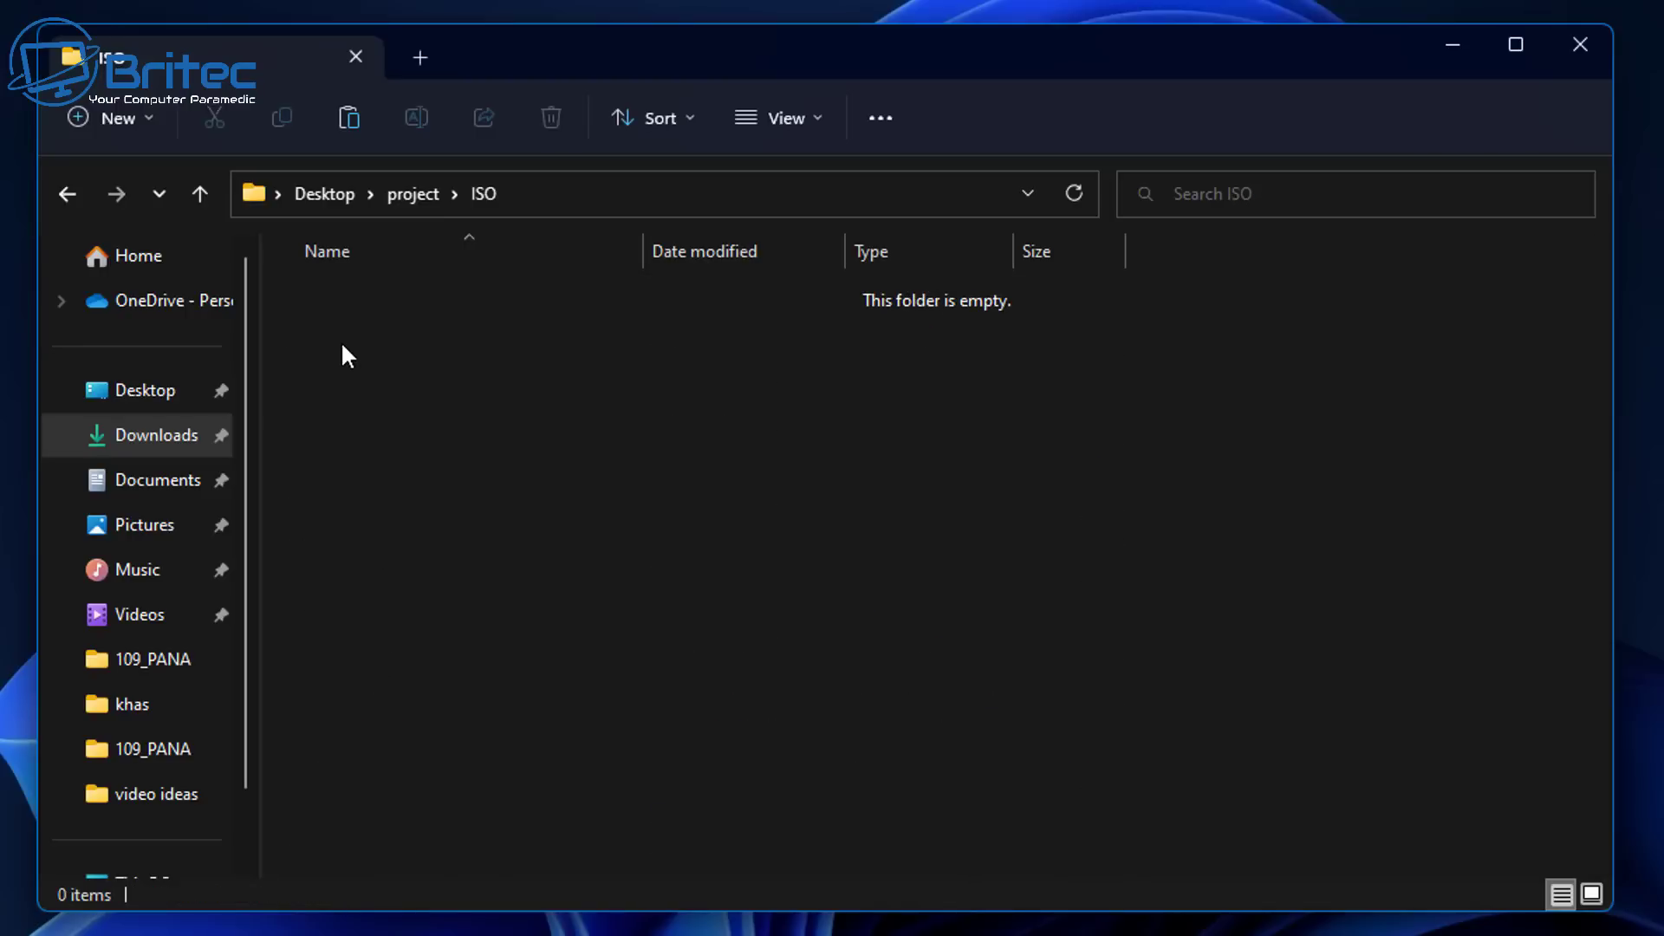
{"action": "right_click", "coordinate": [341, 345]}
{"action": "left_click", "coordinate": [411, 539]}
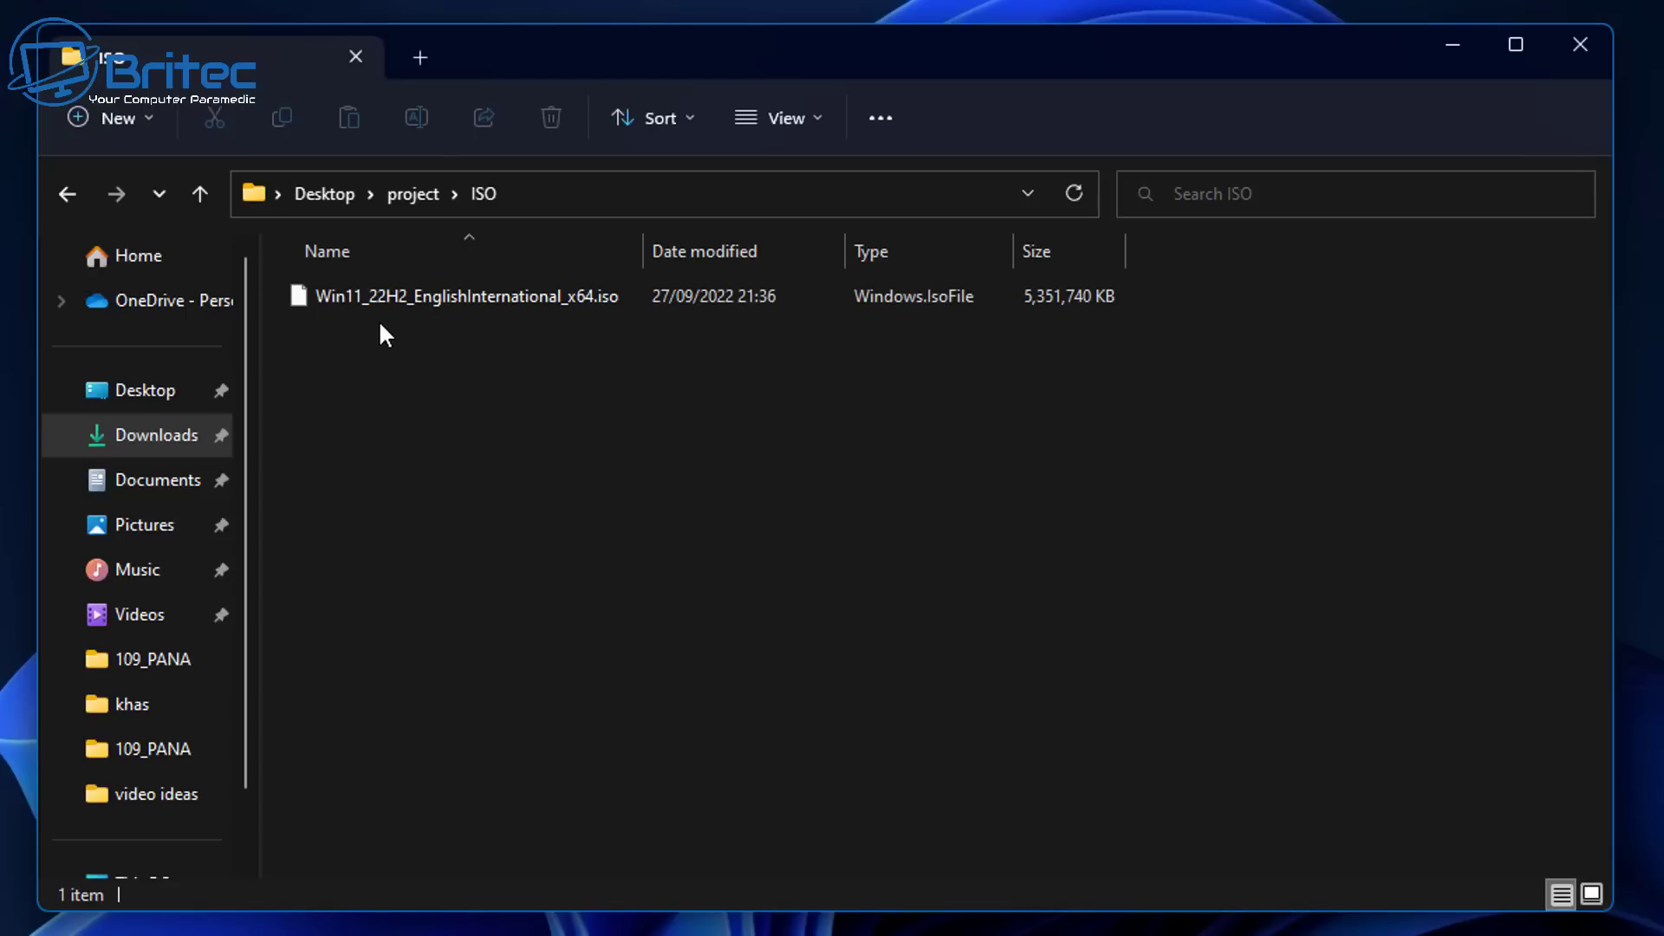
Step: Rename the Windows ISO file in the ISO folder as Win11.iso
{"action": "right_click", "coordinate": [456, 297]}
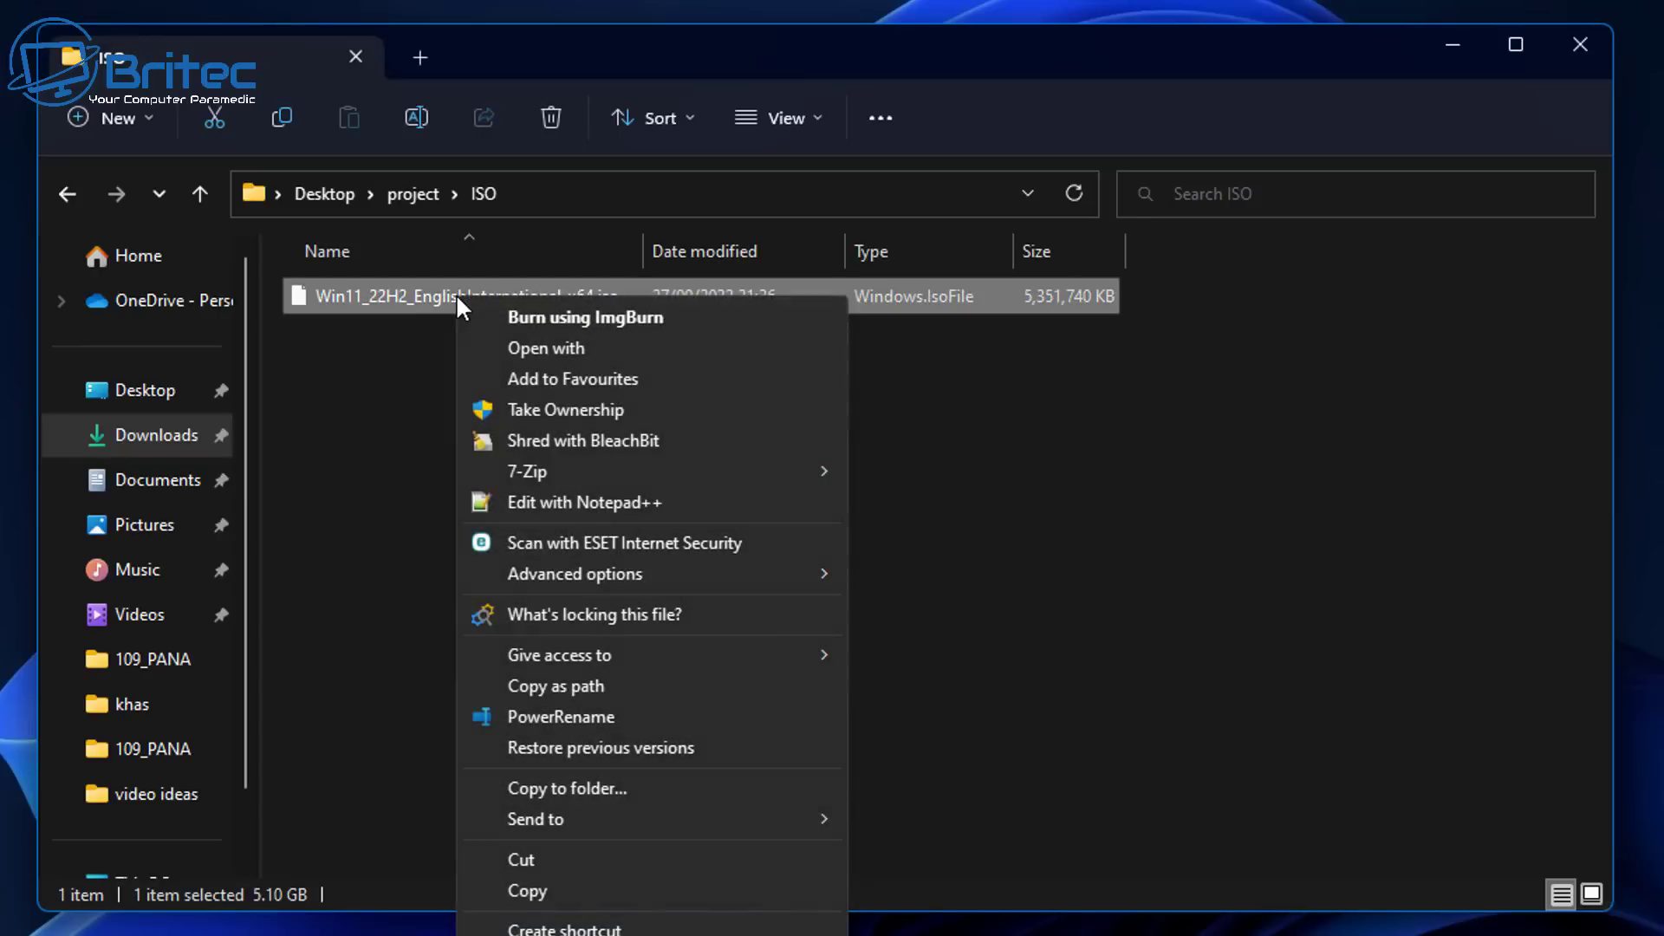
{"action": "key", "text": "F2"}
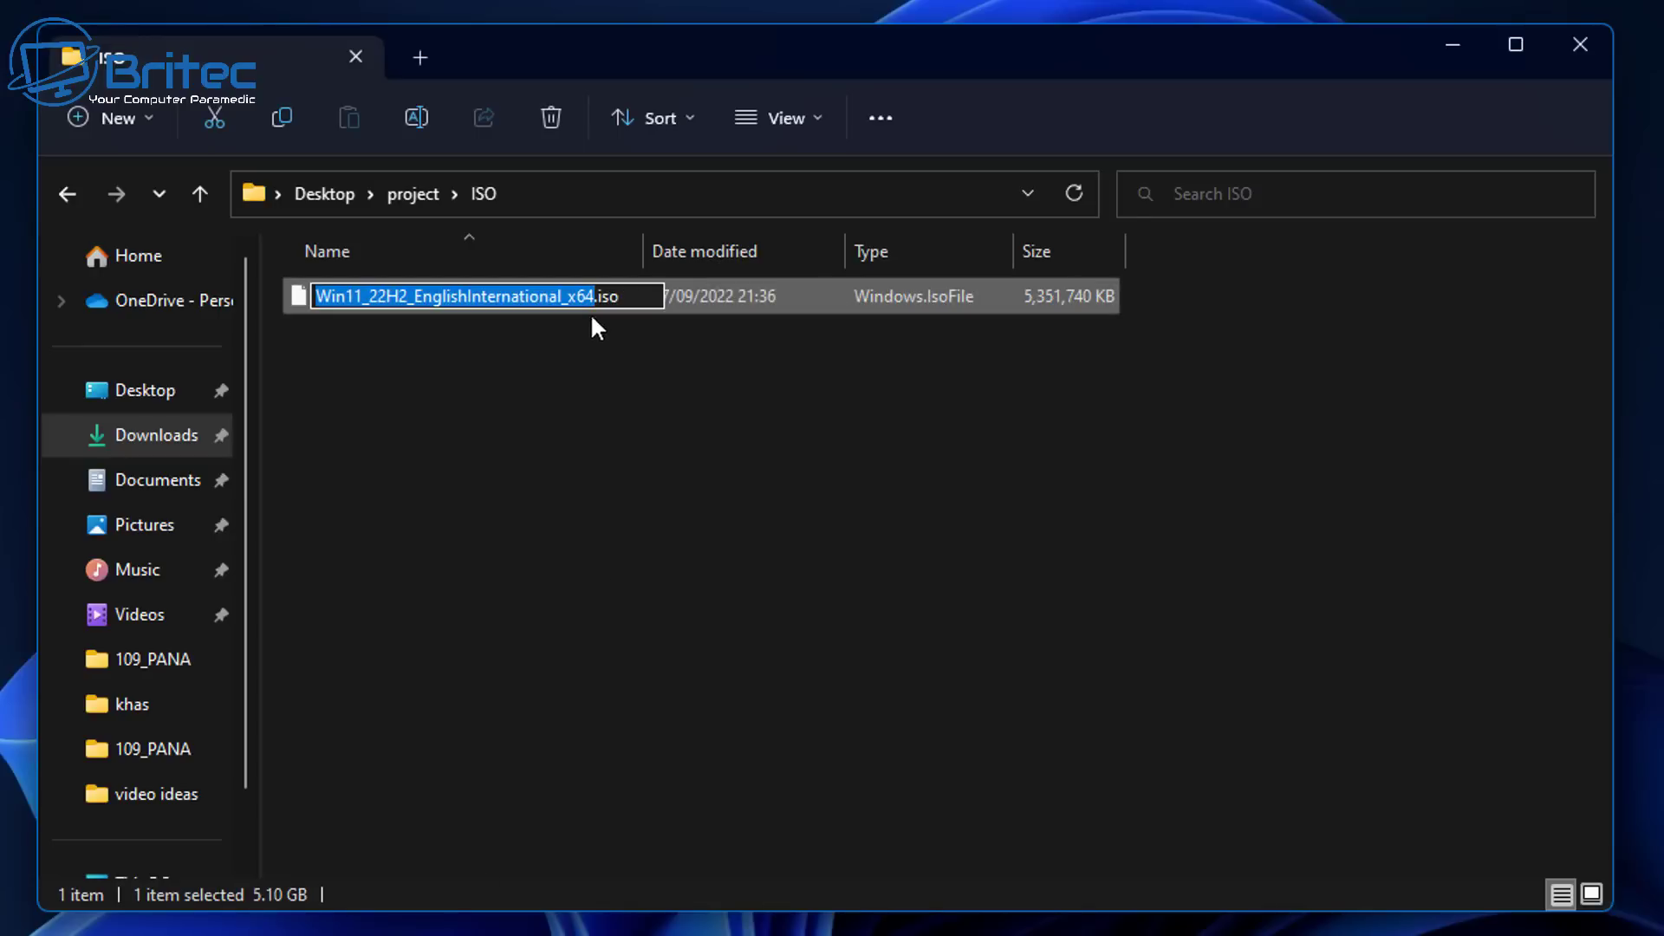
{"action": "left_click_drag", "start_coordinate": [595, 295], "coordinate": [363, 296]}
{"action": "key", "text": "BackSpace"}
{"action": "left_click", "coordinate": [385, 367]}
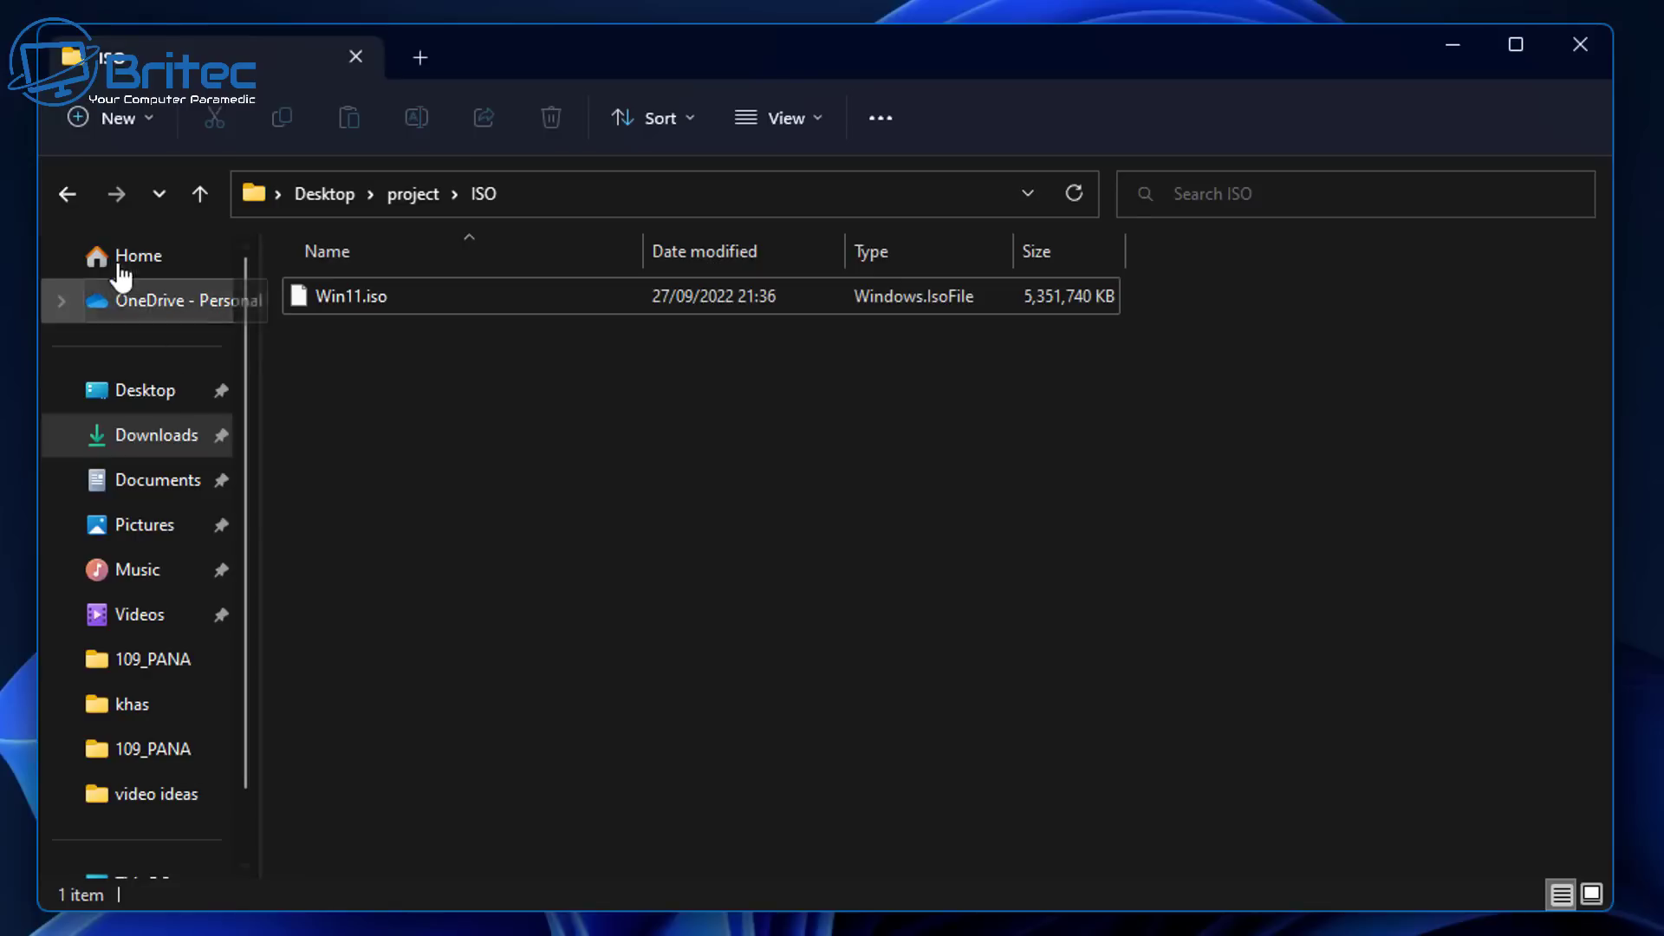
Step: Return to the project folder and open the w11 folder inside Drivers\Install
{"action": "left_click", "coordinate": [70, 195]}
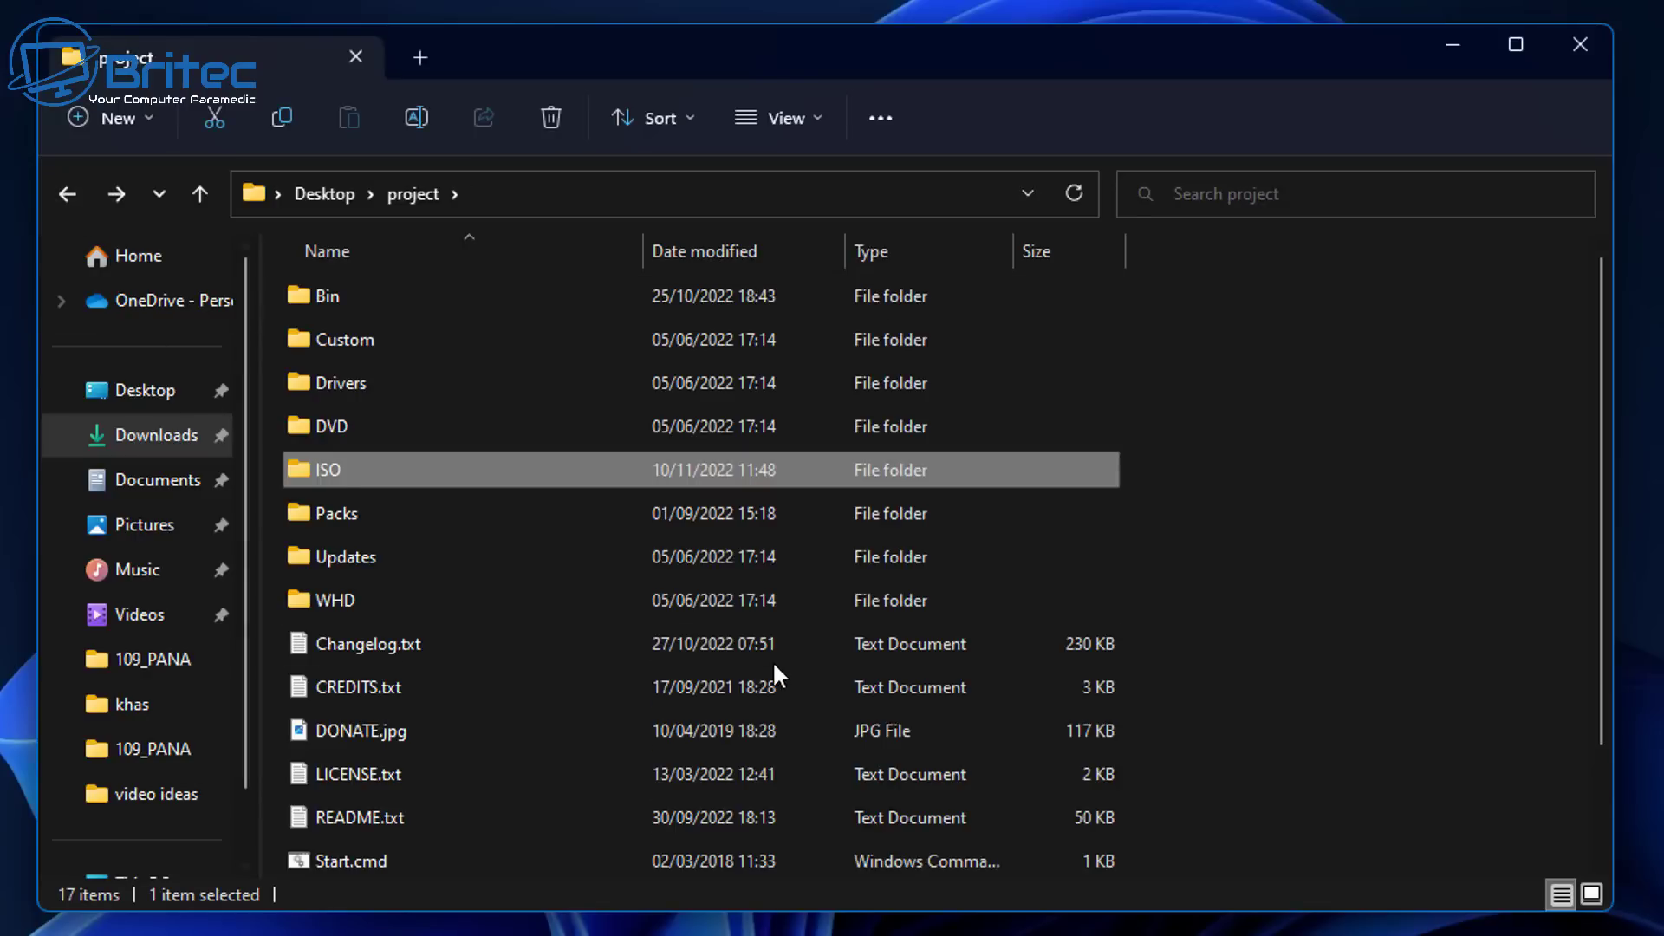
{"action": "left_click", "coordinate": [380, 383]}
{"action": "double_click", "coordinate": [383, 383]}
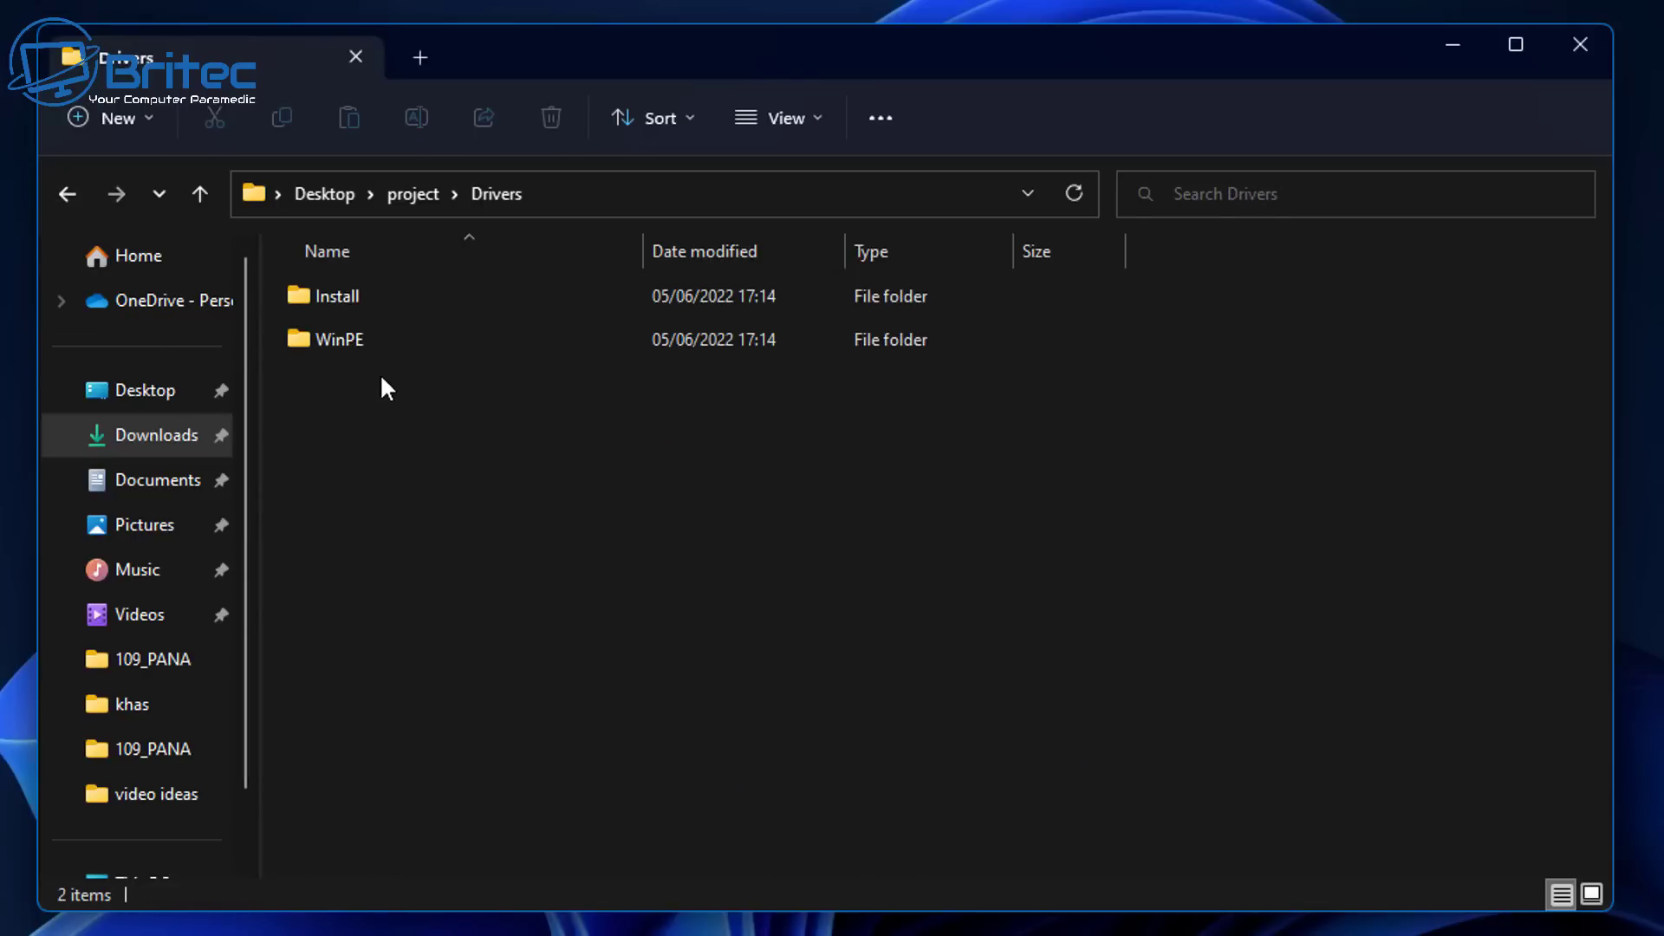
{"action": "double_click", "coordinate": [383, 297]}
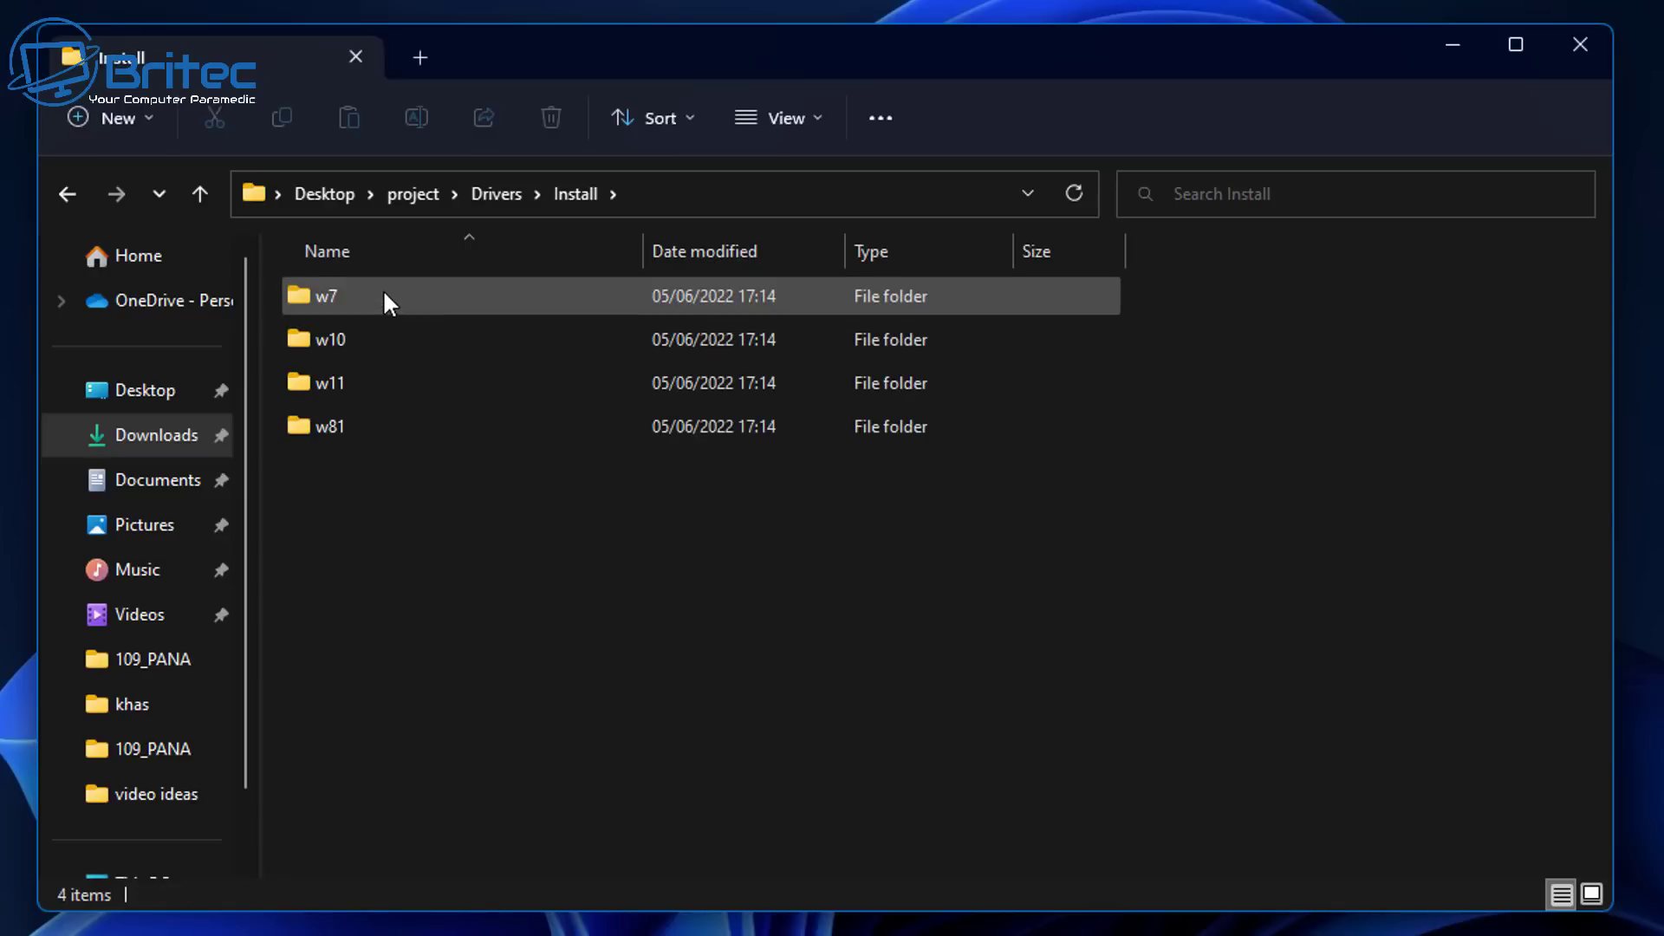
{"action": "double_click", "coordinate": [373, 384]}
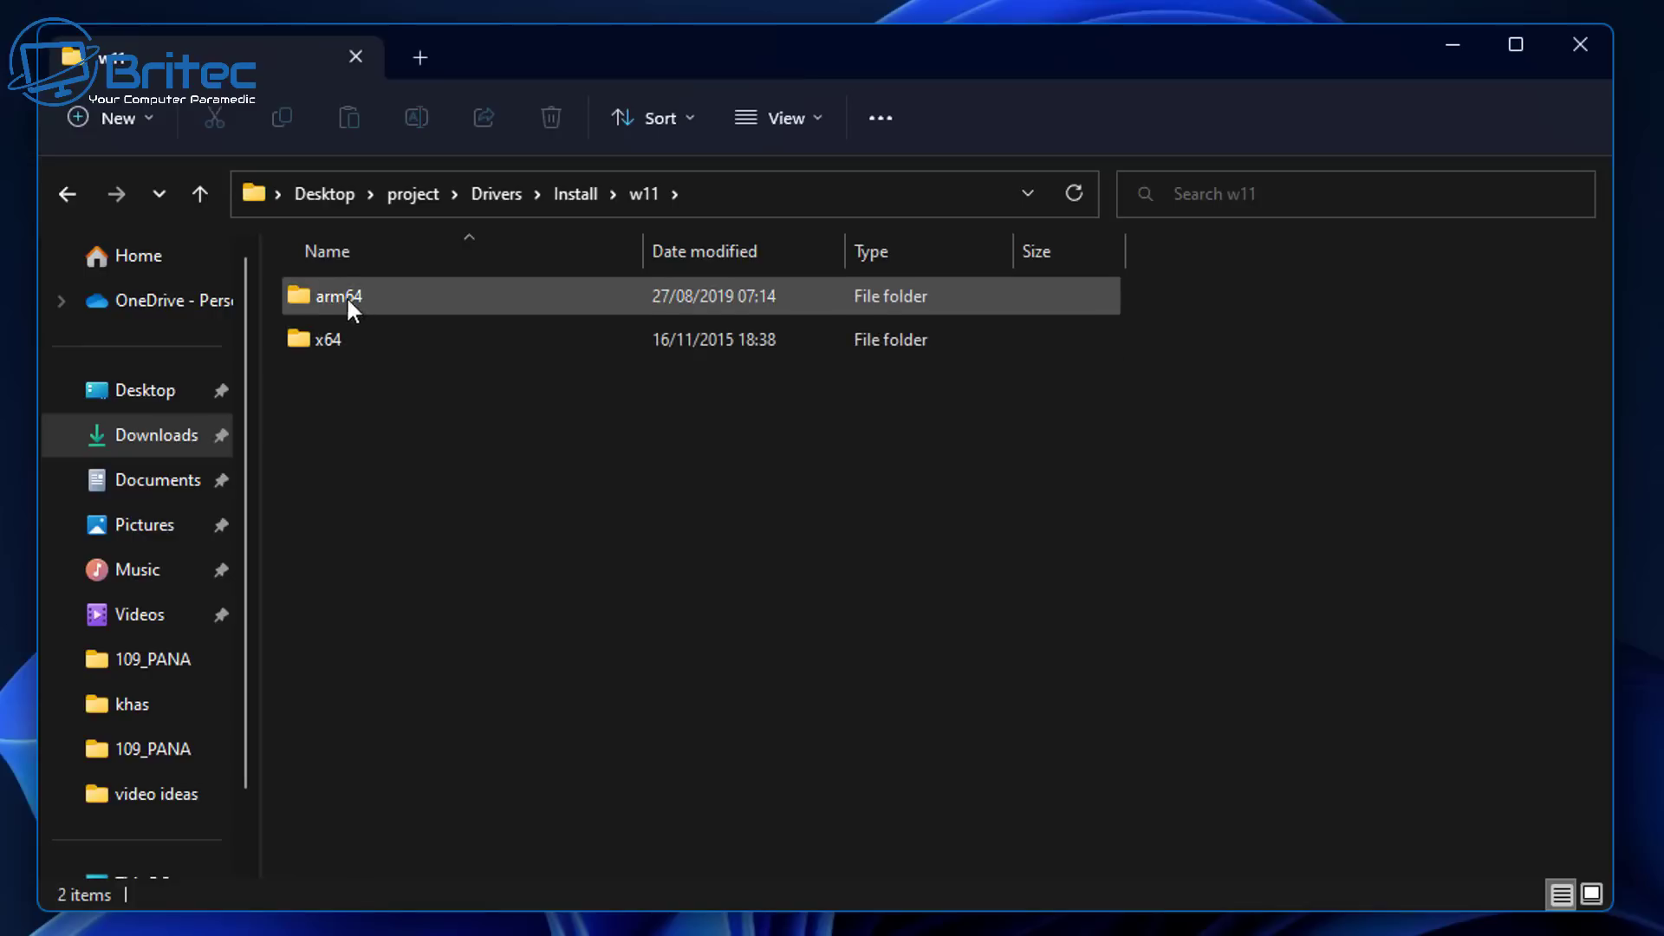
Step: Look inside the x64 folder of w11 and return to the main project folder
{"action": "double_click", "coordinate": [334, 339]}
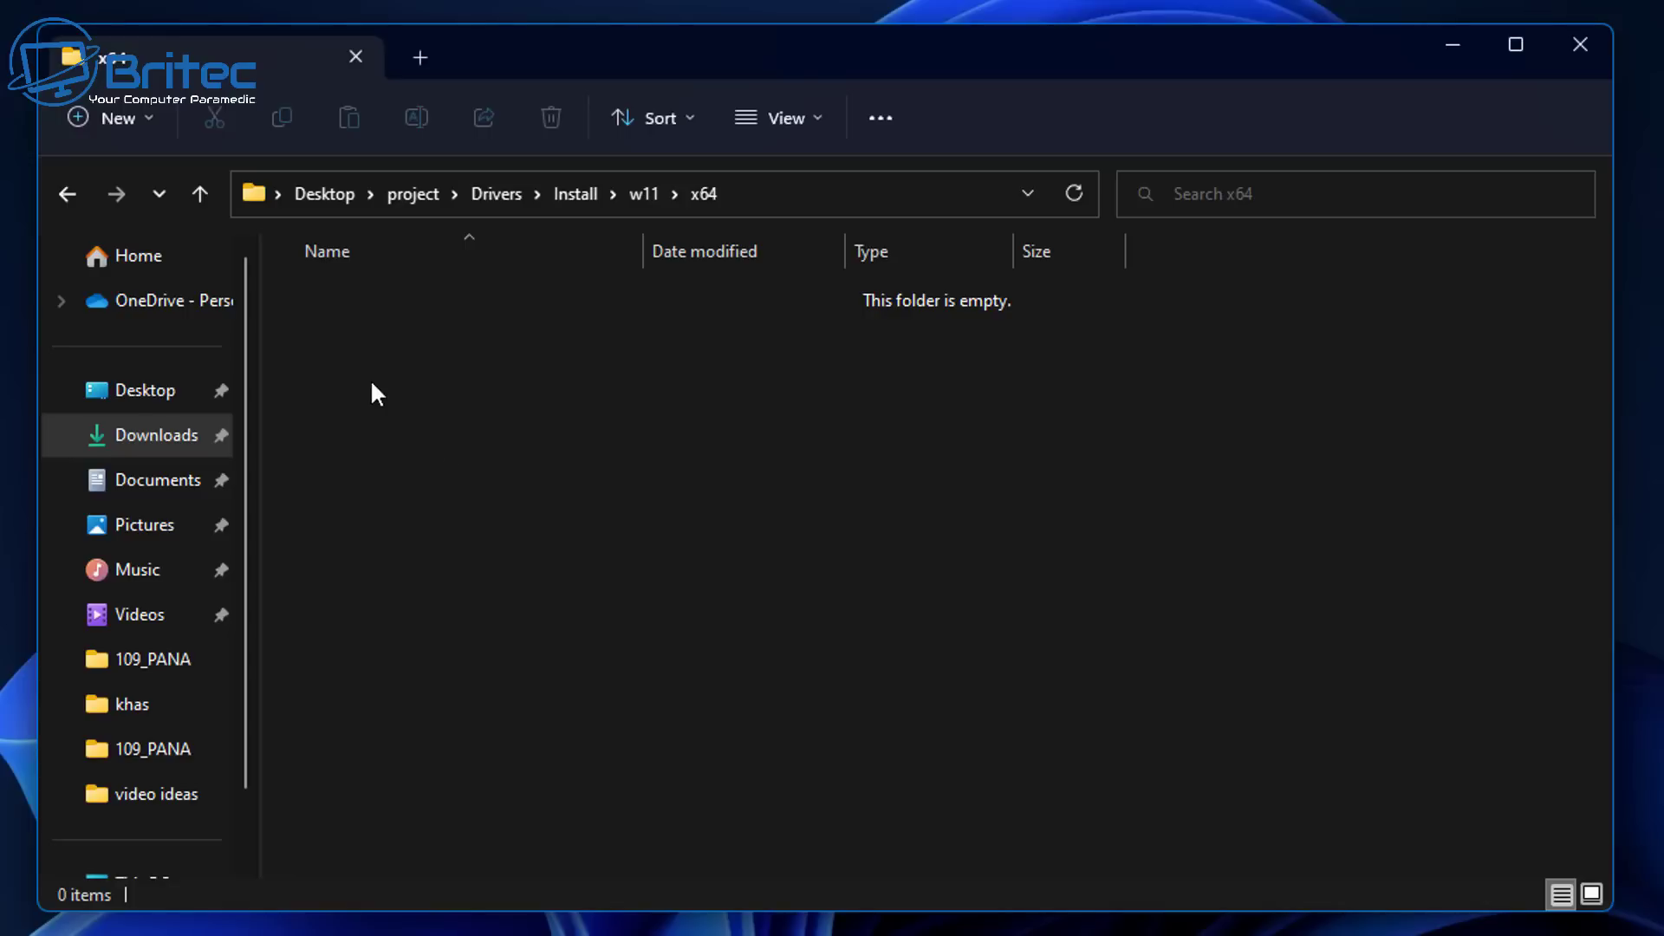
{"action": "left_click", "coordinate": [66, 193]}
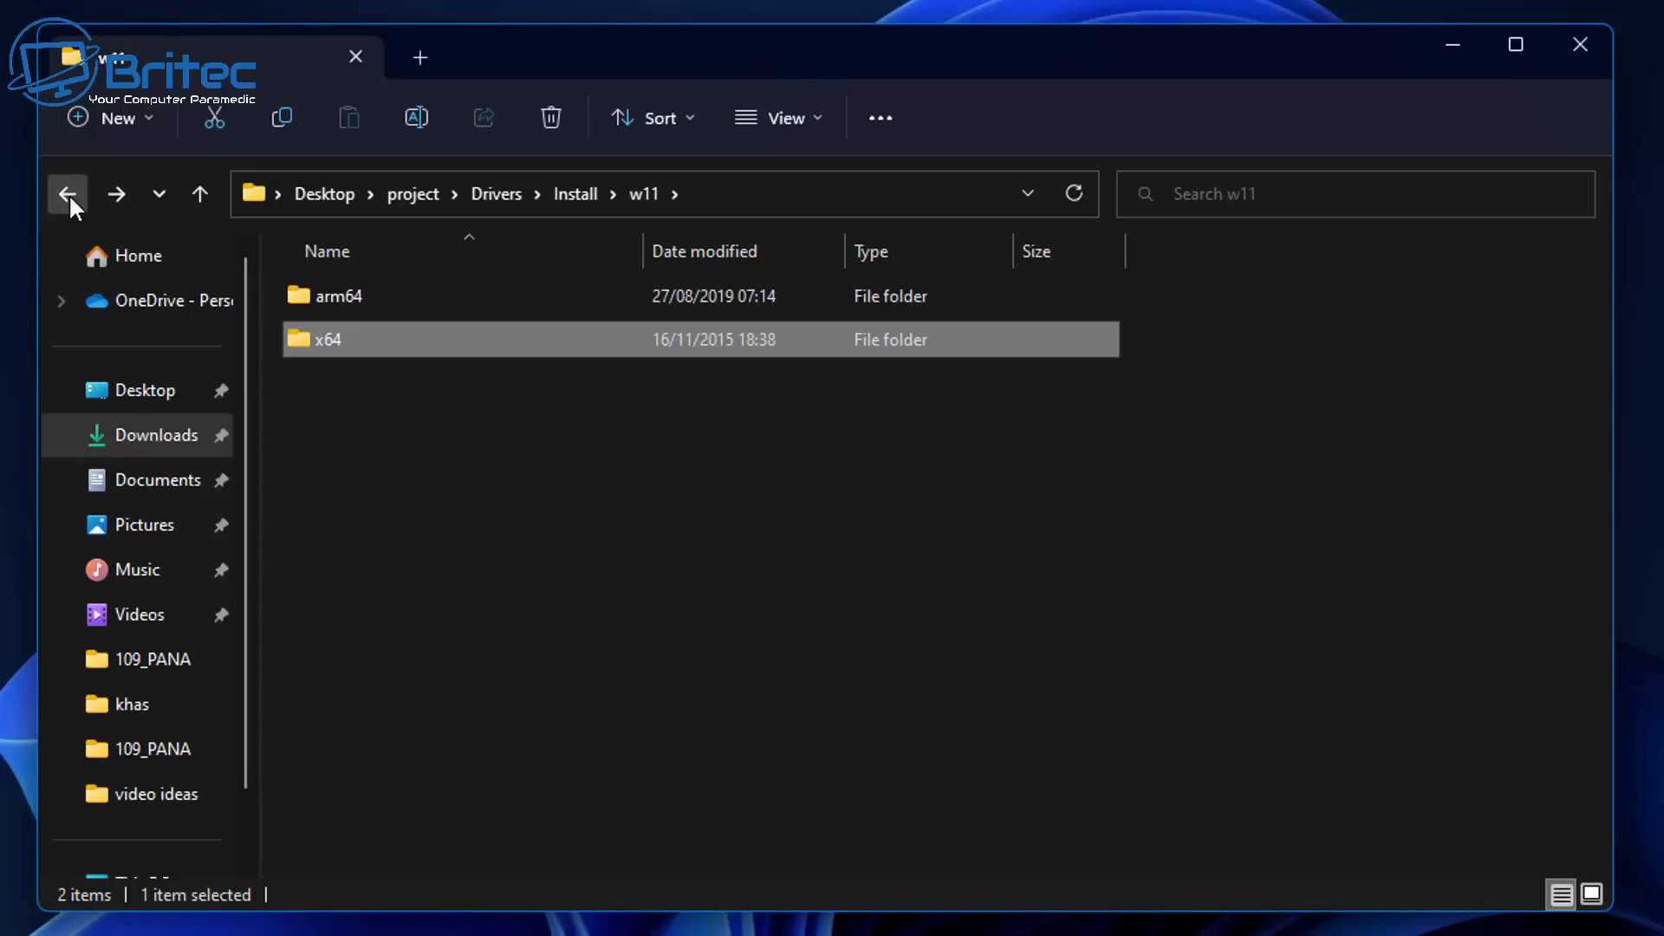
{"action": "left_click", "coordinate": [69, 194]}
{"action": "left_click", "coordinate": [68, 194]}
{"action": "left_click", "coordinate": [67, 194]}
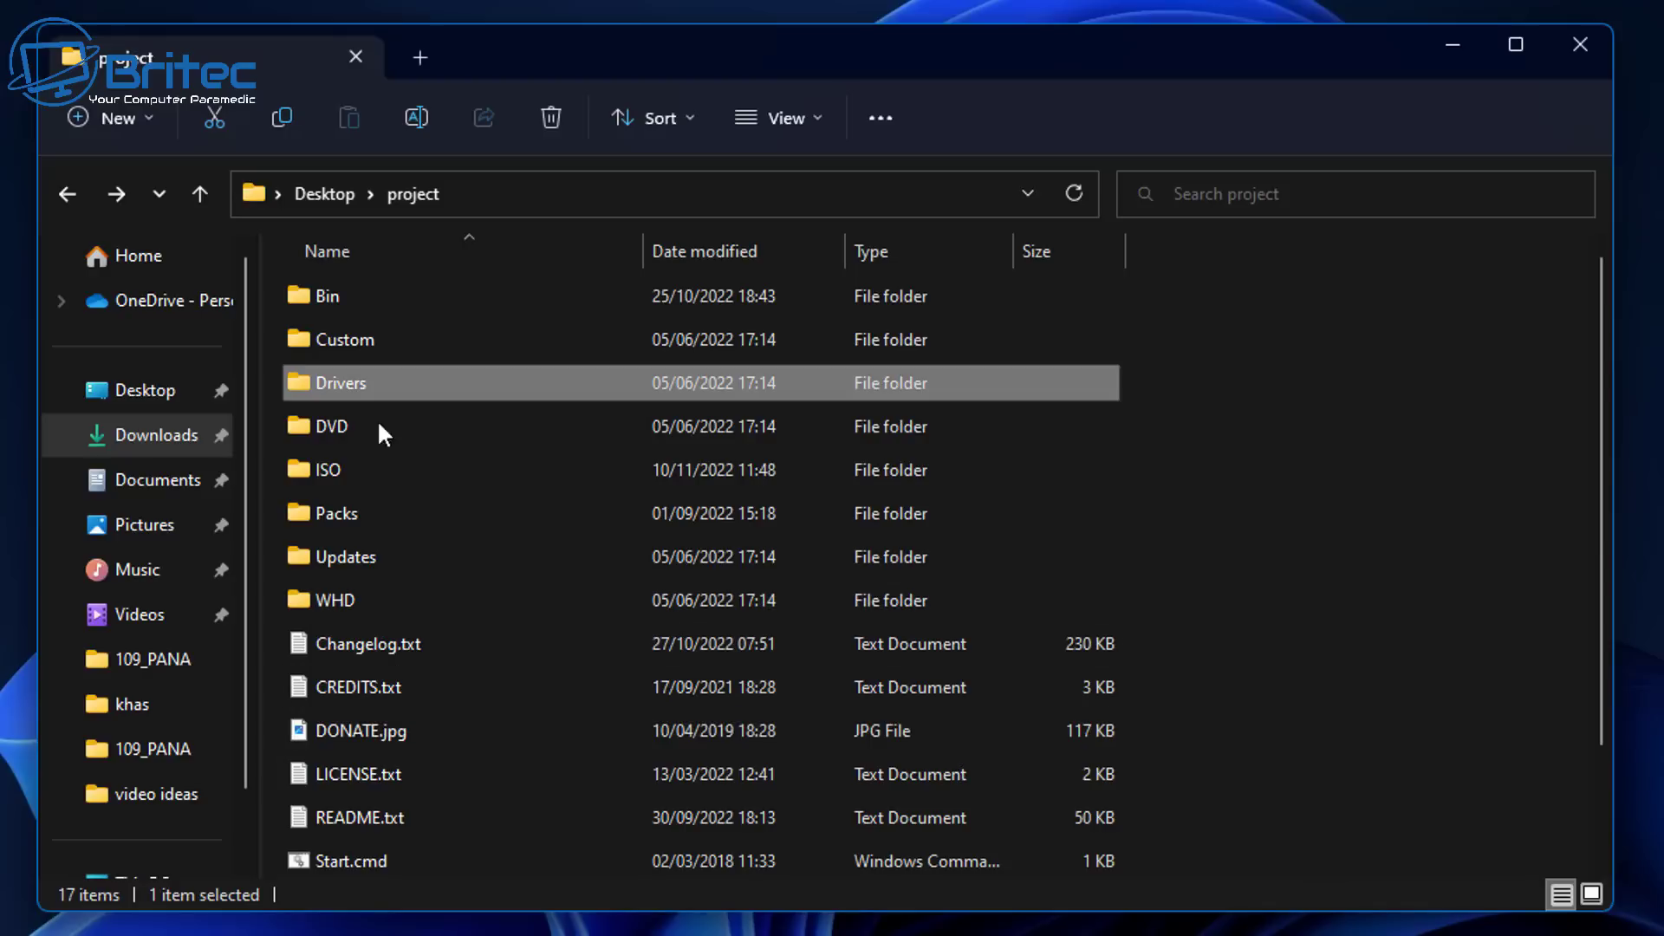
Step: Open the x64 folder under Drivers\Install\w11 in the project folder
{"action": "double_click", "coordinate": [352, 389]}
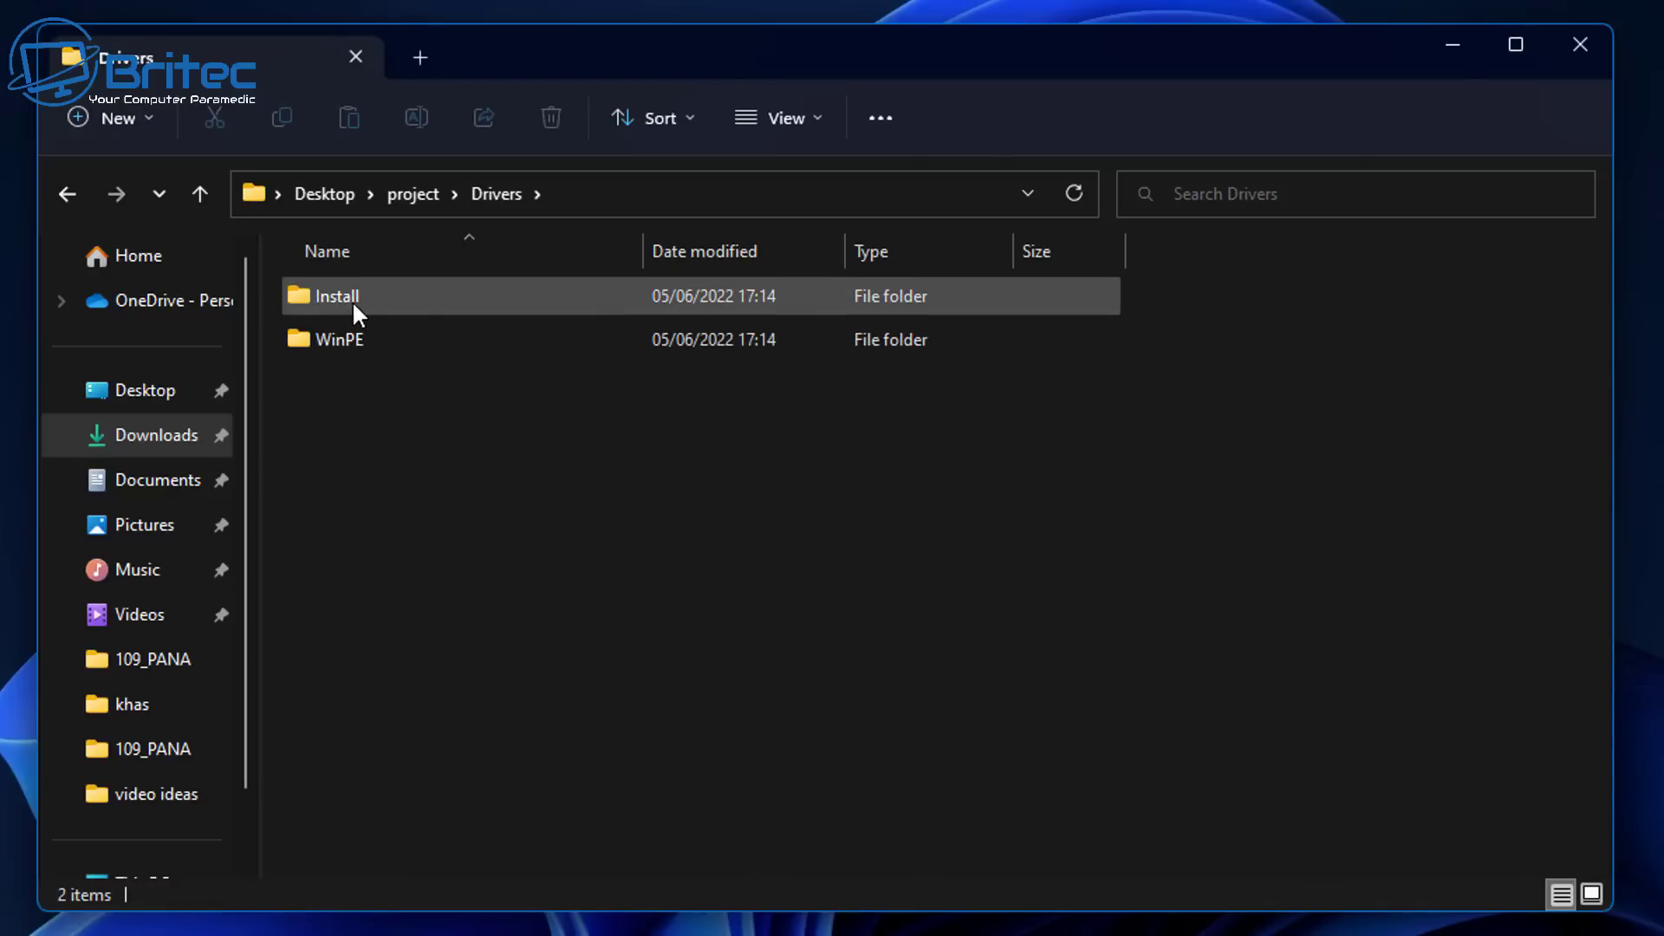
{"action": "double_click", "coordinate": [352, 301]}
{"action": "double_click", "coordinate": [335, 383]}
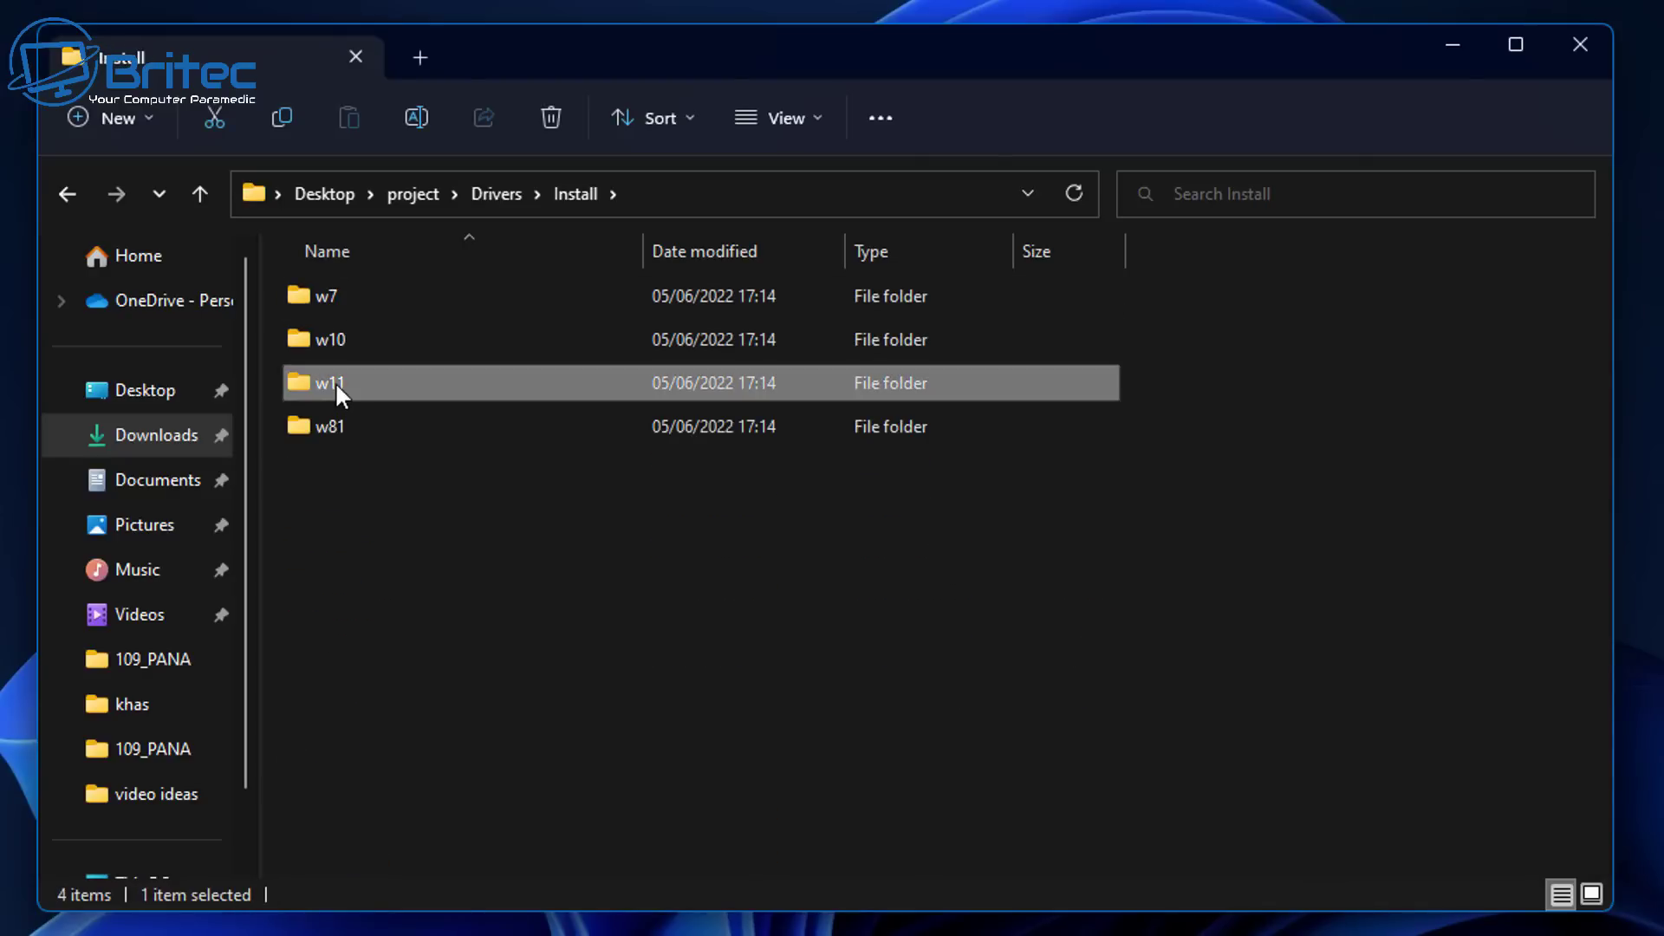
{"action": "double_click", "coordinate": [337, 343]}
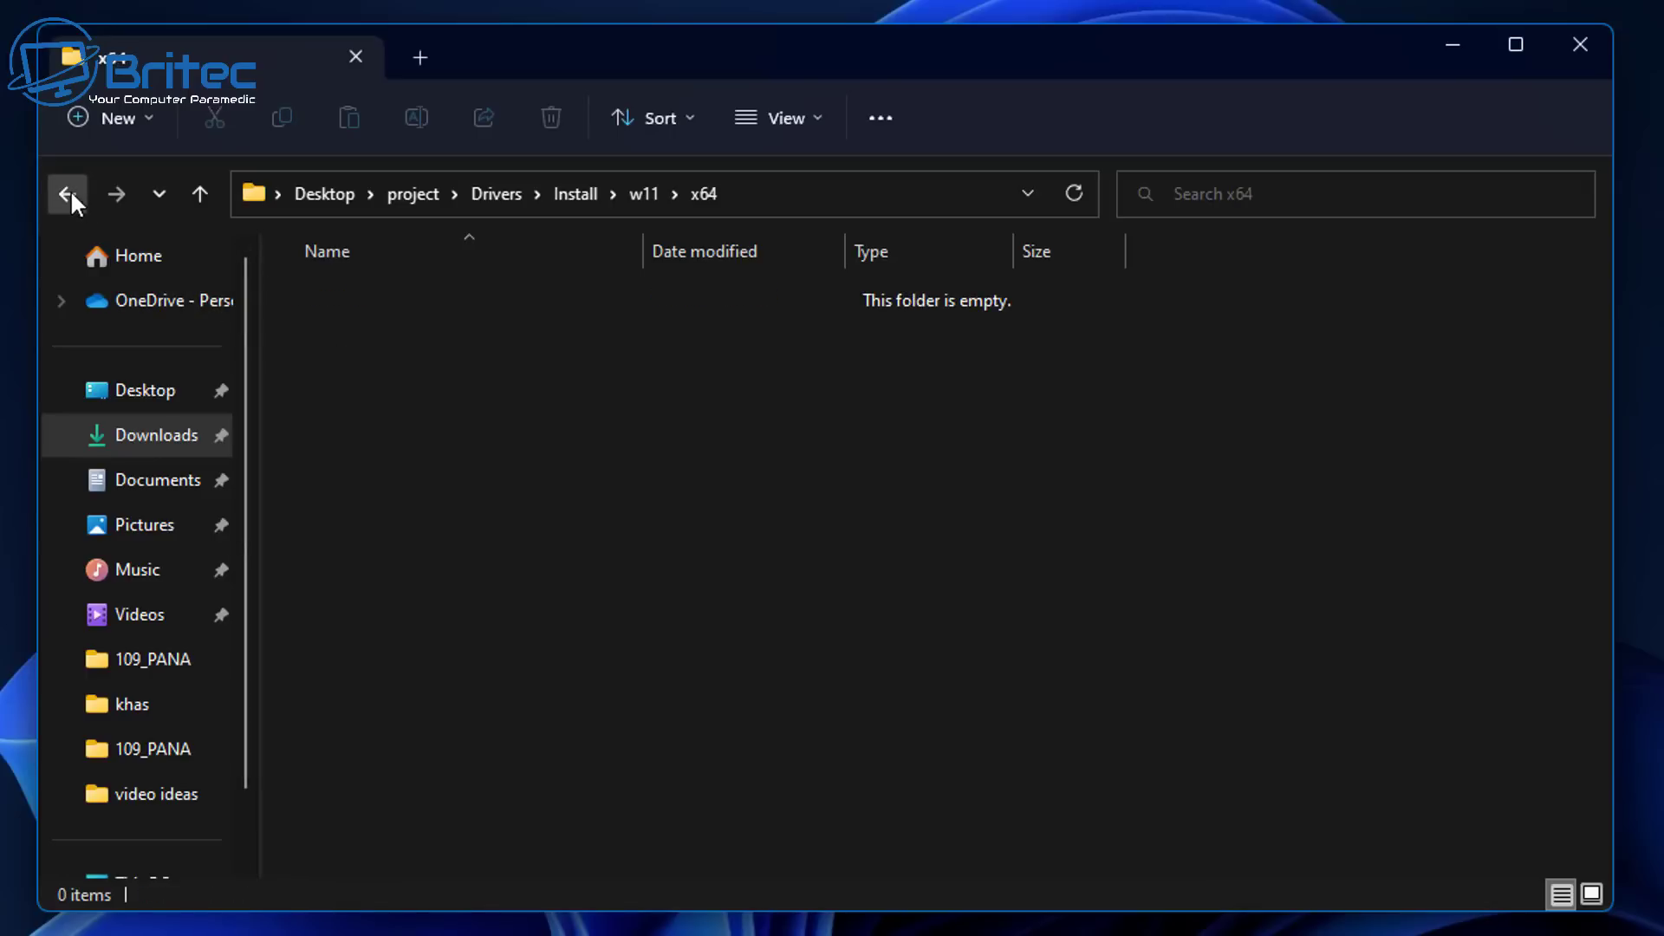
Step: Copy the full path of the w11\x64 driver folder to the clipboard
{"action": "left_click", "coordinate": [256, 199]}
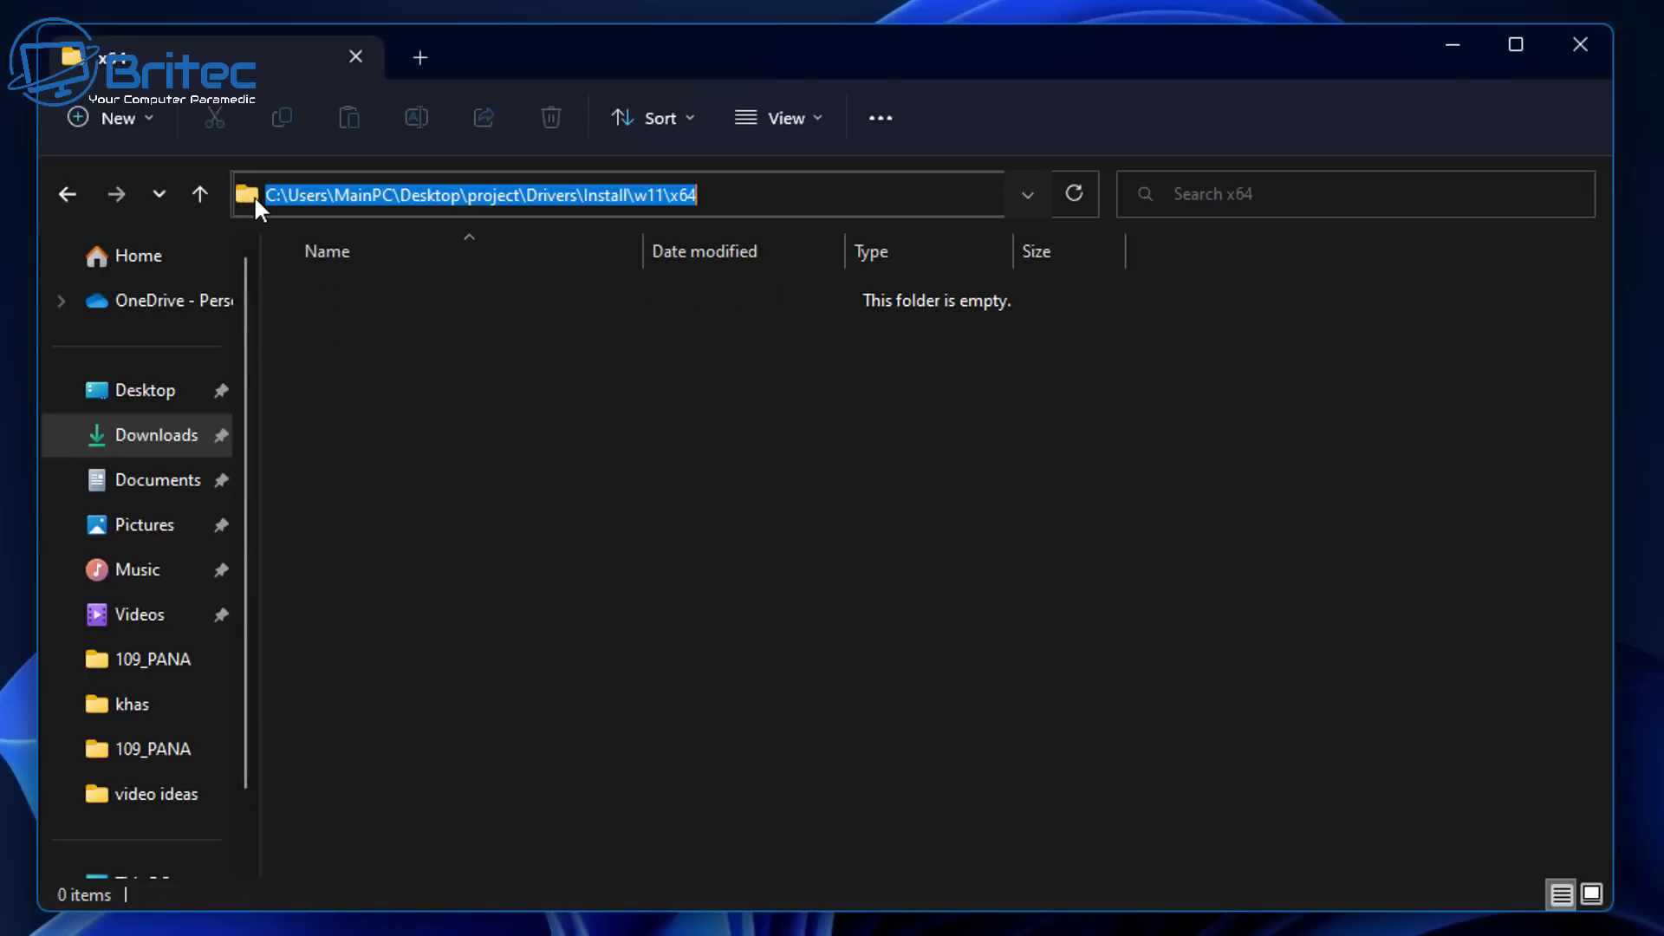
{"action": "left_click_drag", "start_coordinate": [711, 196], "coordinate": [268, 192]}
{"action": "right_click", "coordinate": [315, 195]}
{"action": "left_click", "coordinate": [382, 284]}
{"action": "left_click", "coordinate": [409, 420]}
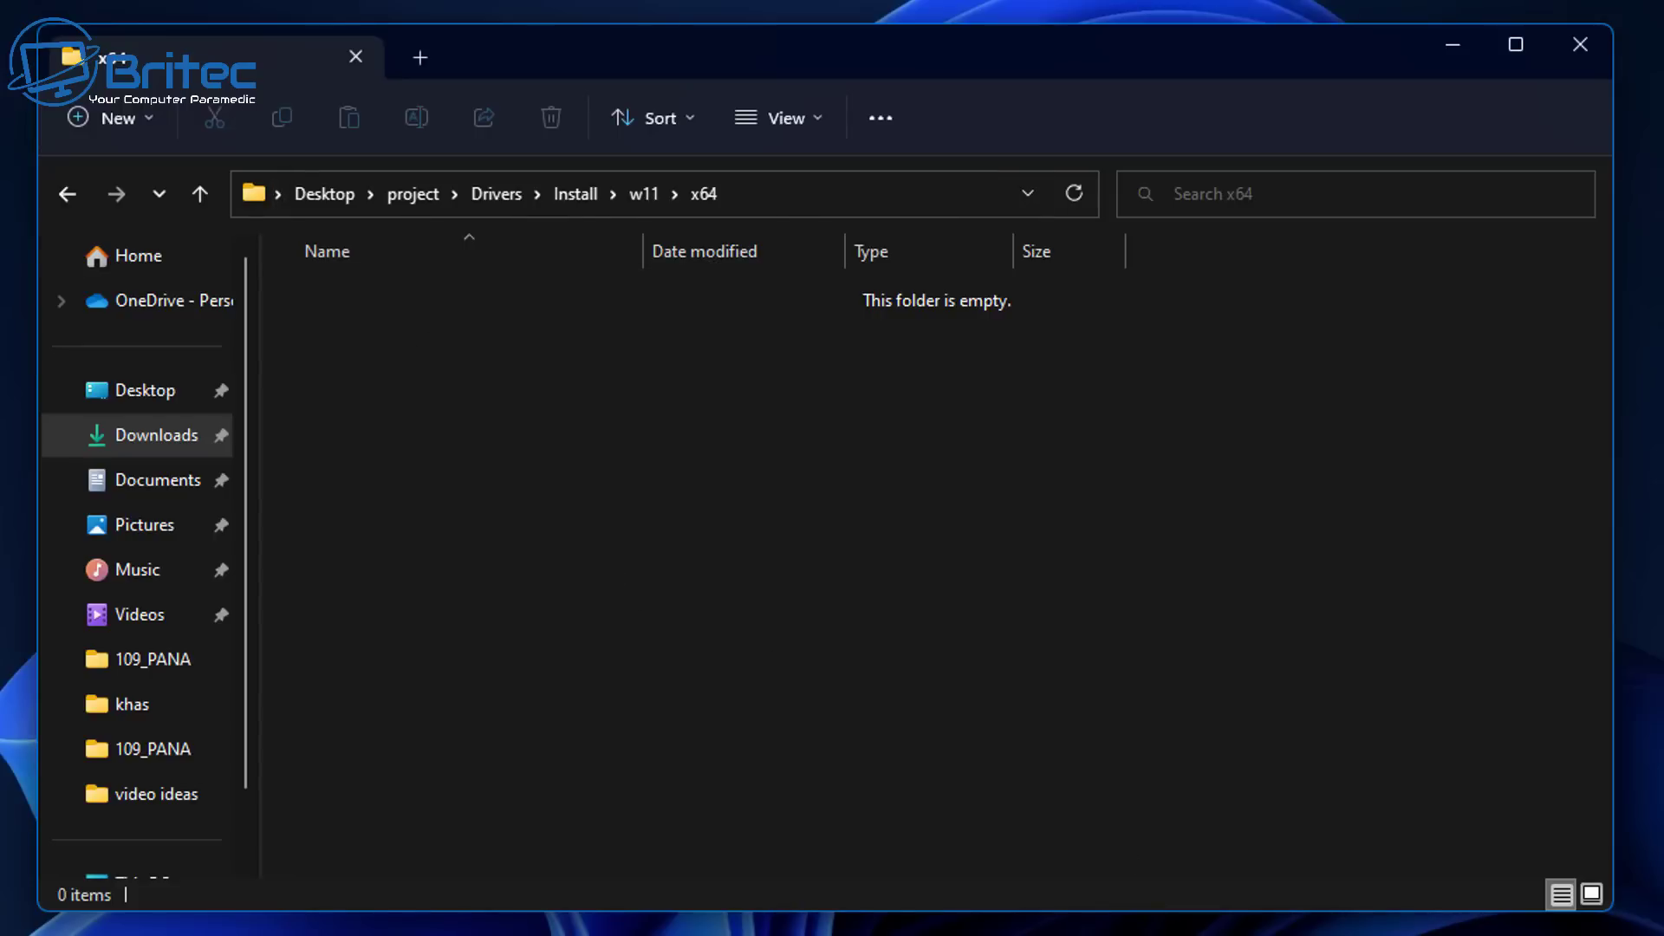
Step: Switch to driver.txt in Notepad and paste the copied folder path directly after /destination: in the dism command
{"action": "key", "text": "alt+Tab"}
{"action": "left_click_drag", "start_coordinate": [836, 464], "coordinate": [791, 95]}
{"action": "left_click", "coordinate": [1145, 228]}
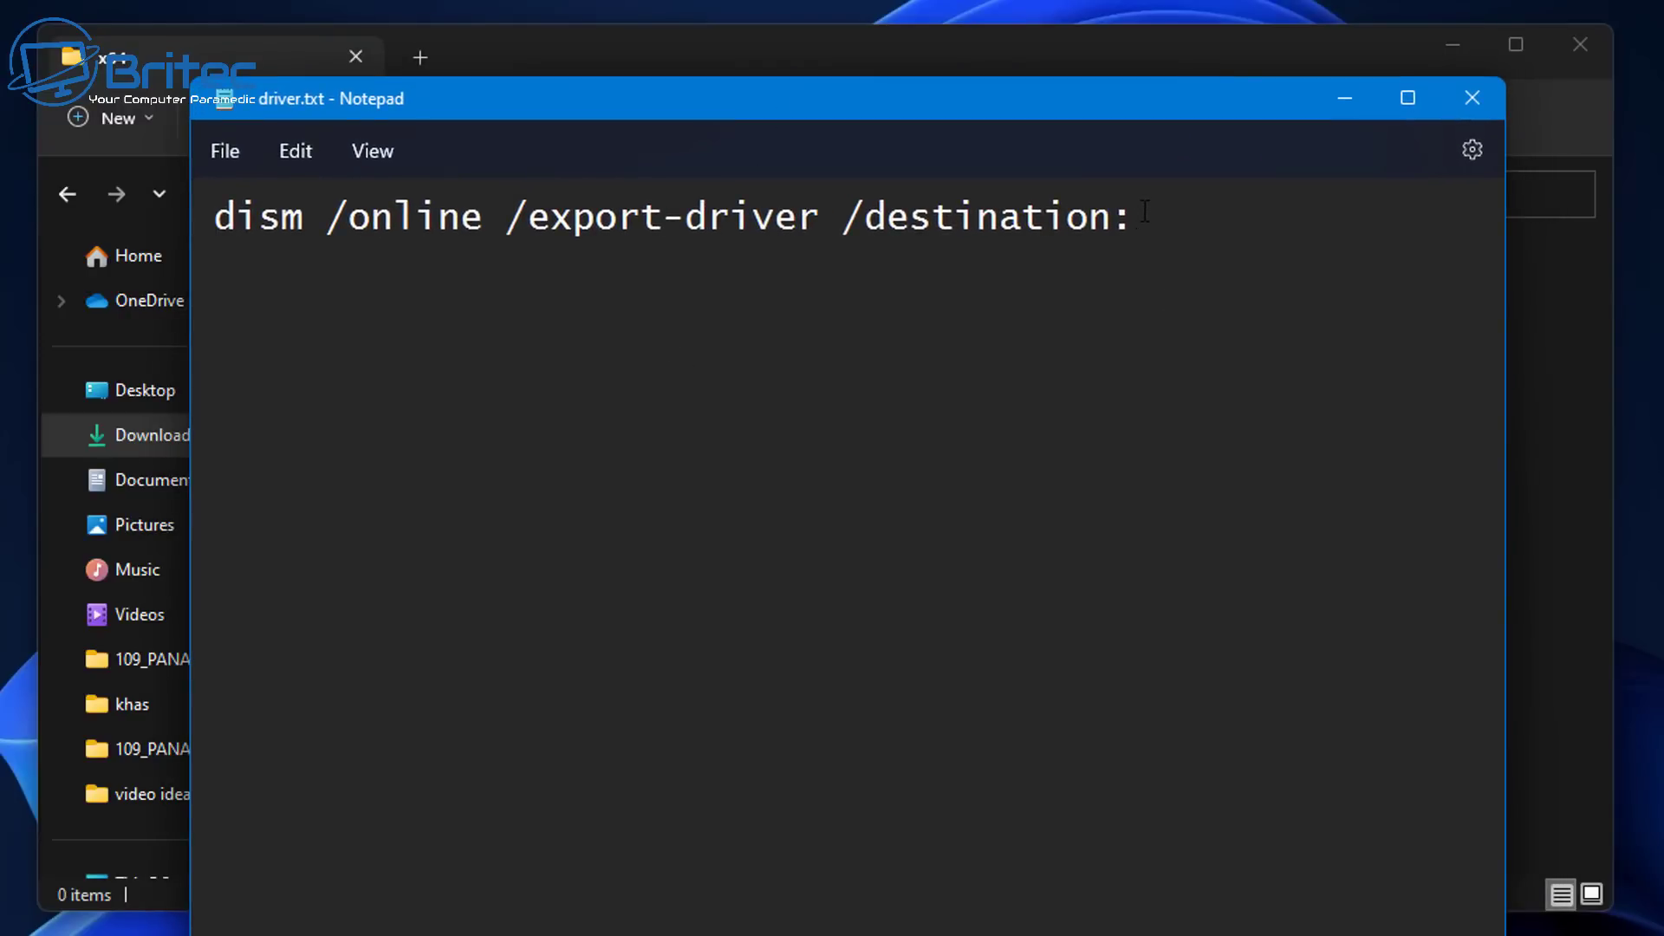
{"action": "right_click", "coordinate": [1145, 222]}
{"action": "left_click", "coordinate": [1195, 416]}
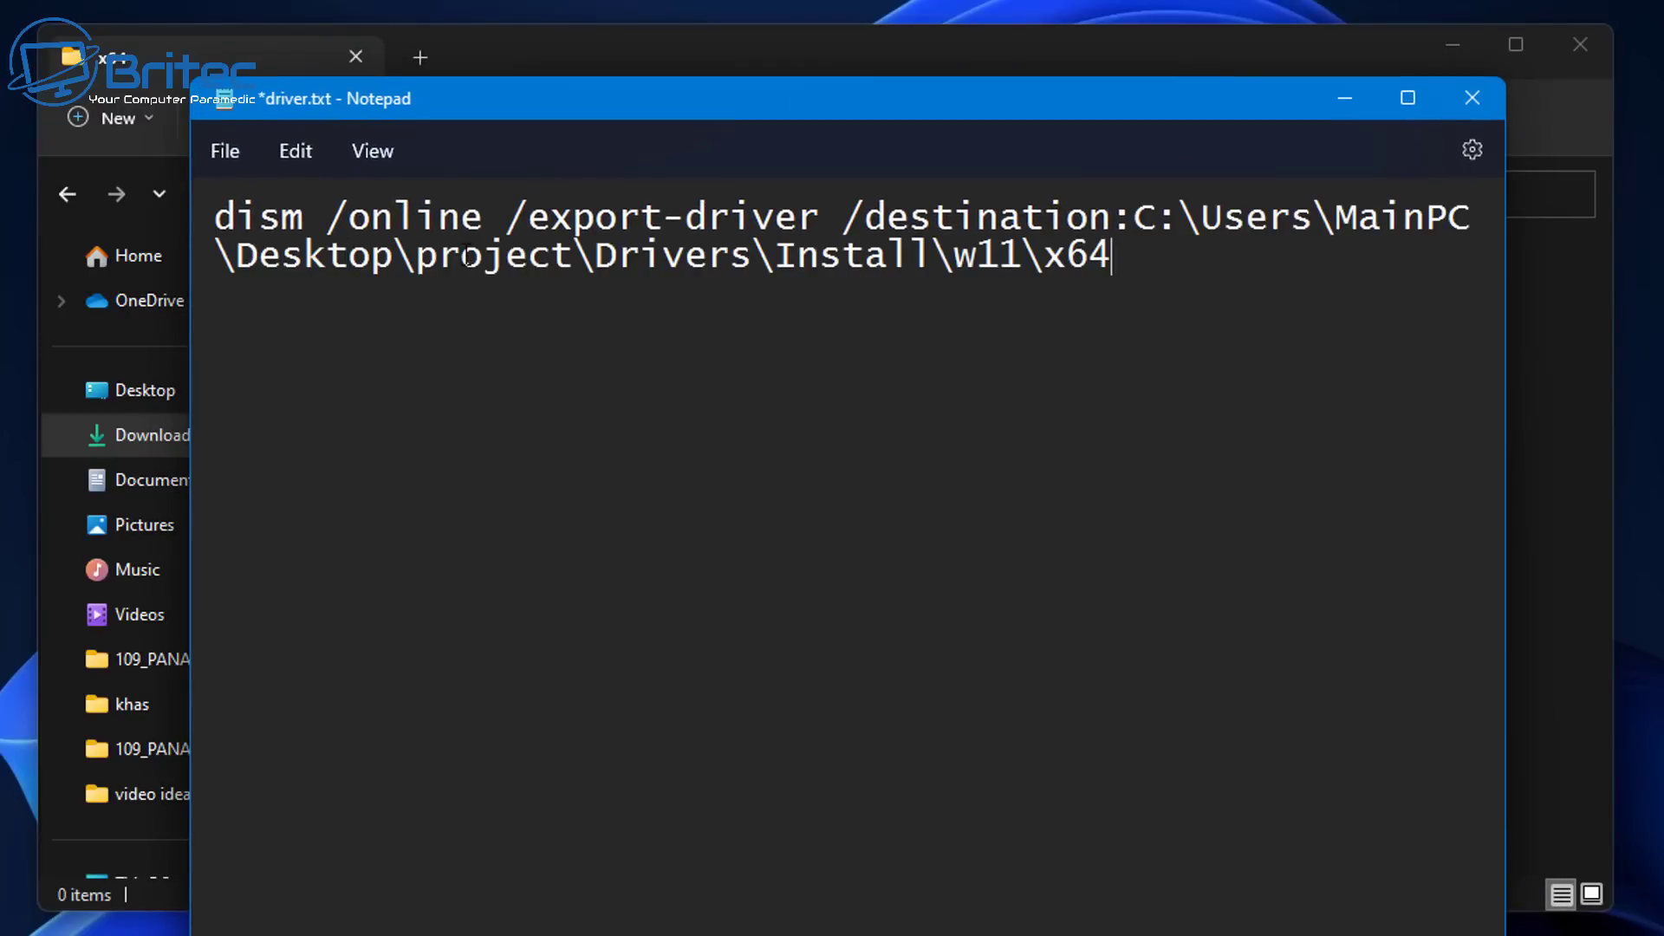
Step: Copy the complete dism export-driver command from driver.txt and minimize Notepad
{"action": "left_click_drag", "start_coordinate": [1162, 262], "coordinate": [203, 217]}
{"action": "right_click", "coordinate": [444, 216]}
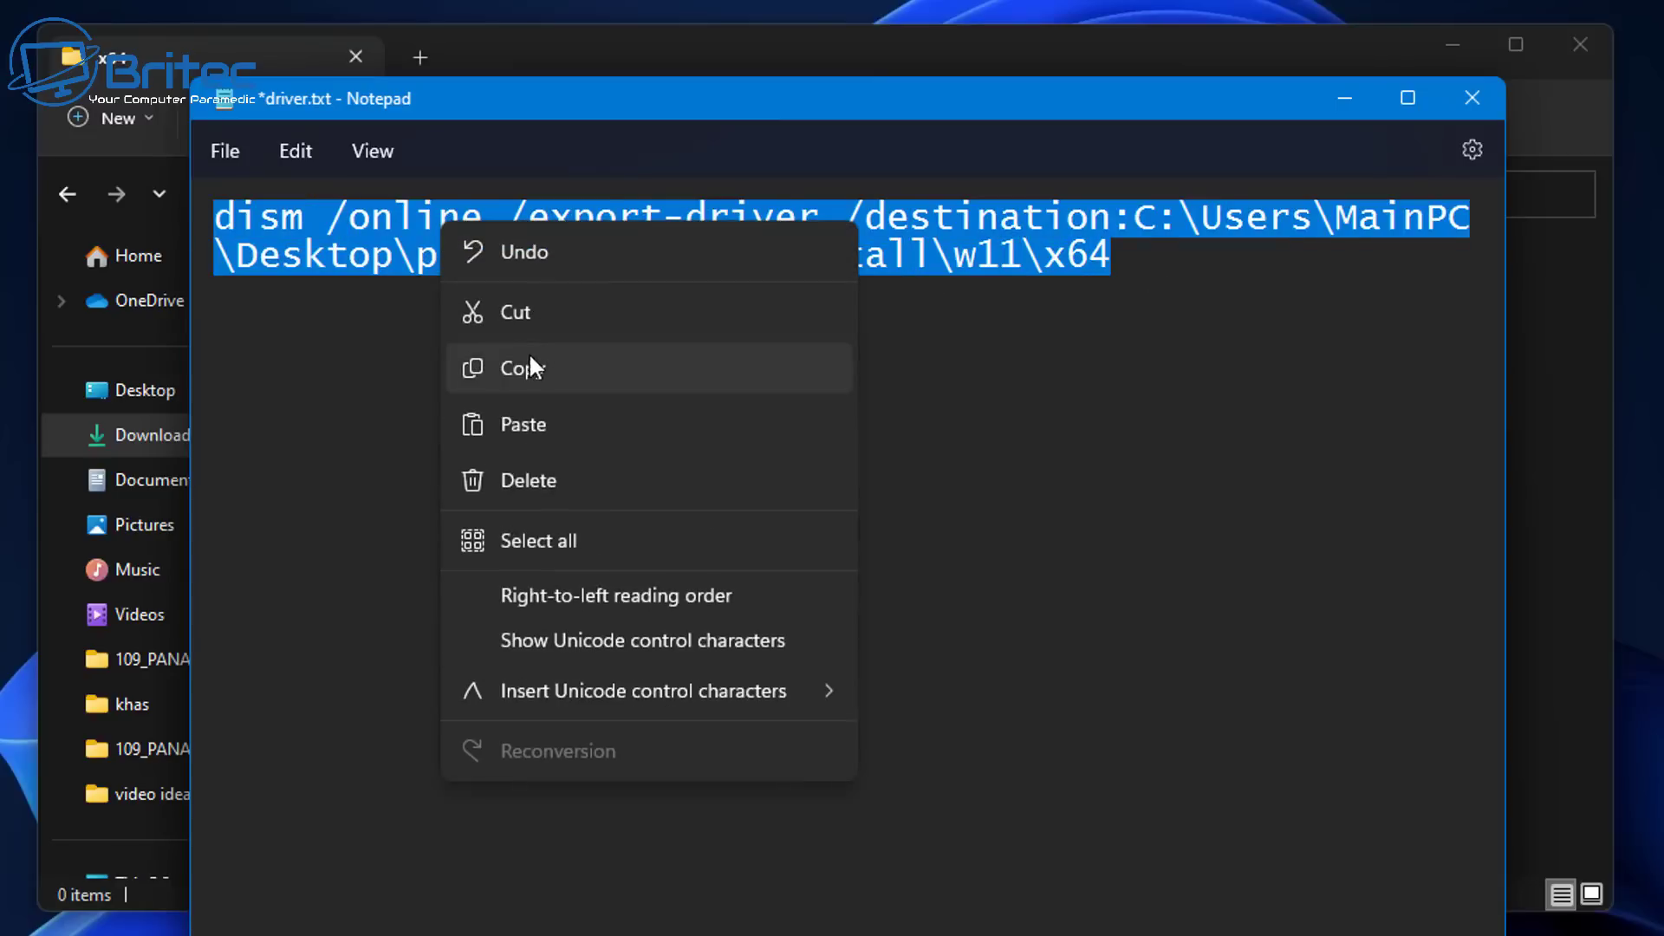
{"action": "left_click", "coordinate": [520, 367]}
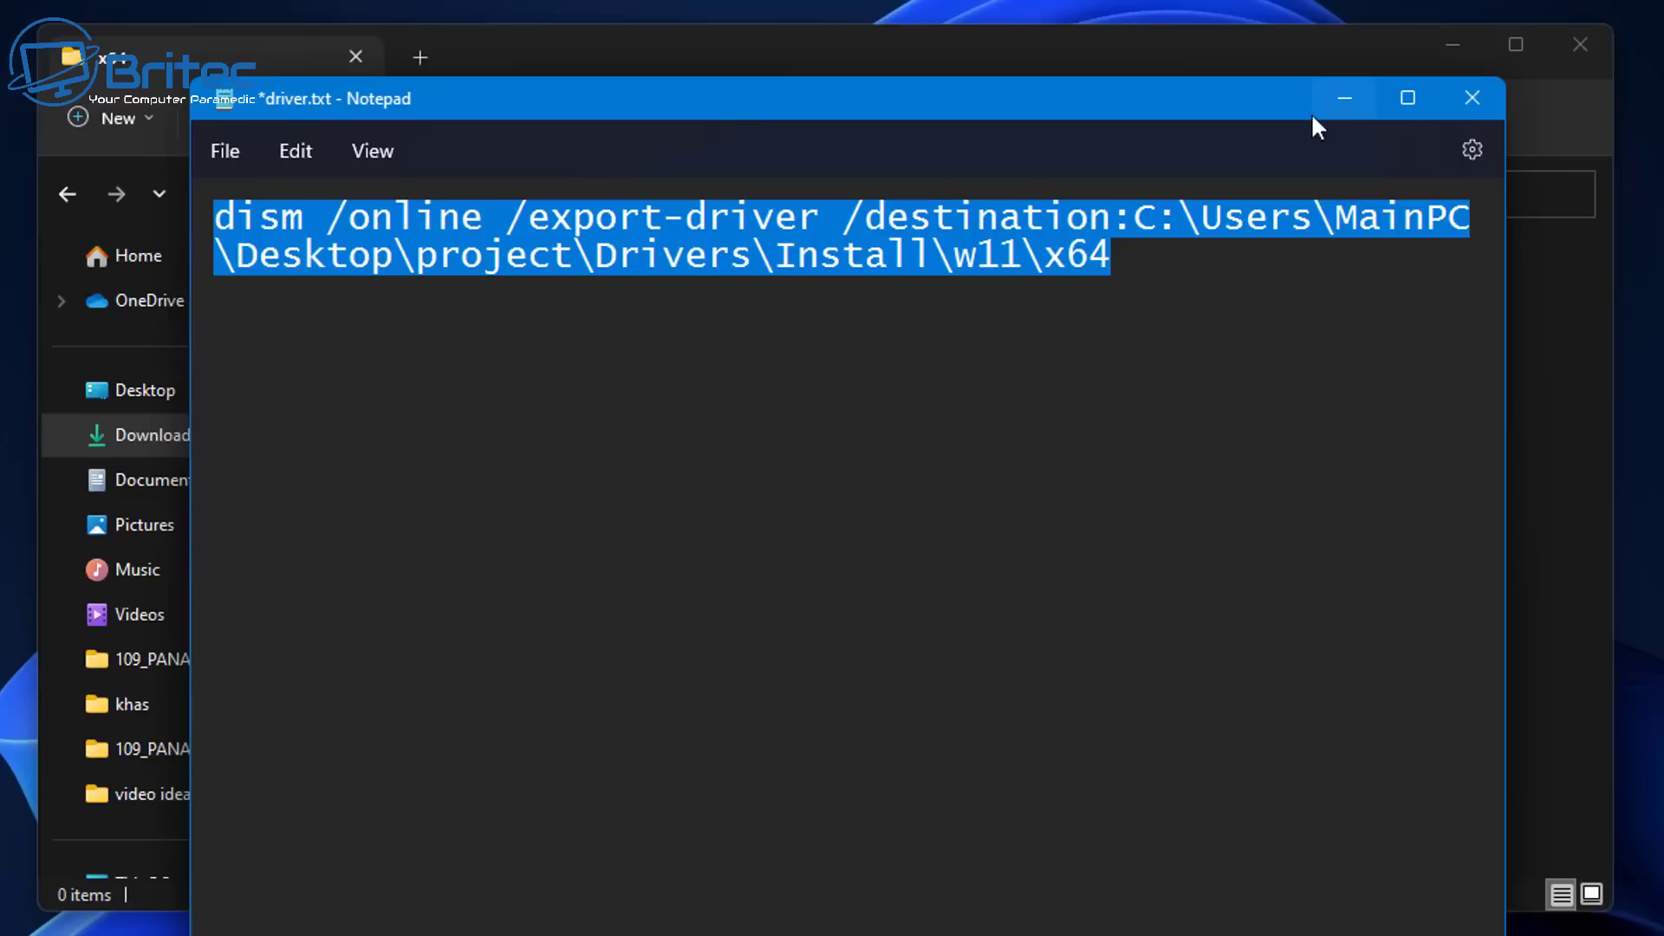
{"action": "left_click", "coordinate": [986, 355]}
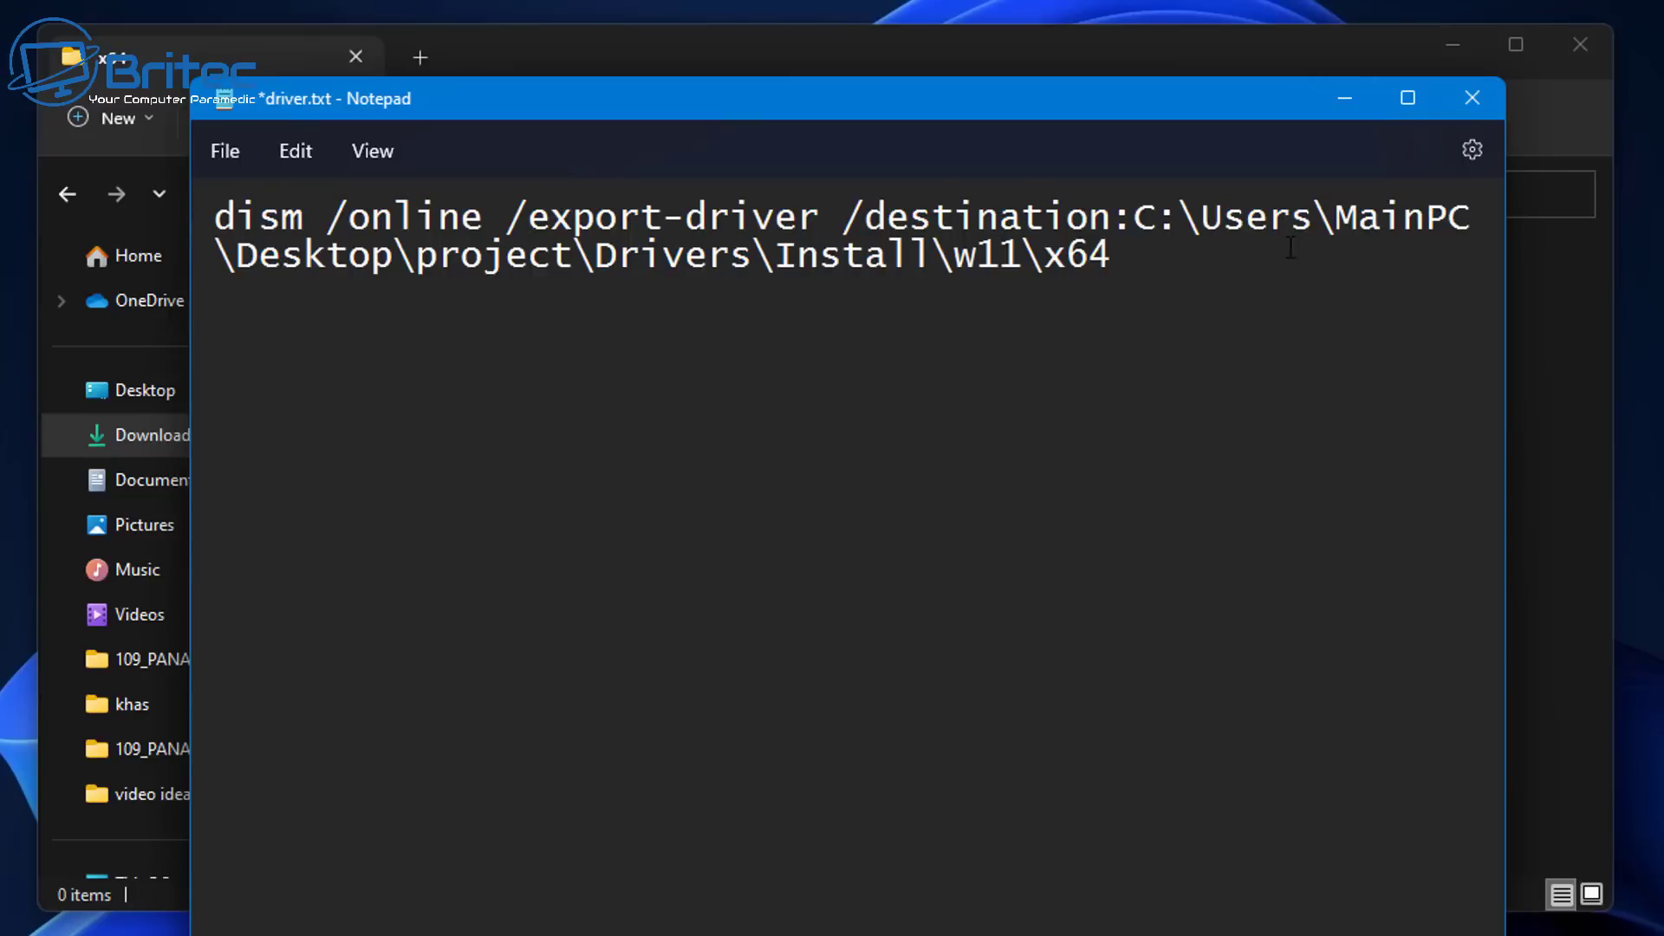
{"action": "left_click", "coordinate": [1343, 99]}
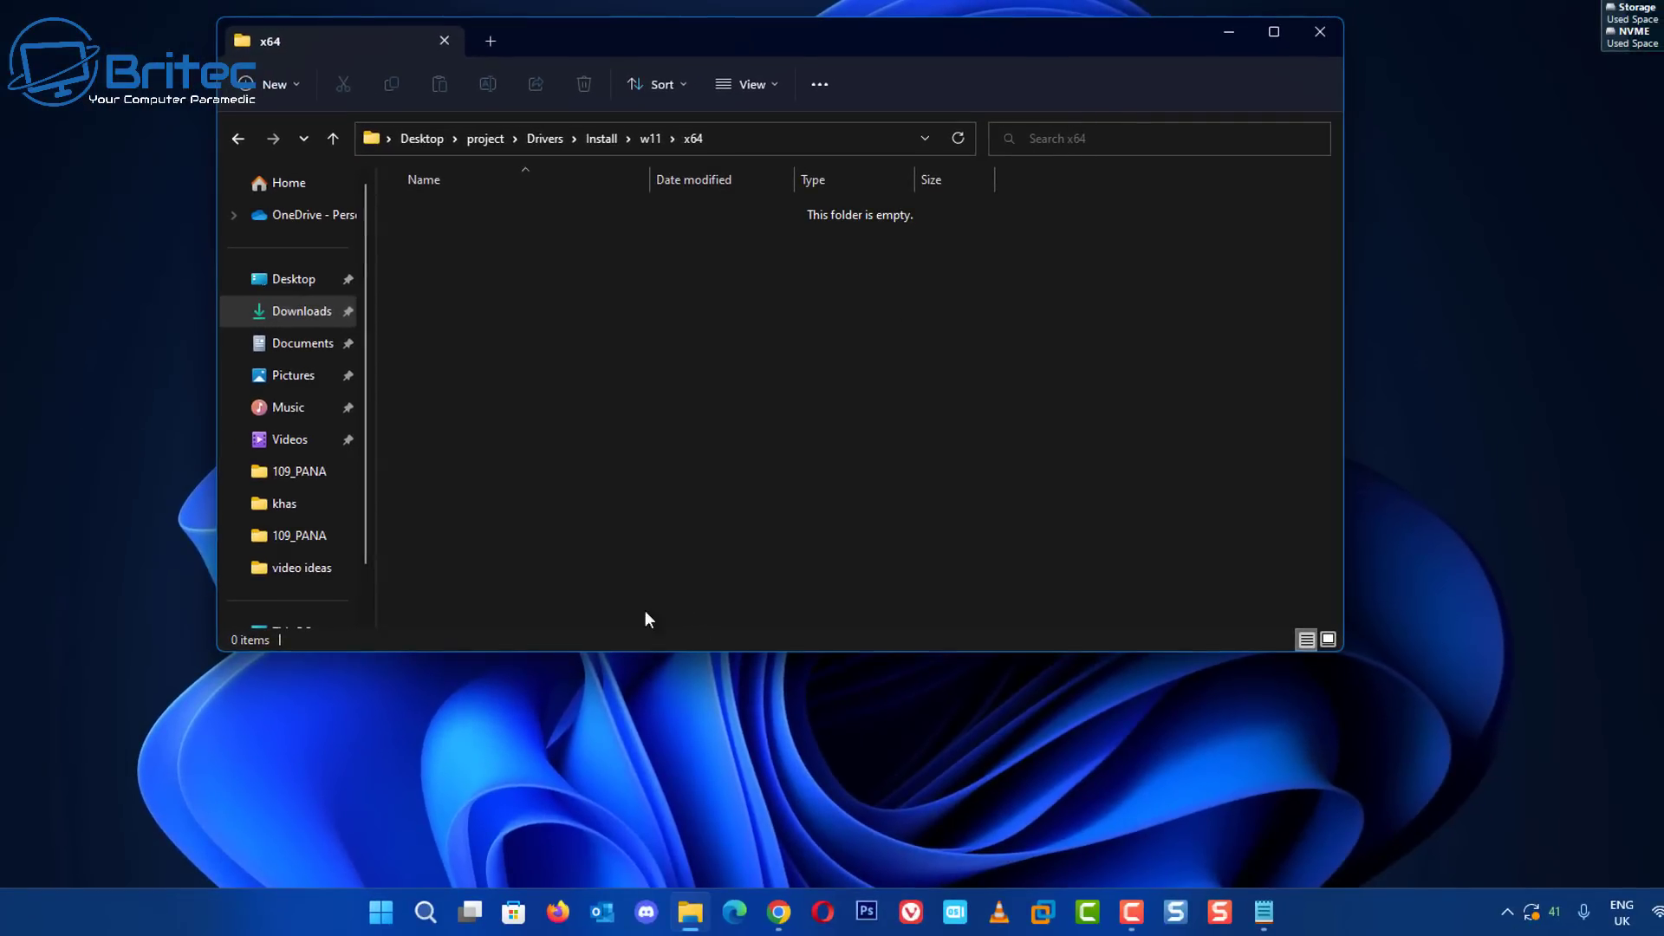
Step: Open Command Prompt as administrator and run dism /online /export-driver /destination:C:\Users\MainPC\Desktop\project\Drivers\Install\w11\x64
{"action": "left_click", "coordinate": [407, 909]}
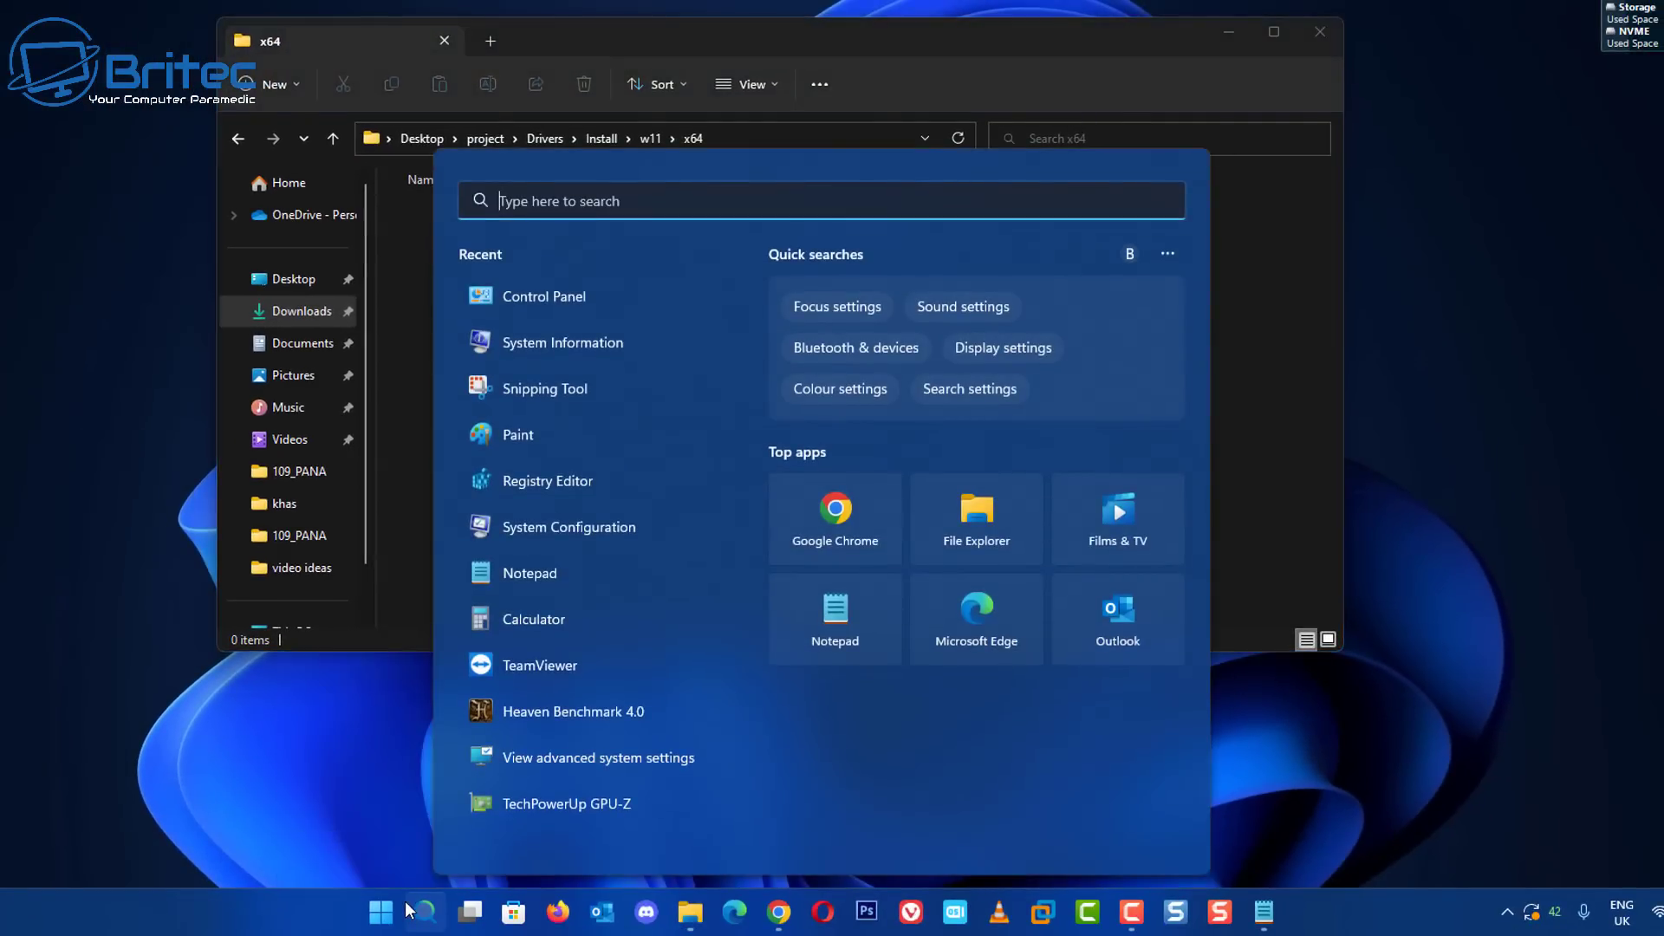
{"action": "type", "text": "cmd"}
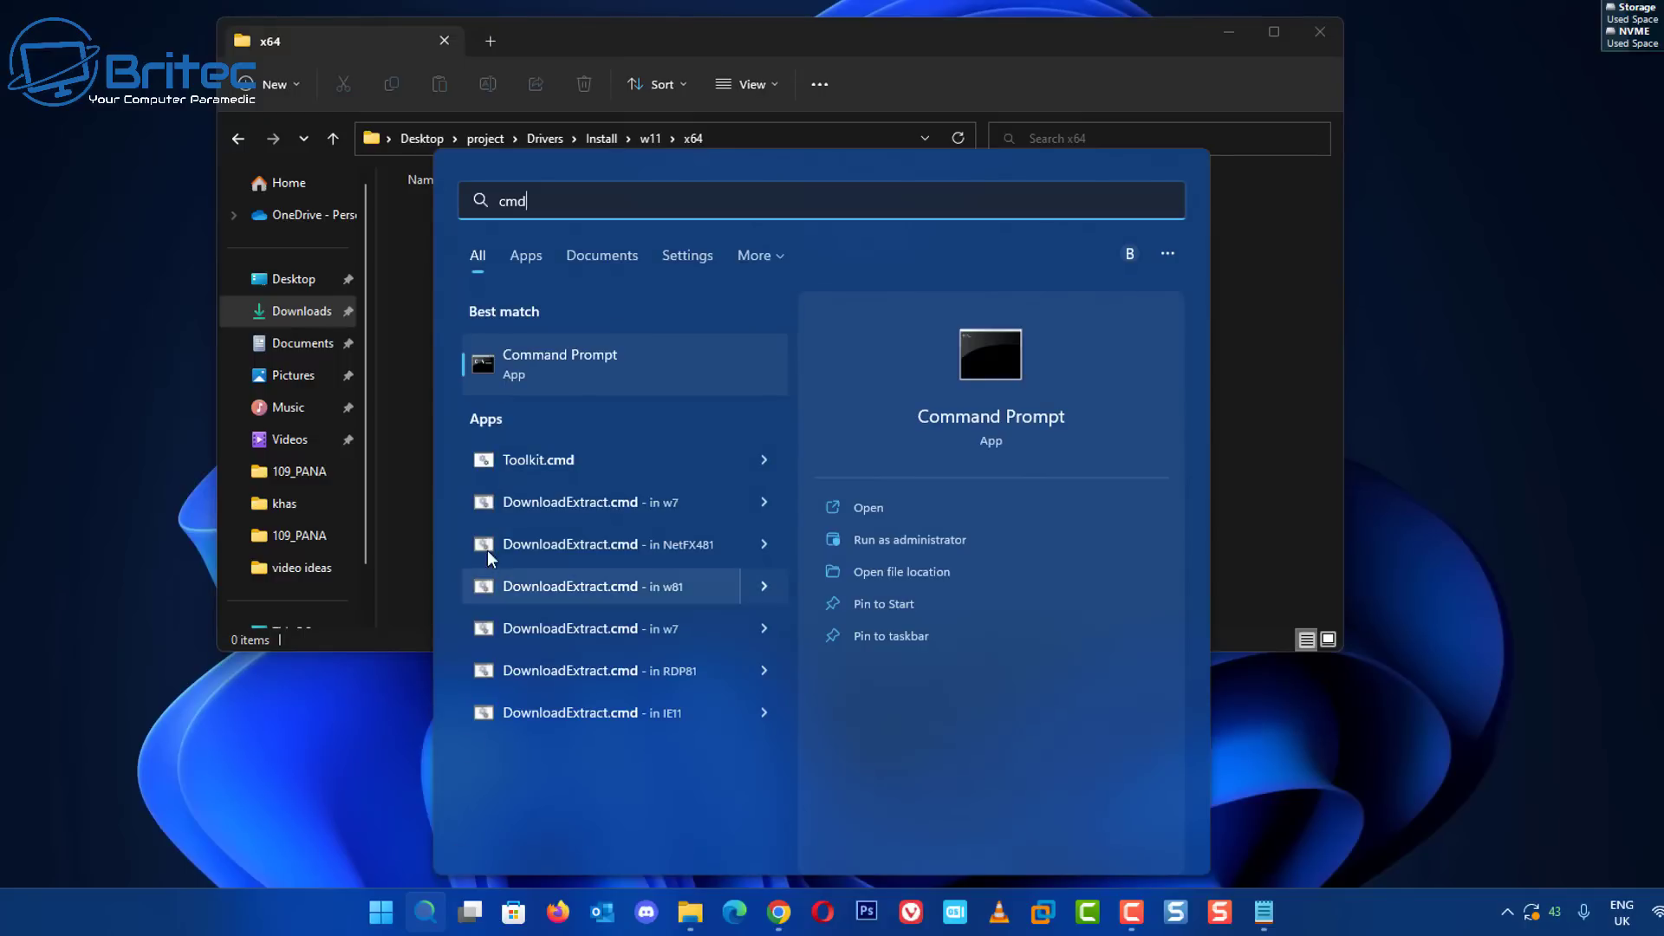
{"action": "left_click", "coordinate": [870, 535]}
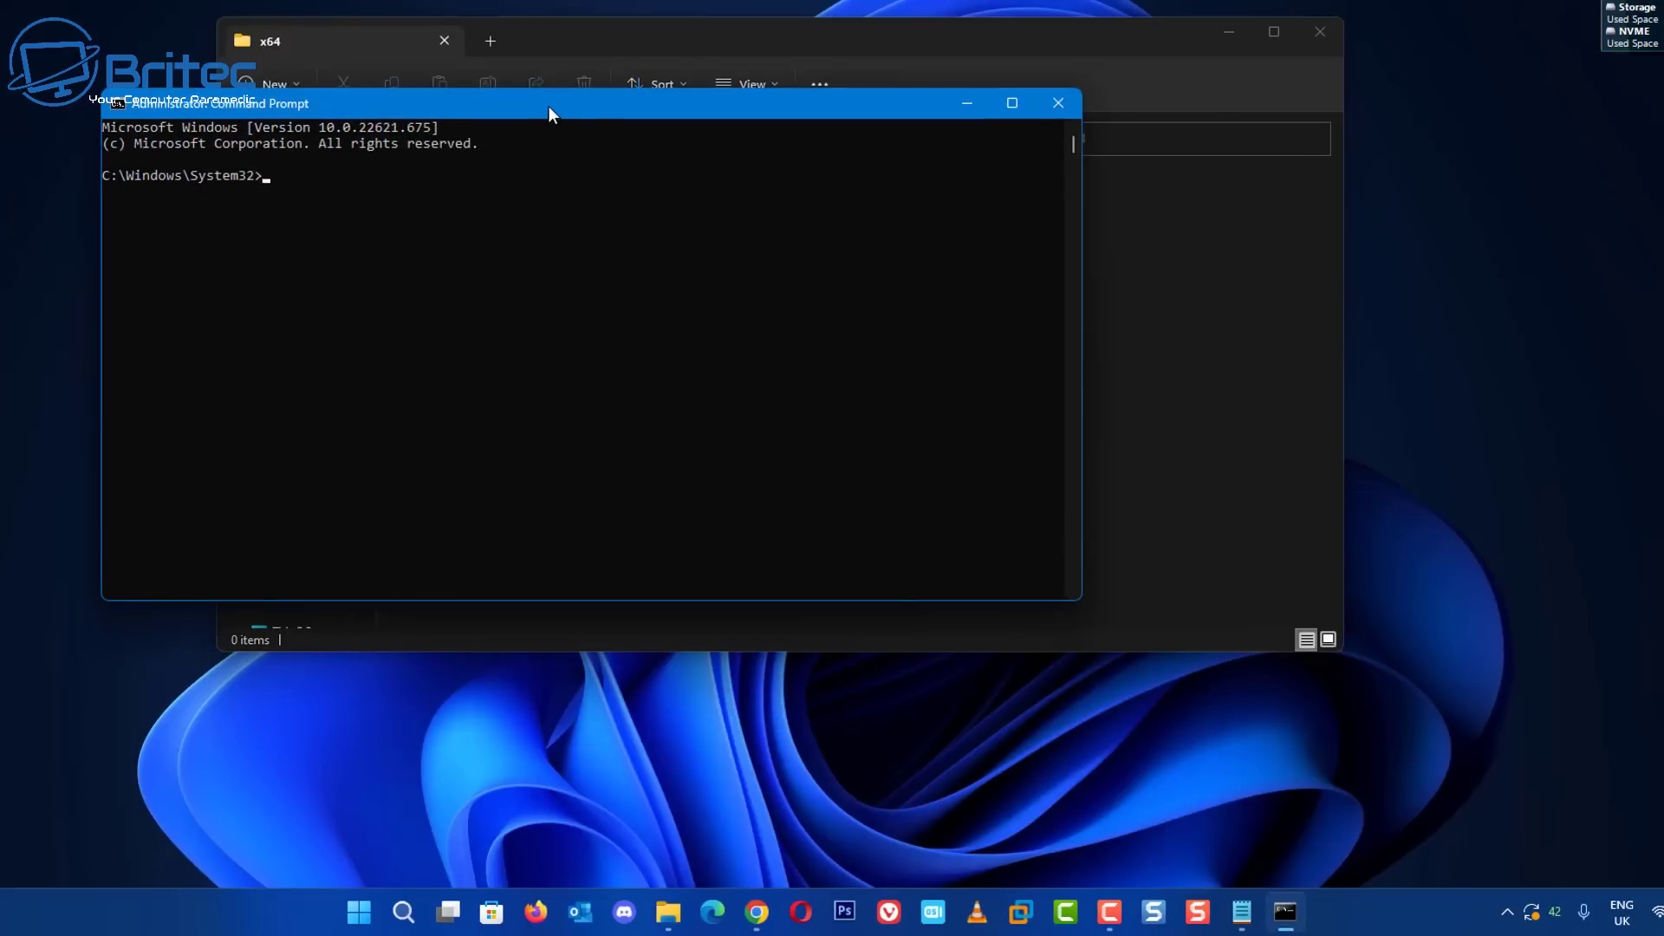
{"action": "left_click_drag", "start_coordinate": [550, 105], "coordinate": [787, 148]}
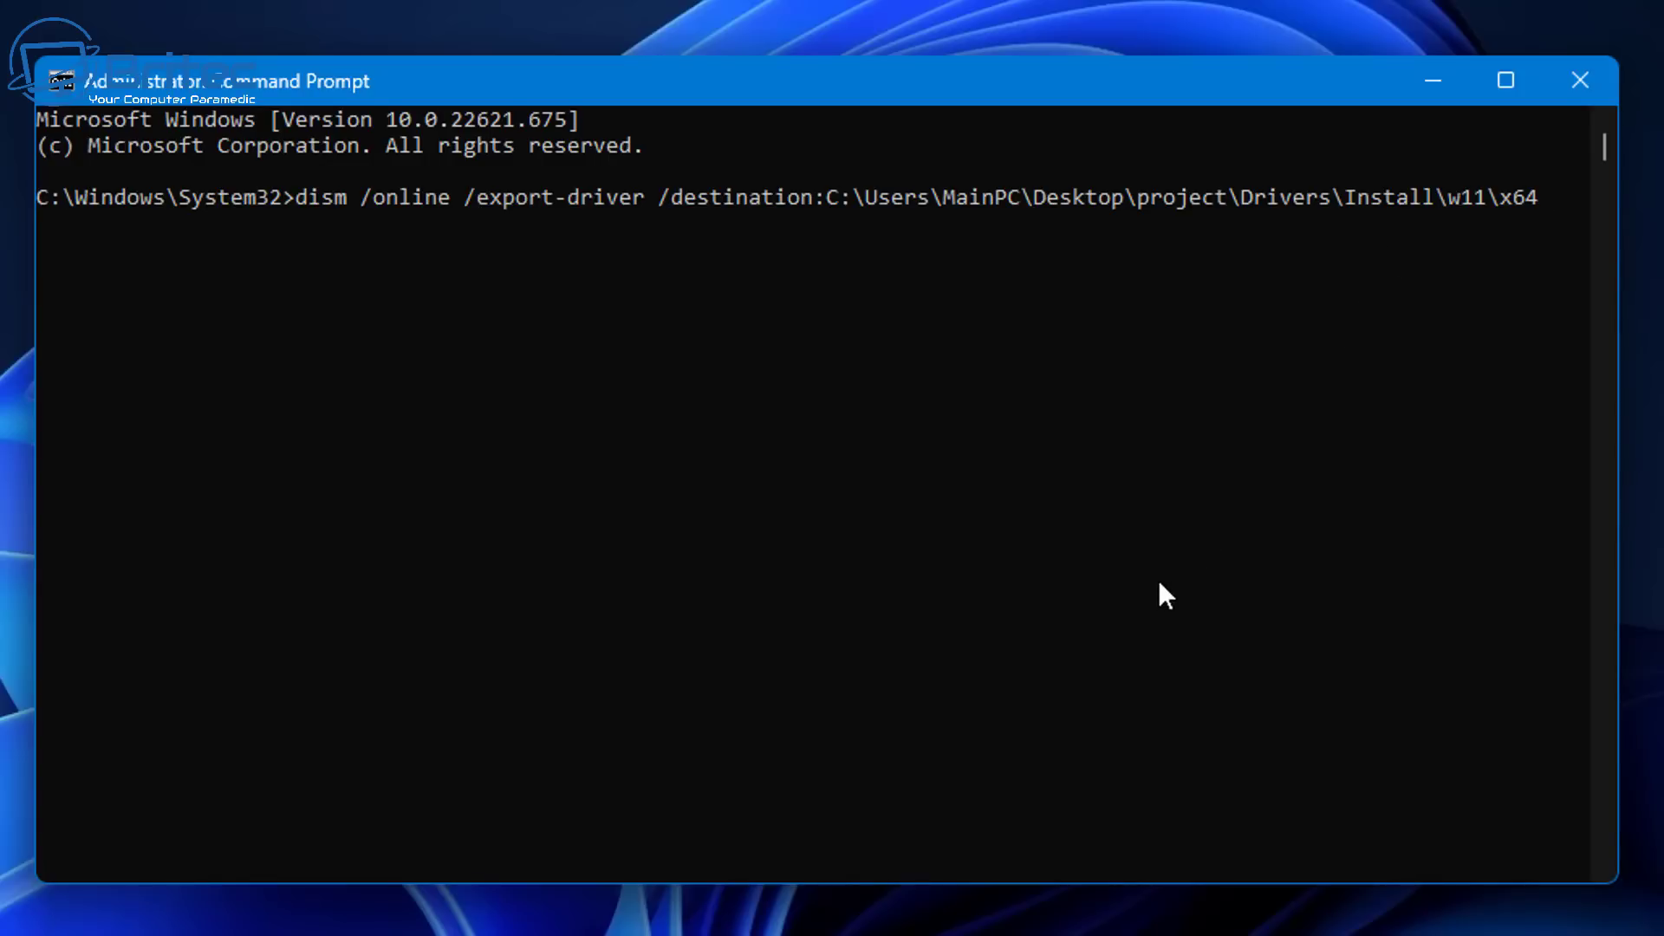
{"action": "key", "text": "Return"}
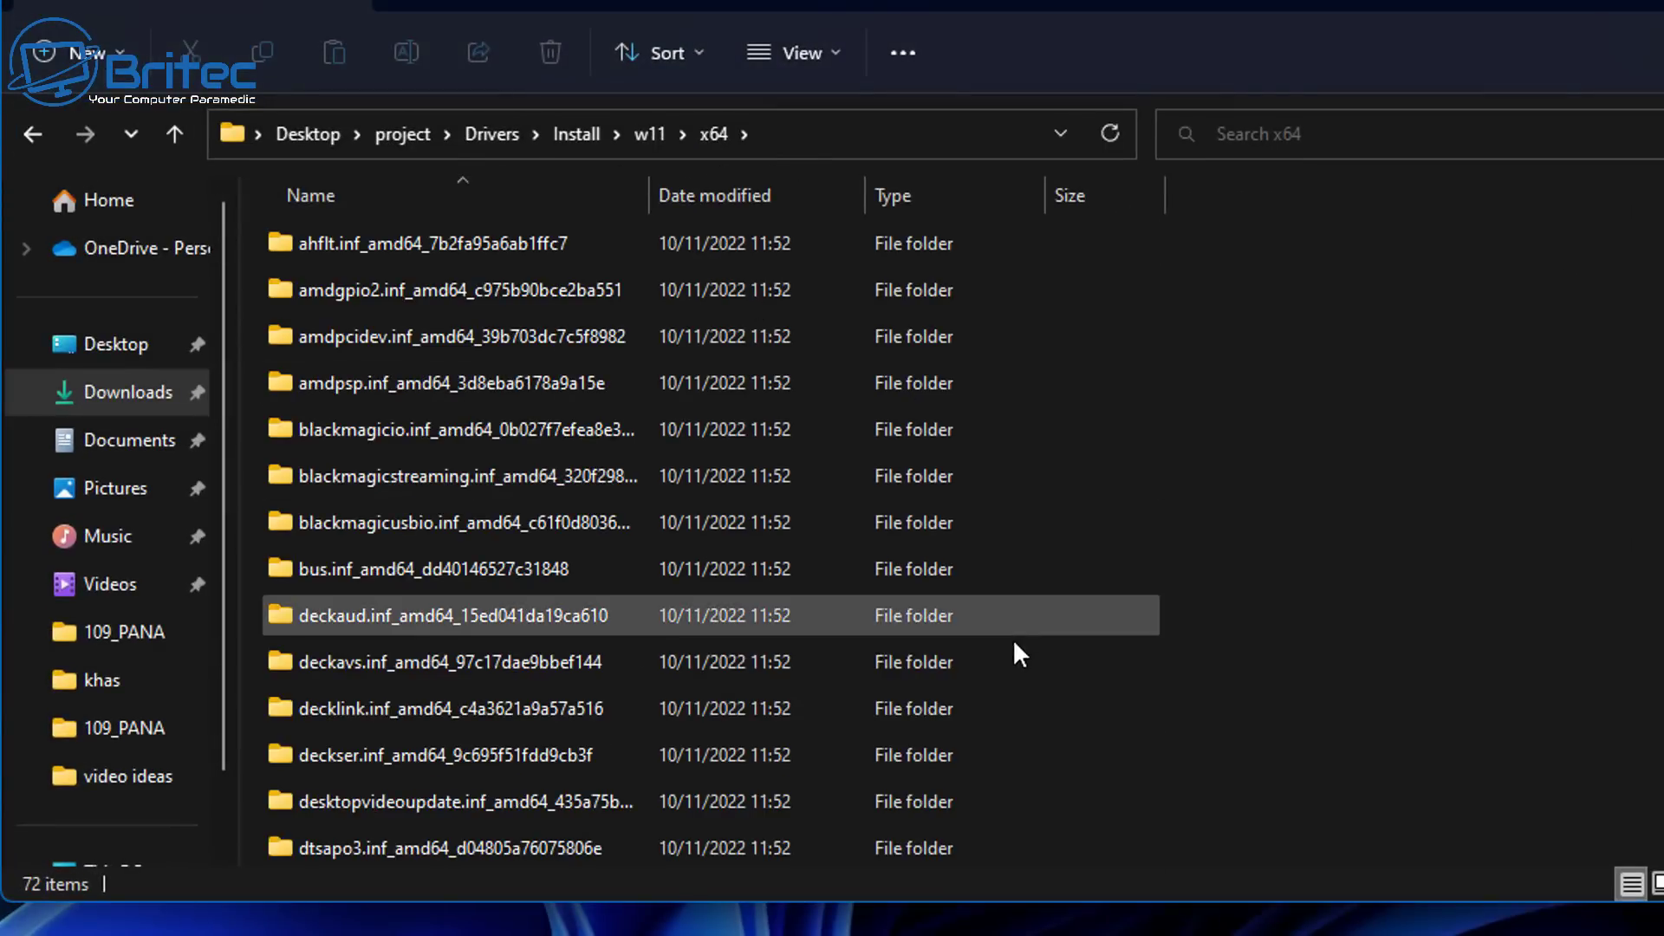
Step: Review the exported driver folders in x64 and the export output, closing Command Prompt
{"action": "scroll", "coordinate": [1009, 655], "scroll_direction": "down", "scroll_amount": 6}
{"action": "scroll", "coordinate": [986, 678], "scroll_direction": "down", "scroll_amount": 10}
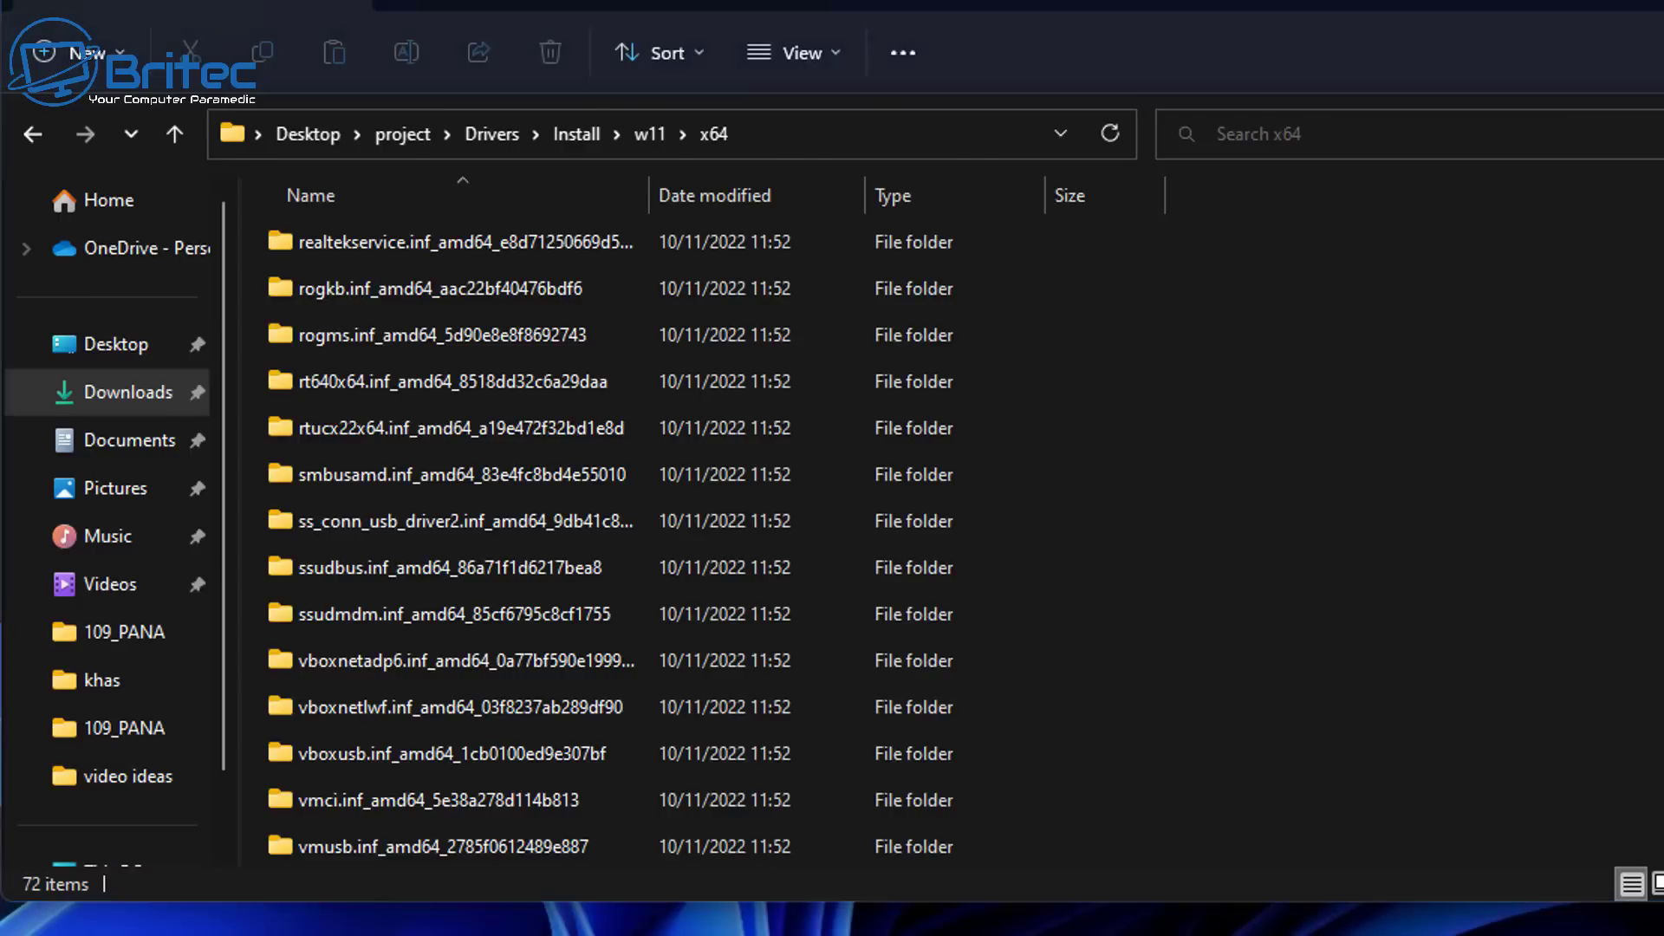
{"action": "key", "text": "alt+Tab"}
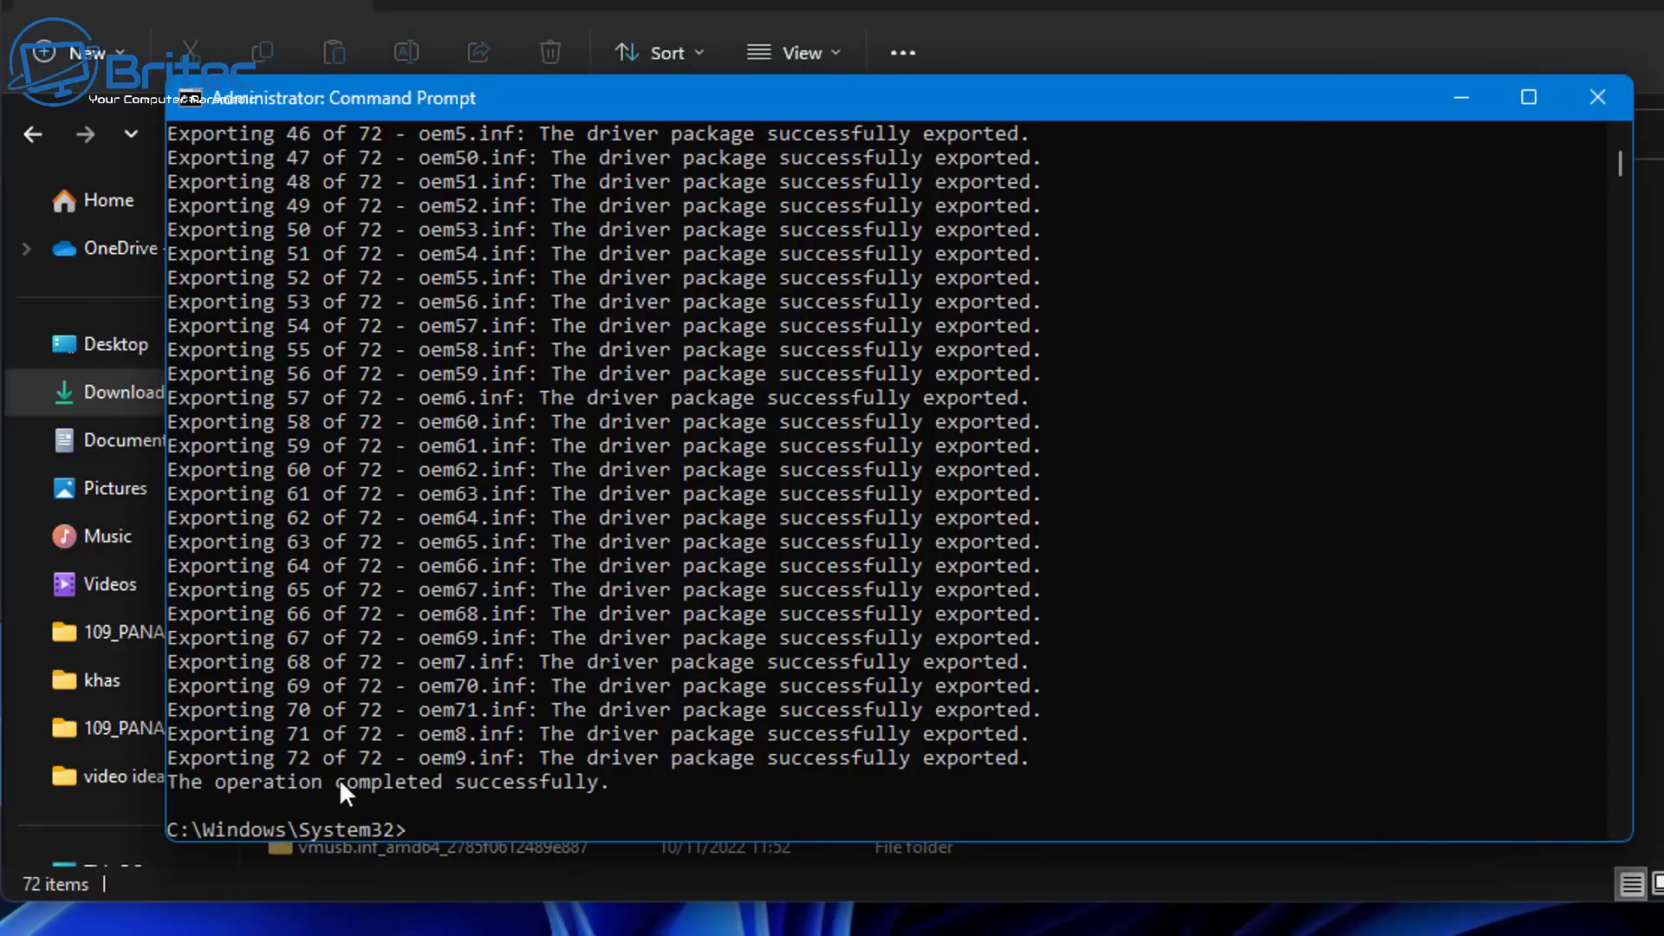
{"action": "left_click", "coordinate": [1587, 94]}
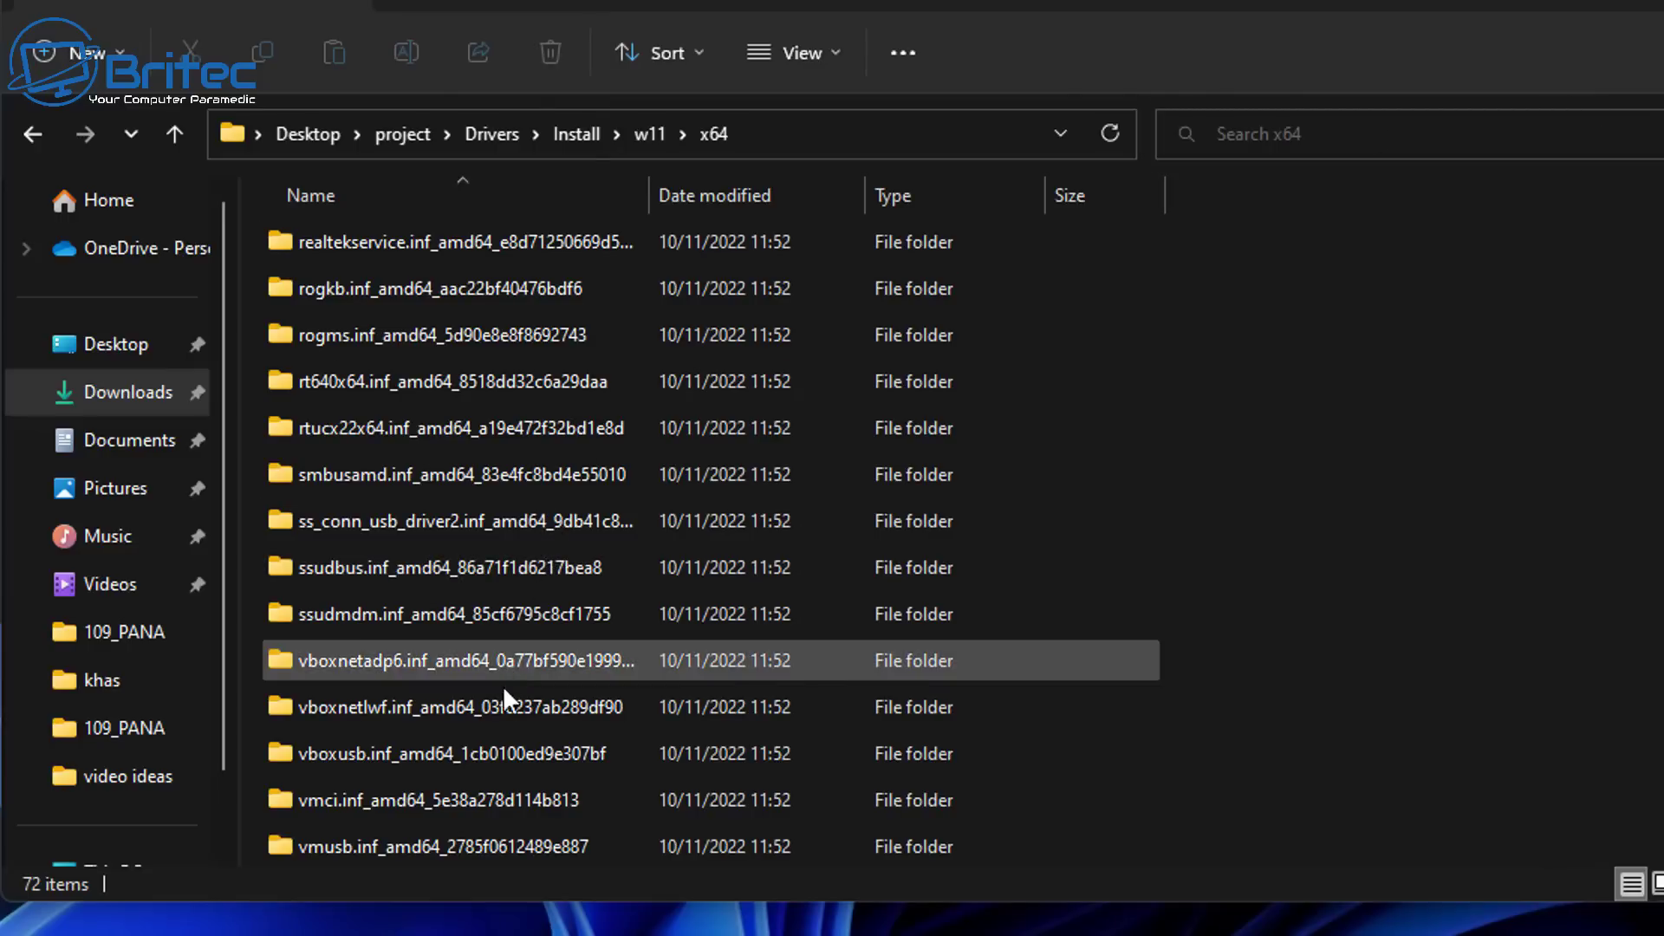
{"action": "scroll", "coordinate": [476, 740], "scroll_direction": "up", "scroll_amount": 5}
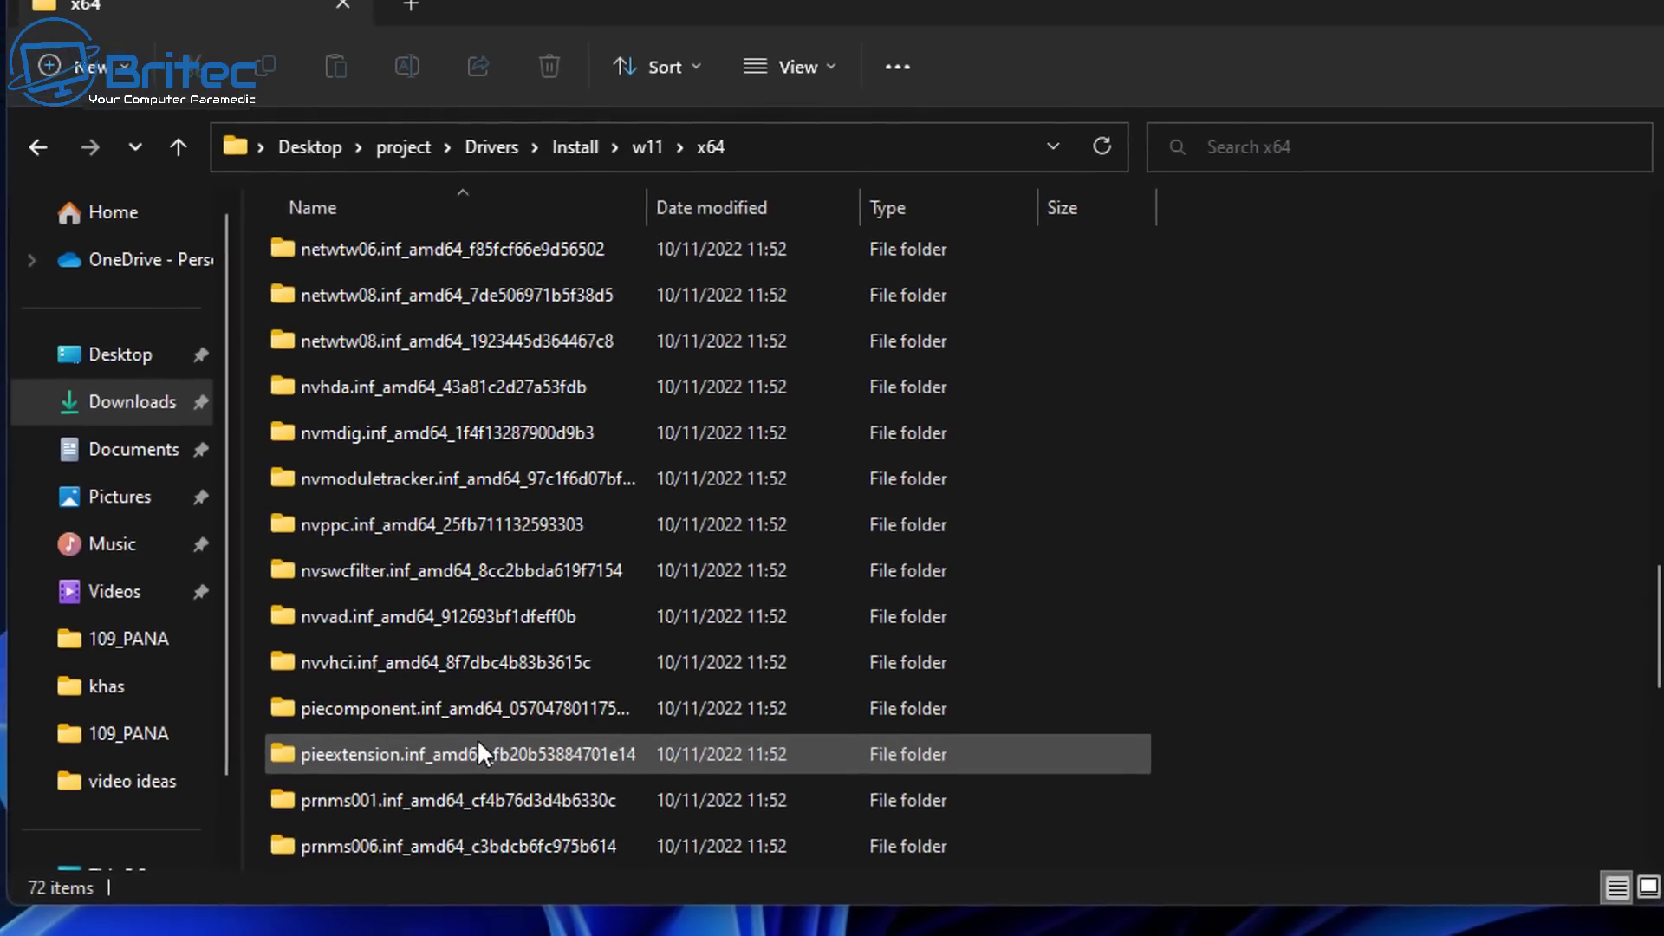
{"action": "scroll", "coordinate": [478, 738], "scroll_direction": "up", "scroll_amount": 15}
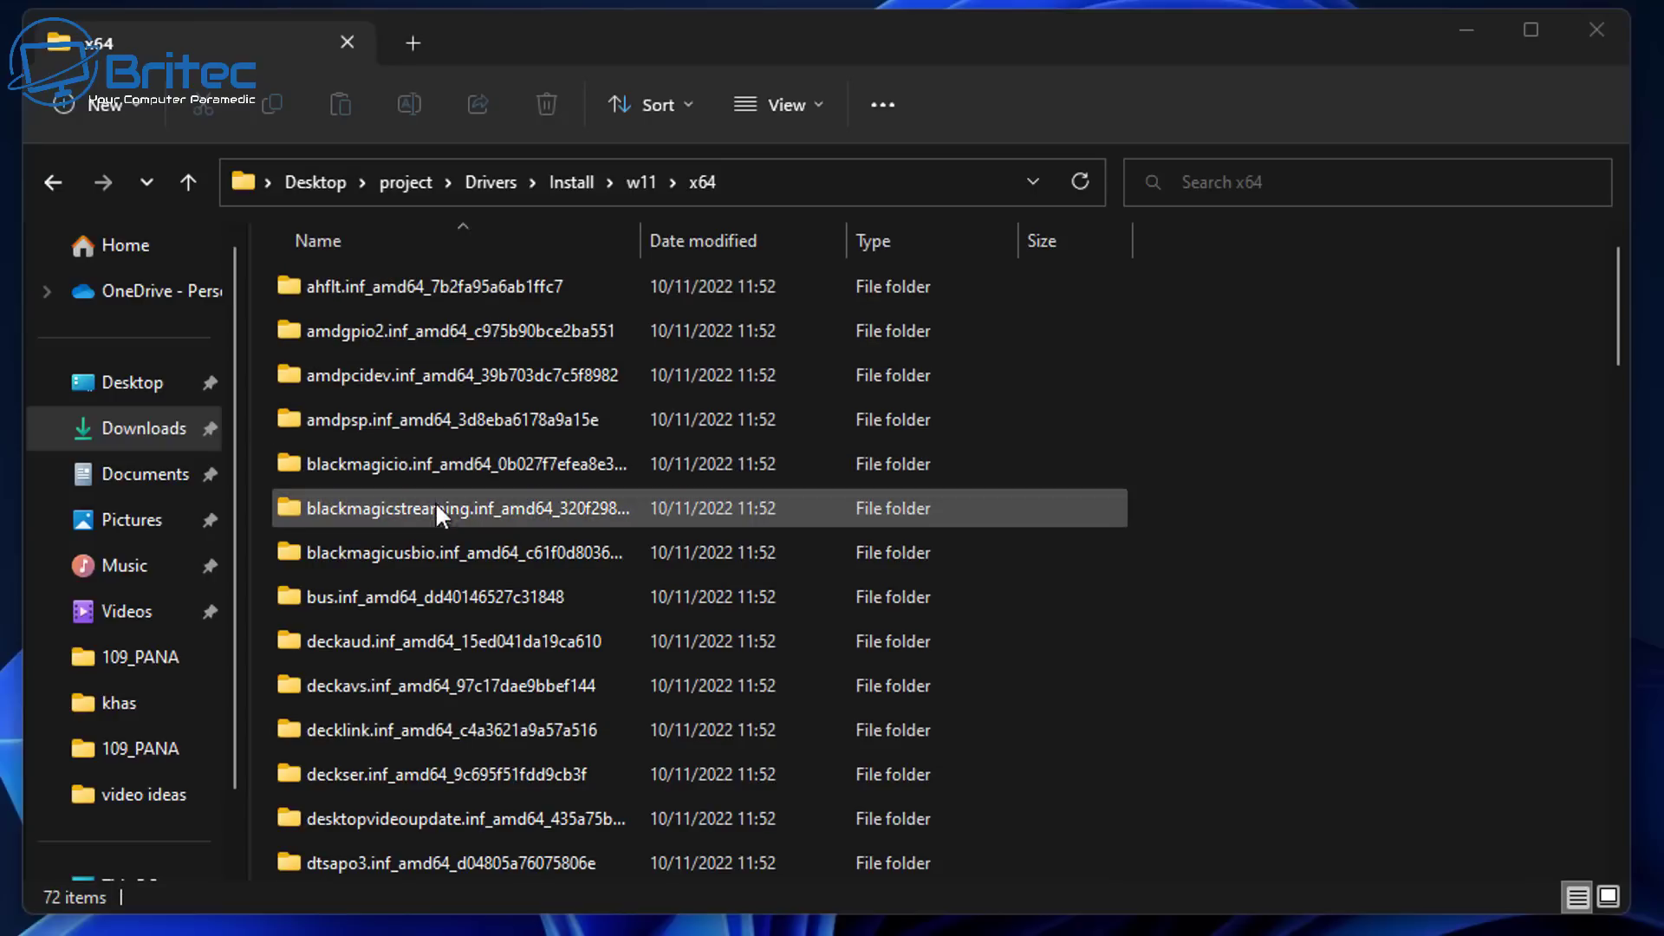
Step: Inspect the contents of the exported deckavs and decklink driver folders, and return to the project folder
{"action": "left_click", "coordinate": [381, 683]}
{"action": "double_click", "coordinate": [380, 681]}
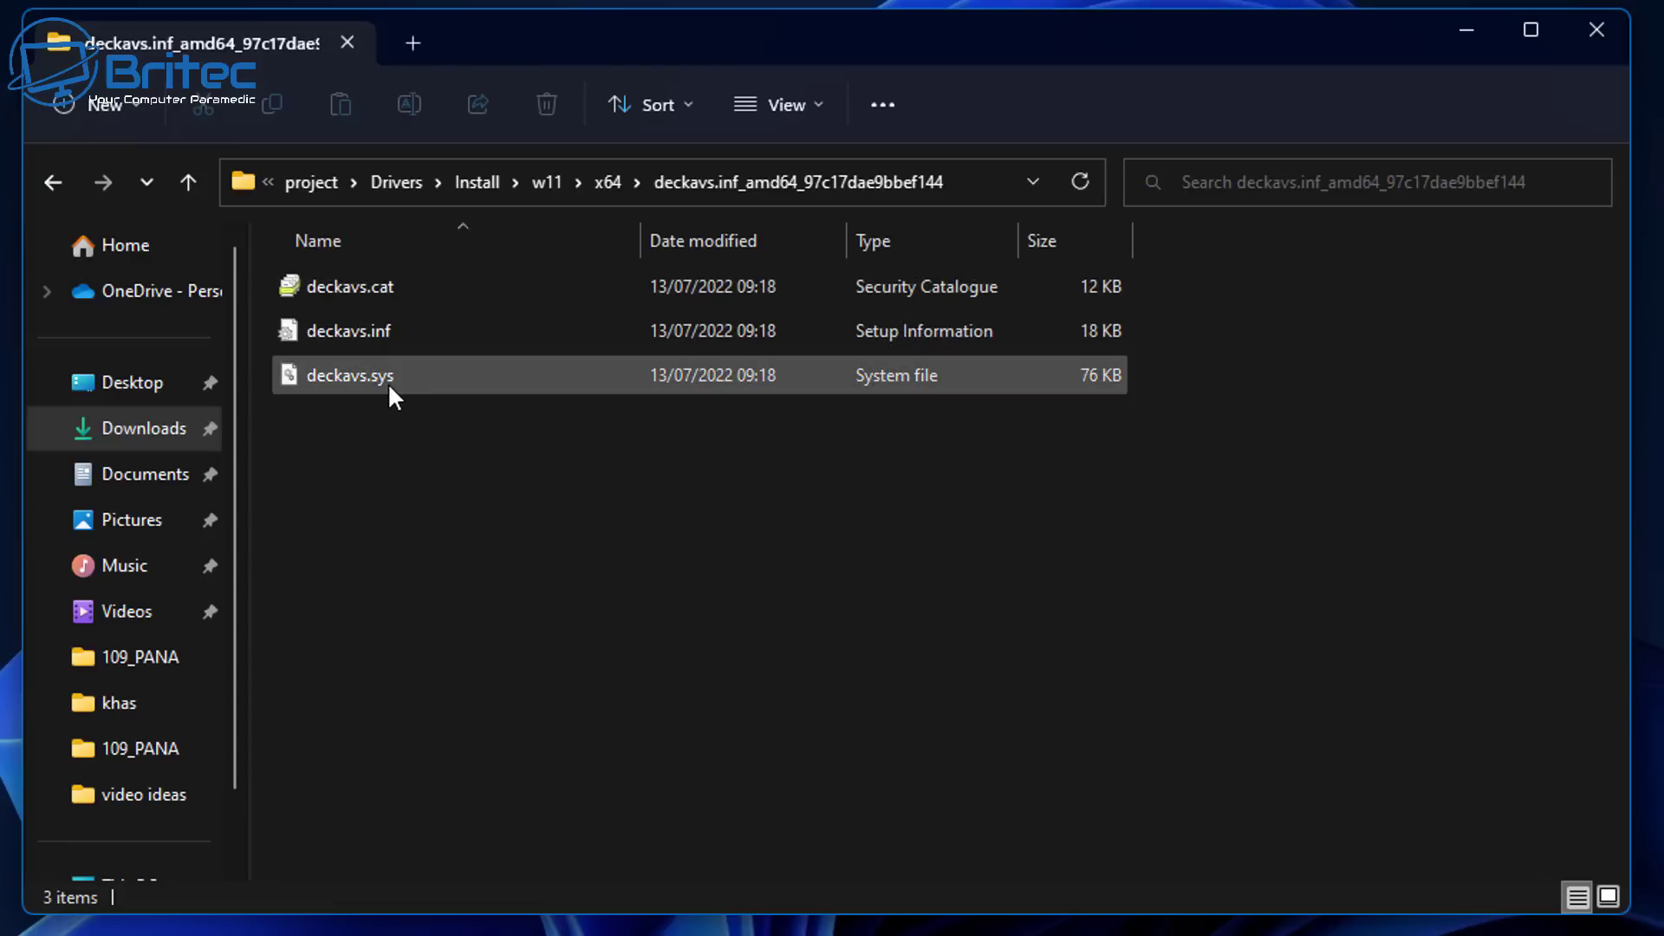
{"action": "left_click", "coordinate": [51, 182]}
{"action": "left_click", "coordinate": [442, 732]}
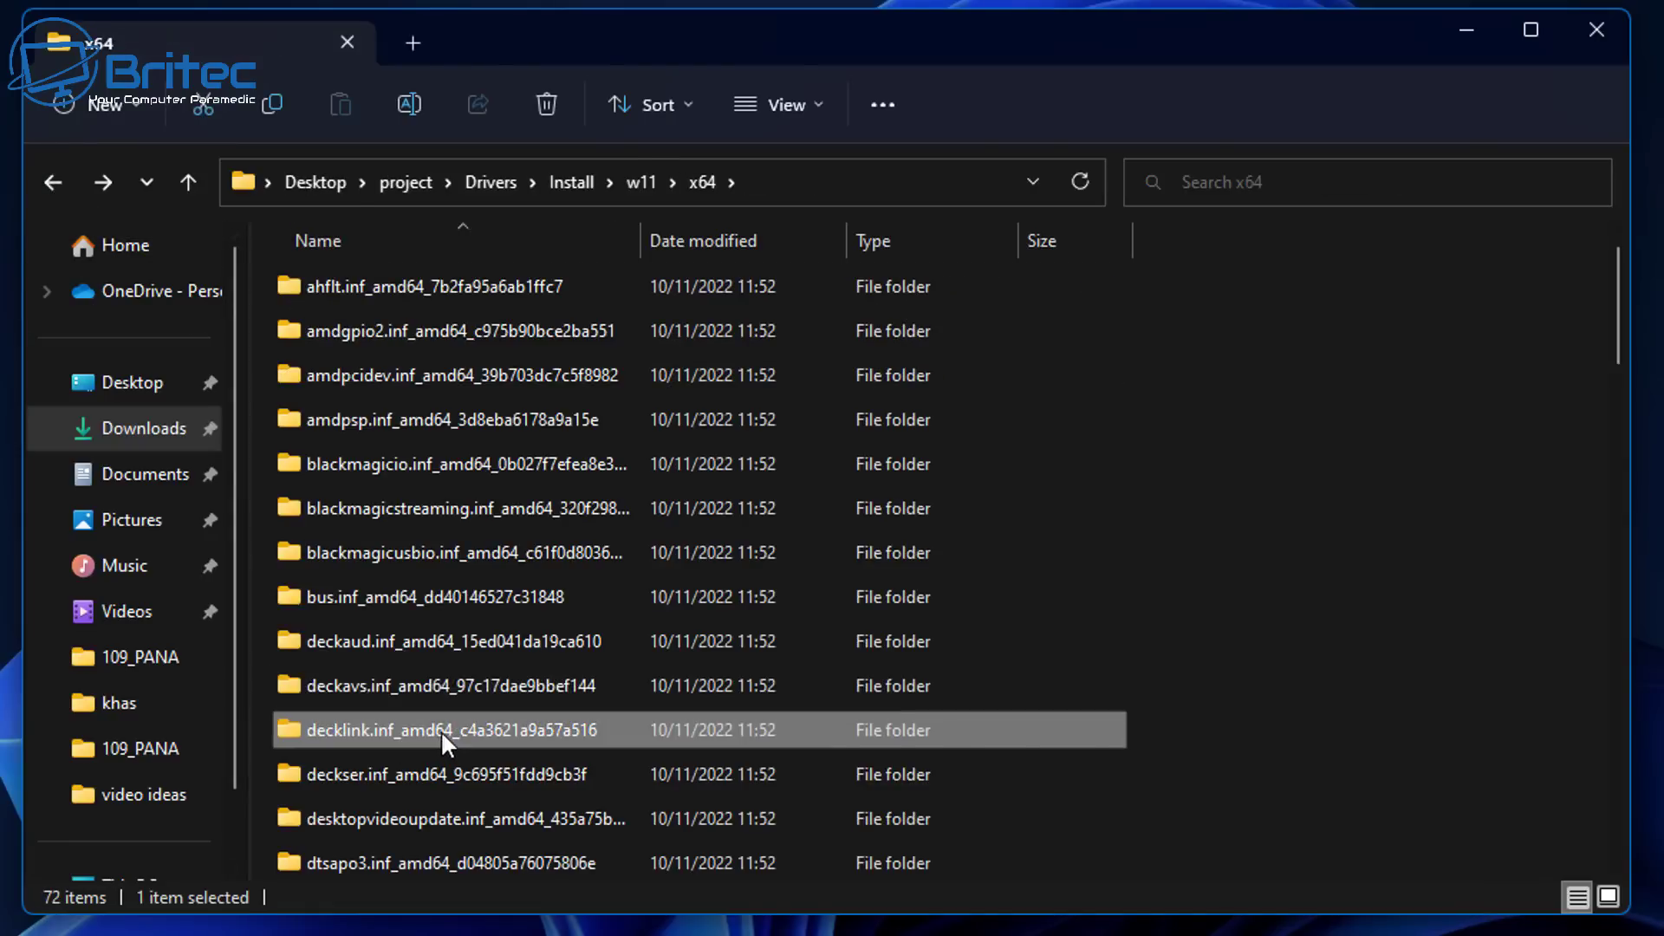
{"action": "double_click", "coordinate": [440, 729]}
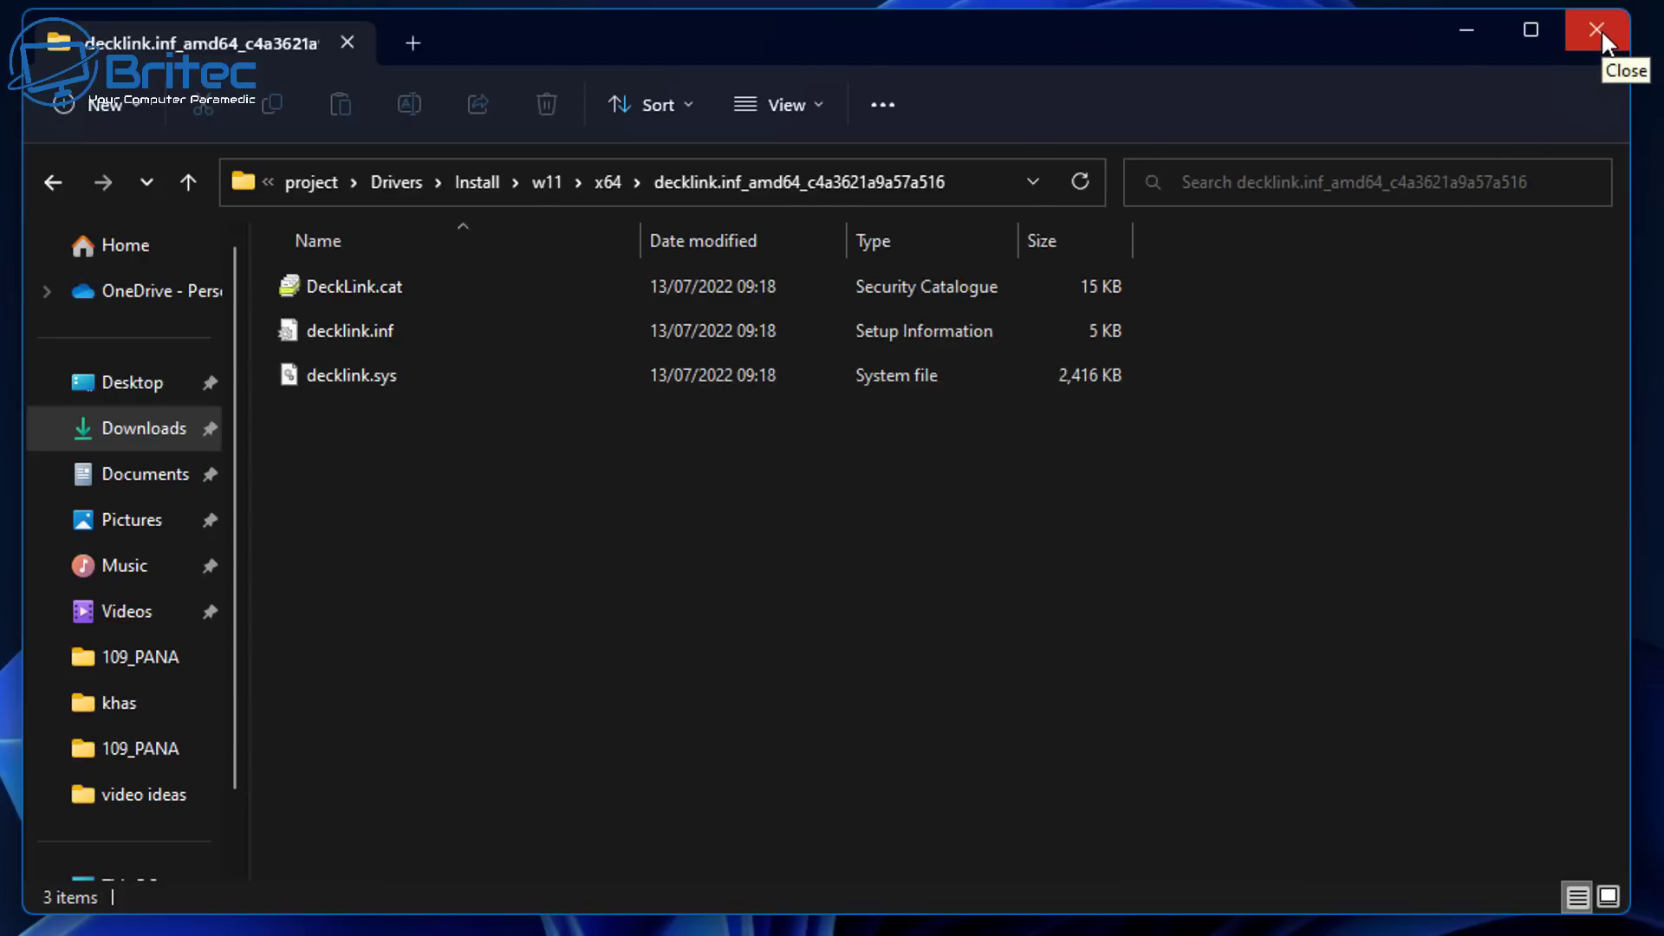
{"action": "left_click", "coordinate": [312, 183]}
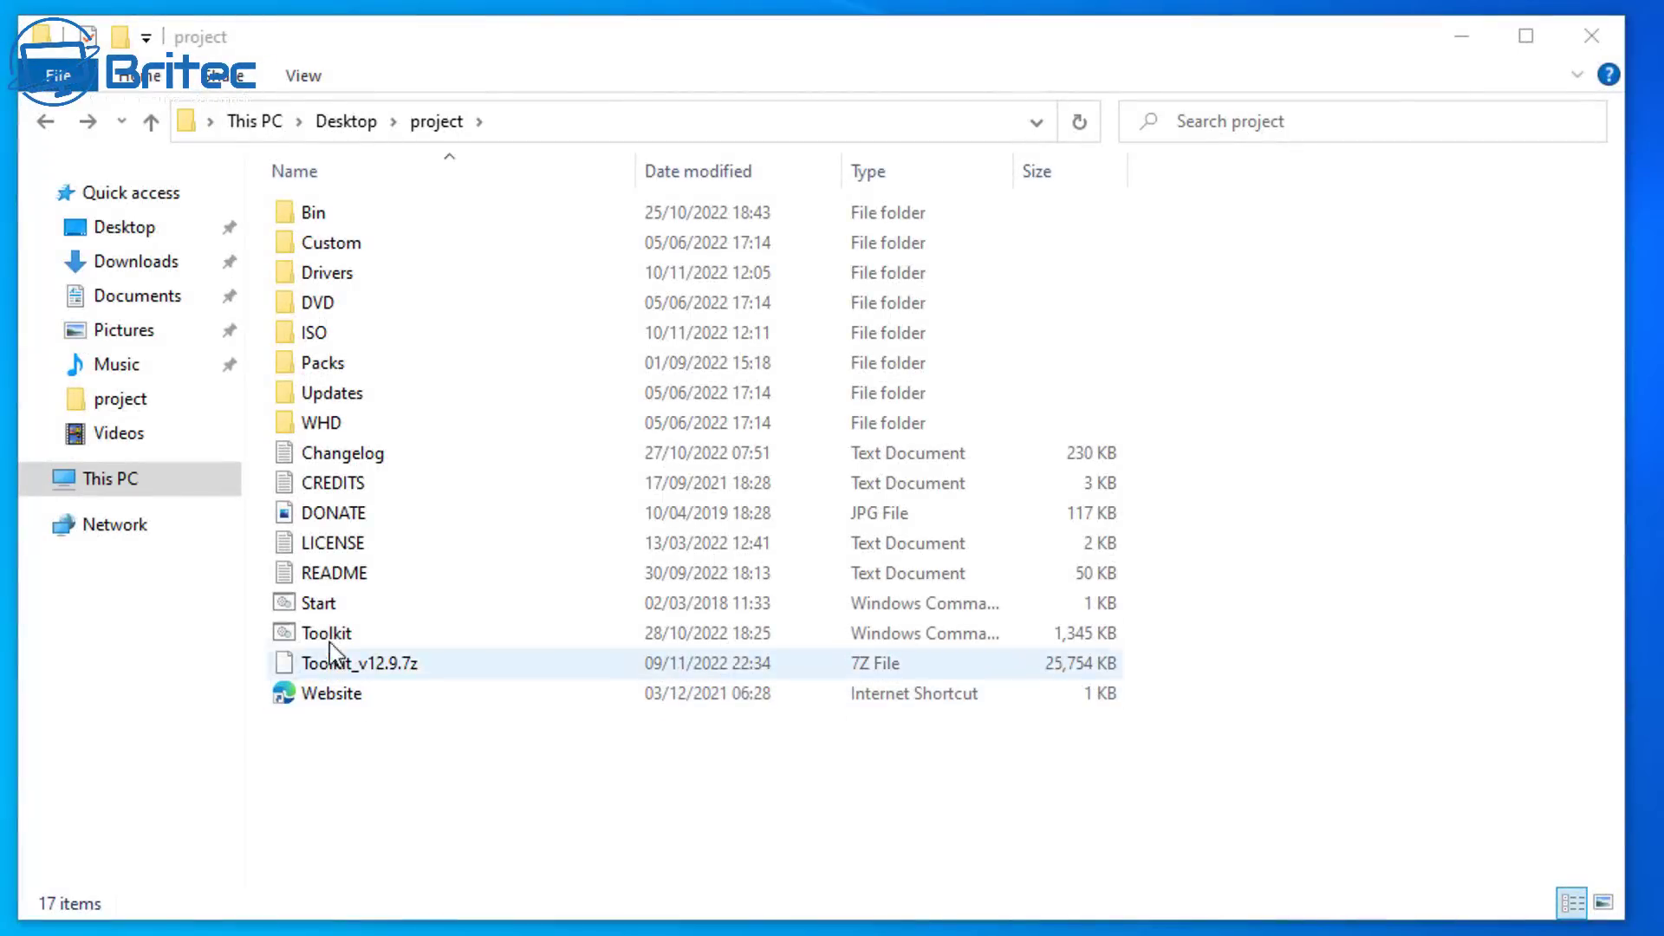
Step: Run the Start command script in the project folder as administrator
{"action": "left_click", "coordinate": [332, 608]}
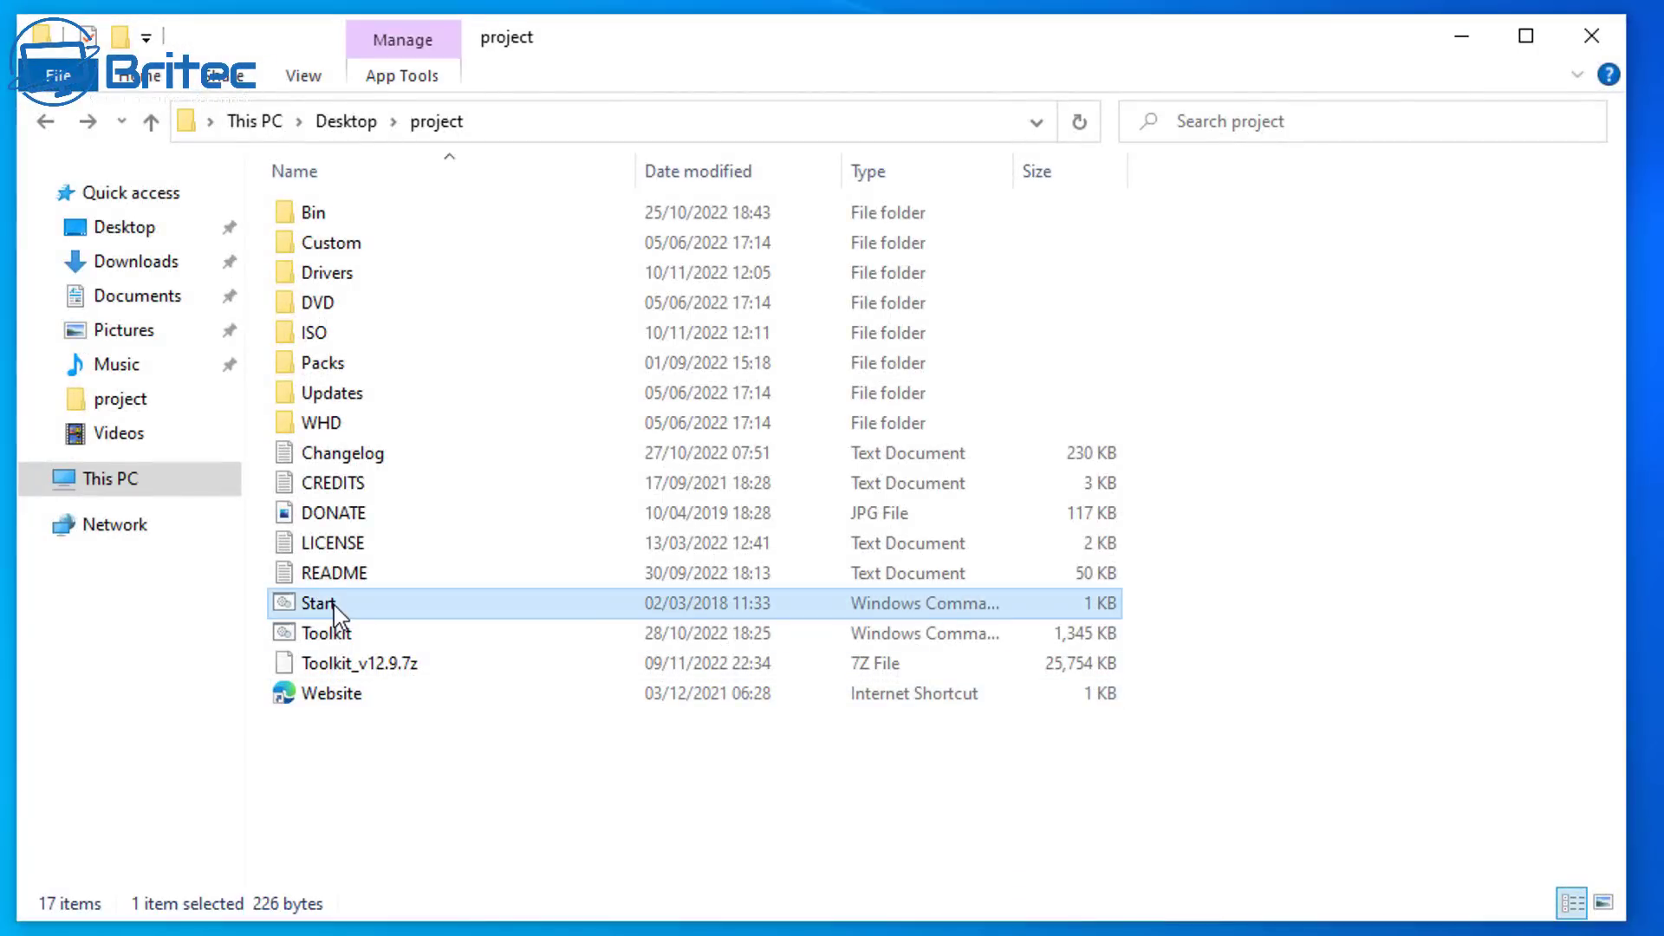
{"action": "right_click", "coordinate": [333, 609]}
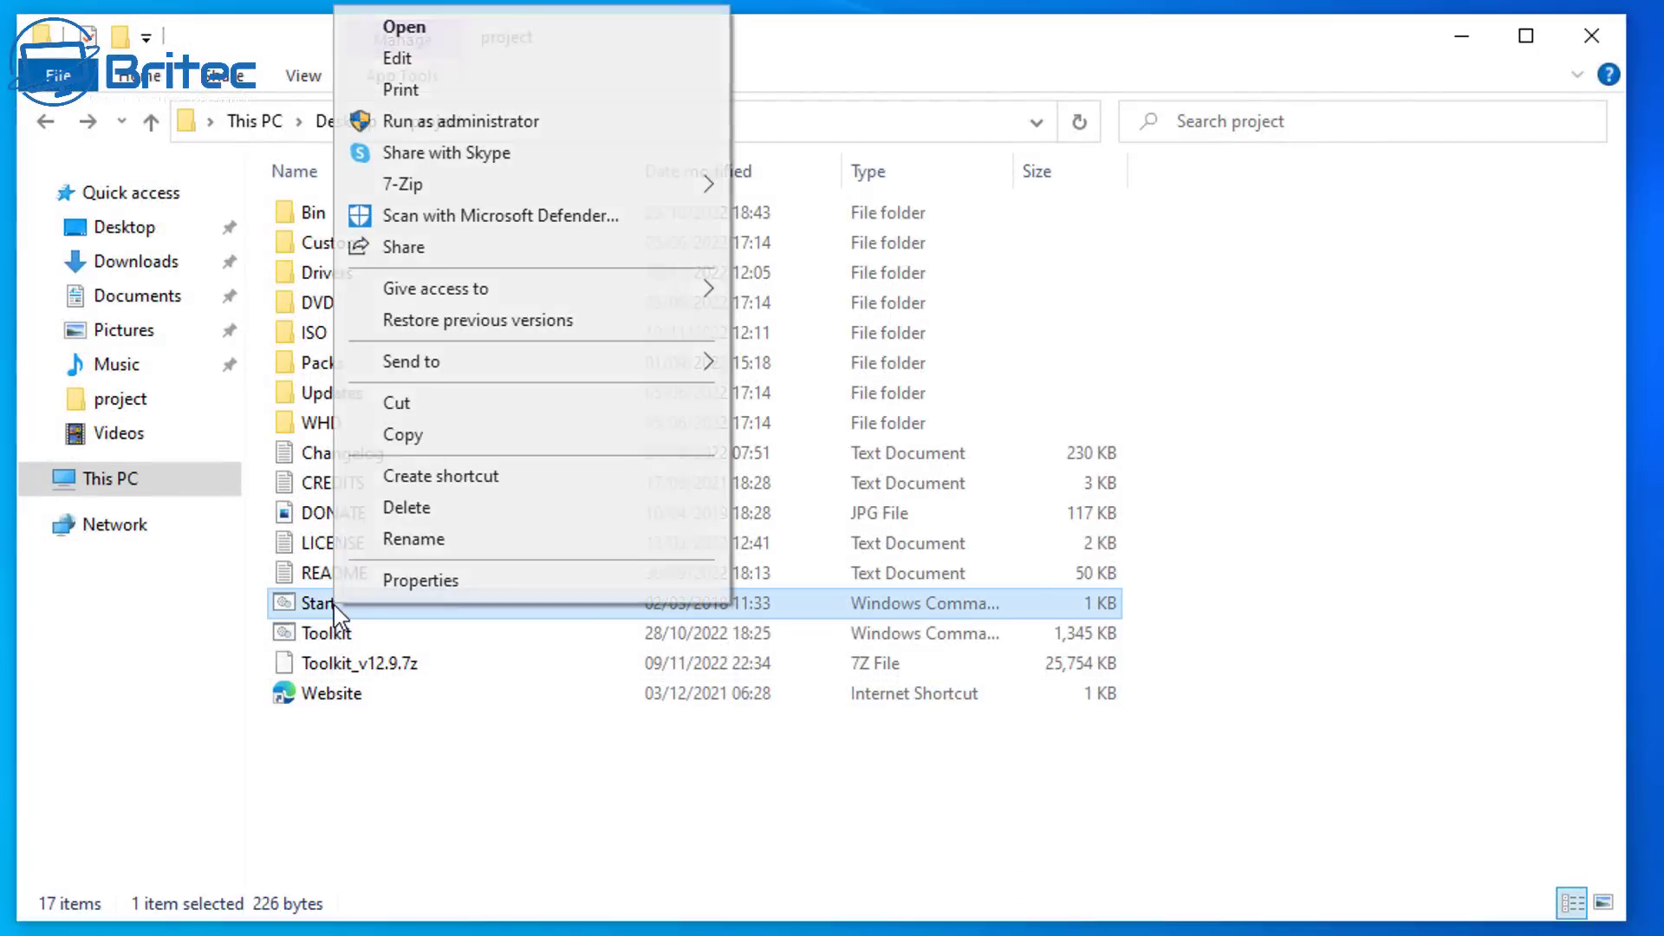
{"action": "left_click", "coordinate": [501, 130]}
{"action": "left_click", "coordinate": [624, 667]}
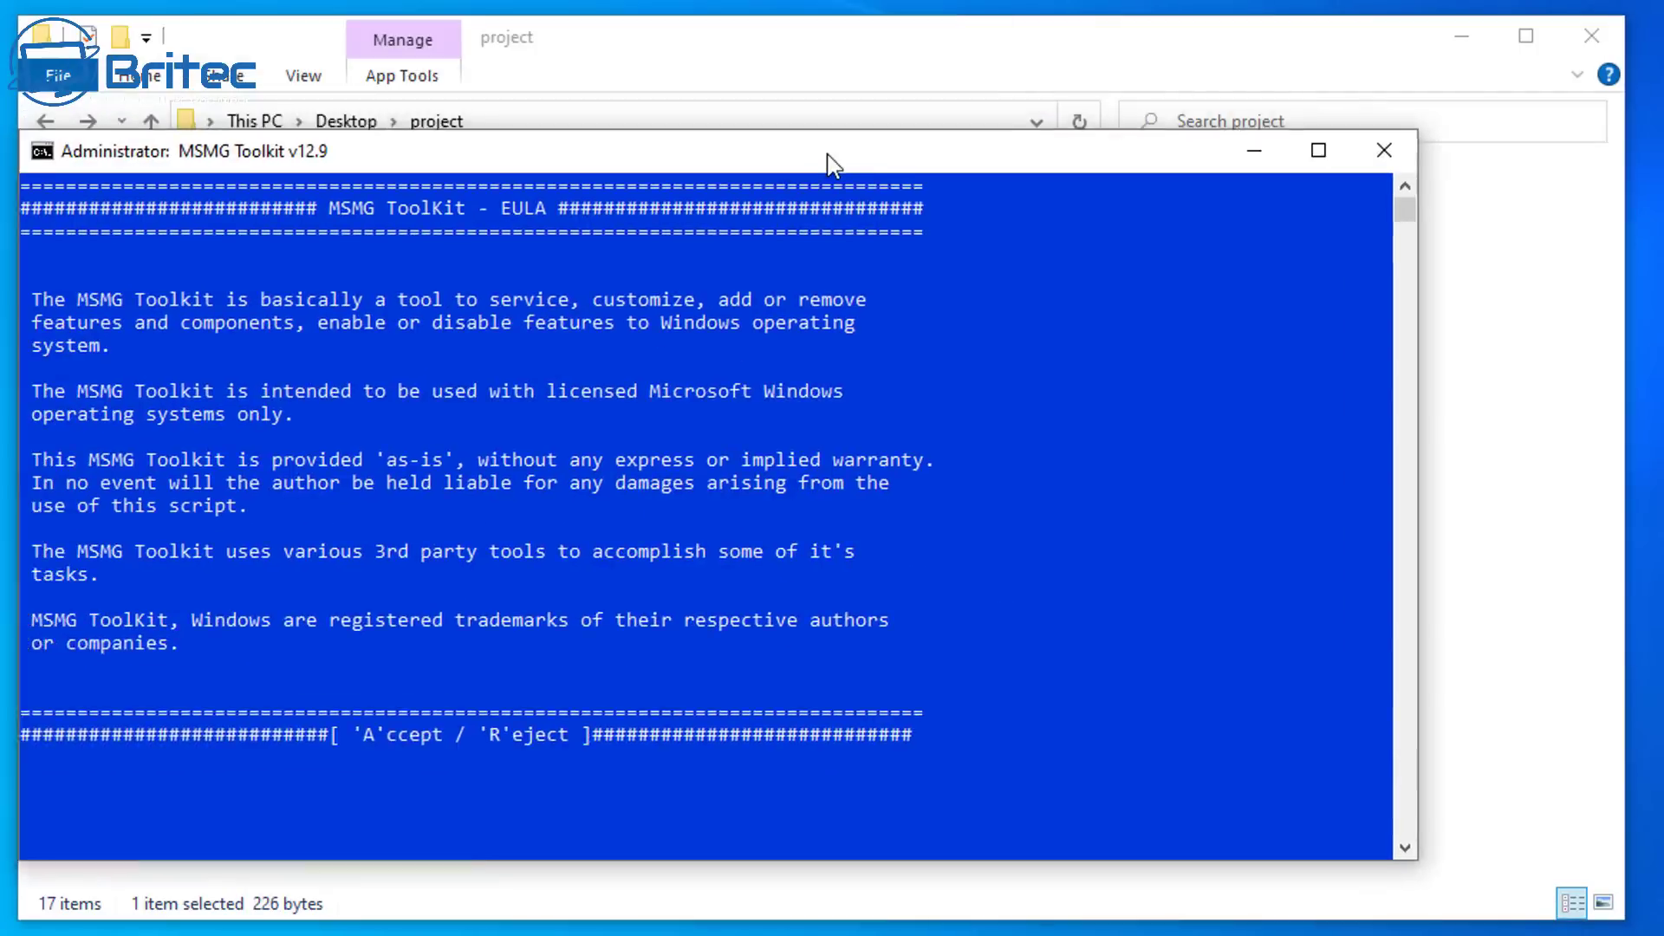
Step: Minimize the project folder window and accept the MSMG Toolkit EULA
{"action": "left_click_drag", "start_coordinate": [832, 163], "coordinate": [880, 108]}
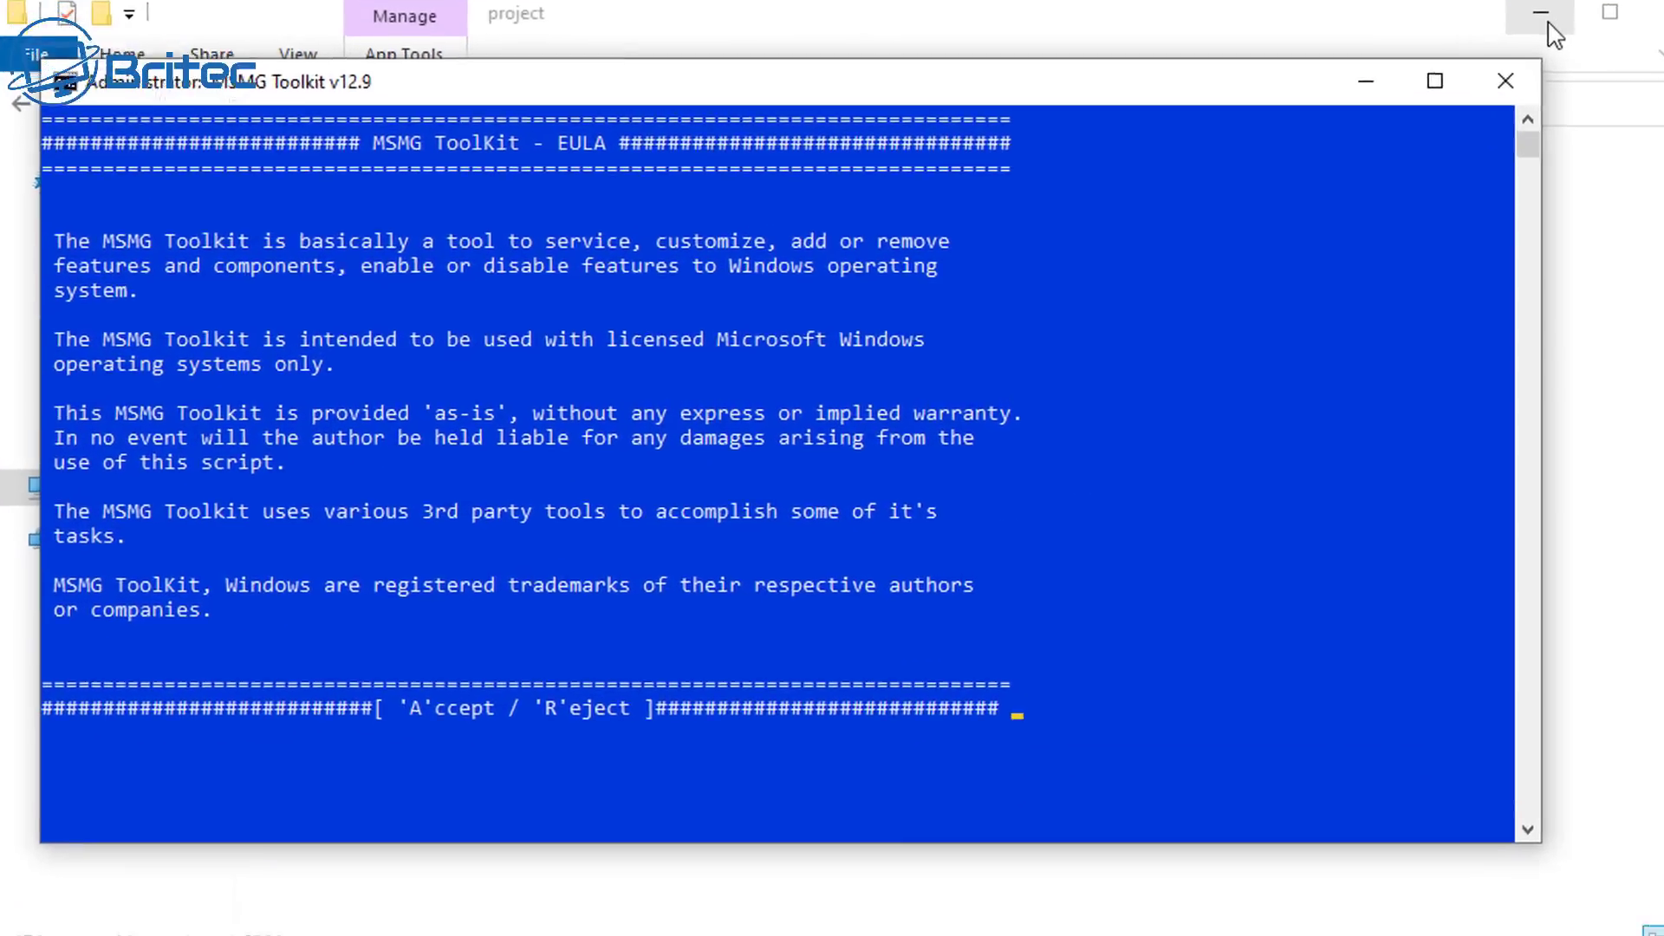
{"action": "left_click", "coordinate": [1549, 25]}
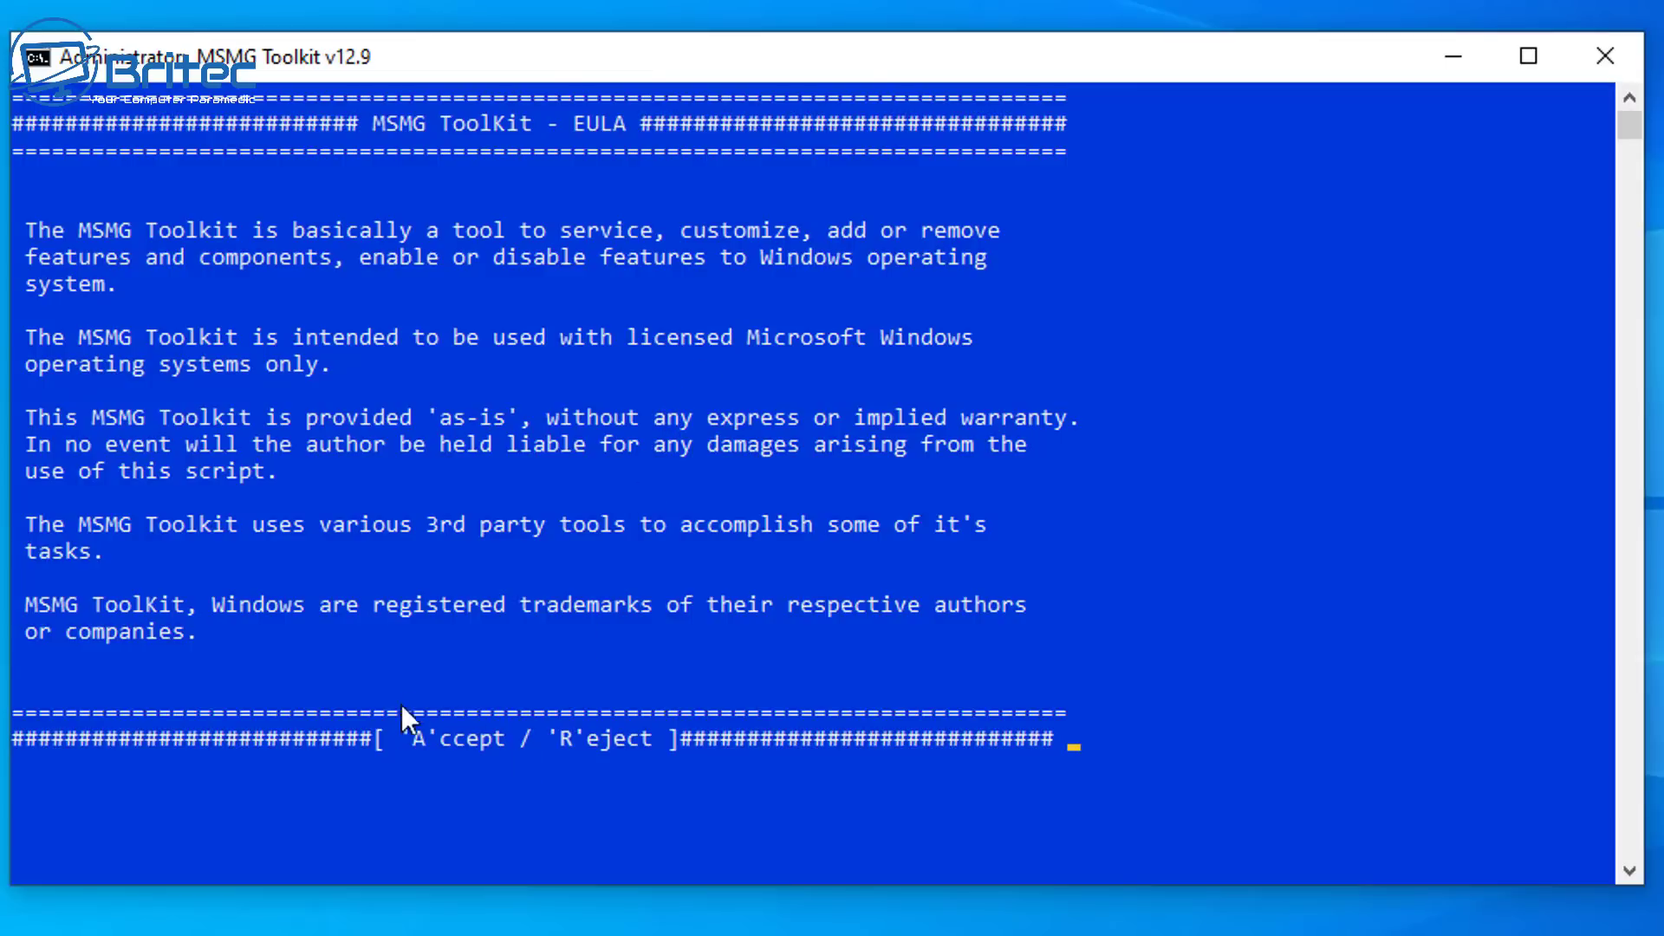
{"action": "left_click_drag", "start_coordinate": [402, 738], "coordinate": [501, 750]}
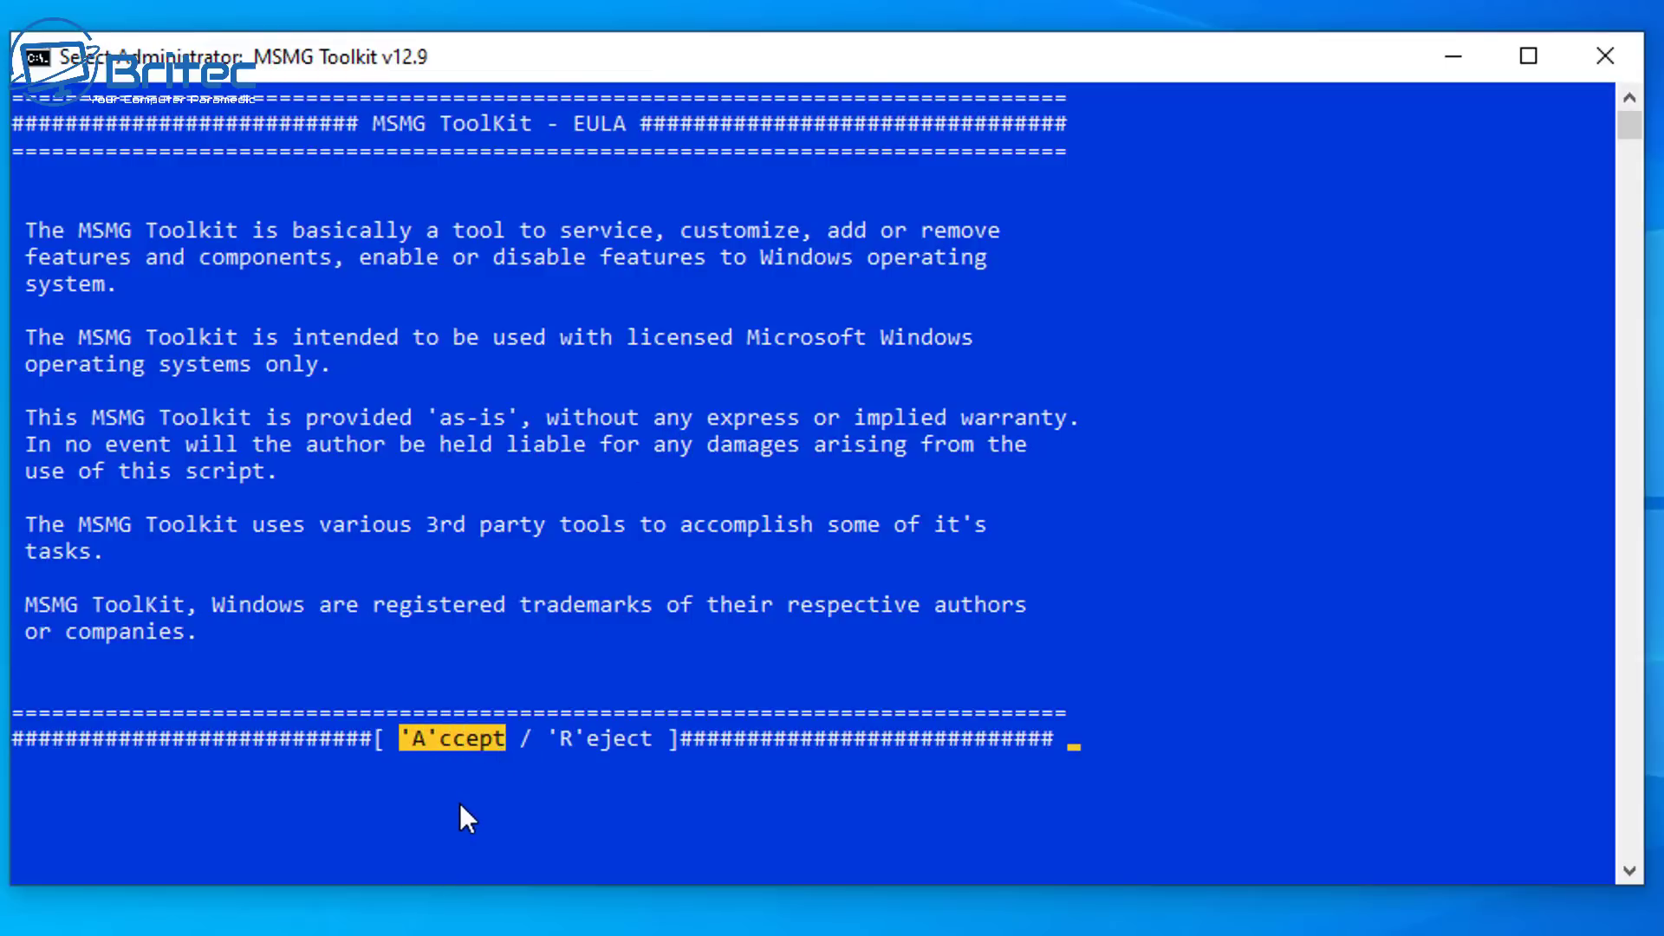
{"action": "key", "text": "a"}
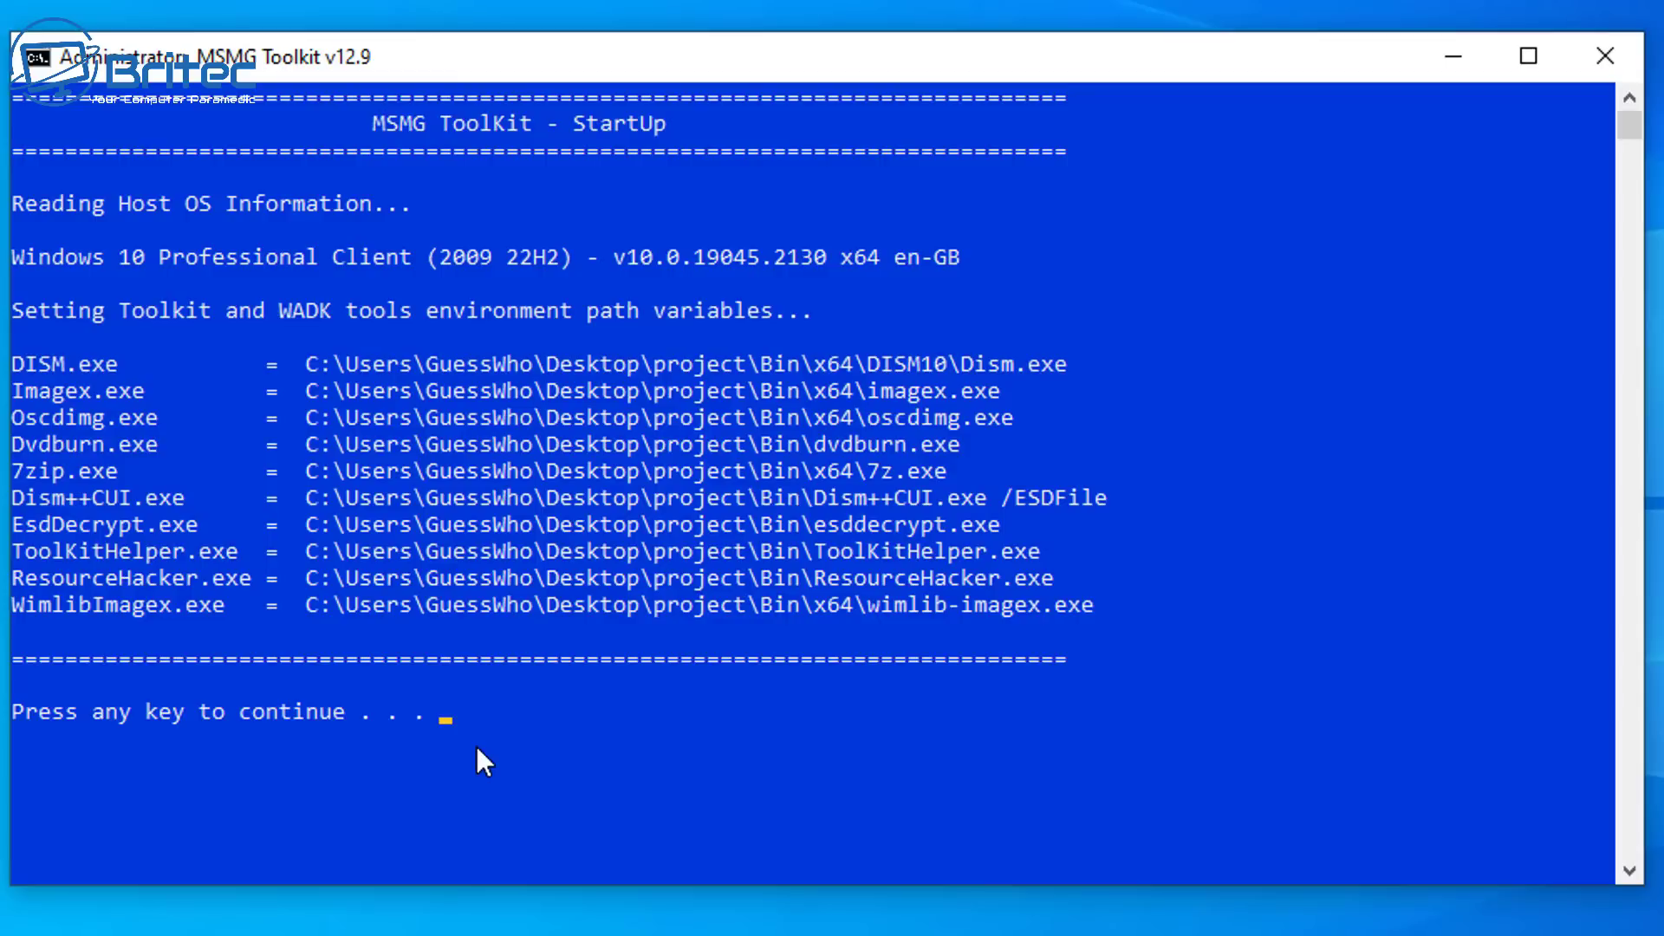
Step: Continue past the toolkit's startup information and open the Source options
{"action": "key", "text": "Return"}
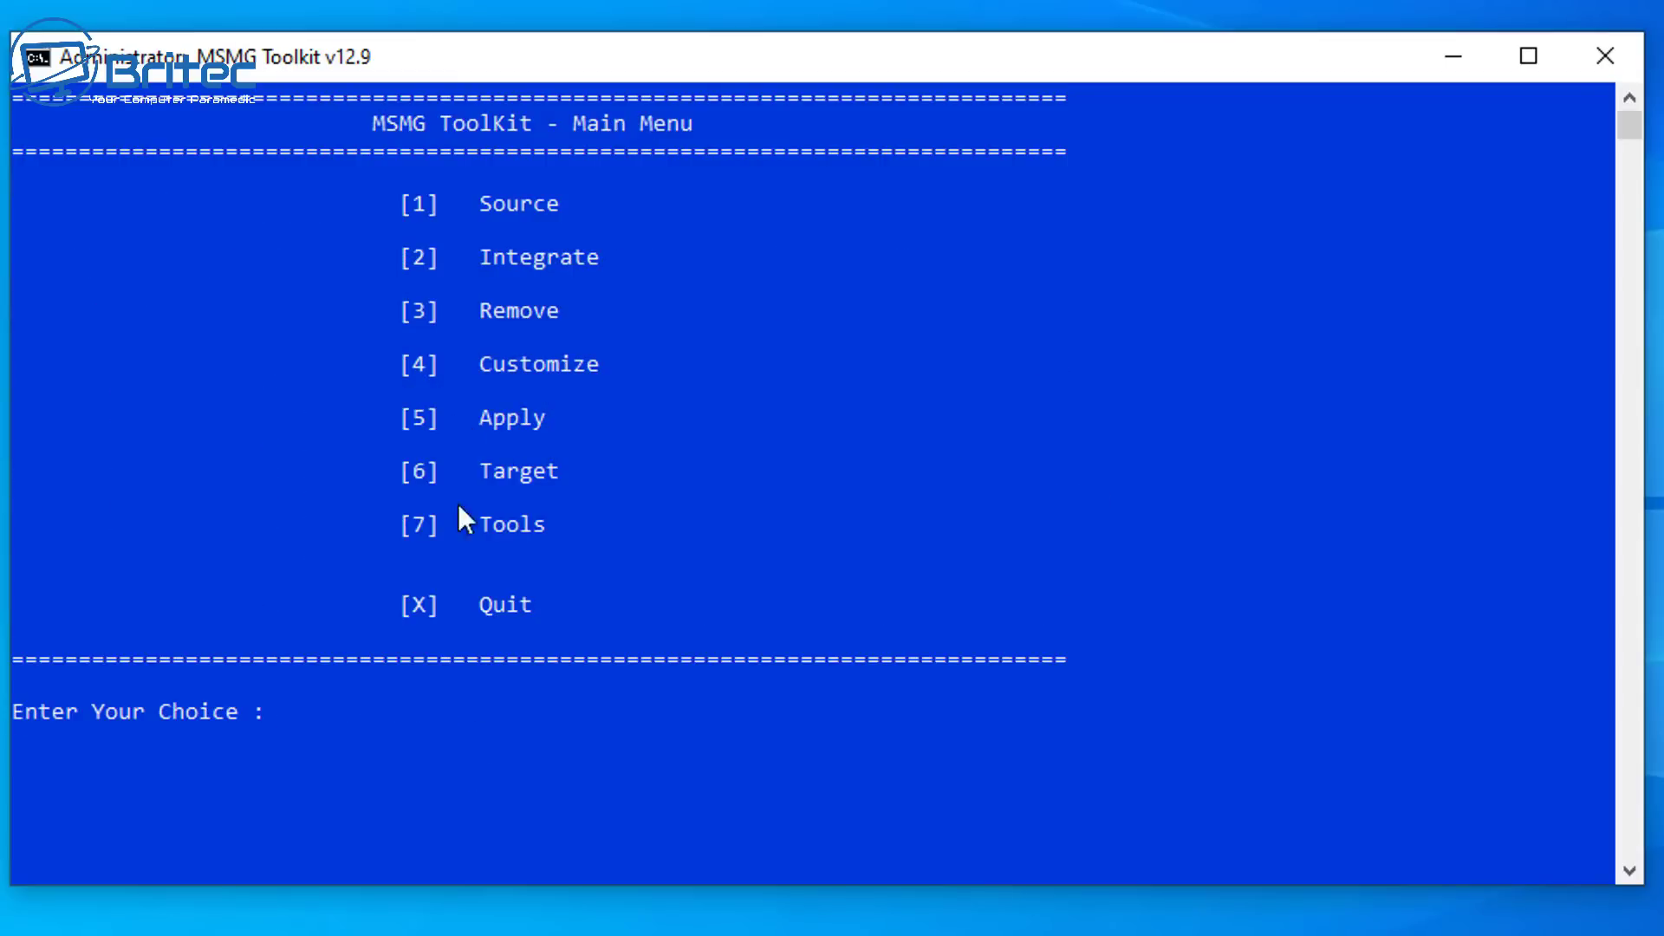
{"action": "left_click_drag", "start_coordinate": [391, 192], "coordinate": [598, 202]}
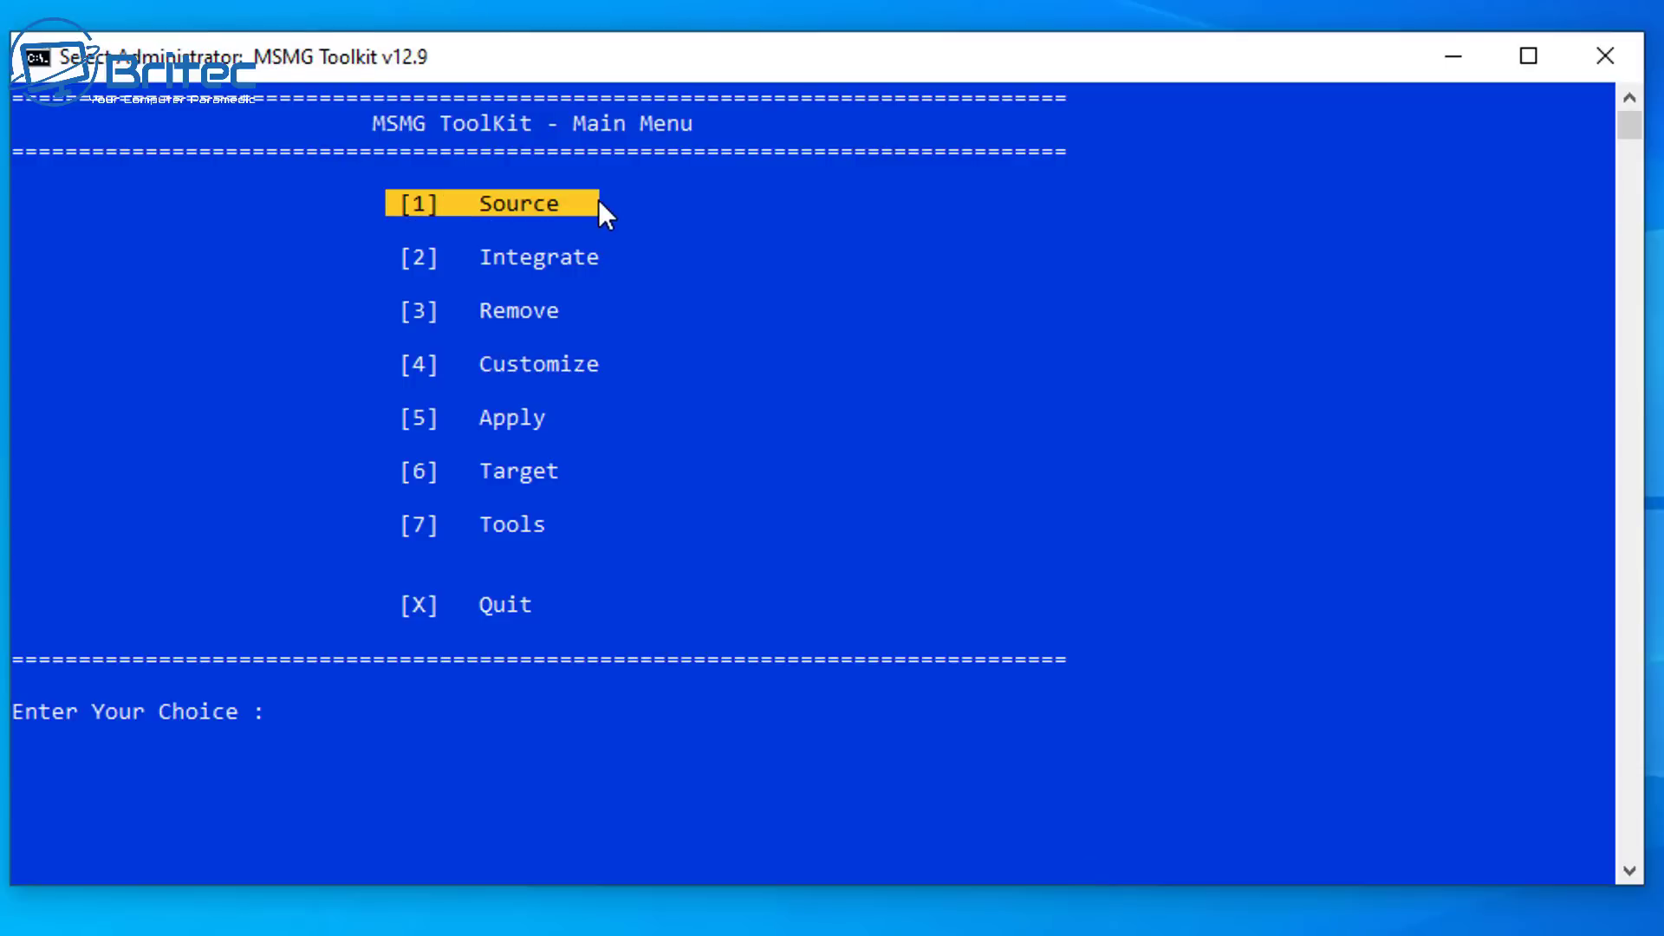
{"action": "left_click", "coordinate": [410, 718]}
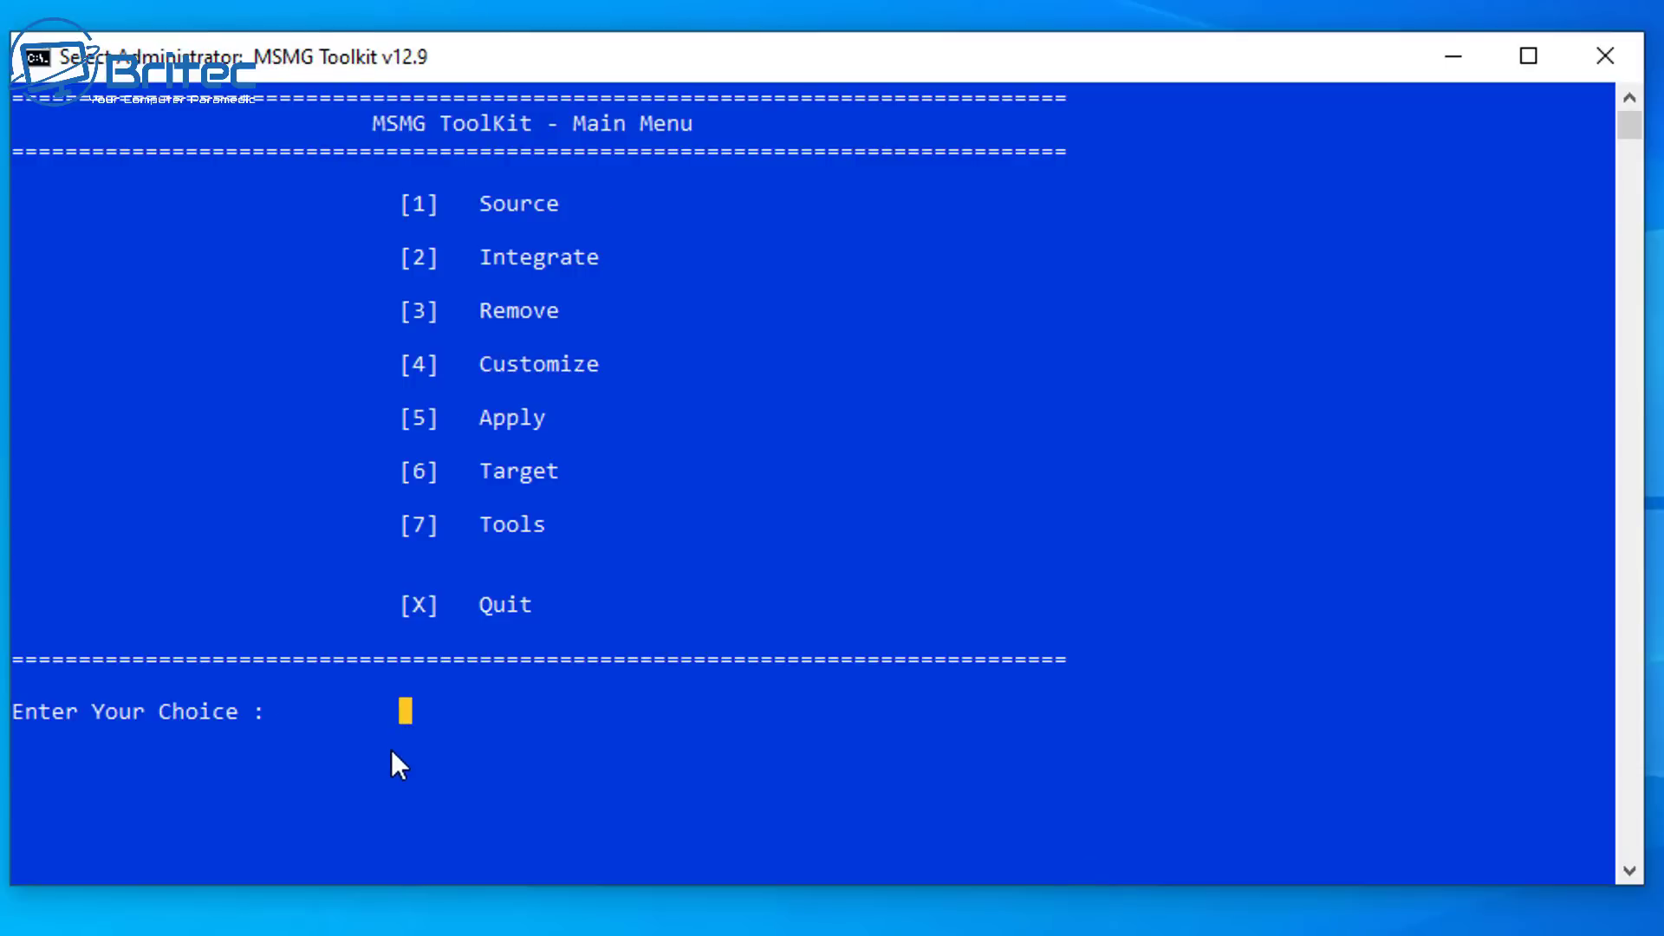
{"action": "type", "text": "1"}
{"action": "key", "text": "Return"}
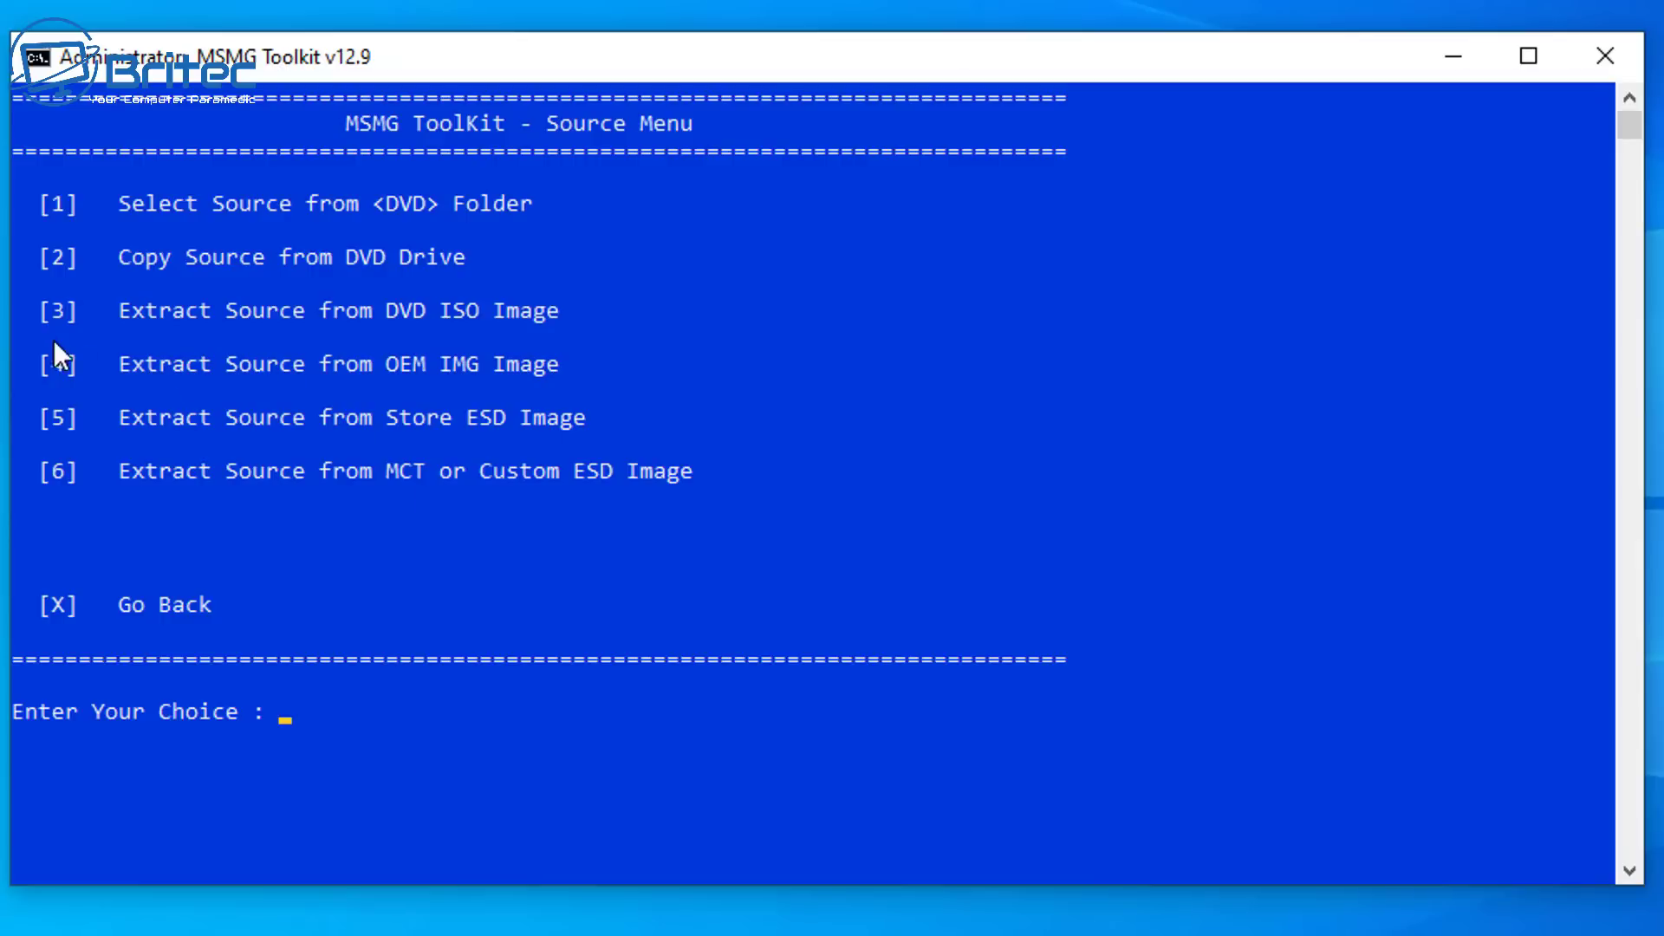
Step: Extract the source from the DVD ISO image Win11 to the DVD folder and return to the main choices
{"action": "left_click_drag", "start_coordinate": [35, 301], "coordinate": [566, 315]}
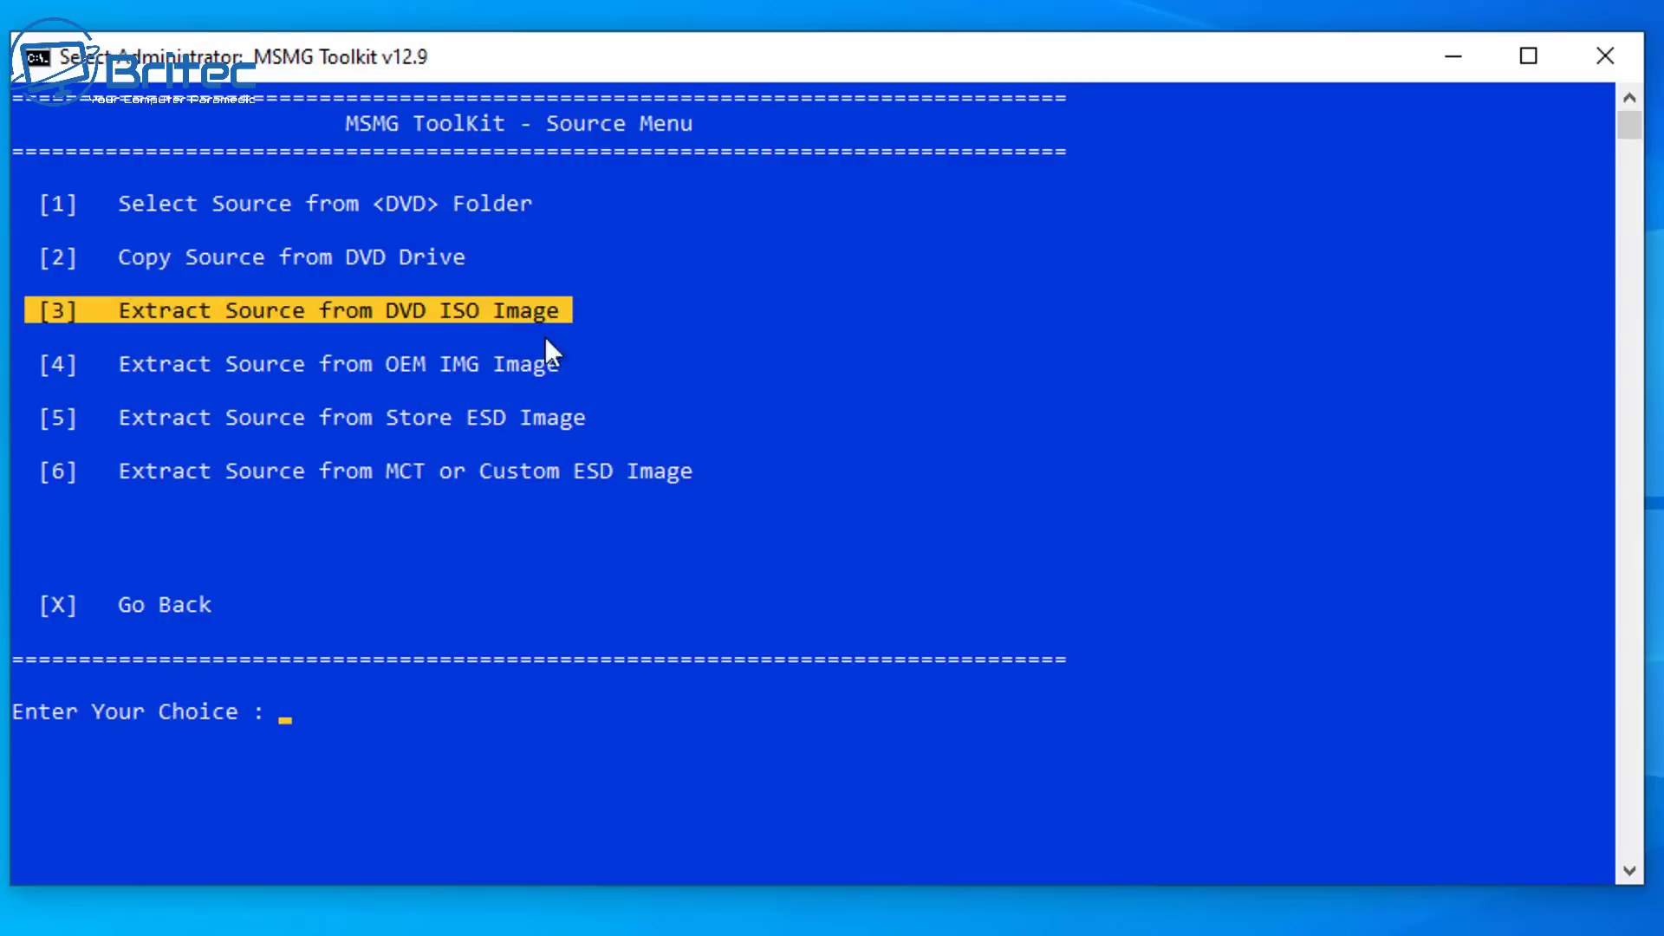
{"action": "left_click", "coordinate": [320, 829]}
{"action": "key", "text": "3"}
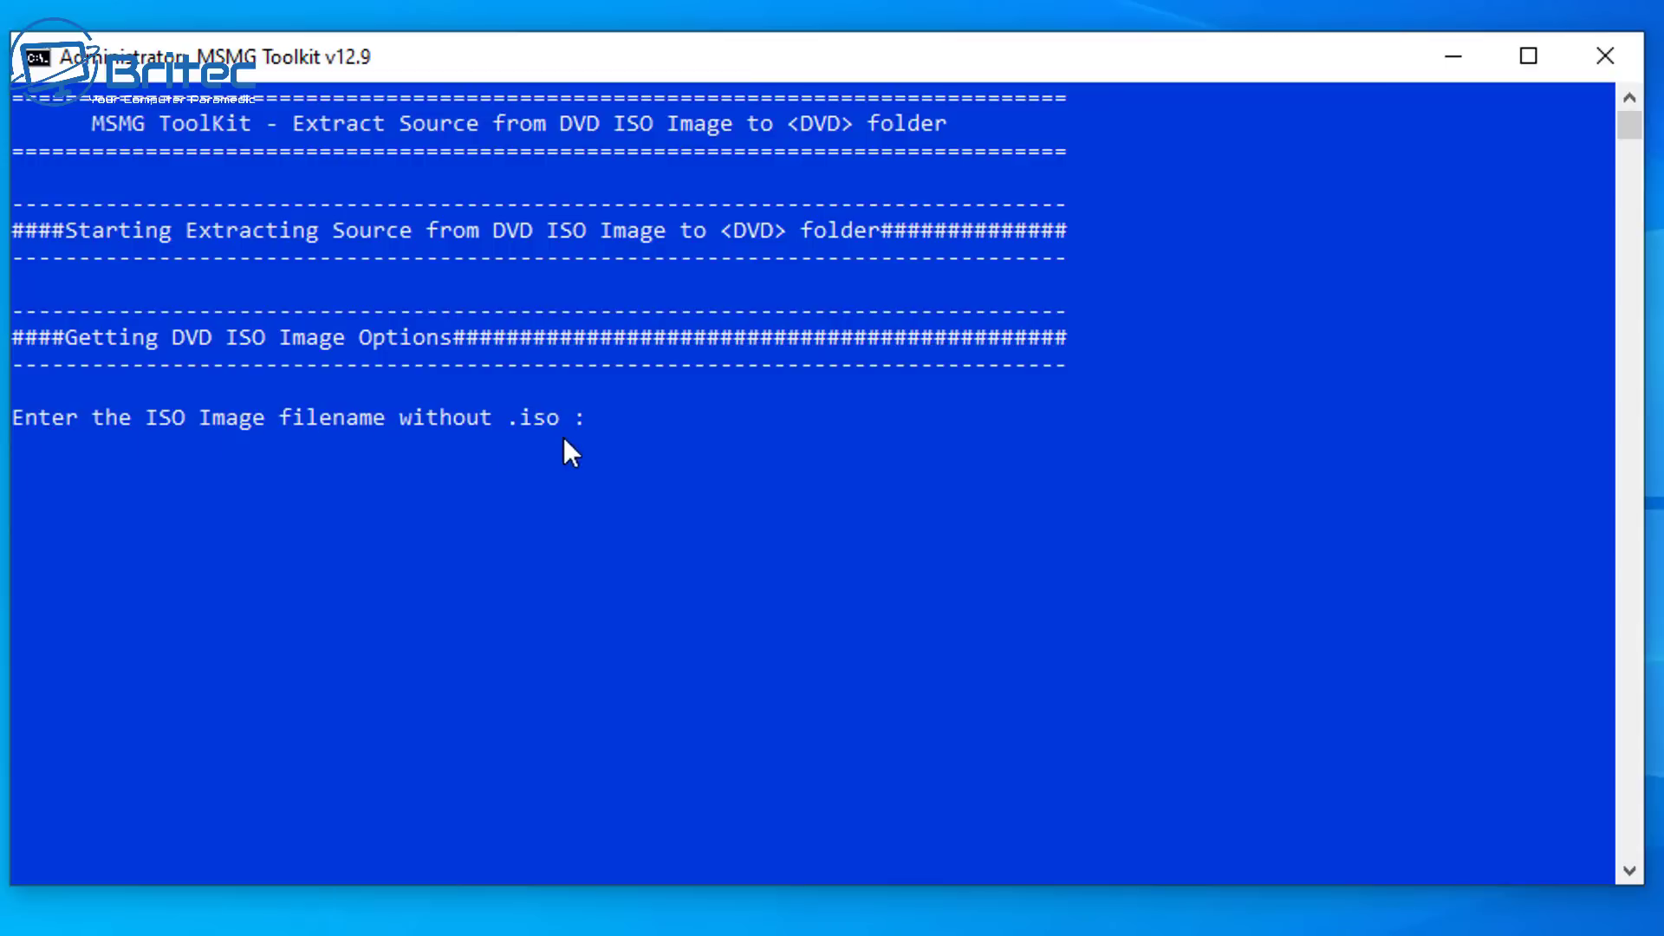
{"action": "type", "text": "Win11"}
{"action": "key", "text": "Return"}
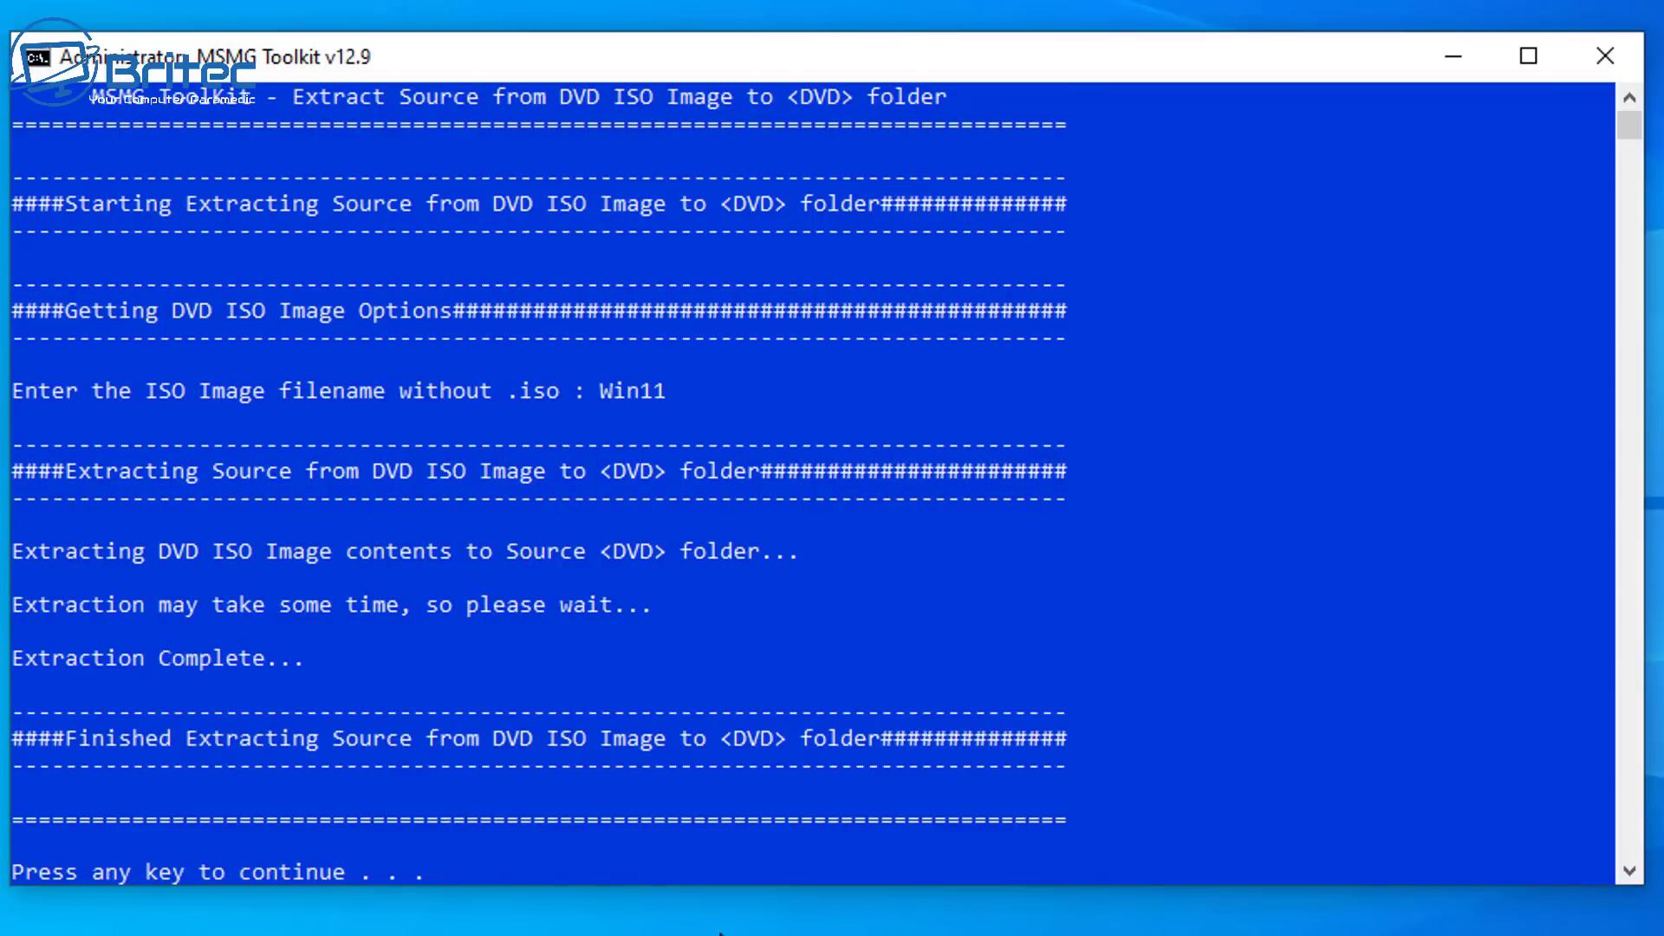
{"action": "key", "text": "Return"}
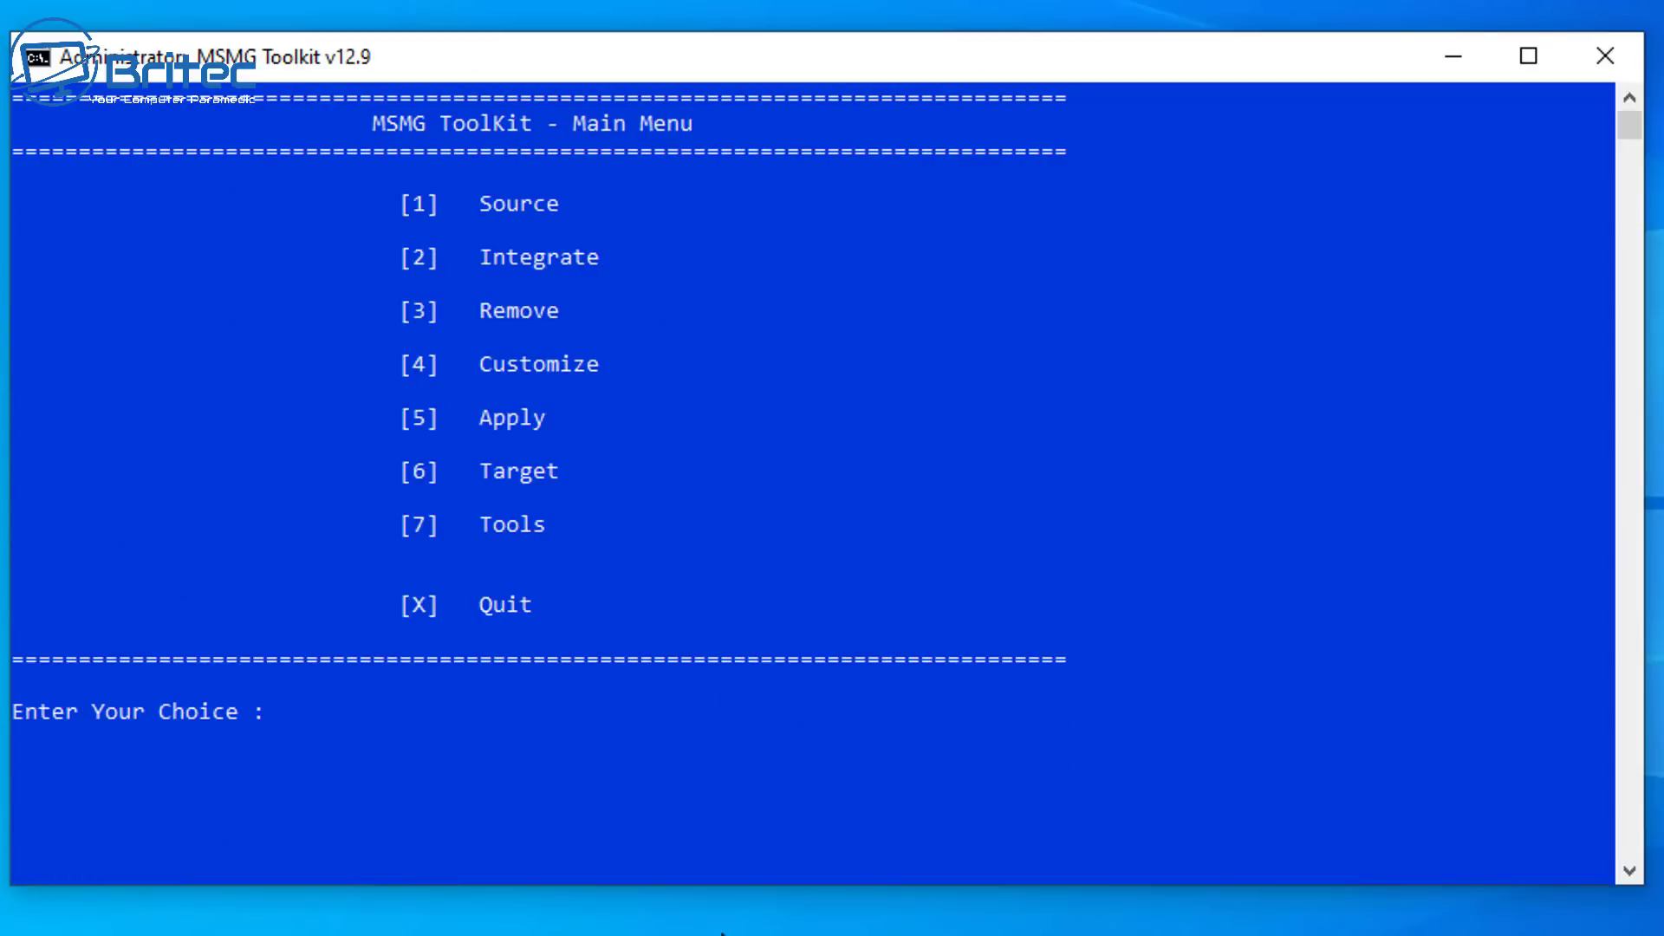
Step: Reopen the toolkit's Source options
{"action": "left_click_drag", "start_coordinate": [404, 203], "coordinate": [591, 206]}
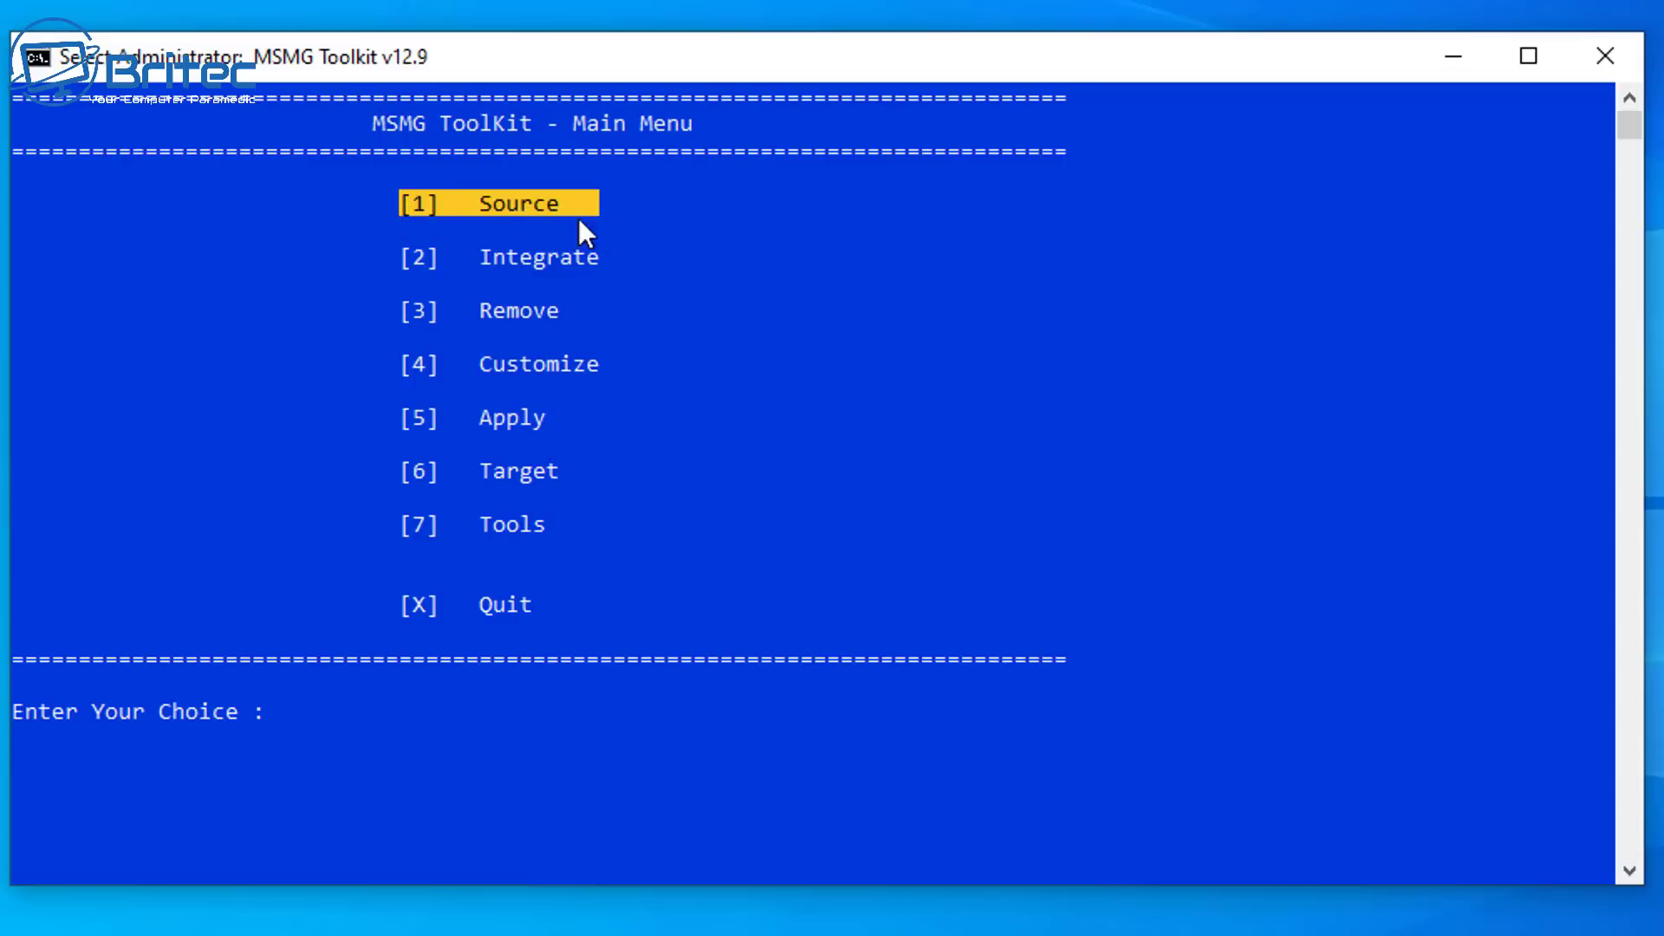
{"action": "left_click", "coordinate": [524, 787]}
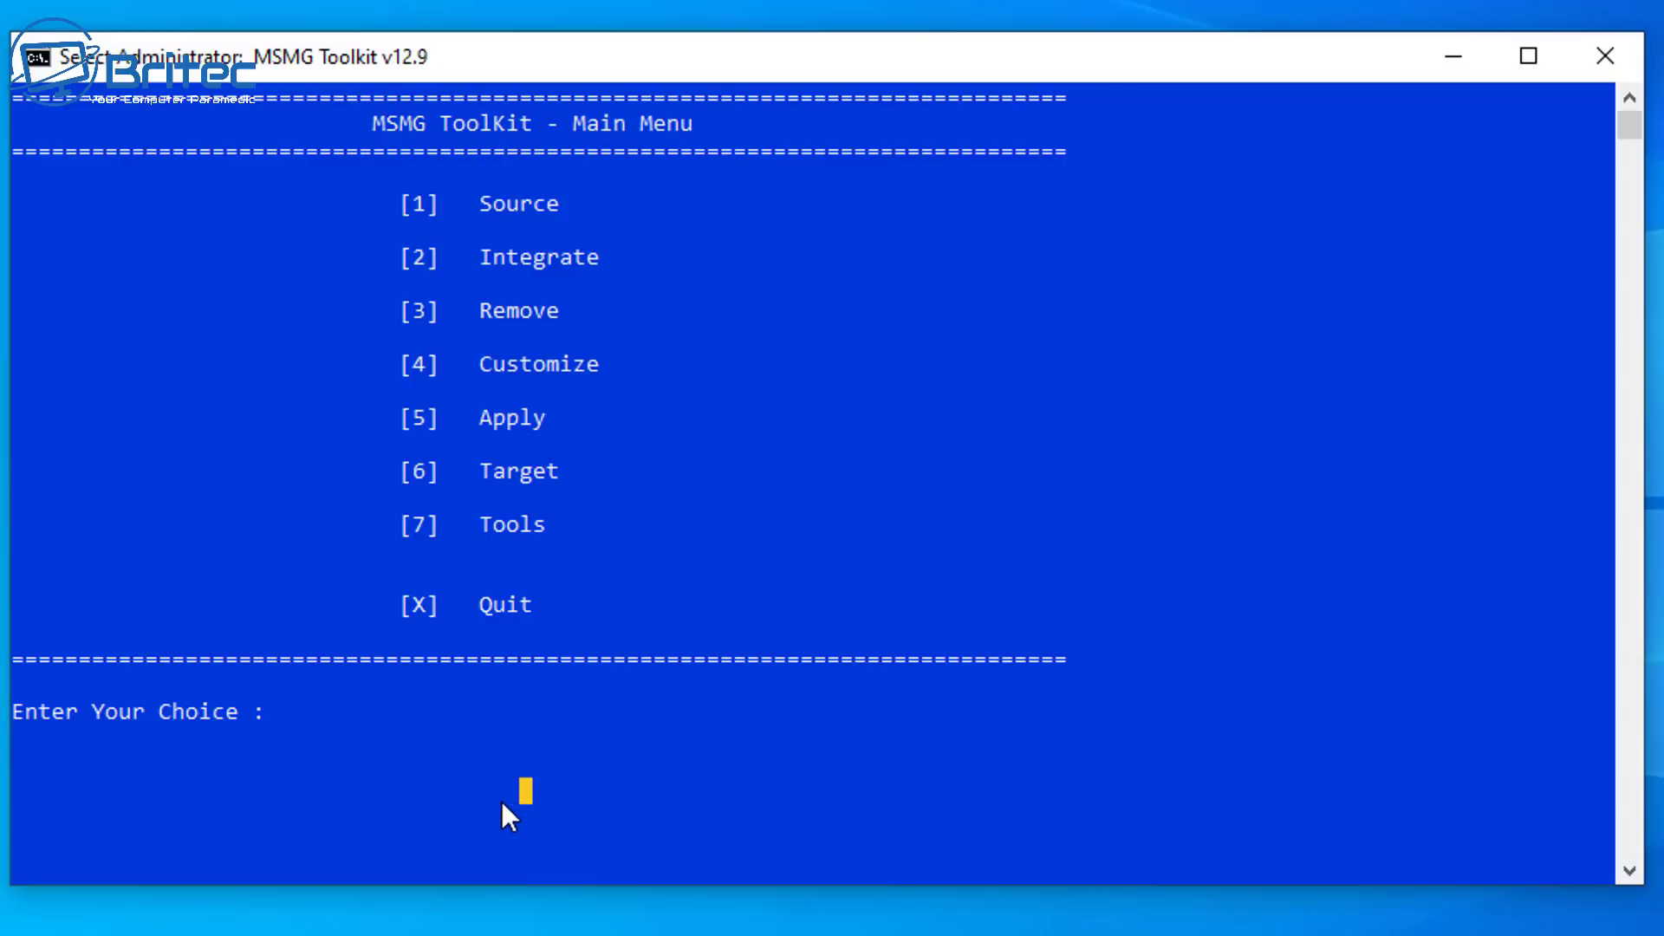
{"action": "type", "text": "1"}
{"action": "key", "text": "Return"}
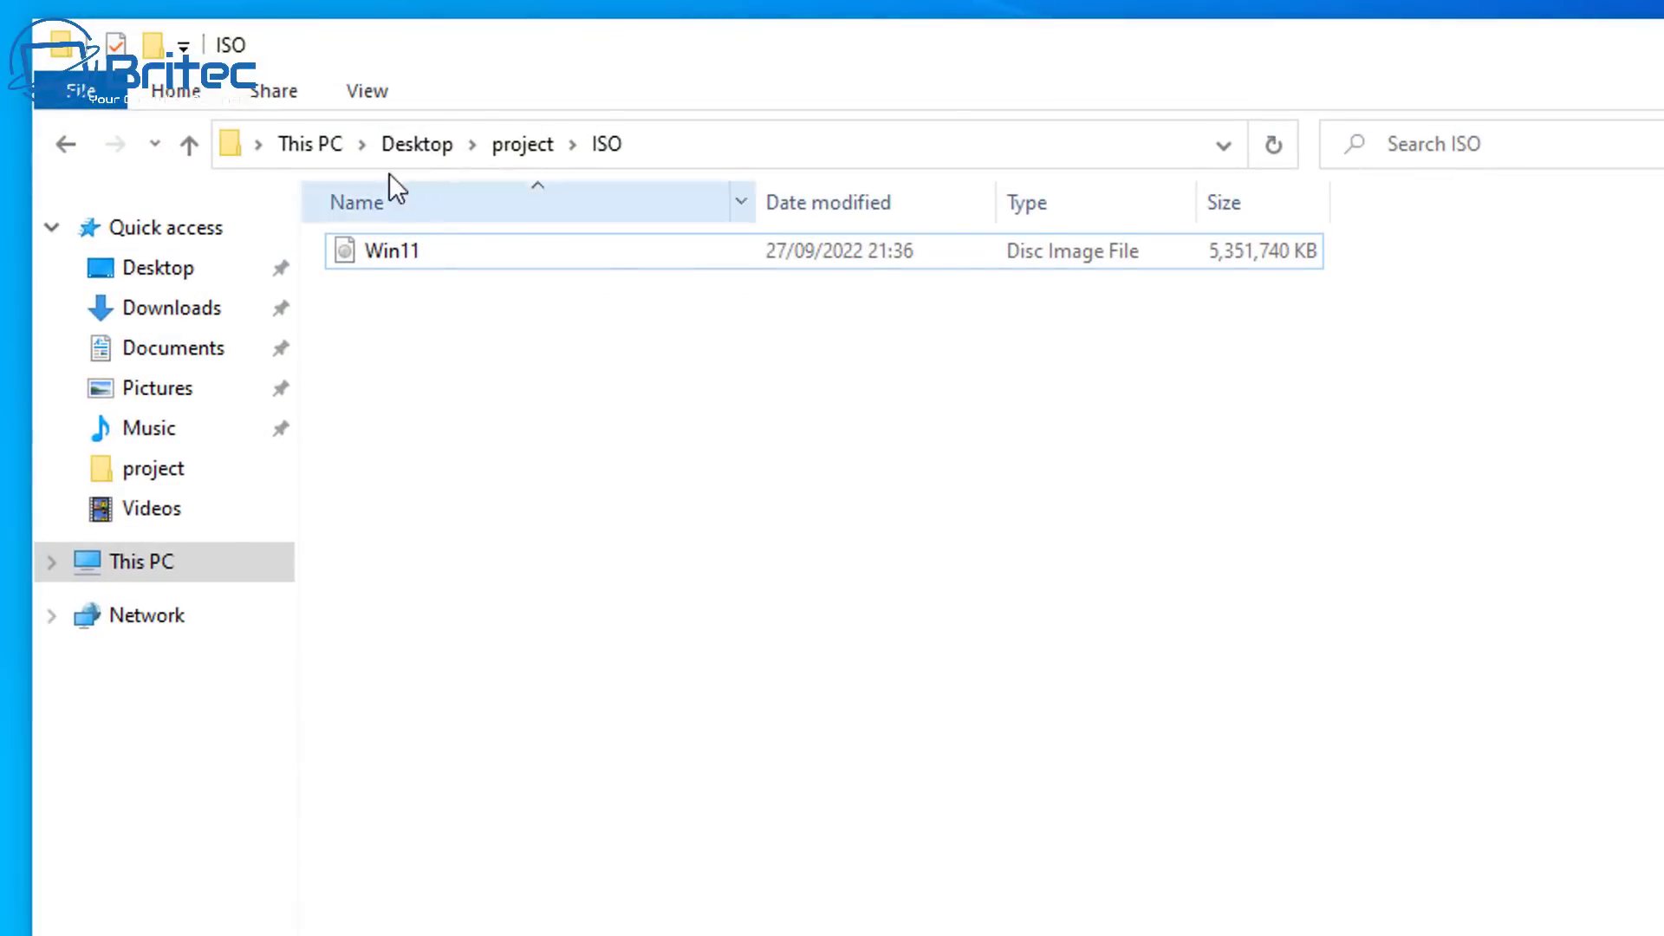
Step: Switch to File Explorer, inspect the extracted files in the project's DVD folder, and go back
{"action": "left_click", "coordinate": [514, 144]}
{"action": "double_click", "coordinate": [424, 357]}
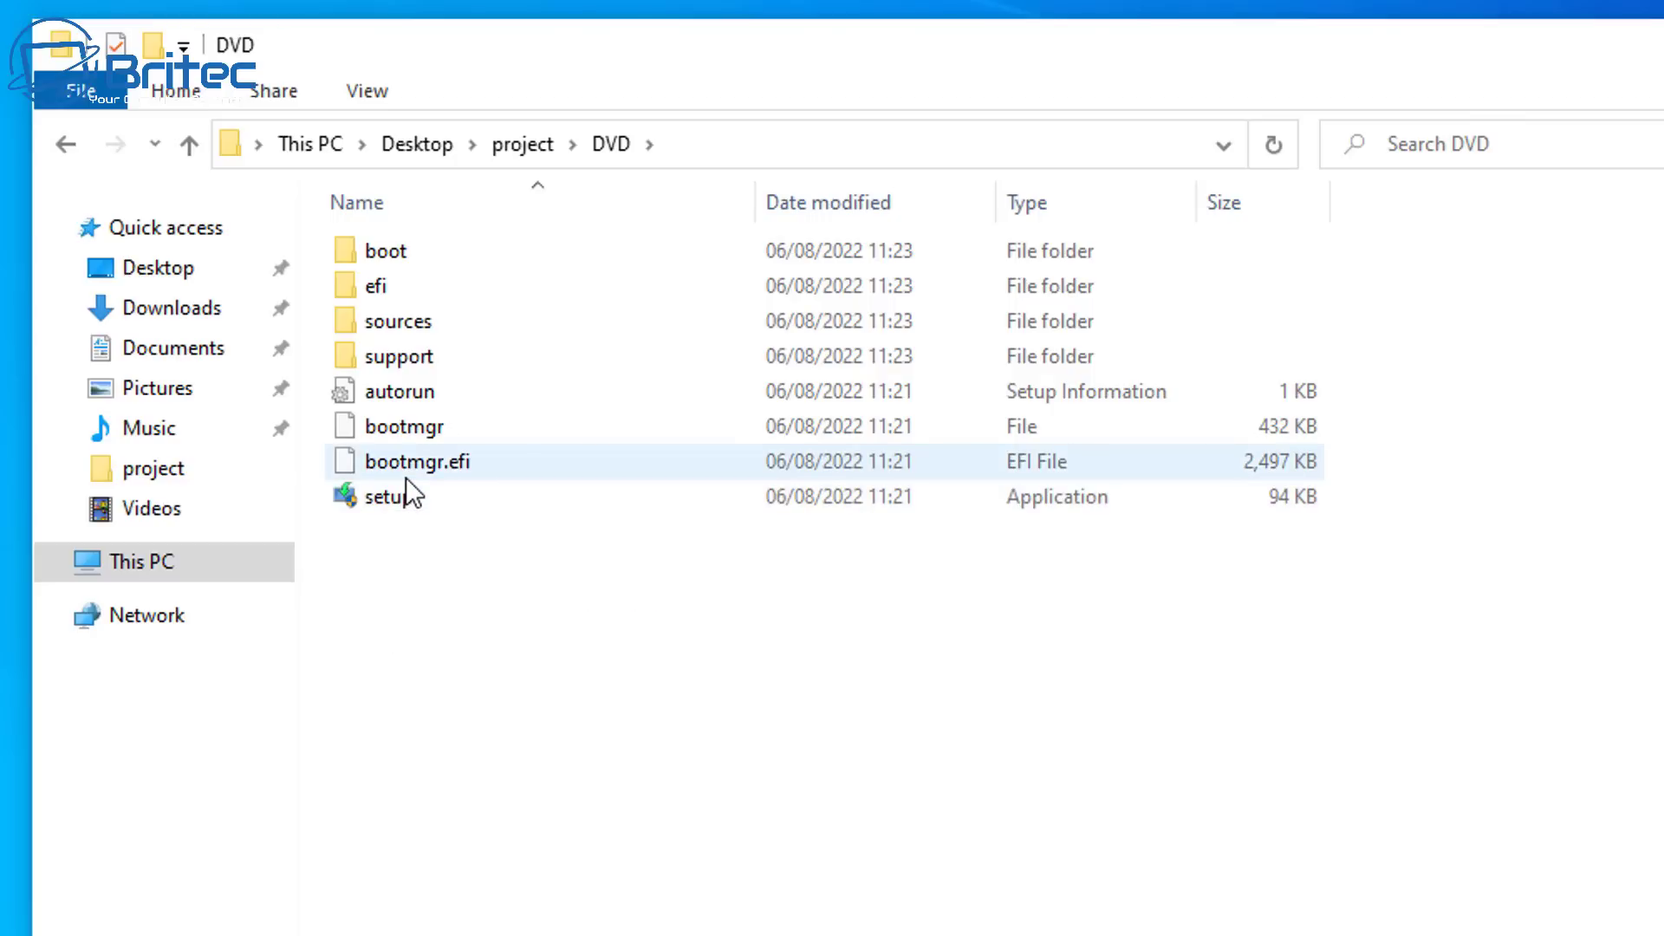
{"action": "left_click", "coordinate": [58, 155]}
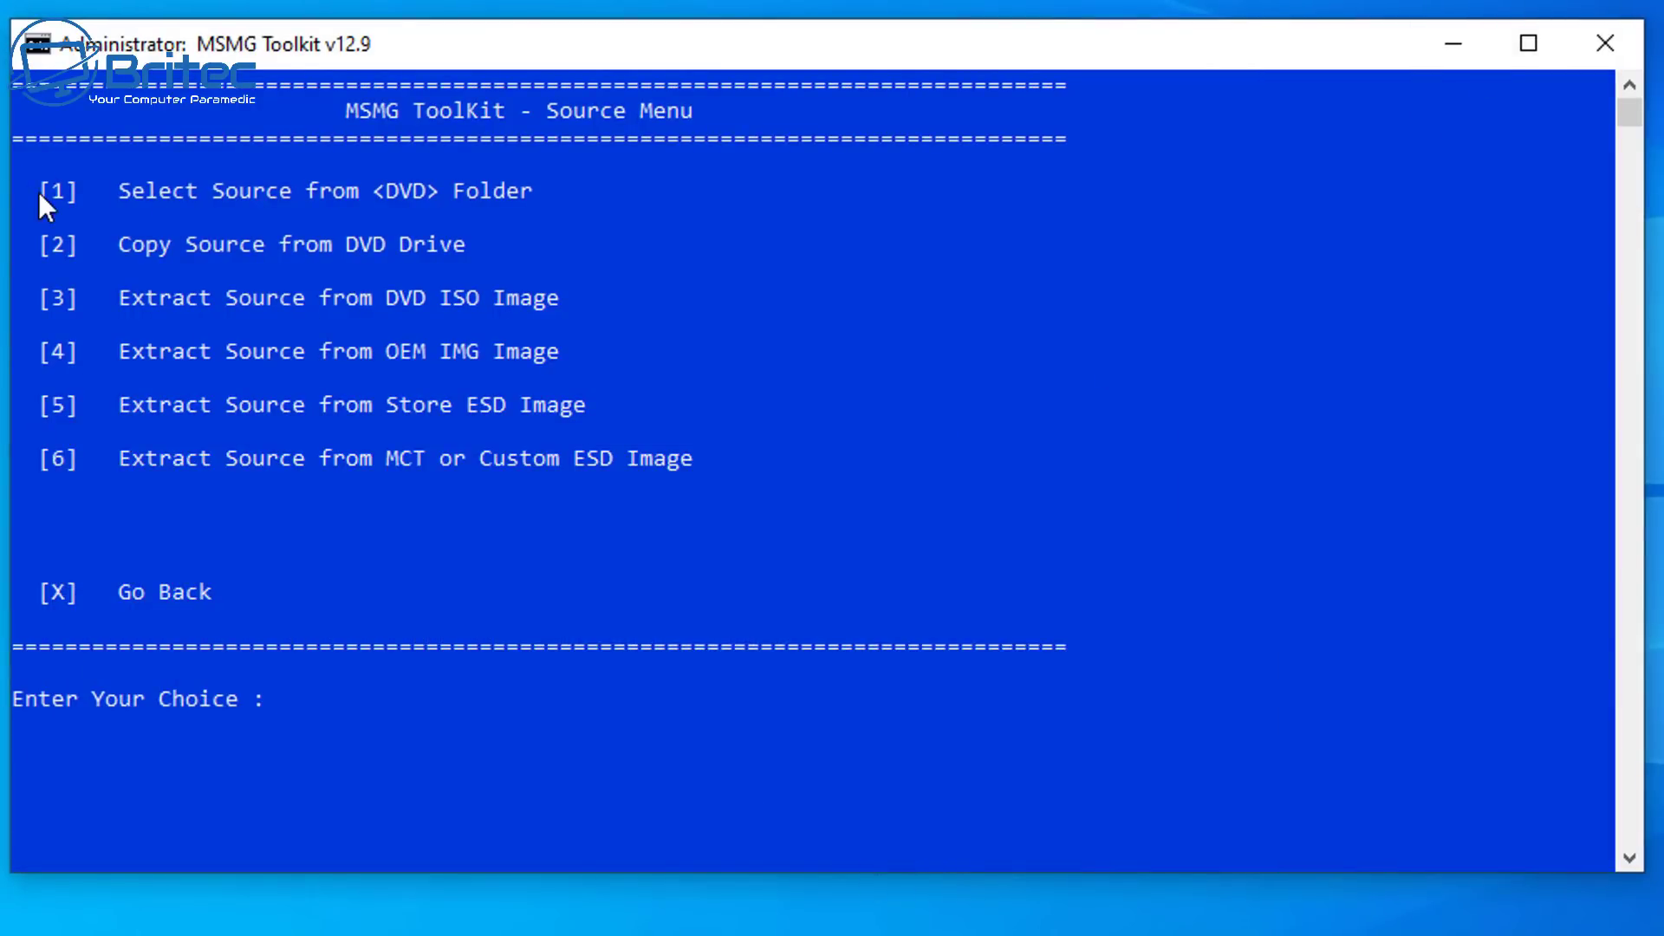
Step: Select the source from the DVD folder in MSMG Toolkit and choose image index 6, Windows 11 Pro
{"action": "left_click_drag", "start_coordinate": [42, 189], "coordinate": [553, 190]}
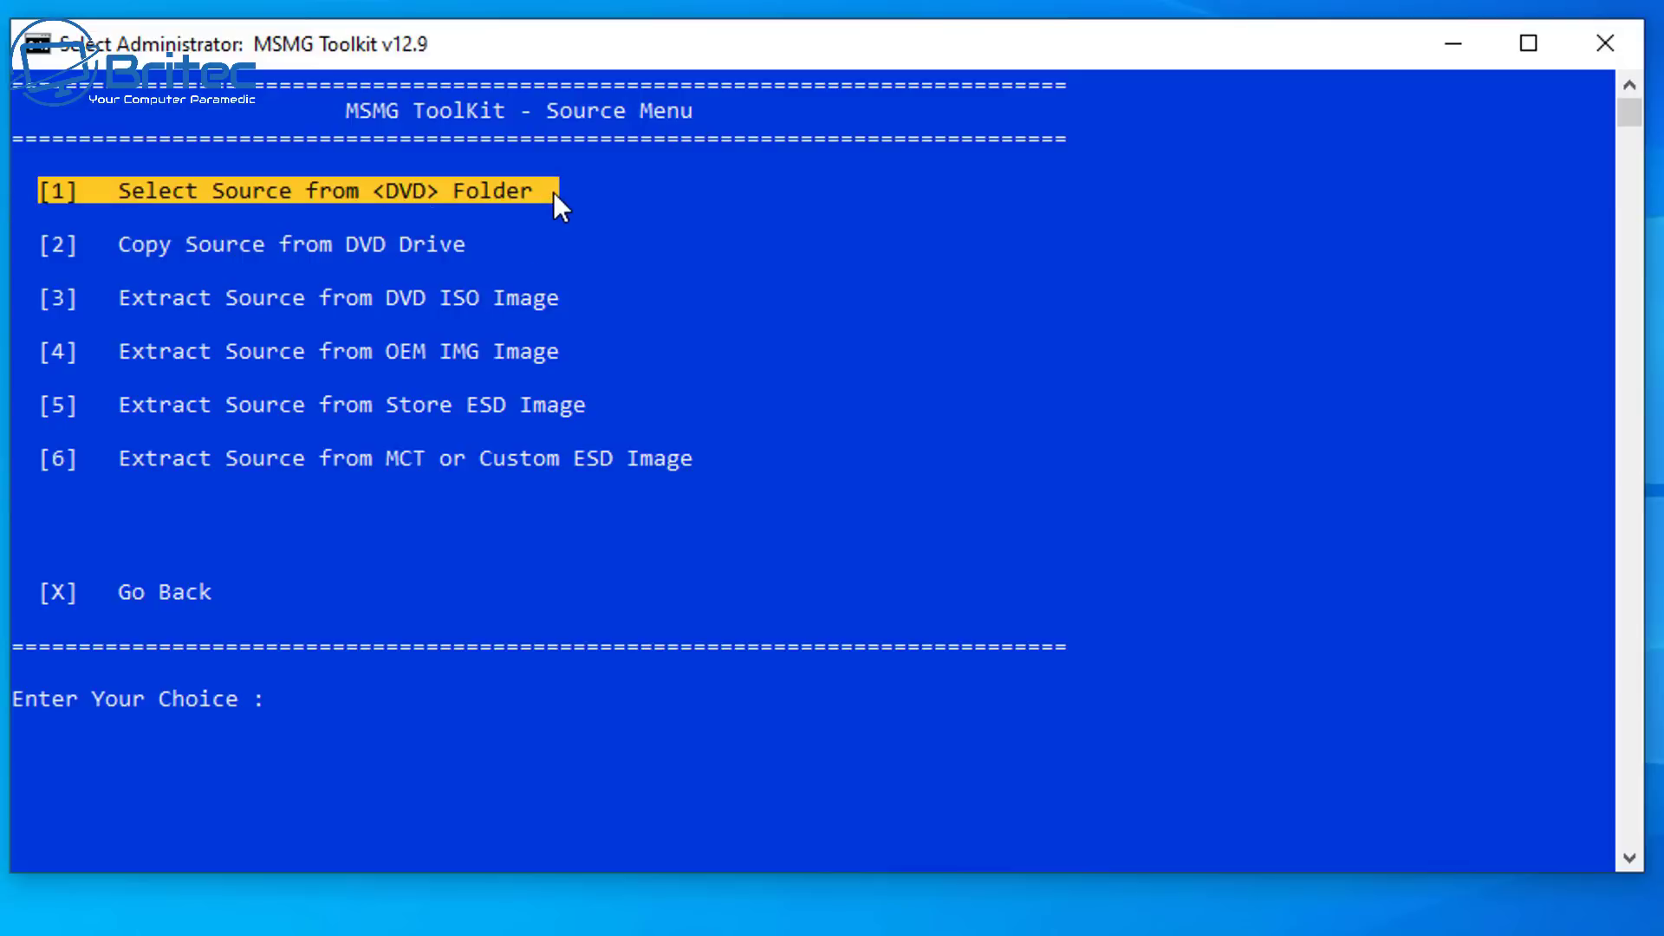
{"action": "left_click", "coordinate": [337, 755]}
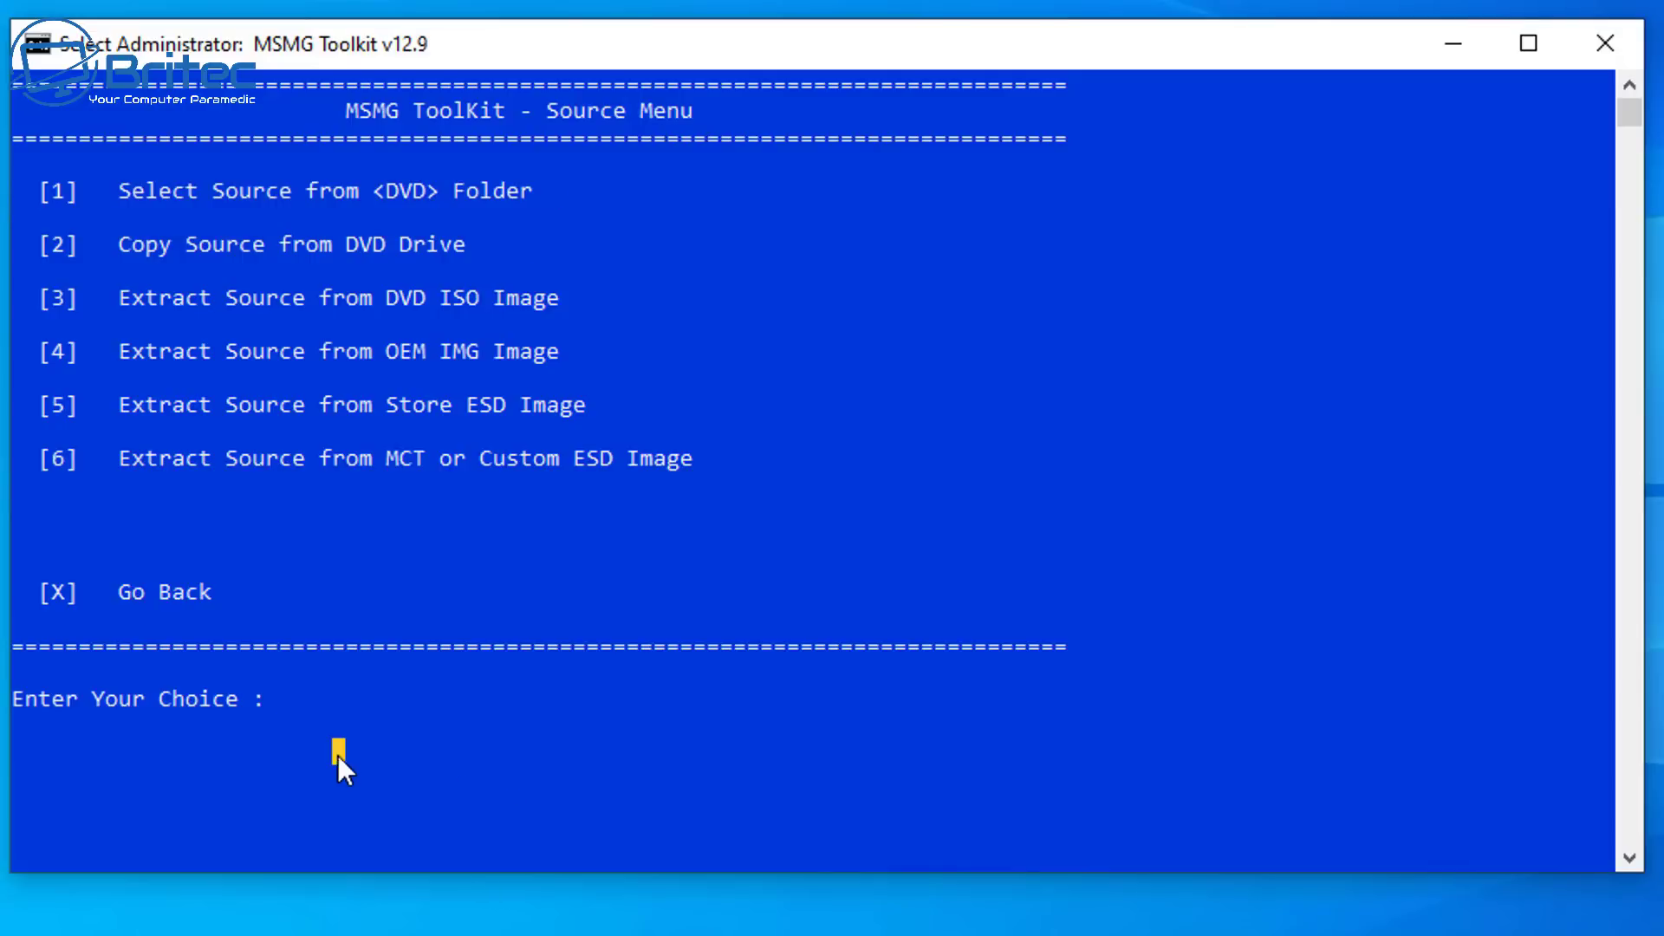
{"action": "type", "text": "1"}
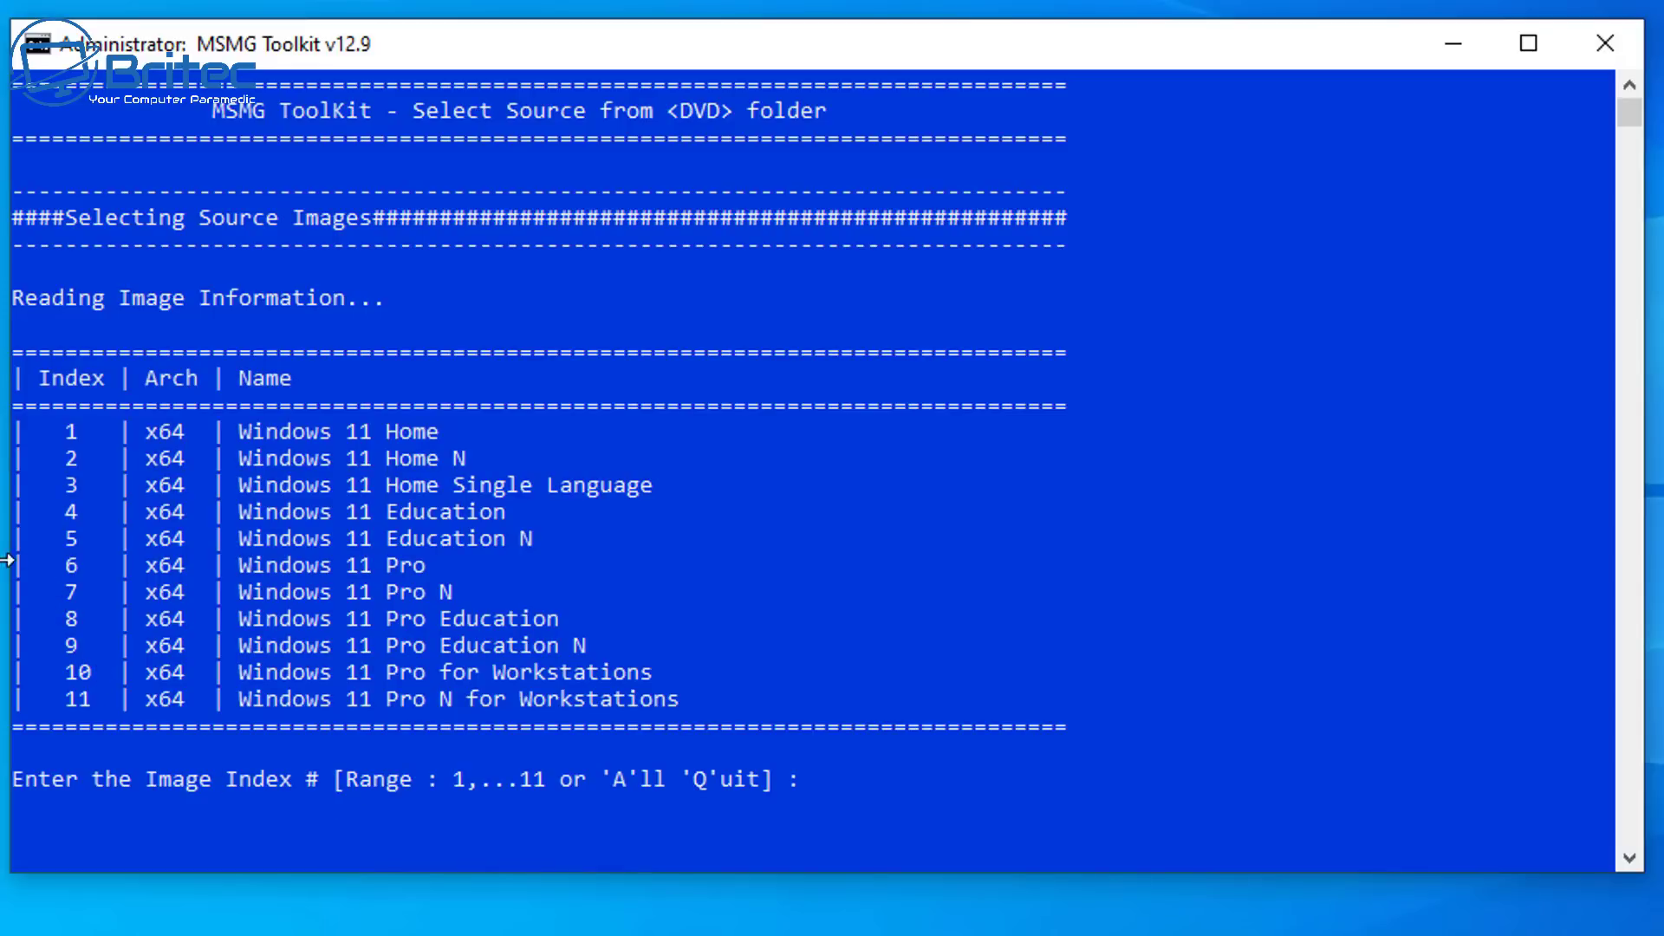
{"action": "left_click_drag", "start_coordinate": [54, 559], "coordinate": [451, 575]}
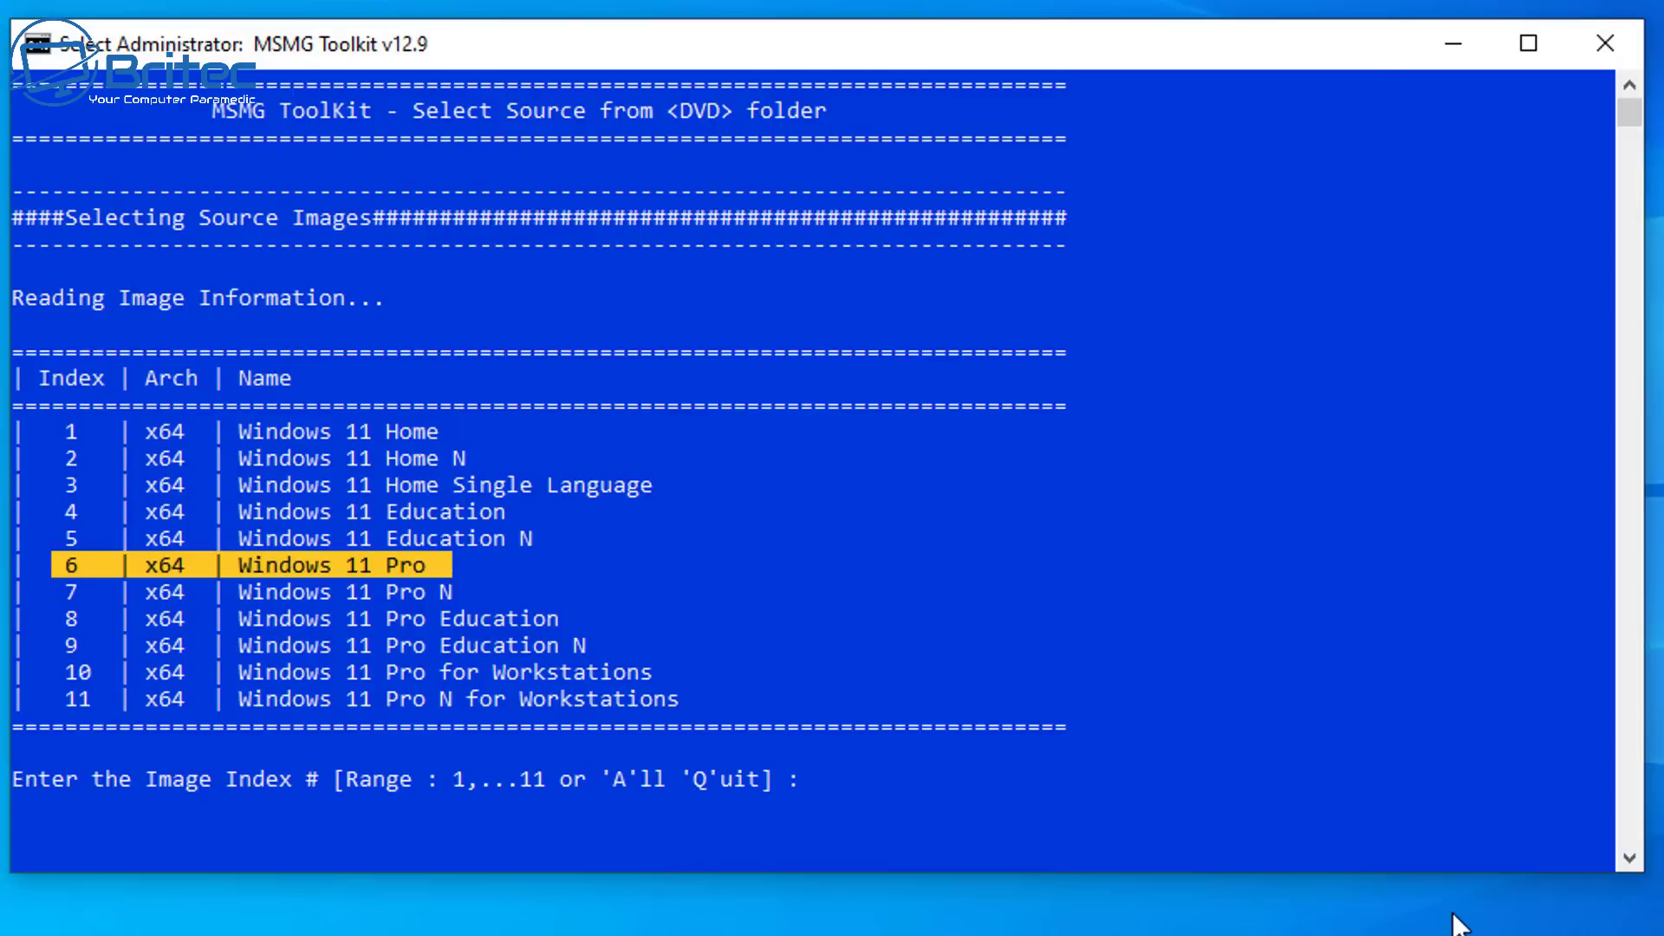
{"action": "left_click", "coordinate": [830, 796]}
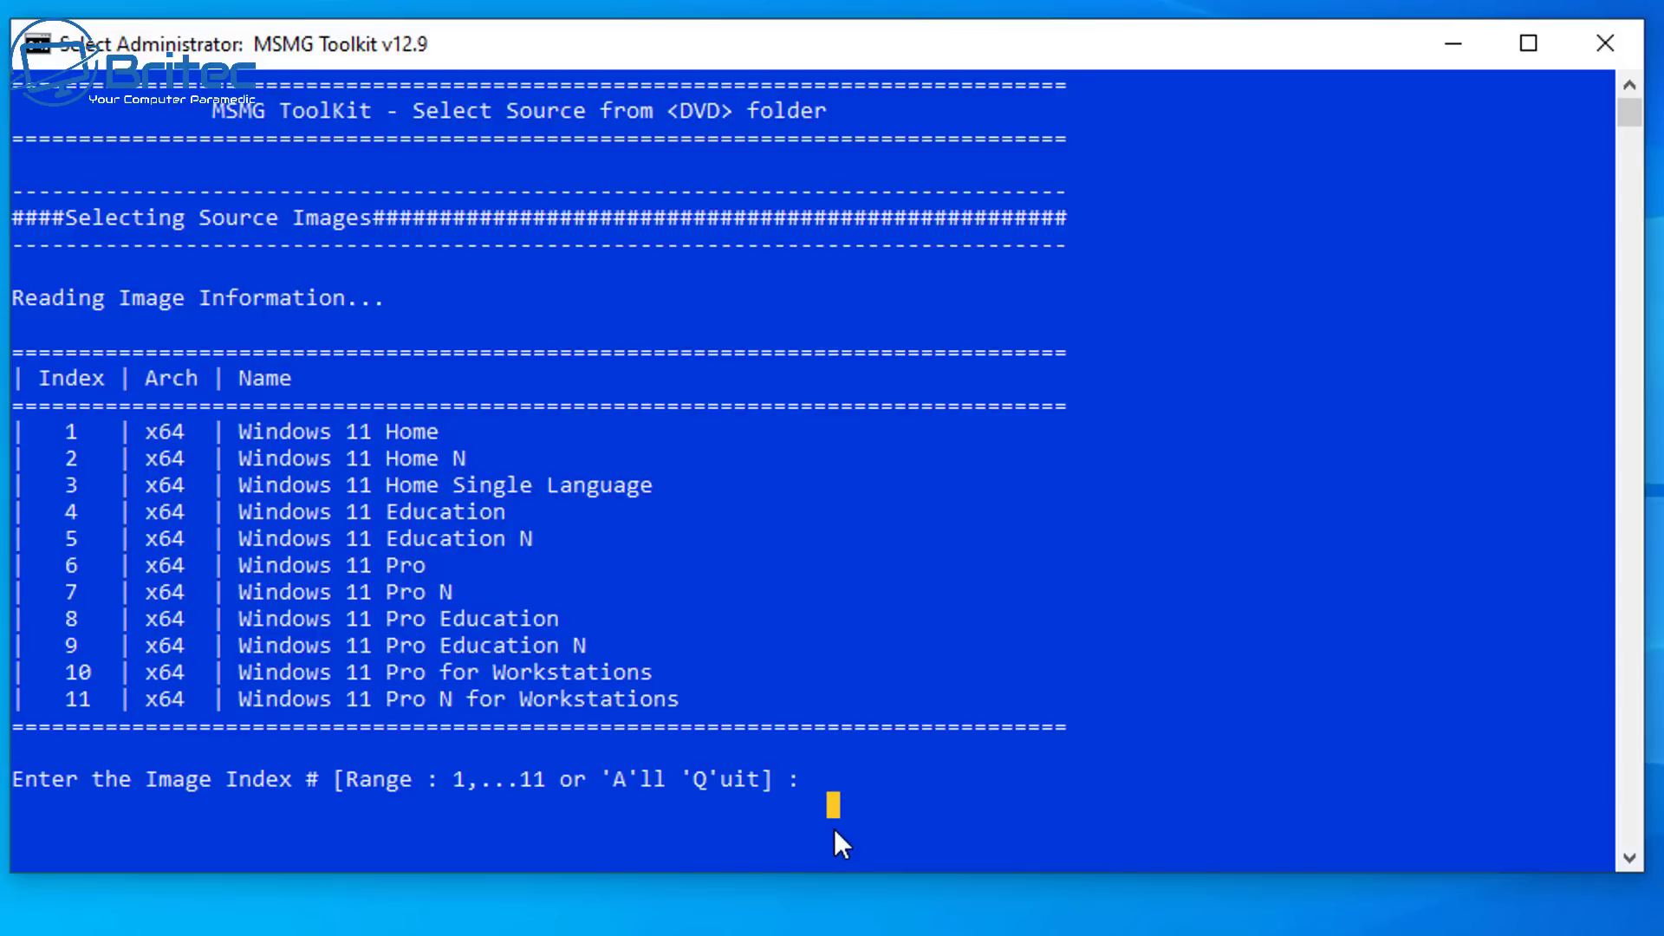
{"action": "type", "text": "6"}
{"action": "key", "text": "Return"}
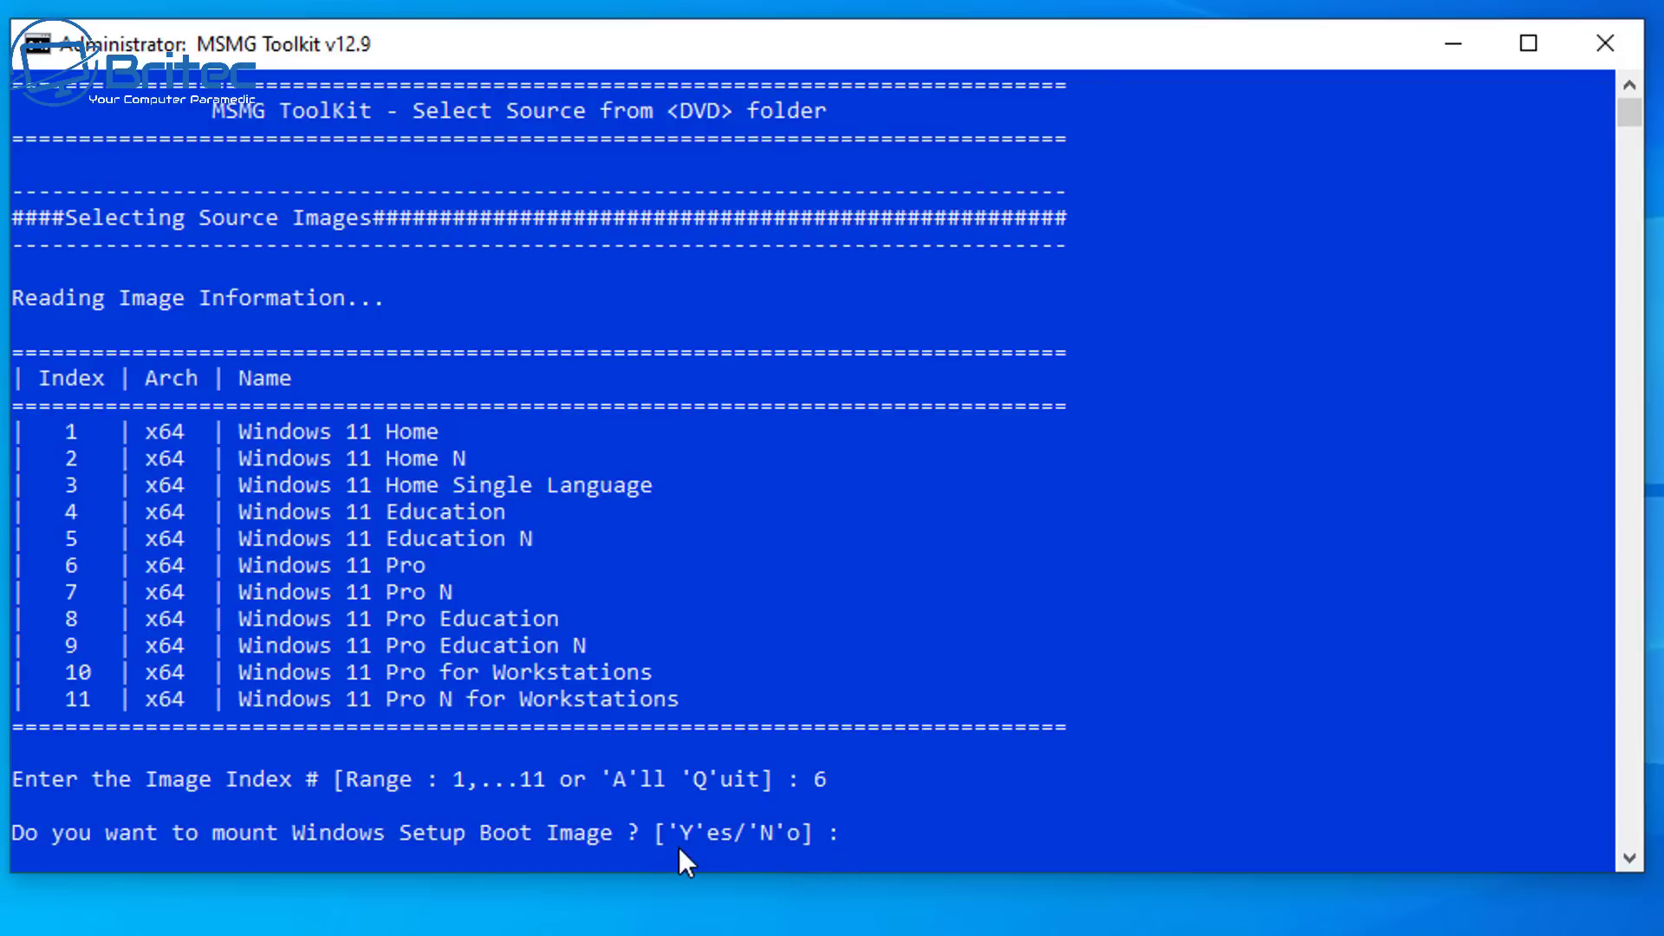
Step: Mount the Windows Setup Boot Image and the Windows Recovery Image along with the selected source, and return to the main choices
{"action": "left_click_drag", "start_coordinate": [679, 836], "coordinate": [726, 838]}
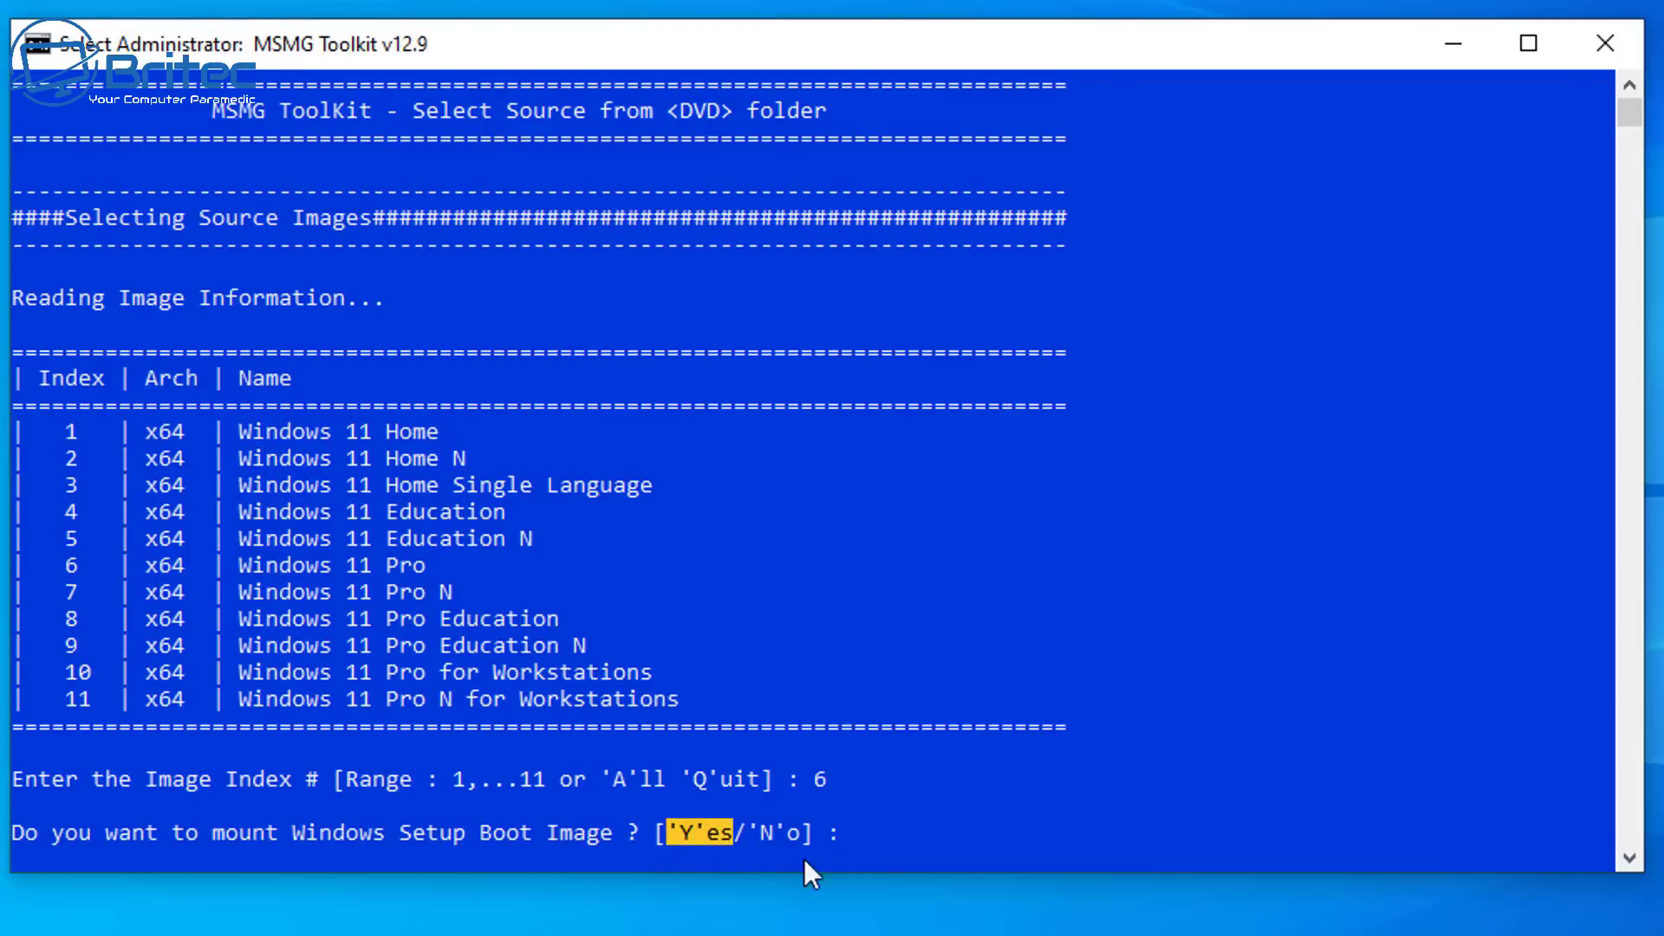
{"action": "left_click", "coordinate": [860, 858]}
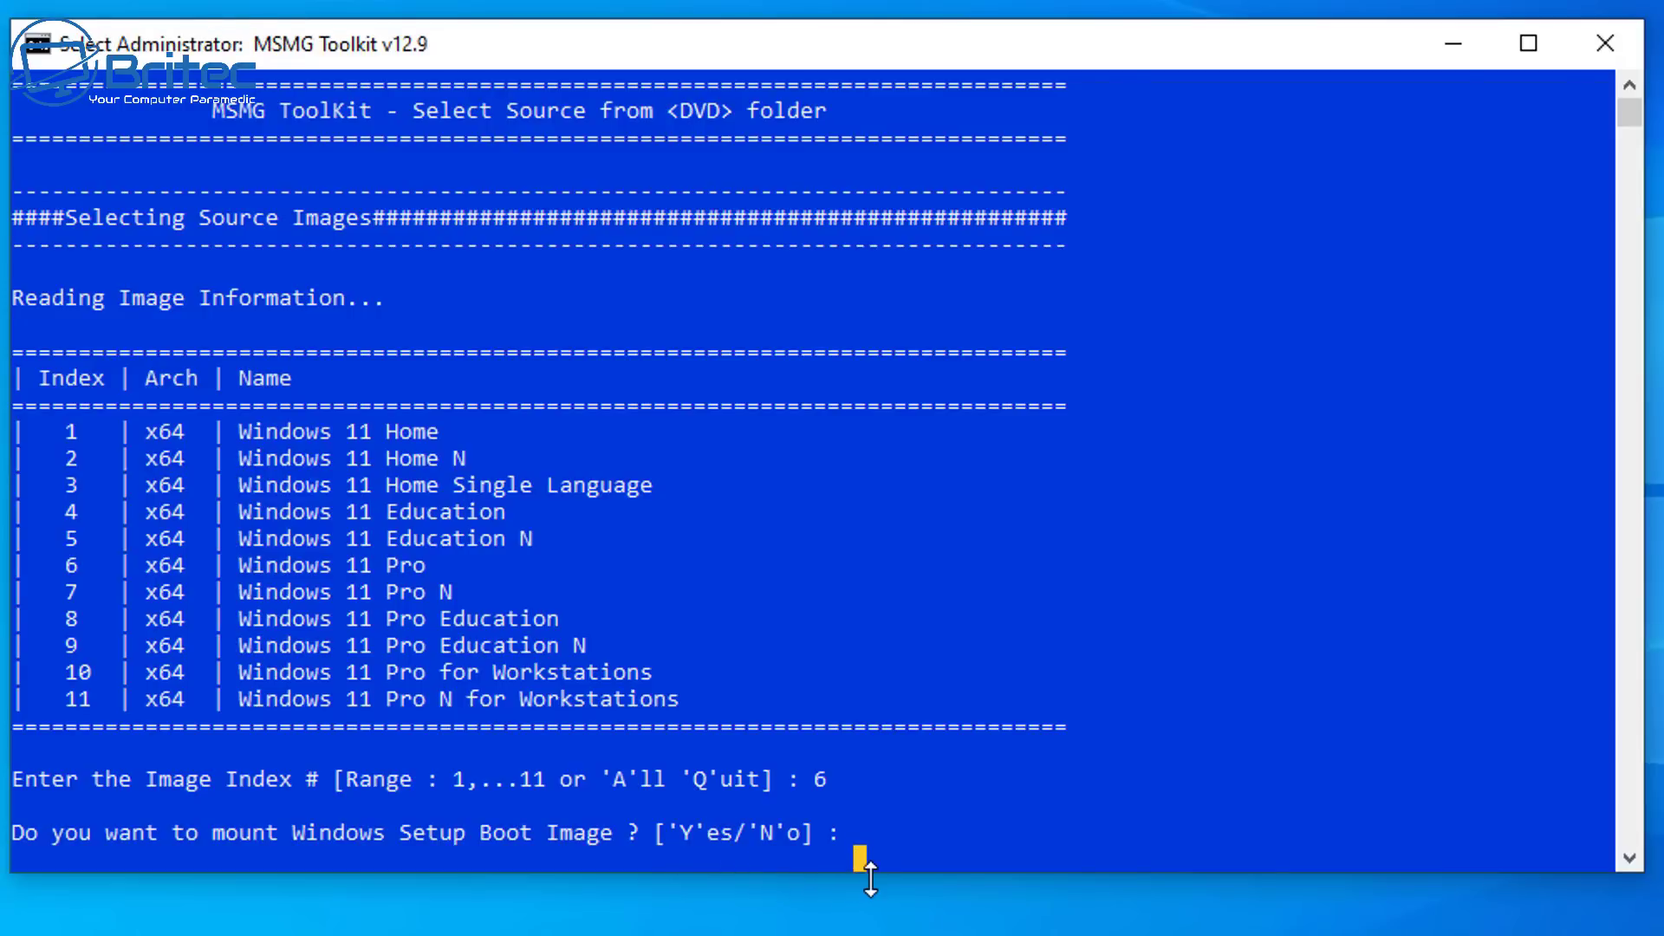
{"action": "type", "text": "Y"}
{"action": "key", "text": "Return"}
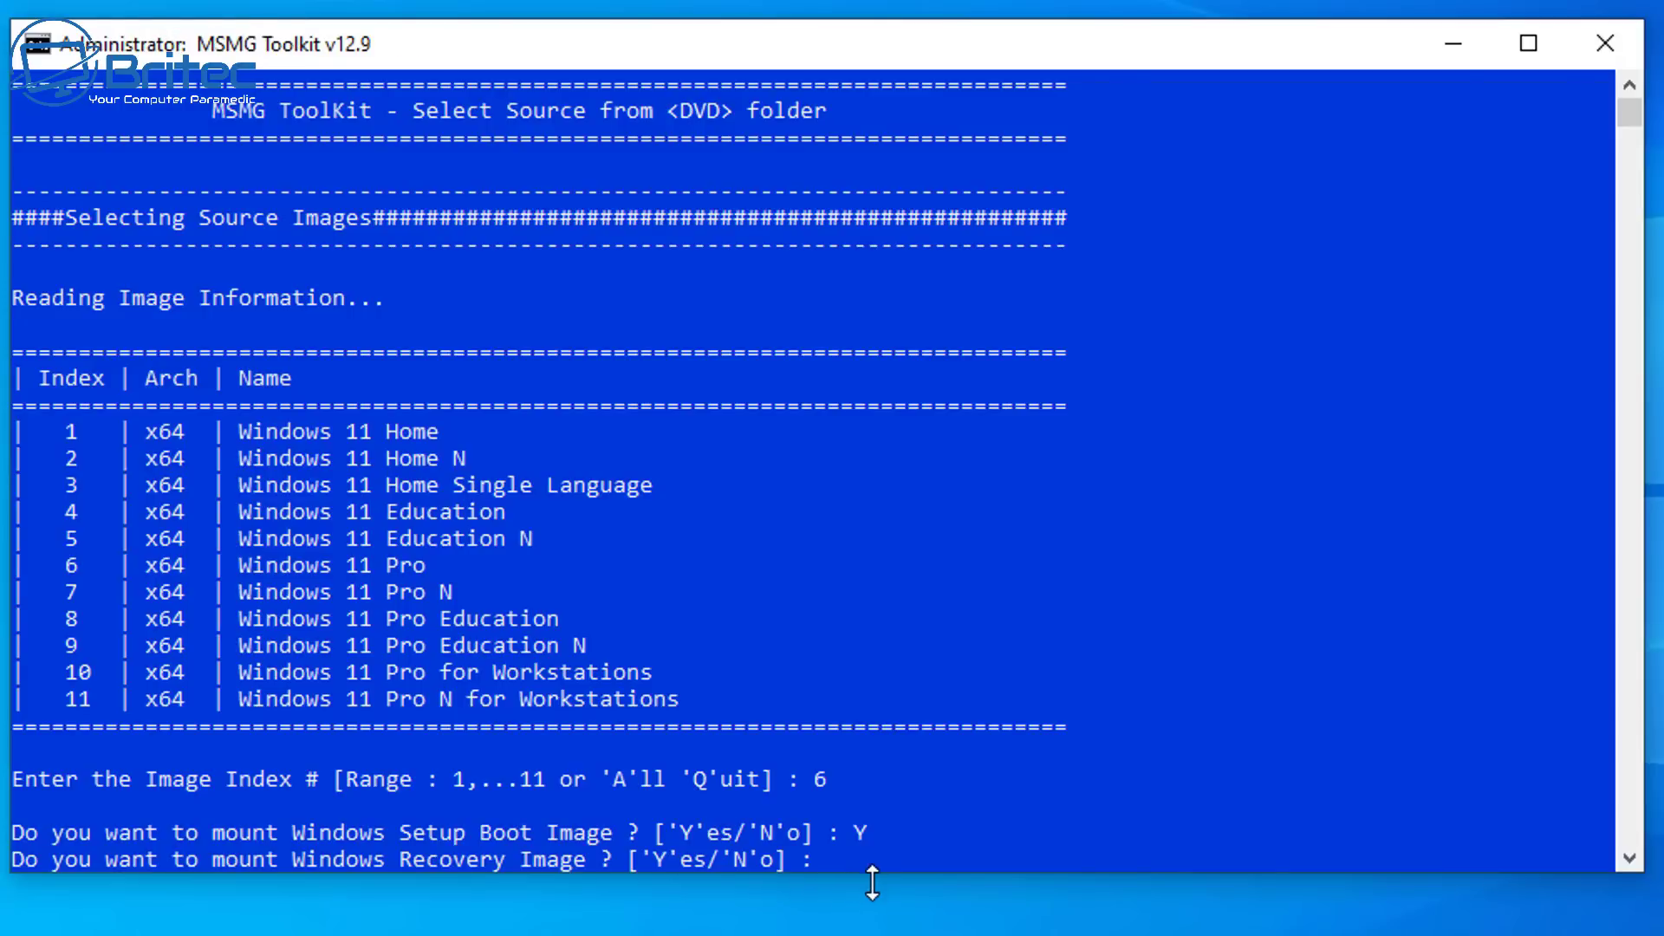
{"action": "left_click_drag", "start_coordinate": [656, 856], "coordinate": [695, 857]}
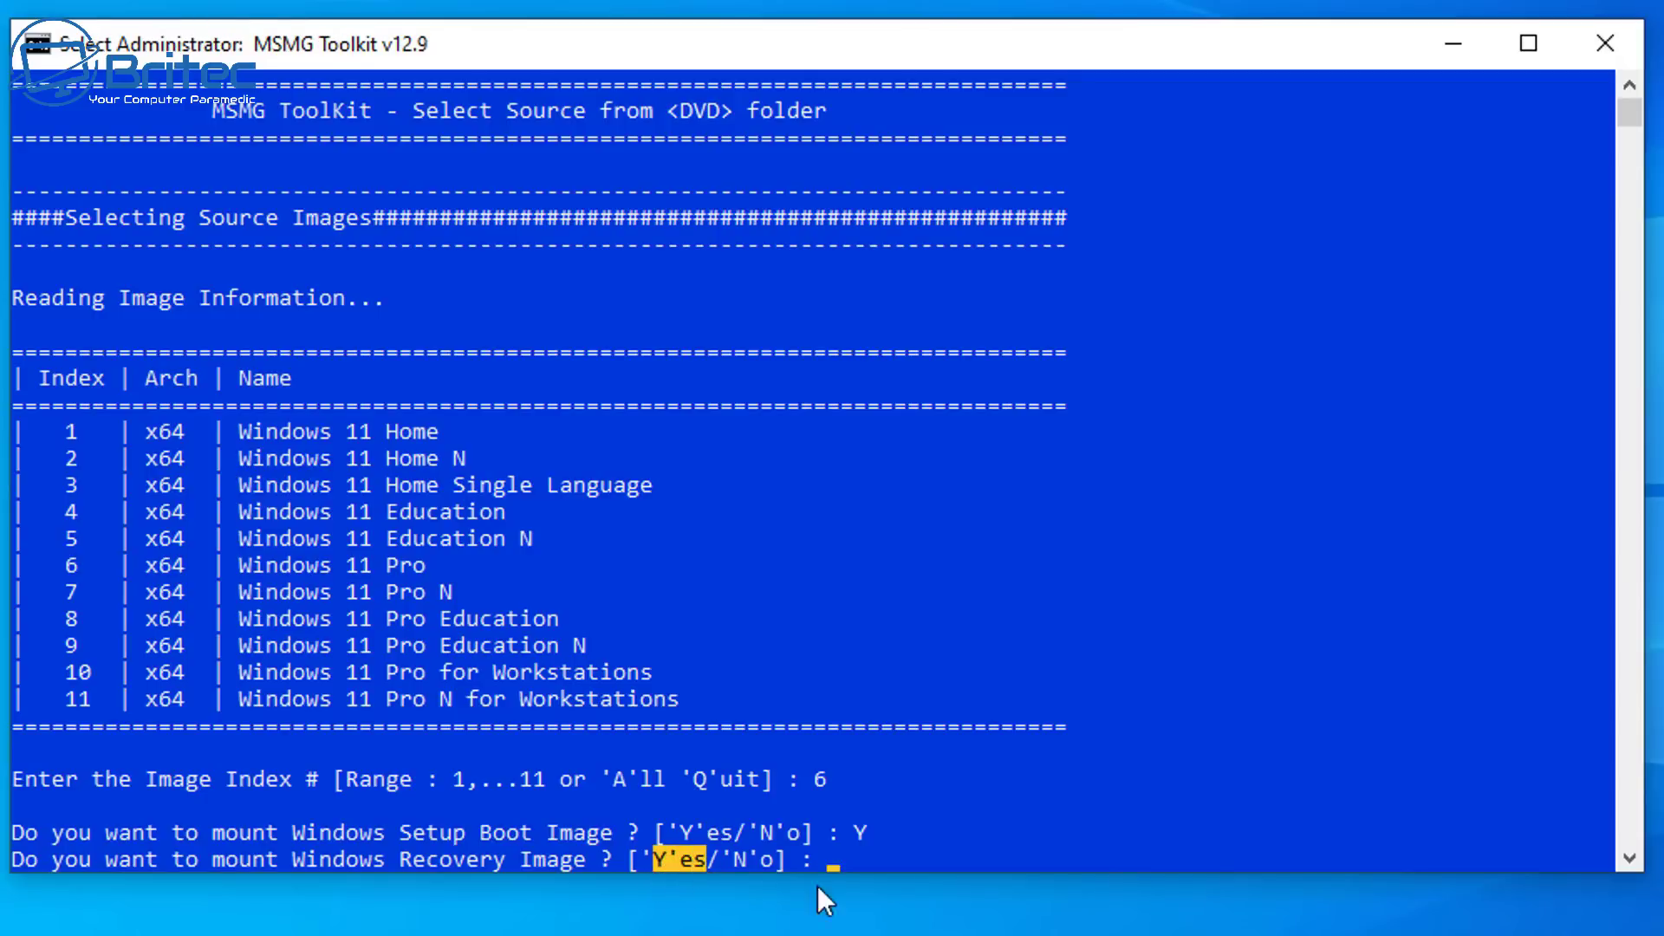
{"action": "left_click", "coordinate": [831, 864]}
{"action": "type", "text": "Y"}
{"action": "key", "text": "Return"}
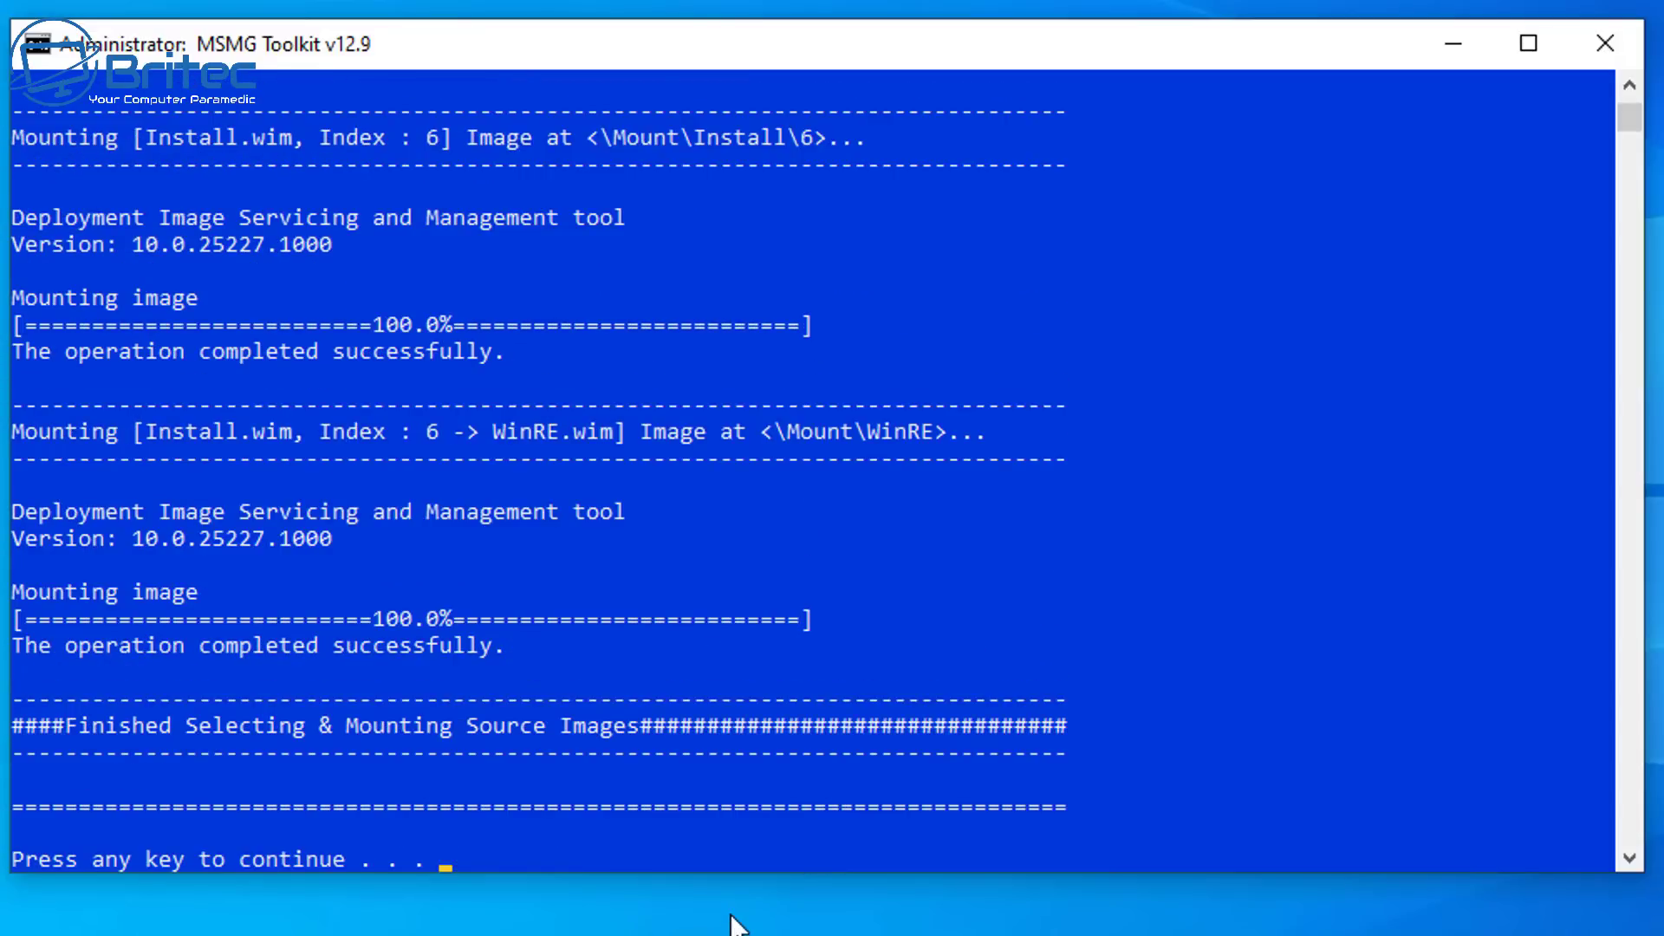
{"action": "left_click", "coordinate": [779, 857]}
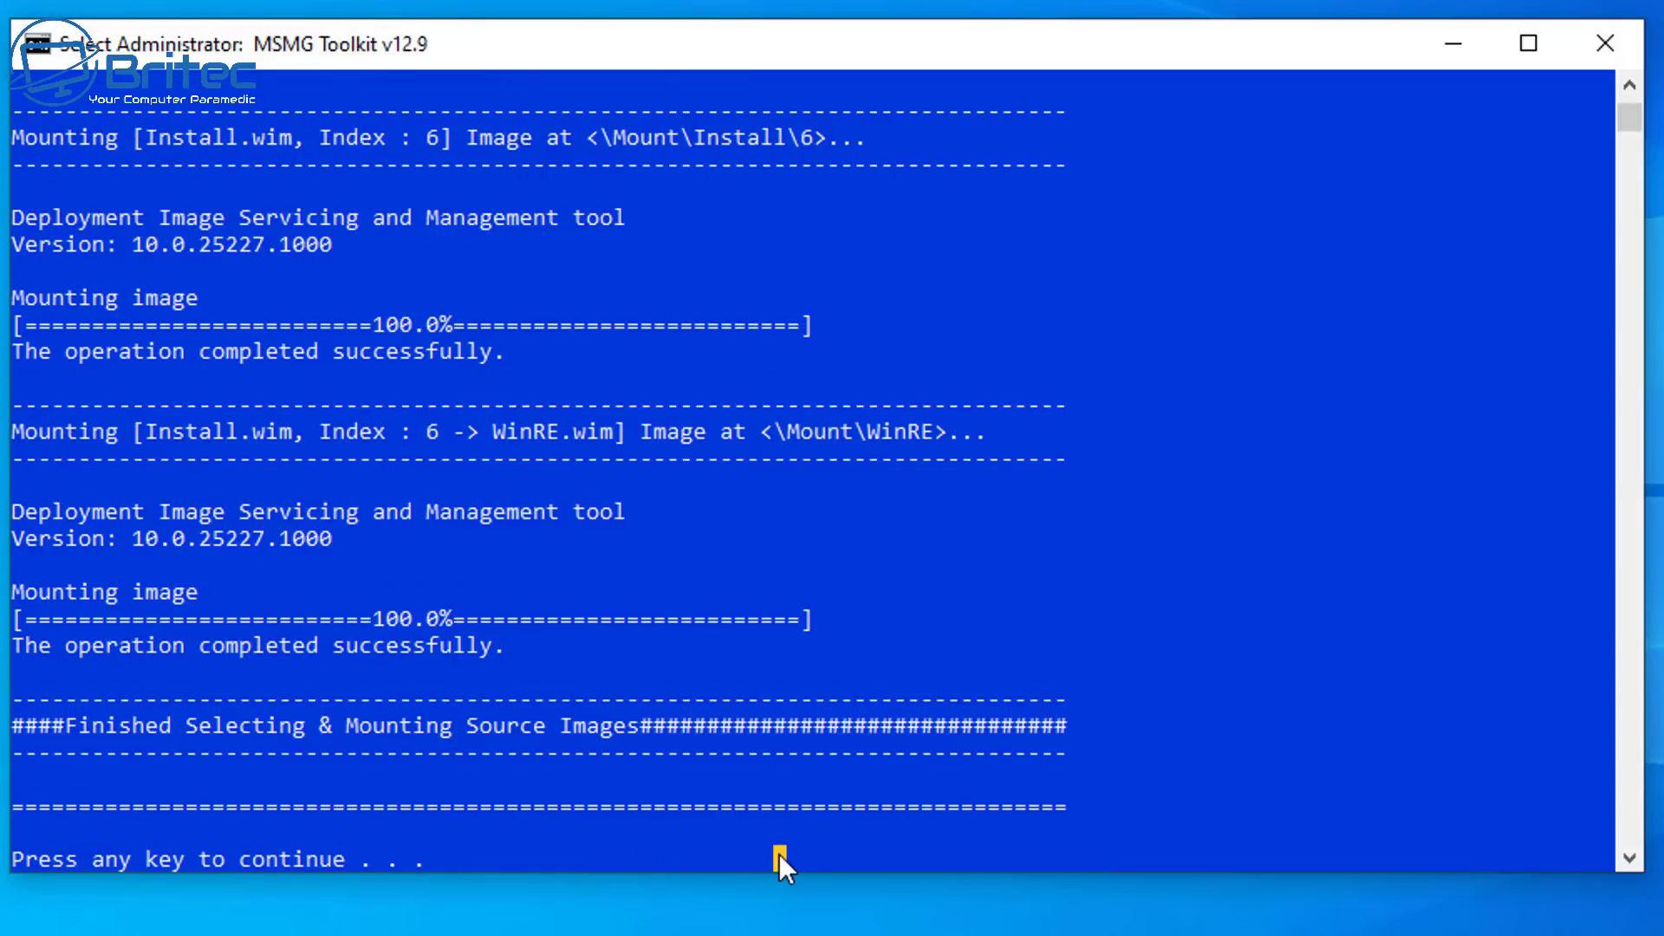
{"action": "key", "text": "Escape"}
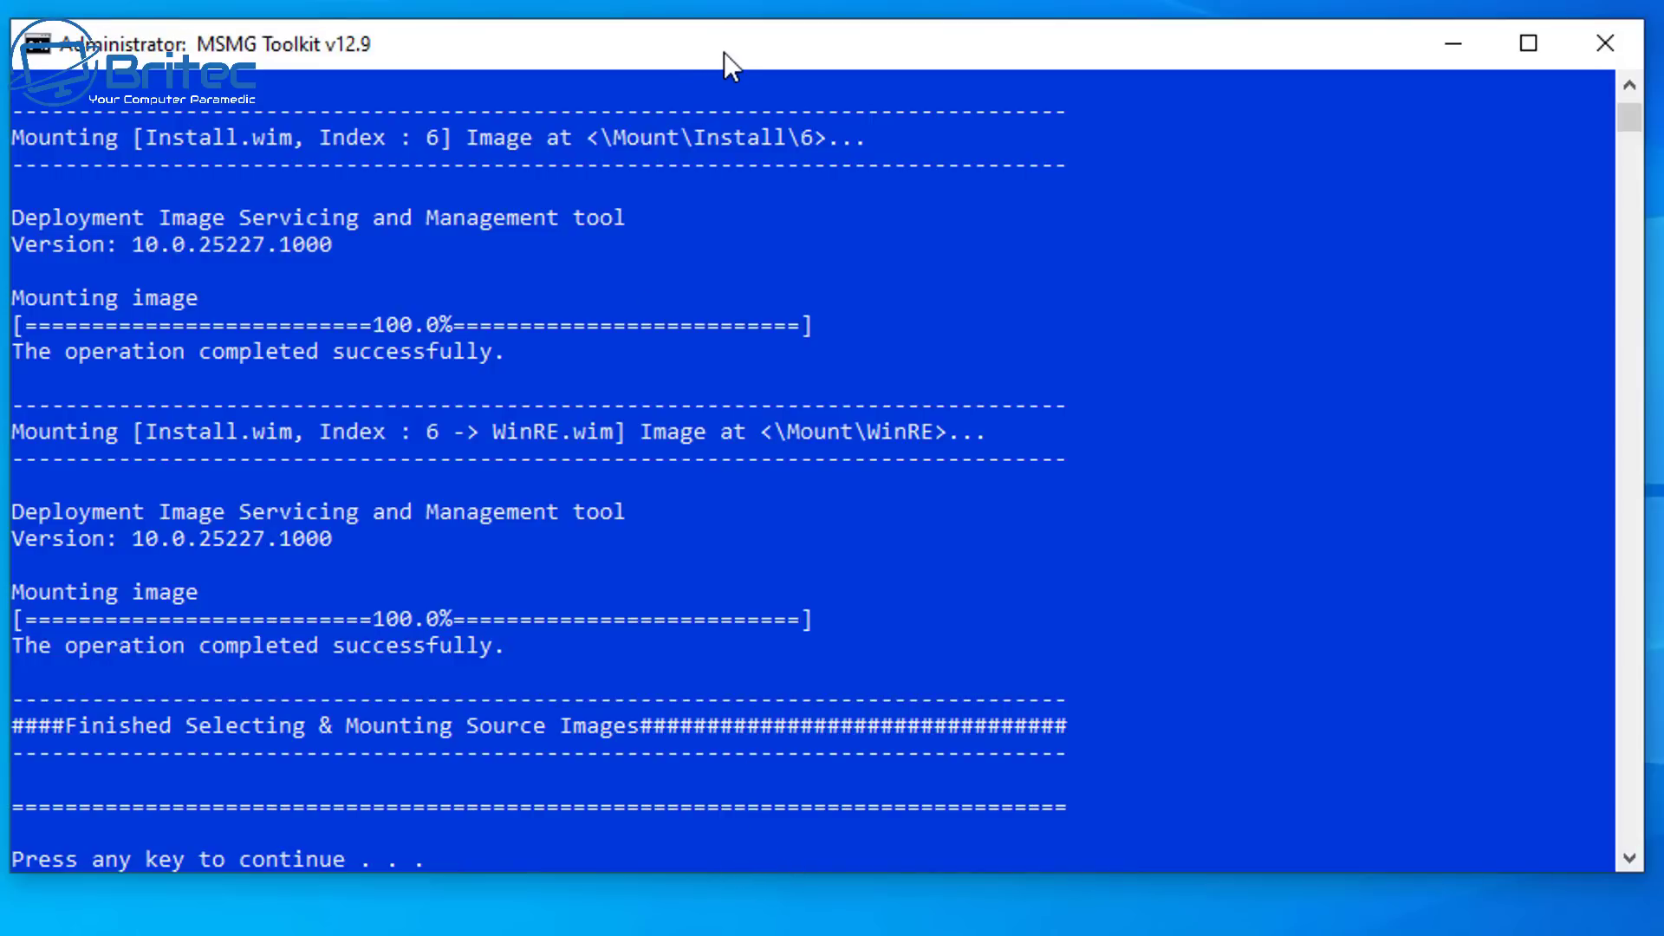
{"action": "key", "text": "Return"}
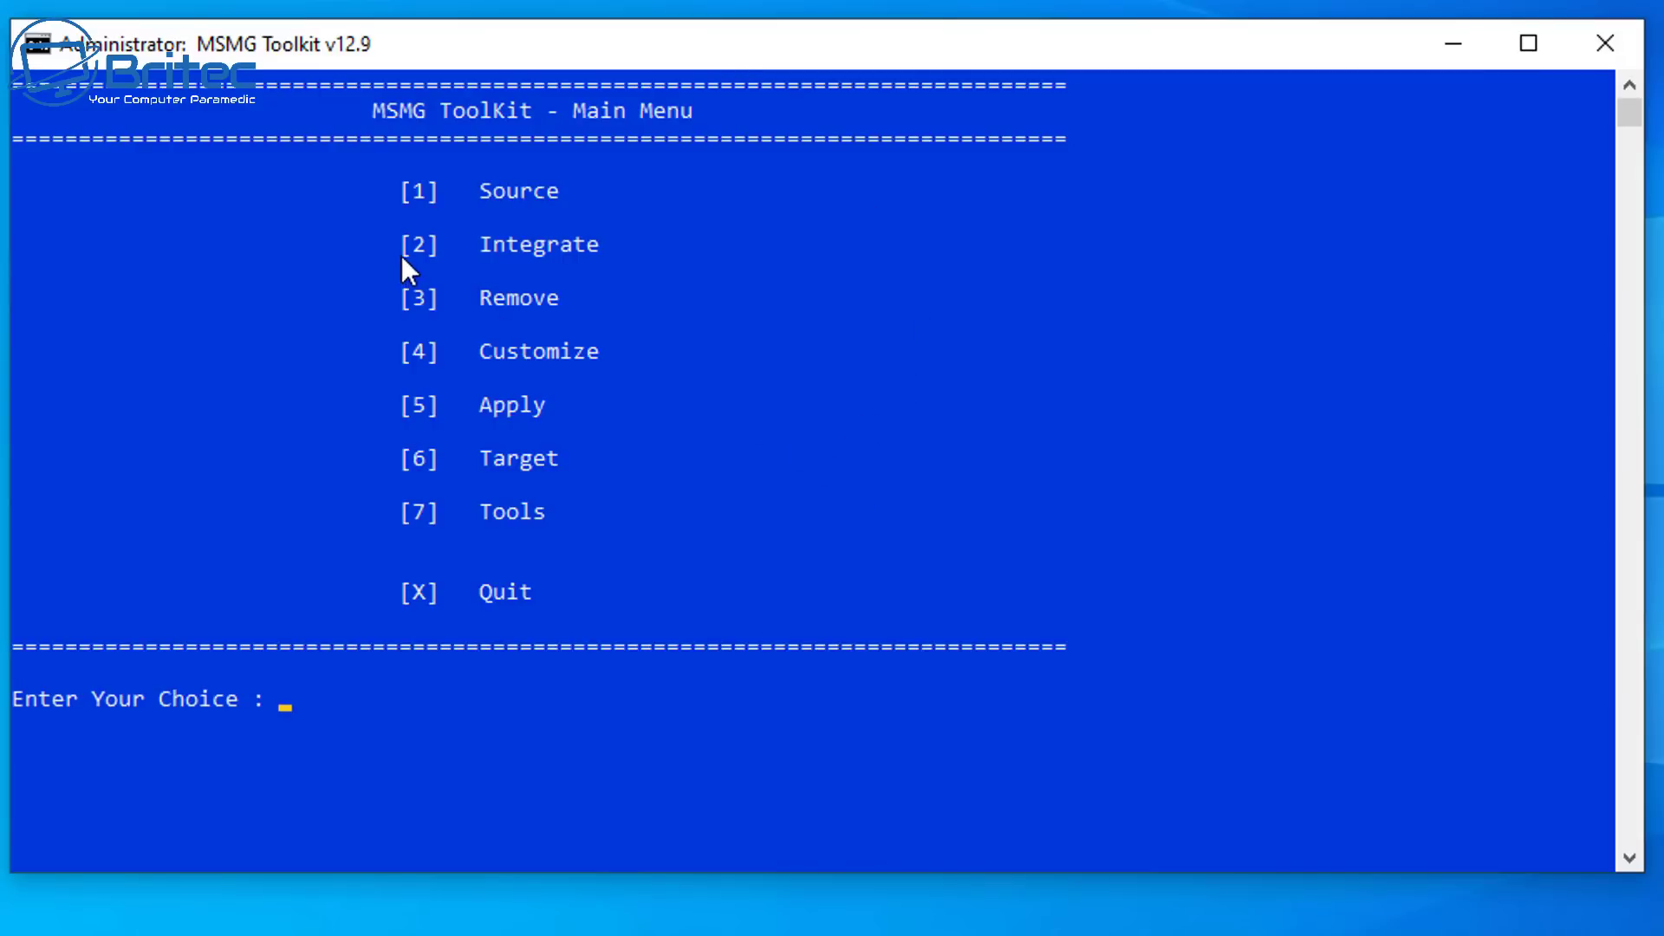
Step: Open the Windows Drivers options under Integrate
{"action": "left_click_drag", "start_coordinate": [402, 247], "coordinate": [592, 249]}
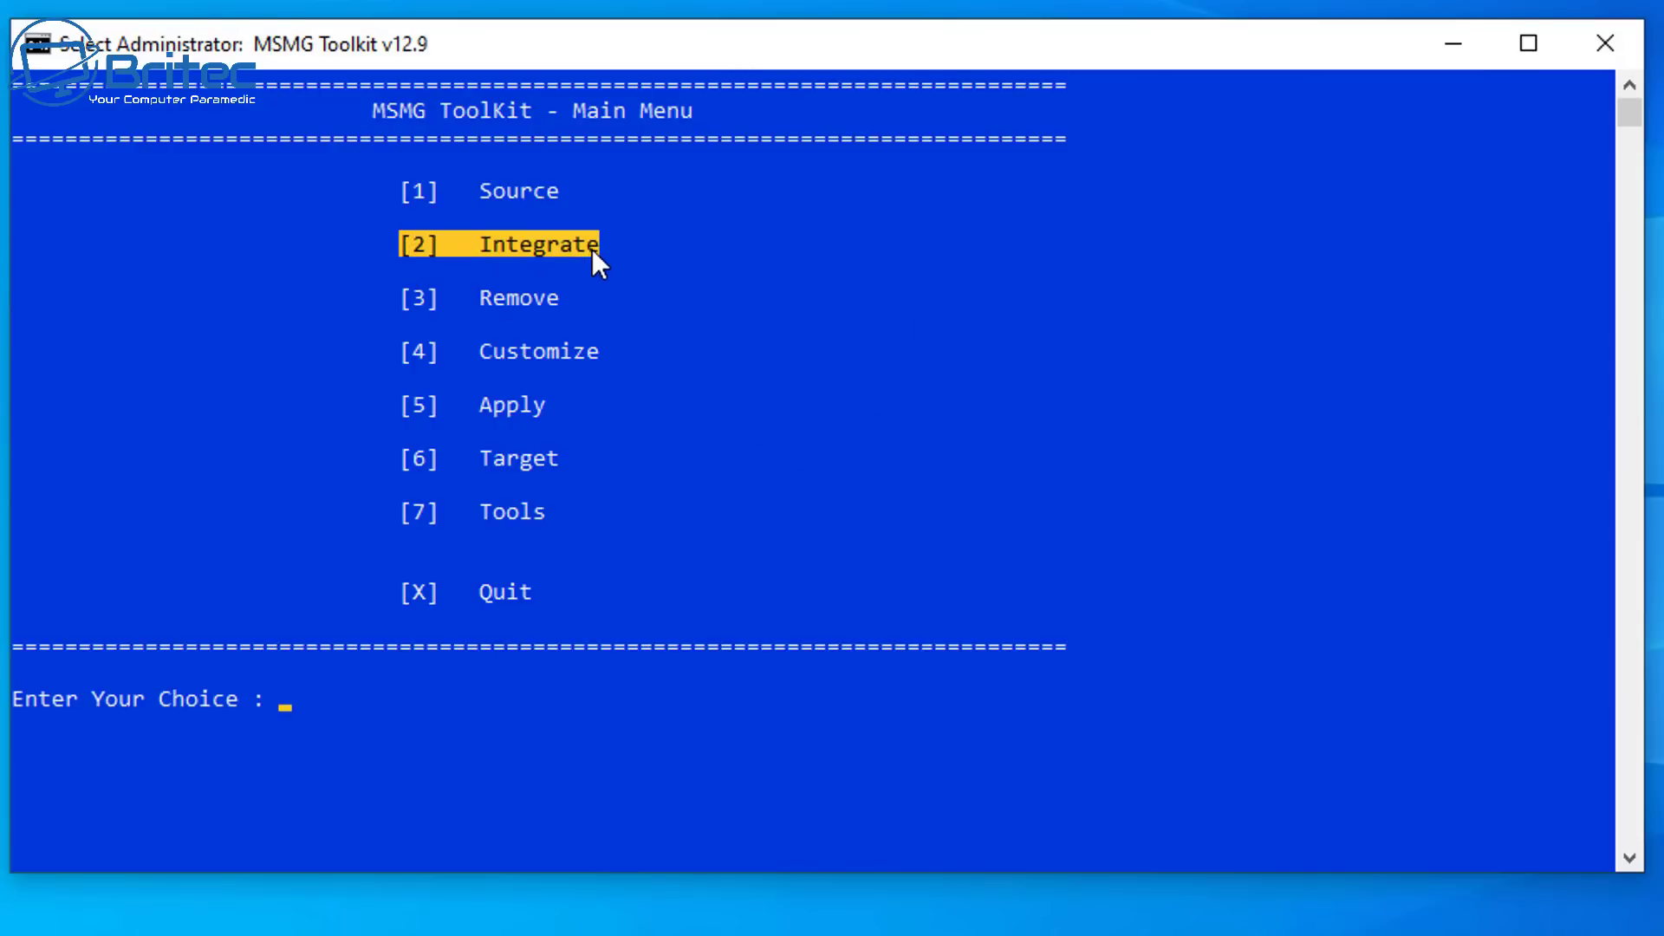
{"action": "left_click", "coordinate": [285, 719]}
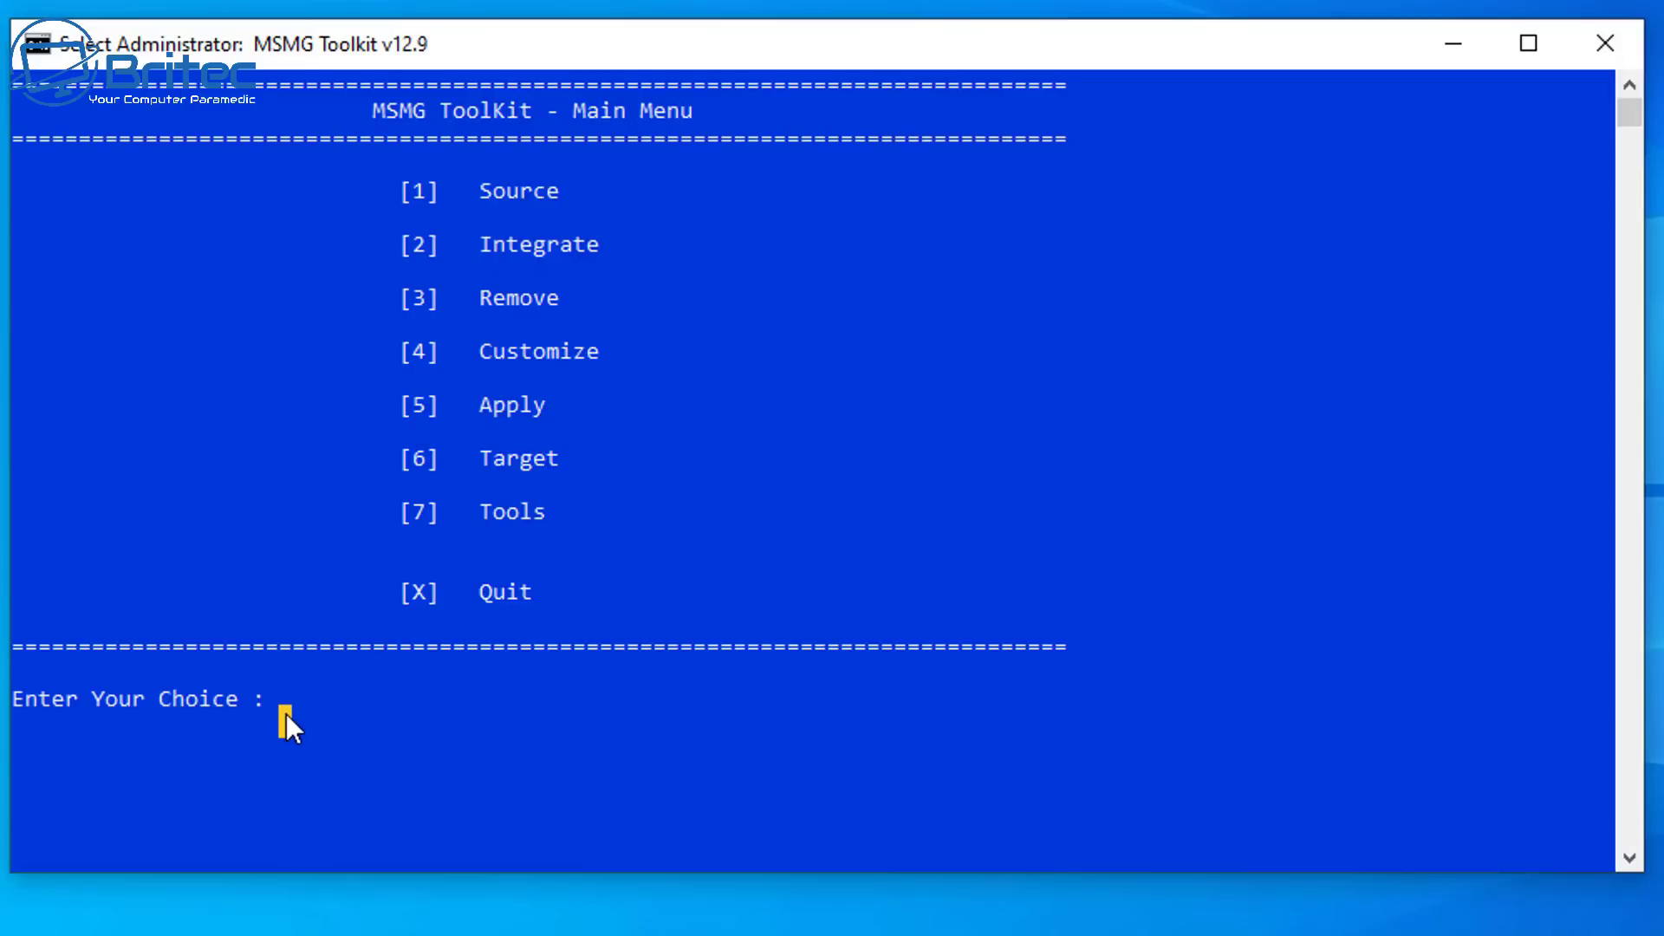
{"action": "type", "text": "2"}
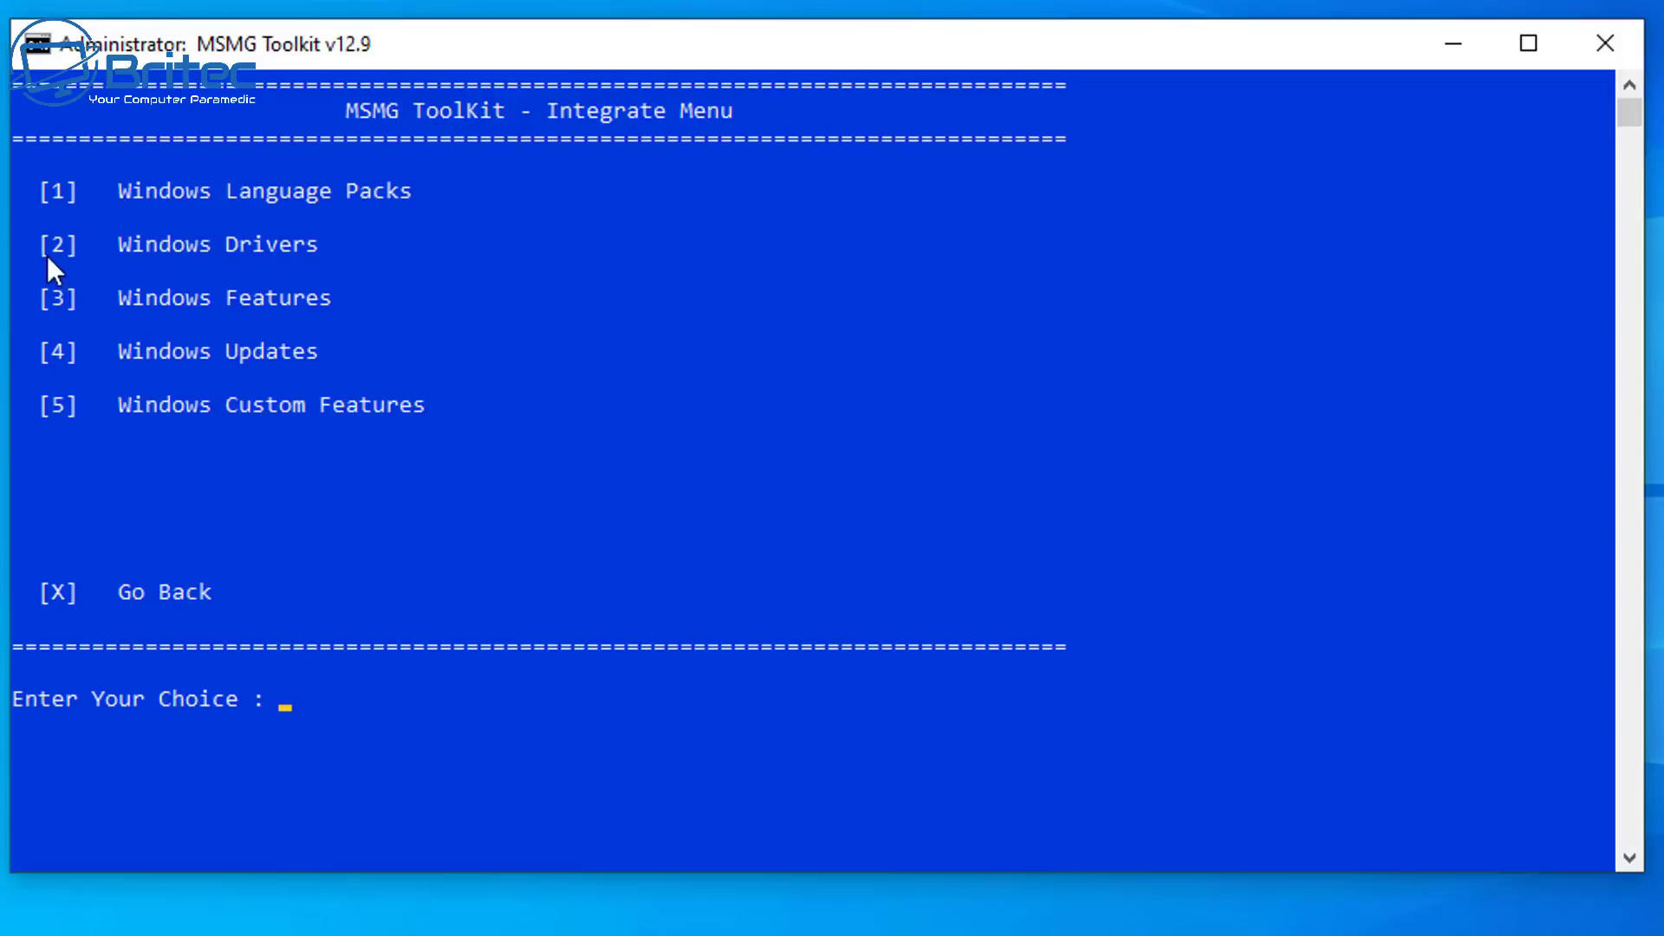
{"action": "left_click_drag", "start_coordinate": [35, 243], "coordinate": [317, 251]}
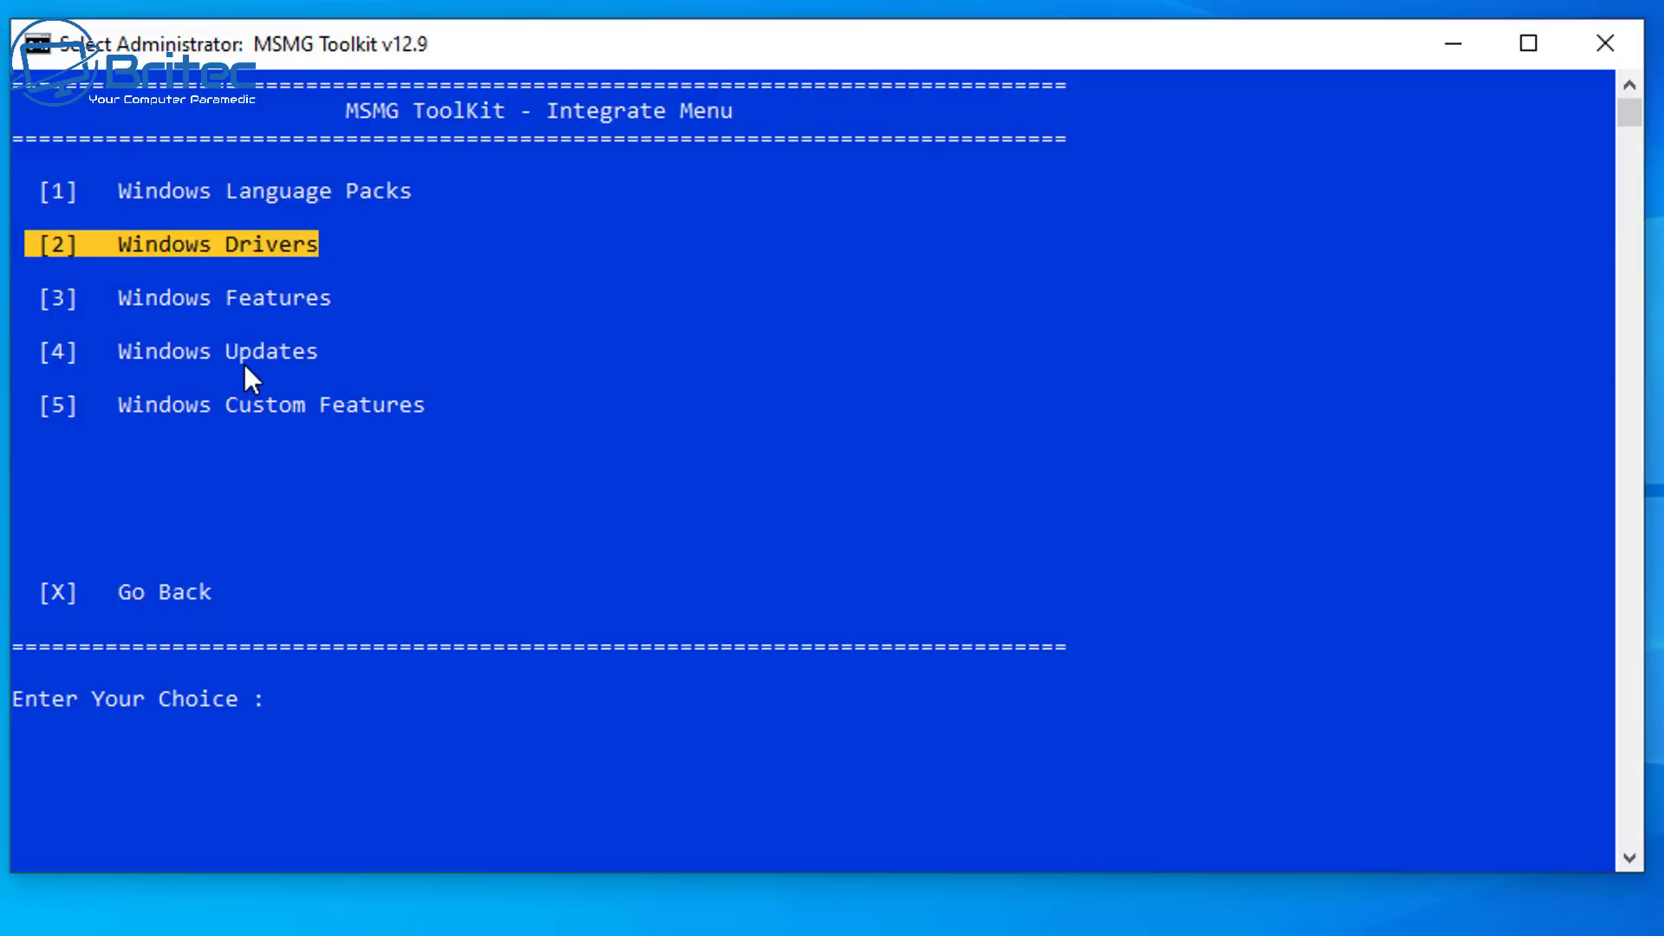
{"action": "left_click", "coordinate": [309, 747]}
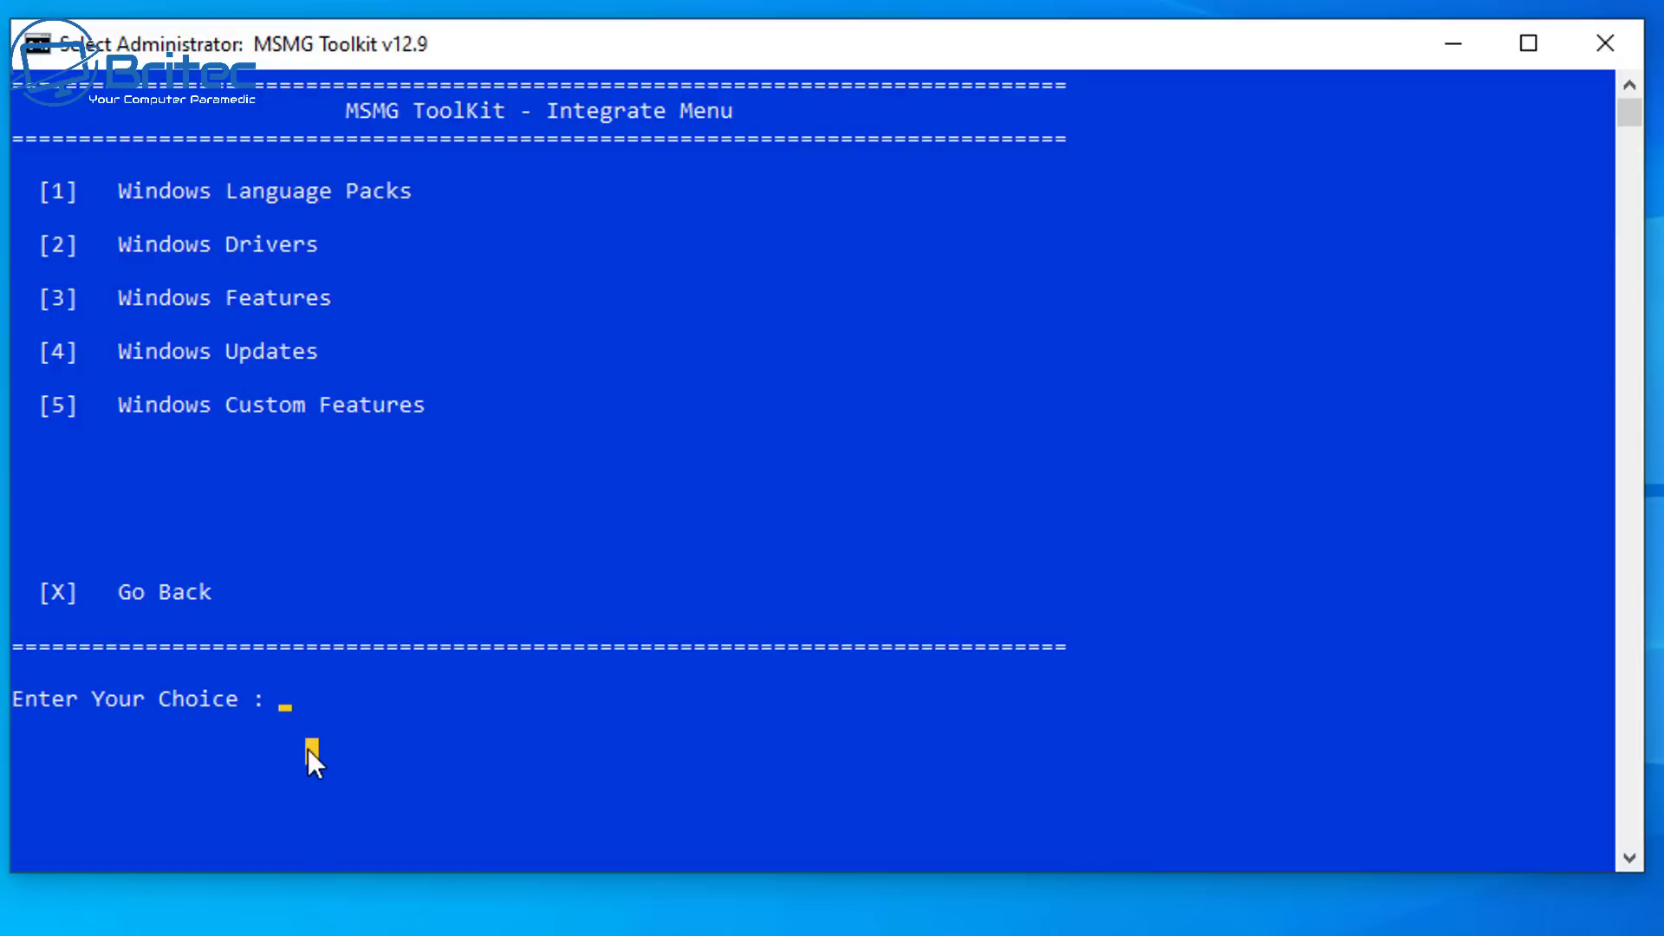
{"action": "key", "text": "2"}
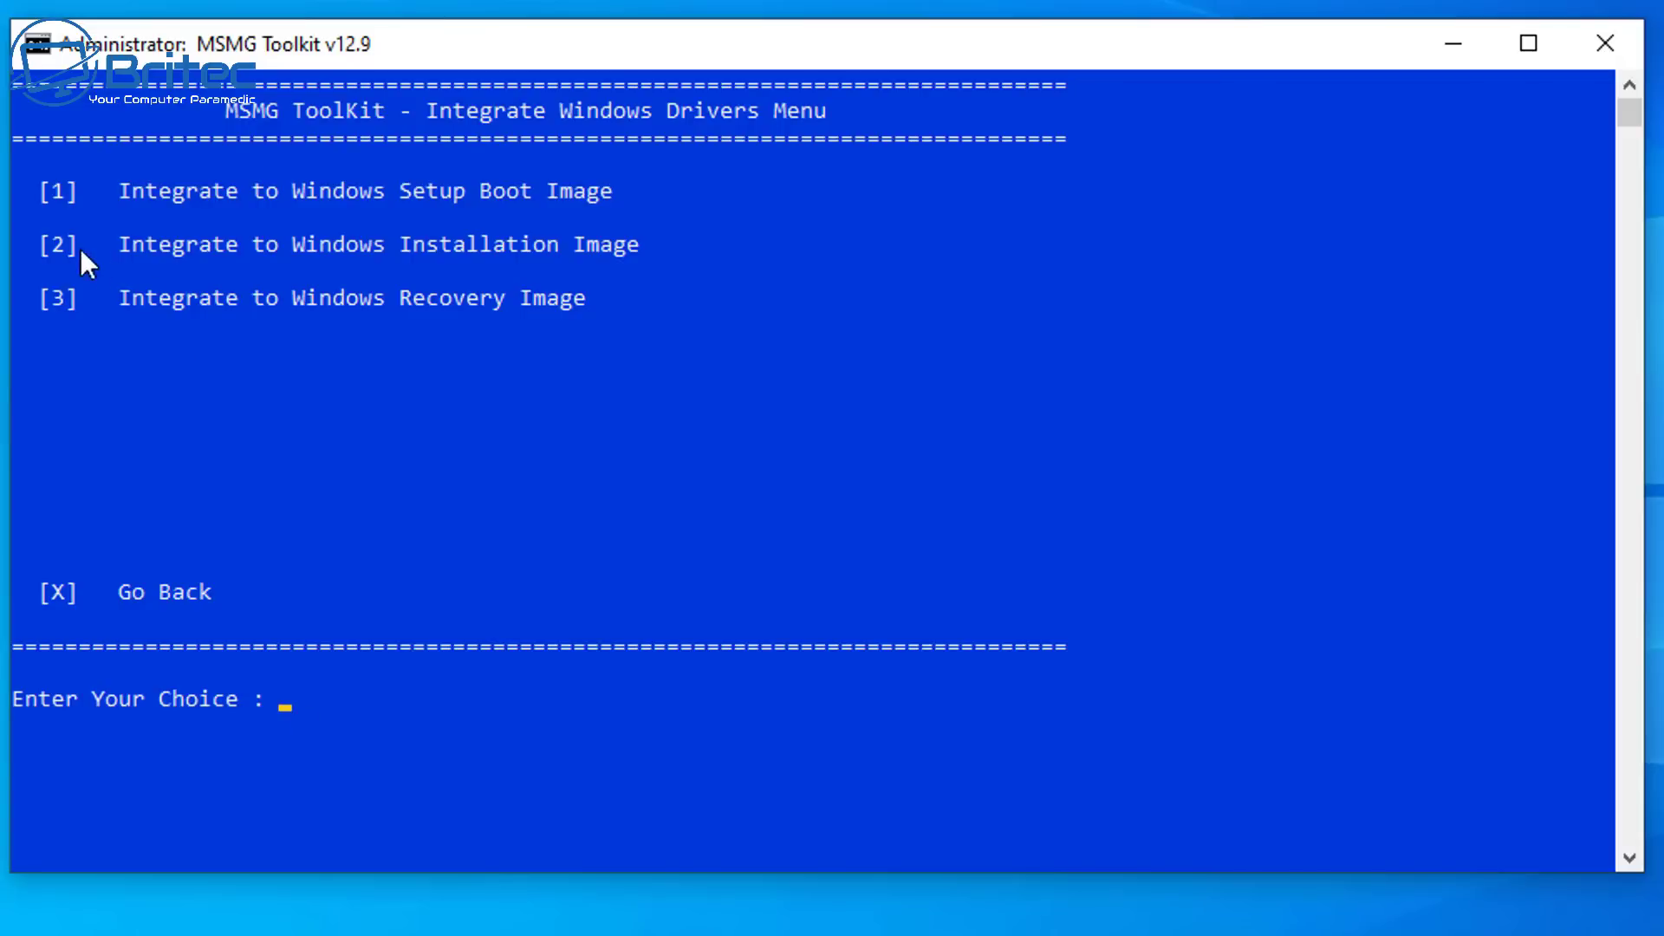
Step: Integrate the Windows drivers into the Windows Installation Image
{"action": "left_click_drag", "start_coordinate": [33, 240], "coordinate": [418, 278]}
{"action": "left_click_drag", "start_coordinate": [598, 265], "coordinate": [637, 252]}
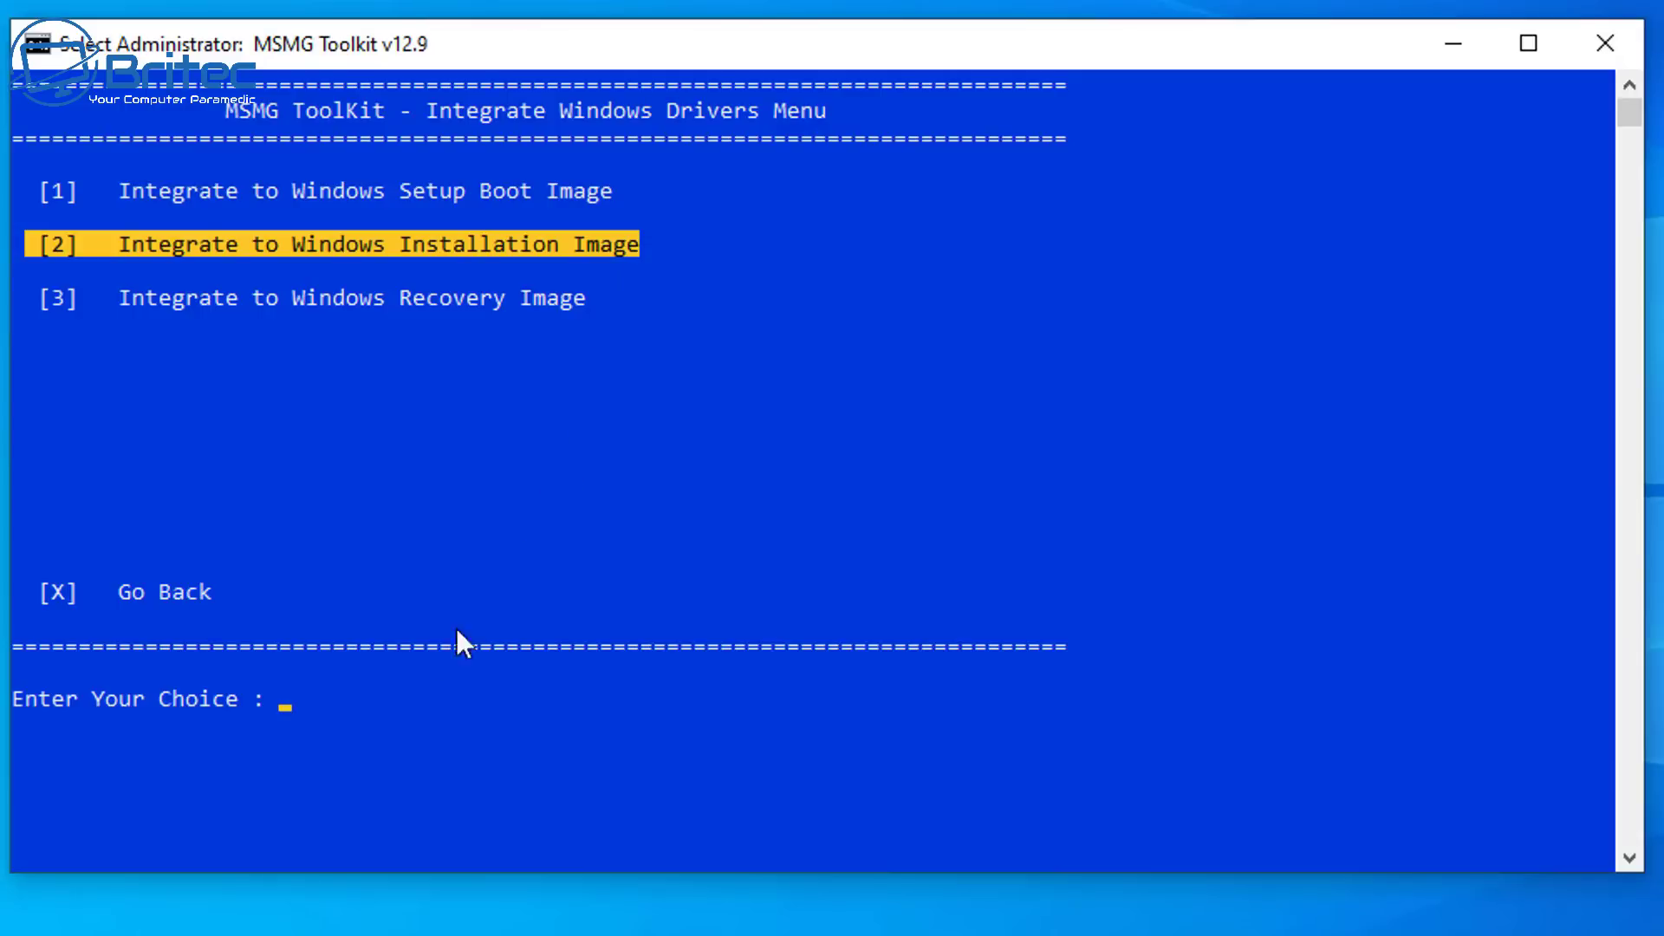
{"action": "key", "text": "2"}
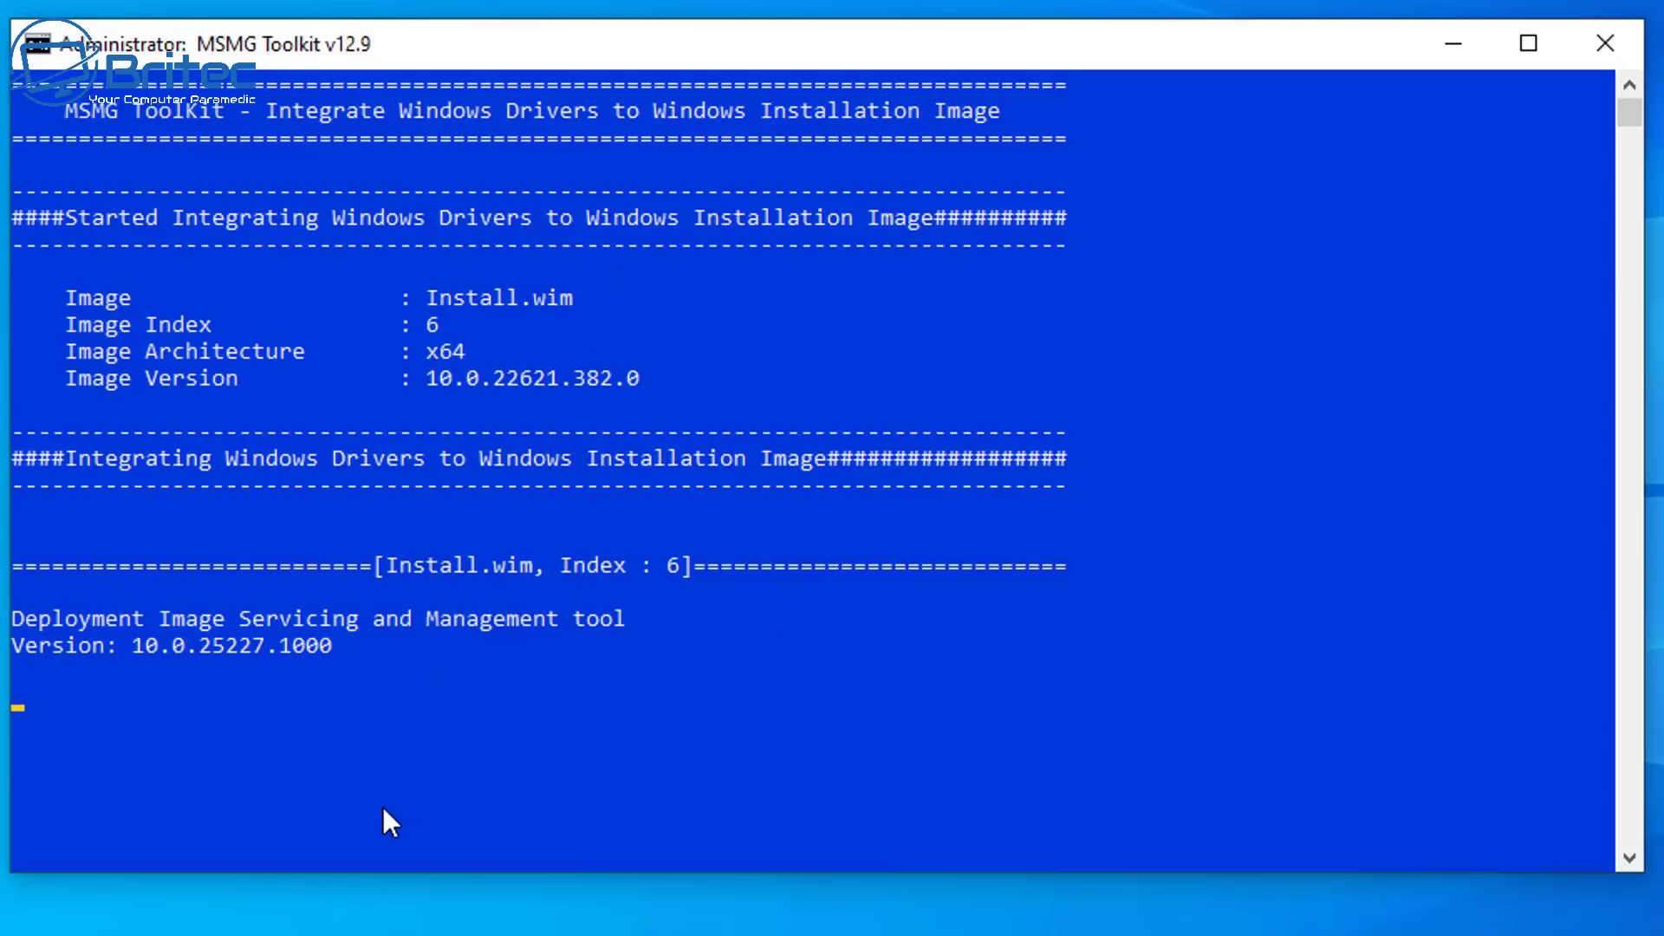
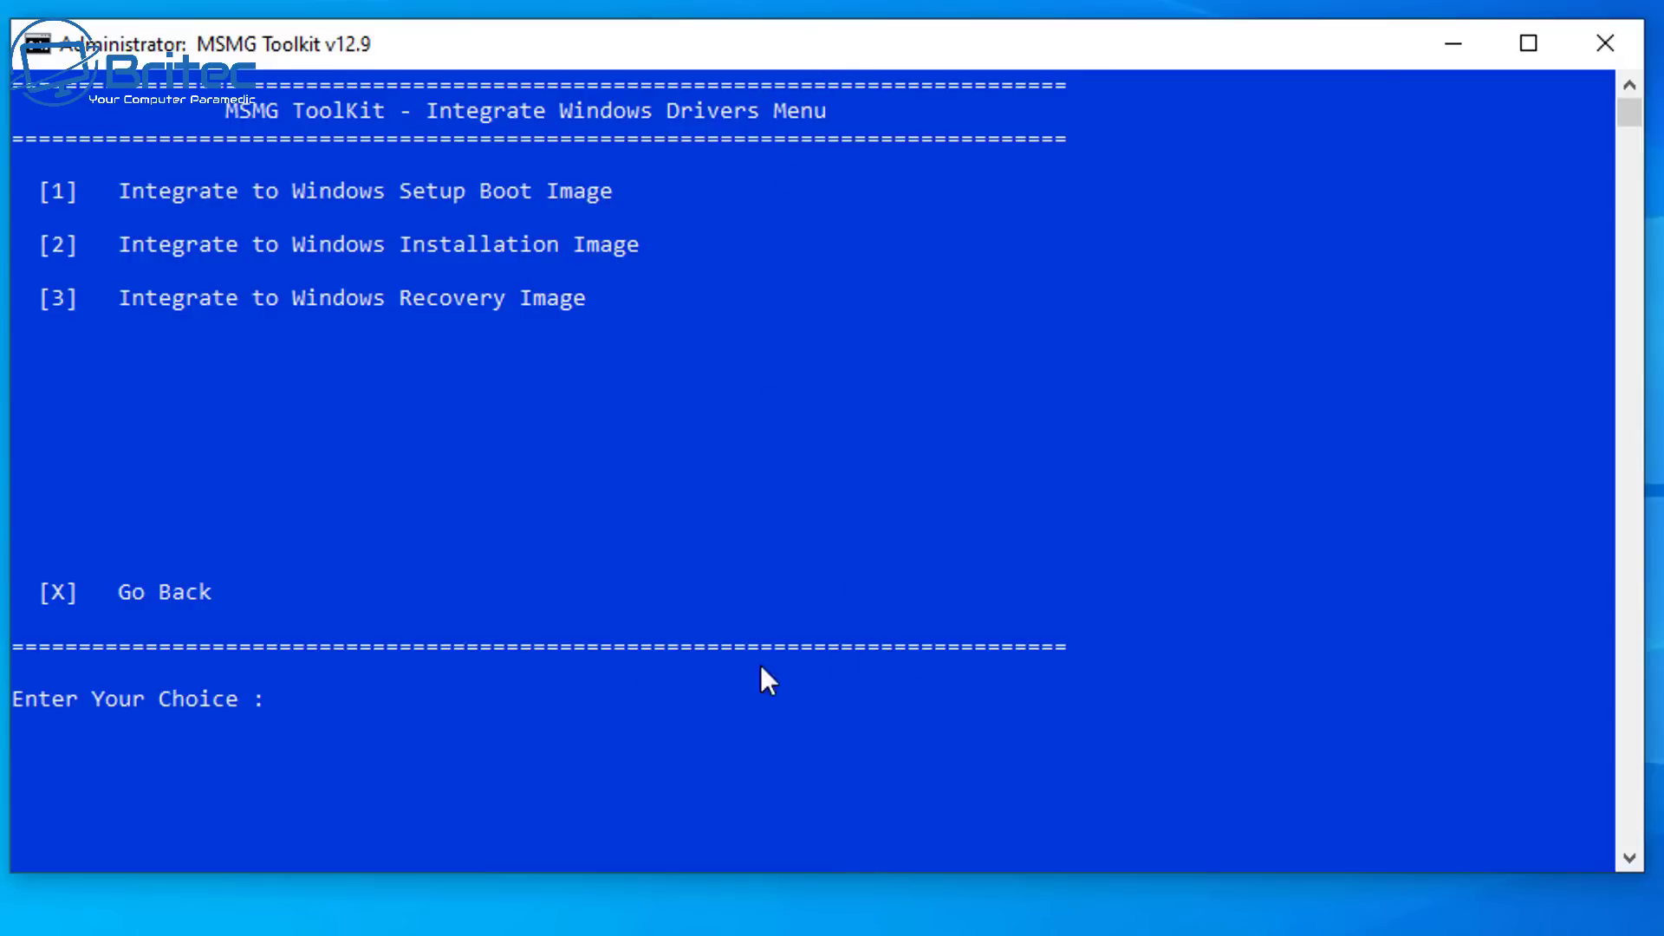
Step: Leave the driver integration options and return to the main choices of MSMG Toolkit
{"action": "left_click_drag", "start_coordinate": [22, 592], "coordinate": [249, 599]}
{"action": "left_click", "coordinate": [512, 804]}
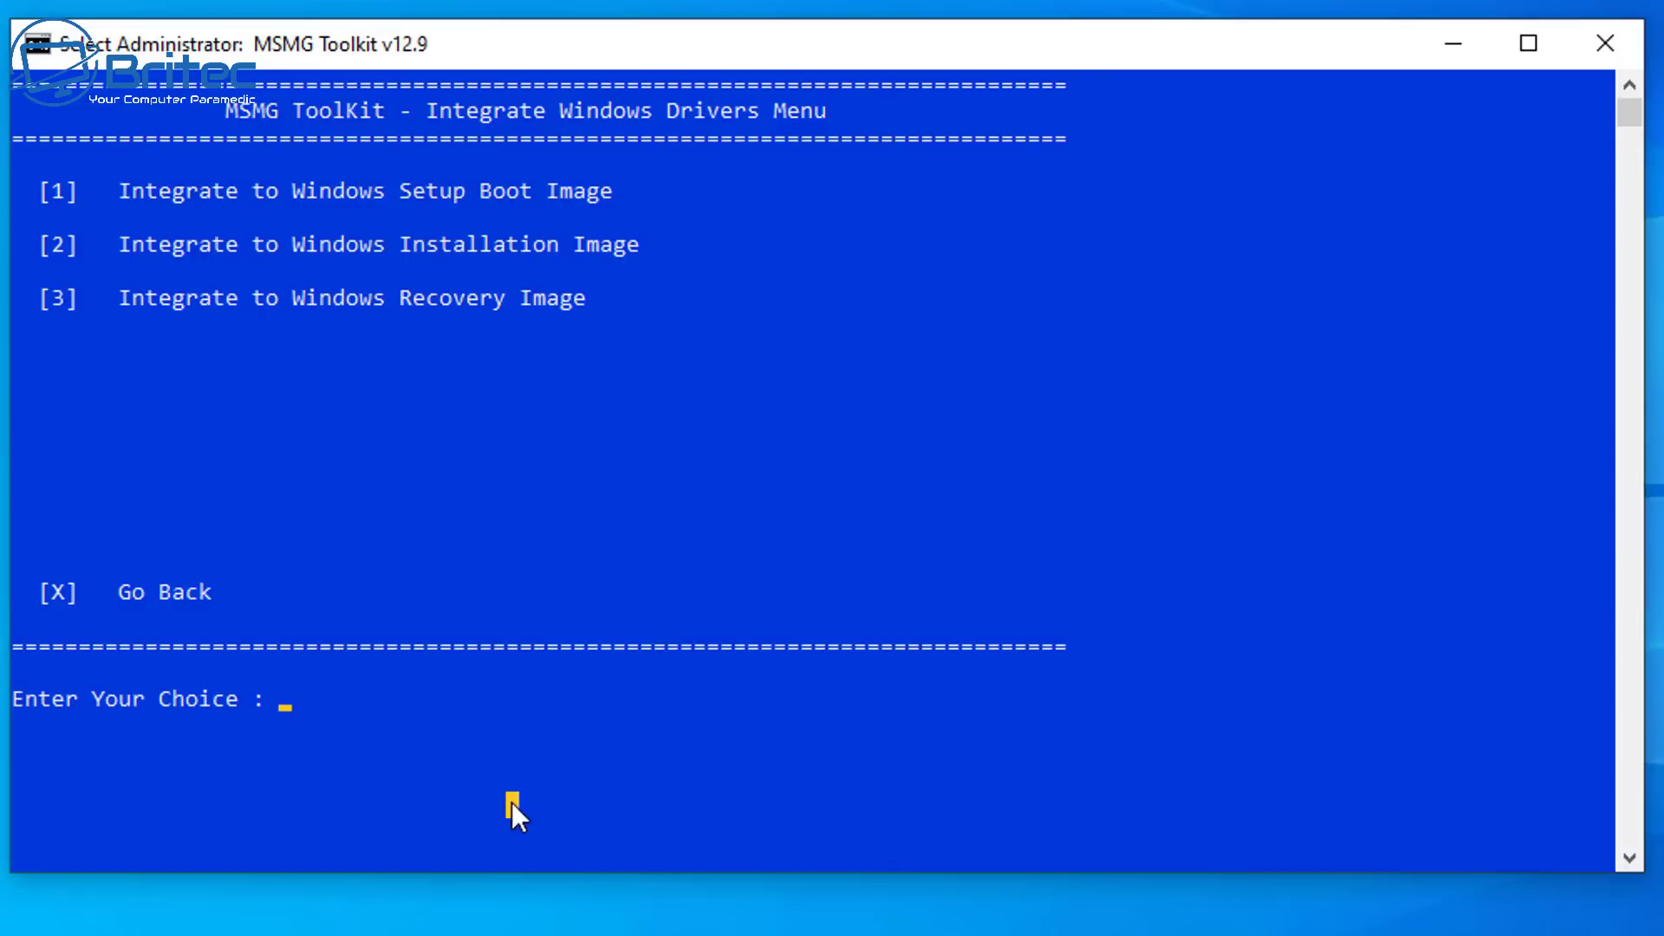
{"action": "key", "text": "x"}
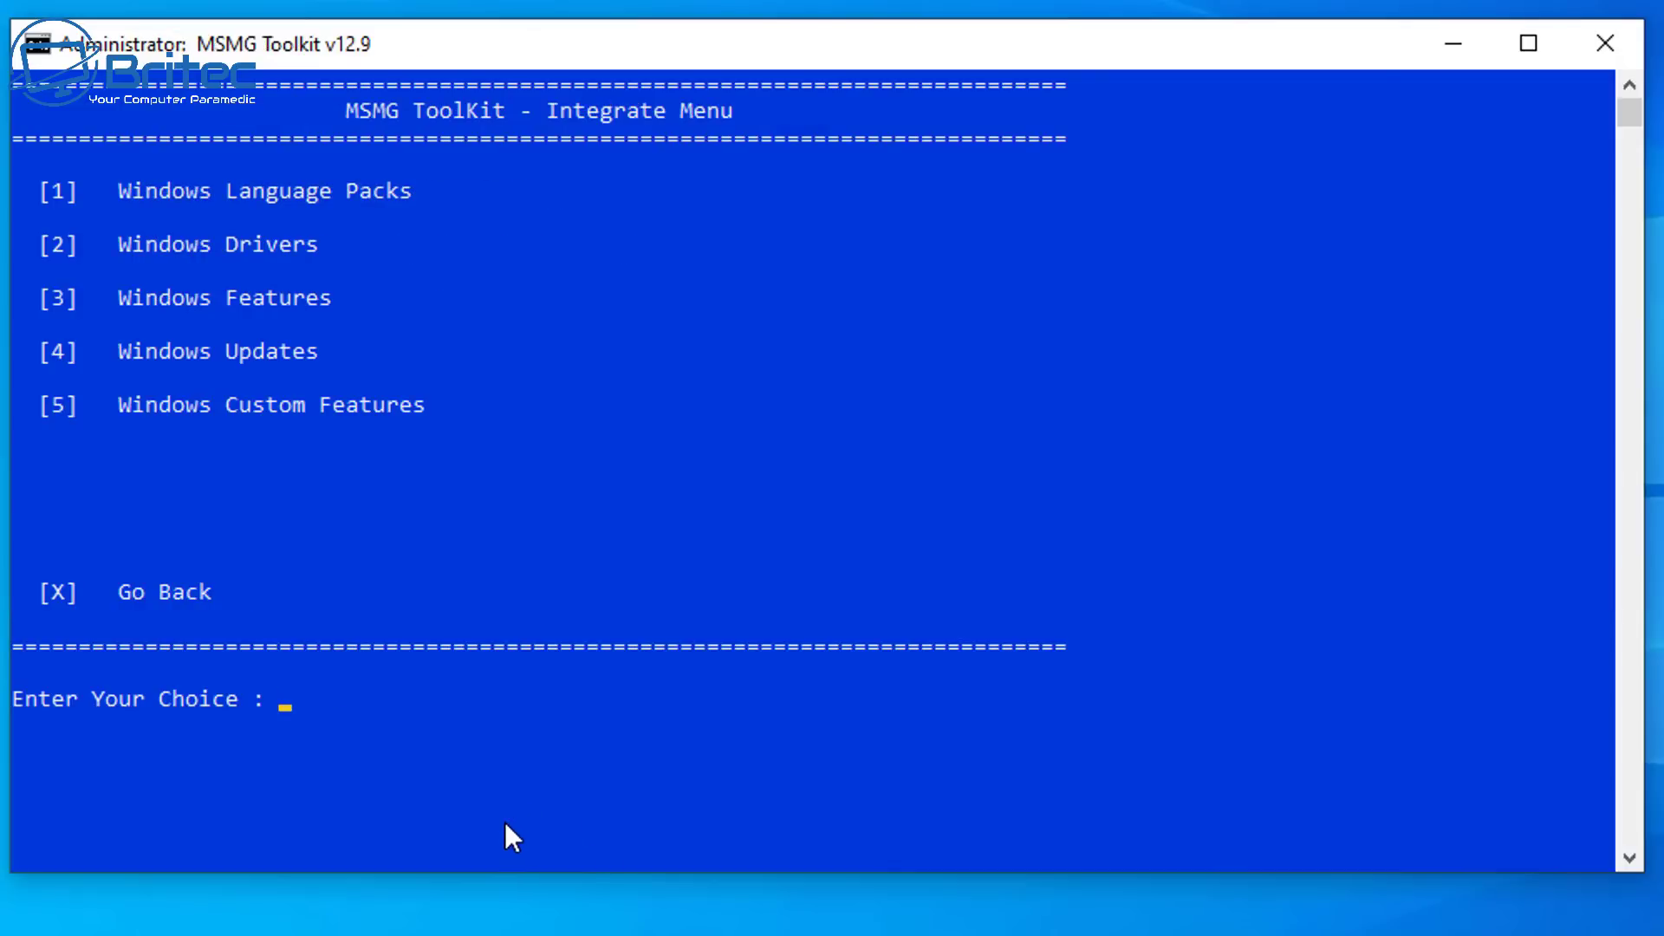
{"action": "left_click_drag", "start_coordinate": [27, 591], "coordinate": [267, 603]}
{"action": "left_click", "coordinate": [296, 761]}
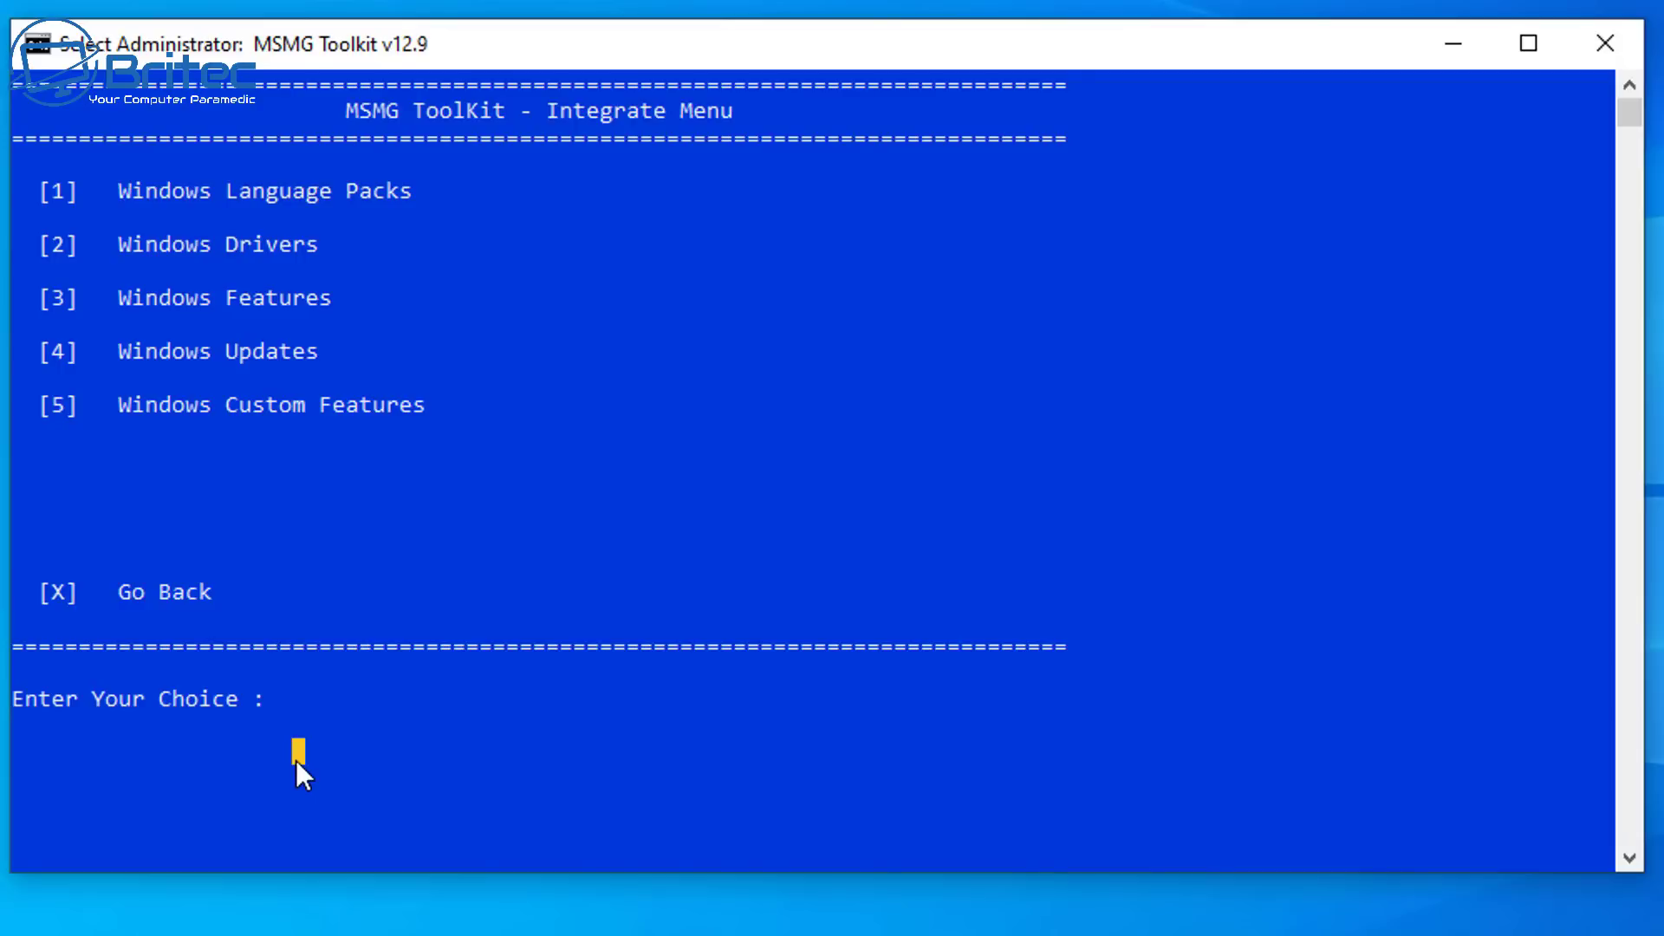
{"action": "key", "text": "x"}
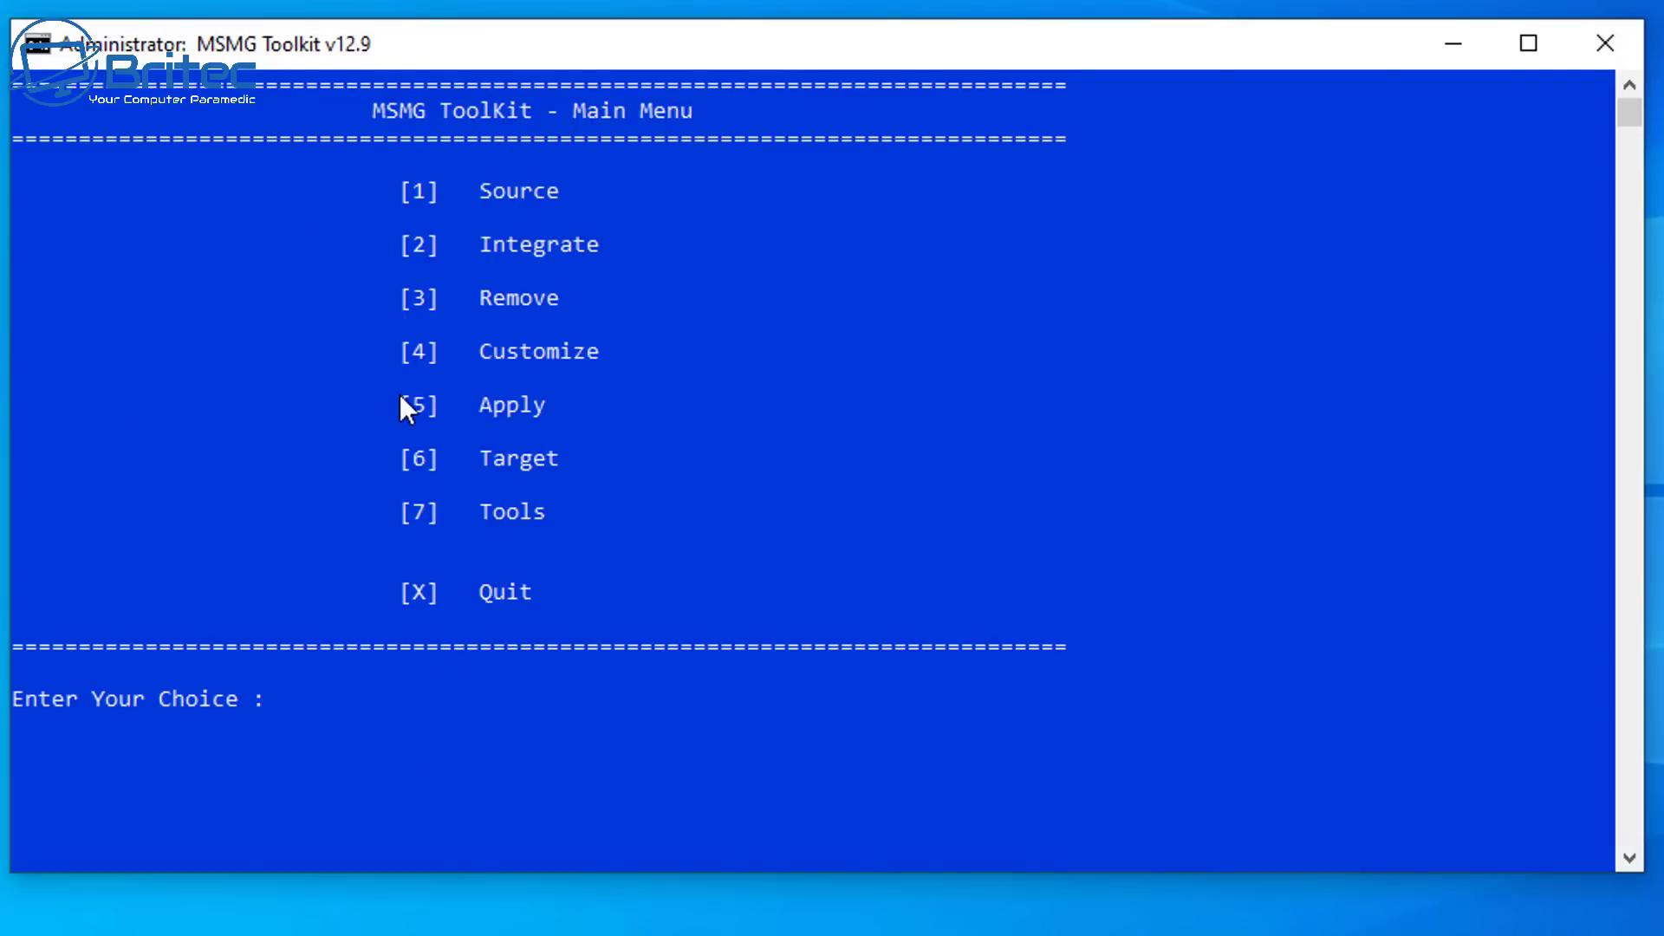
Step: Start applying and saving the changes to the source images
{"action": "left_click_drag", "start_coordinate": [396, 403], "coordinate": [568, 410]}
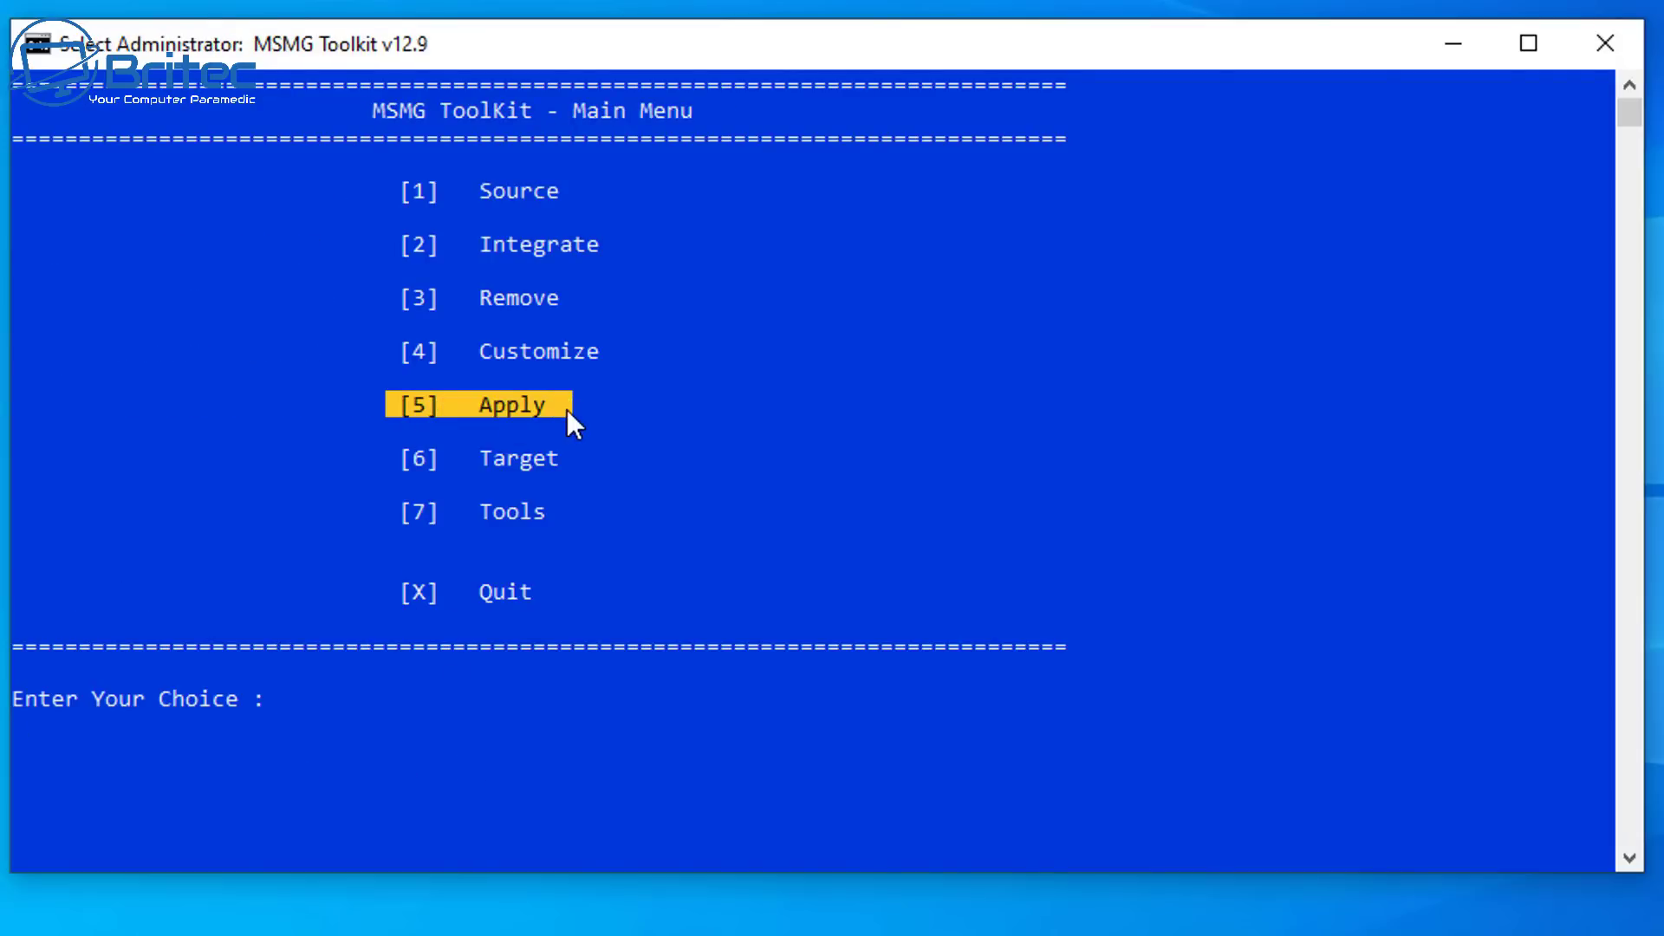
{"action": "left_click", "coordinate": [474, 743]}
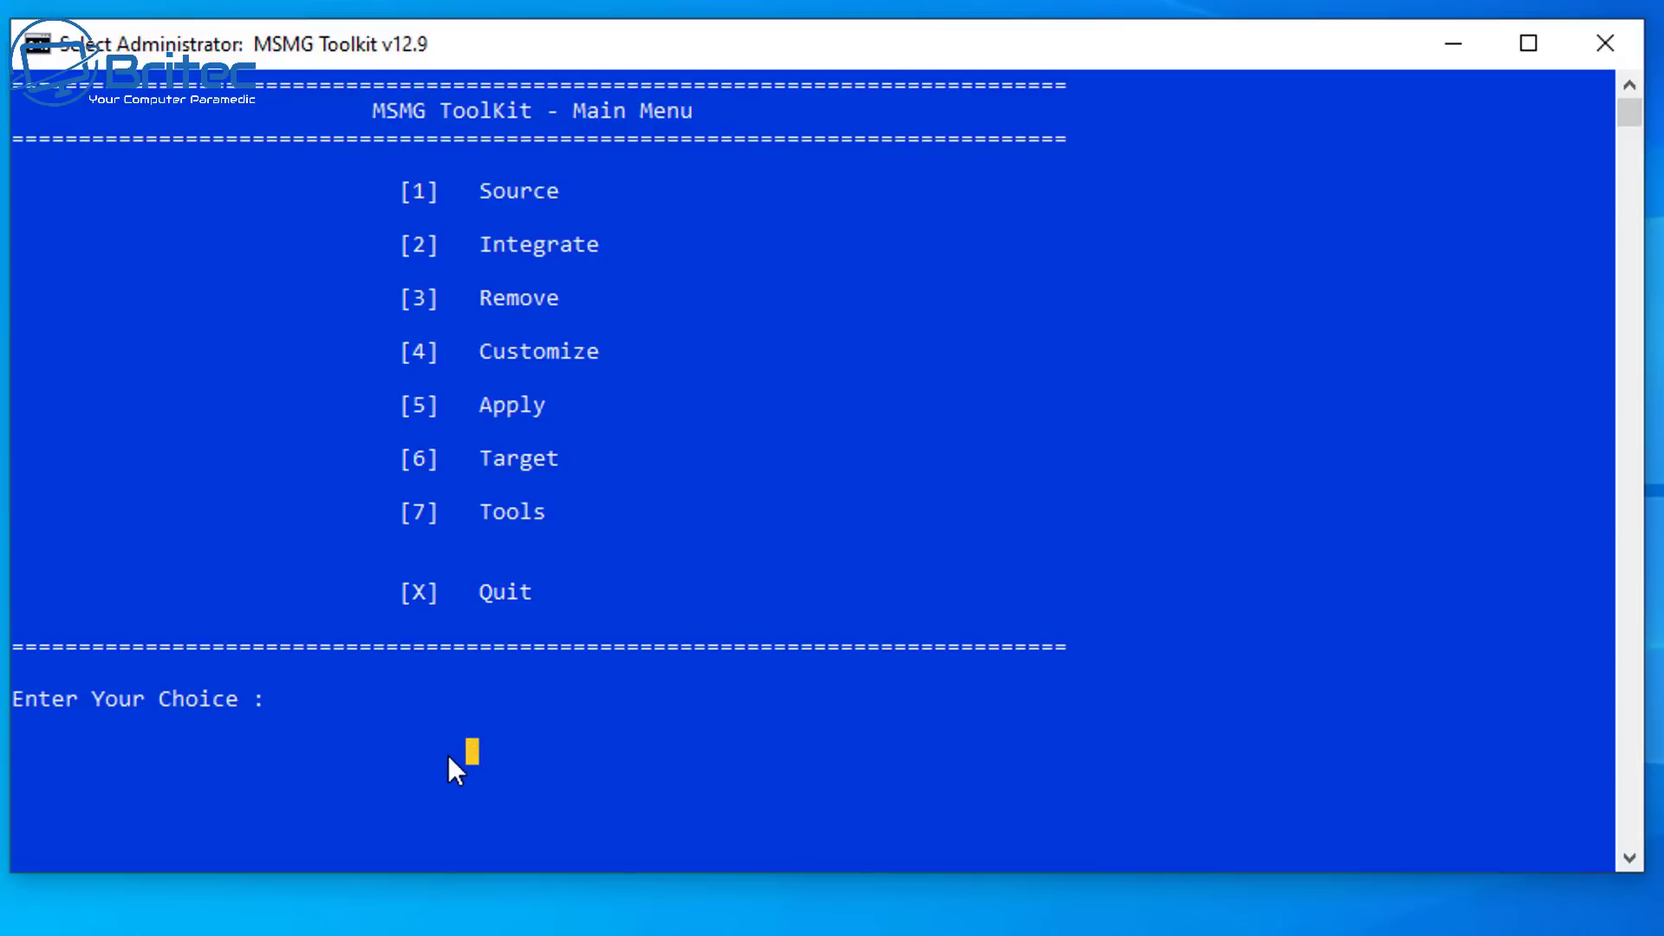
{"action": "type", "text": "5"}
{"action": "key", "text": "Return"}
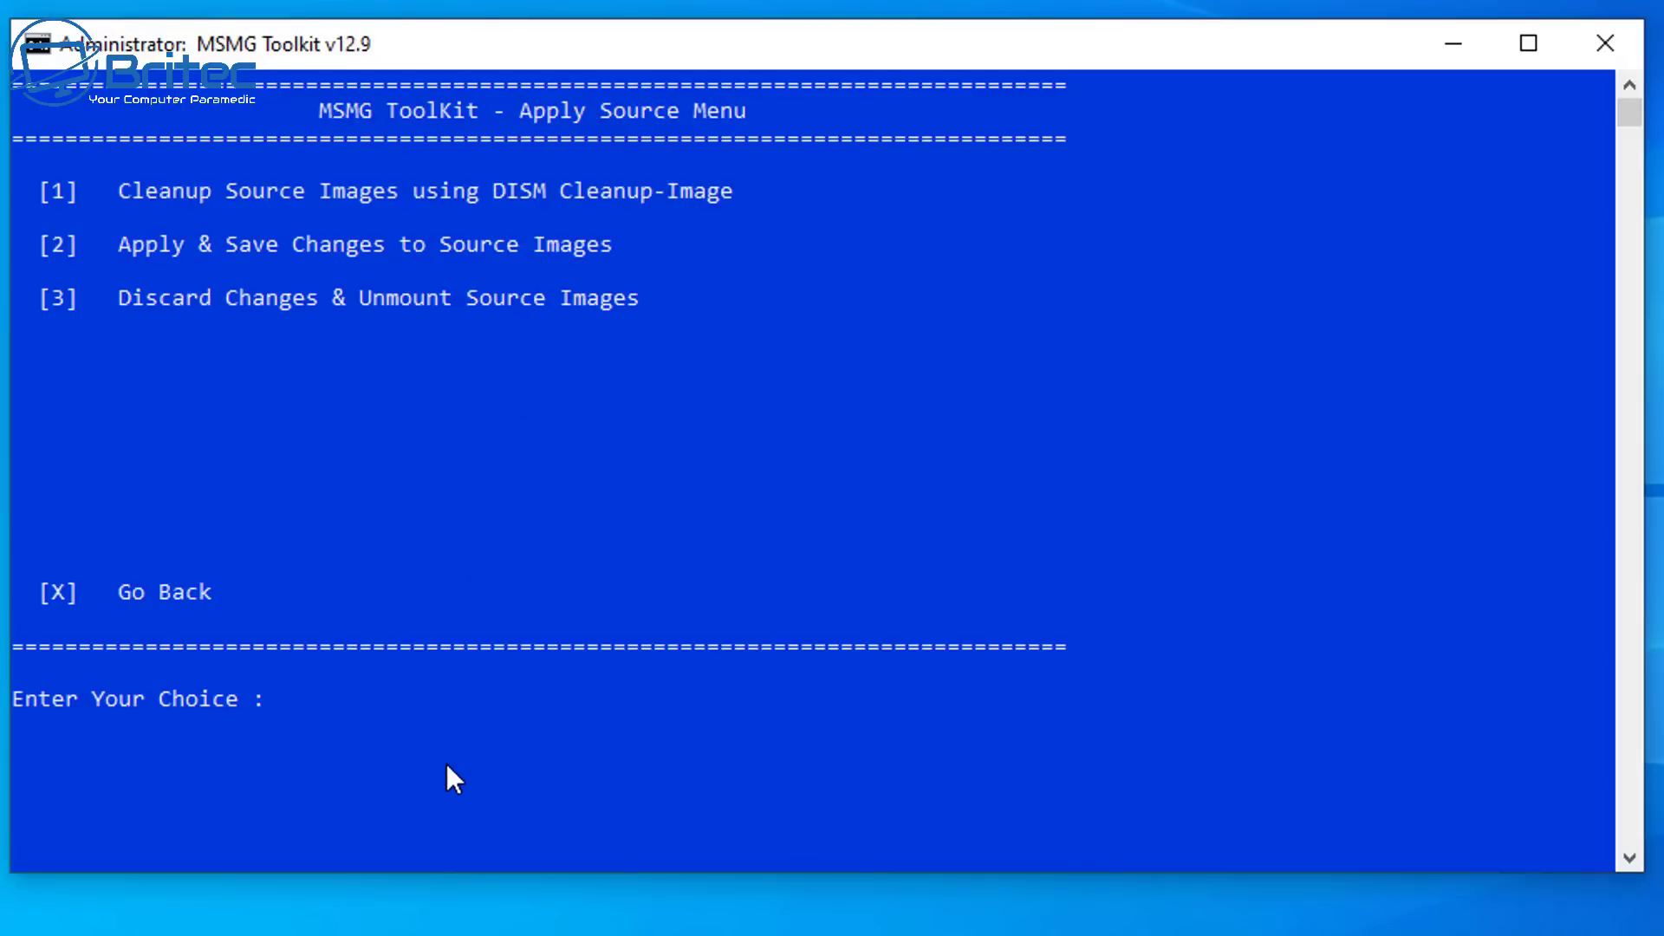
{"action": "left_click_drag", "start_coordinate": [31, 246], "coordinate": [626, 250]}
{"action": "left_click", "coordinate": [300, 780]}
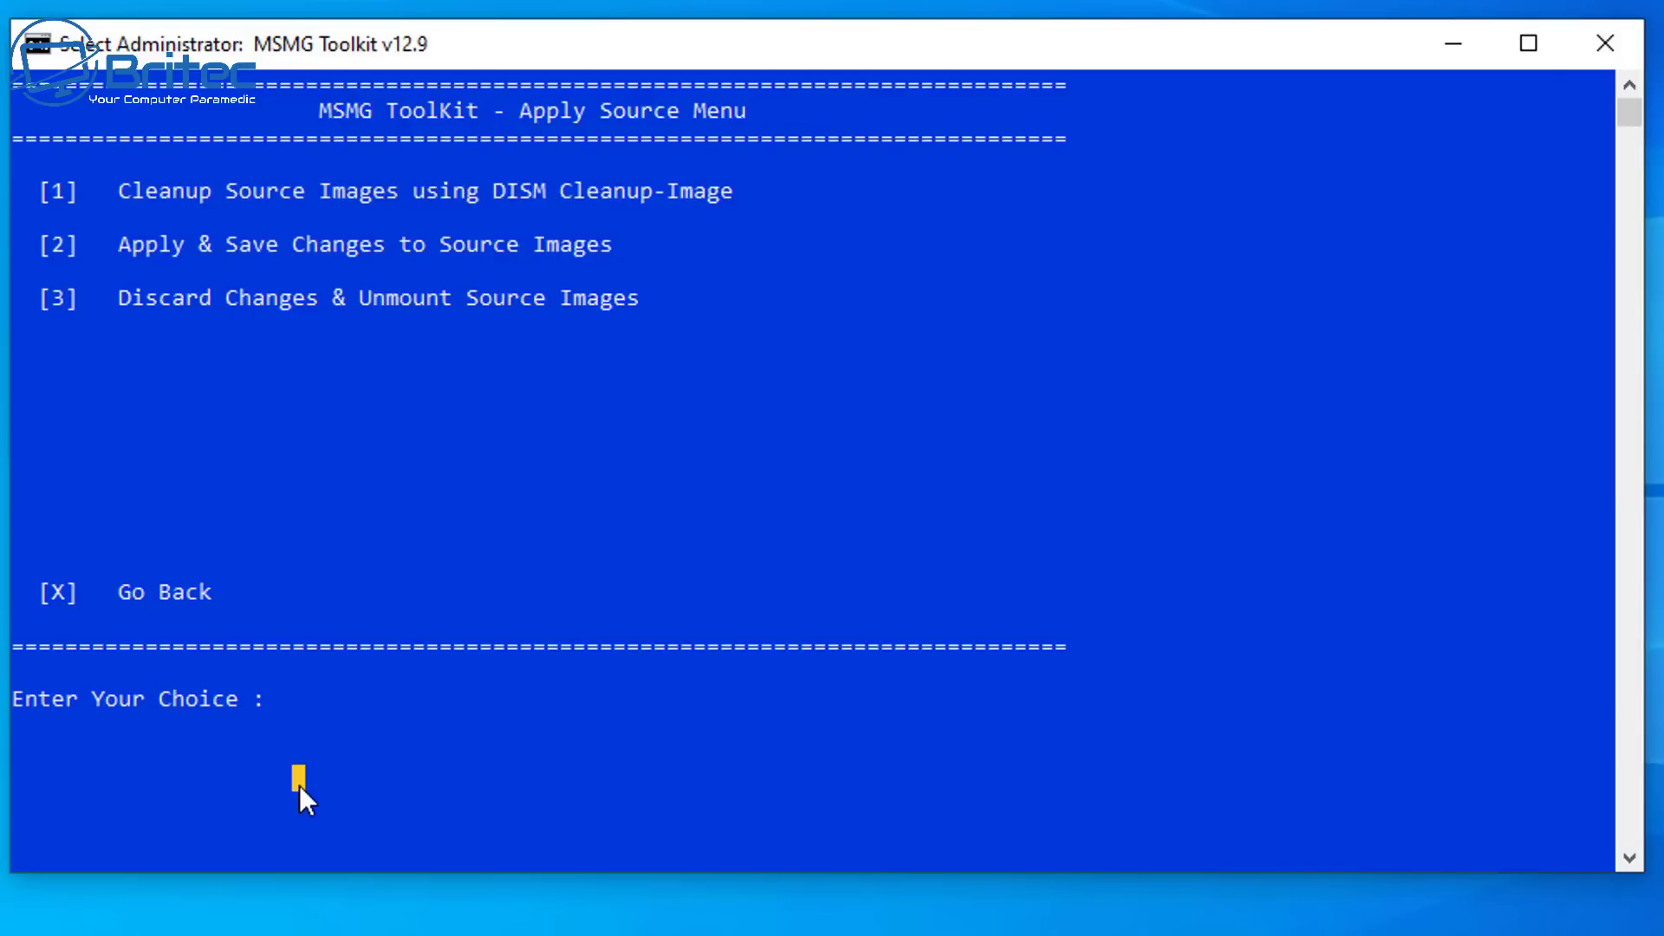
{"action": "type", "text": "2"}
{"action": "key", "text": "Return"}
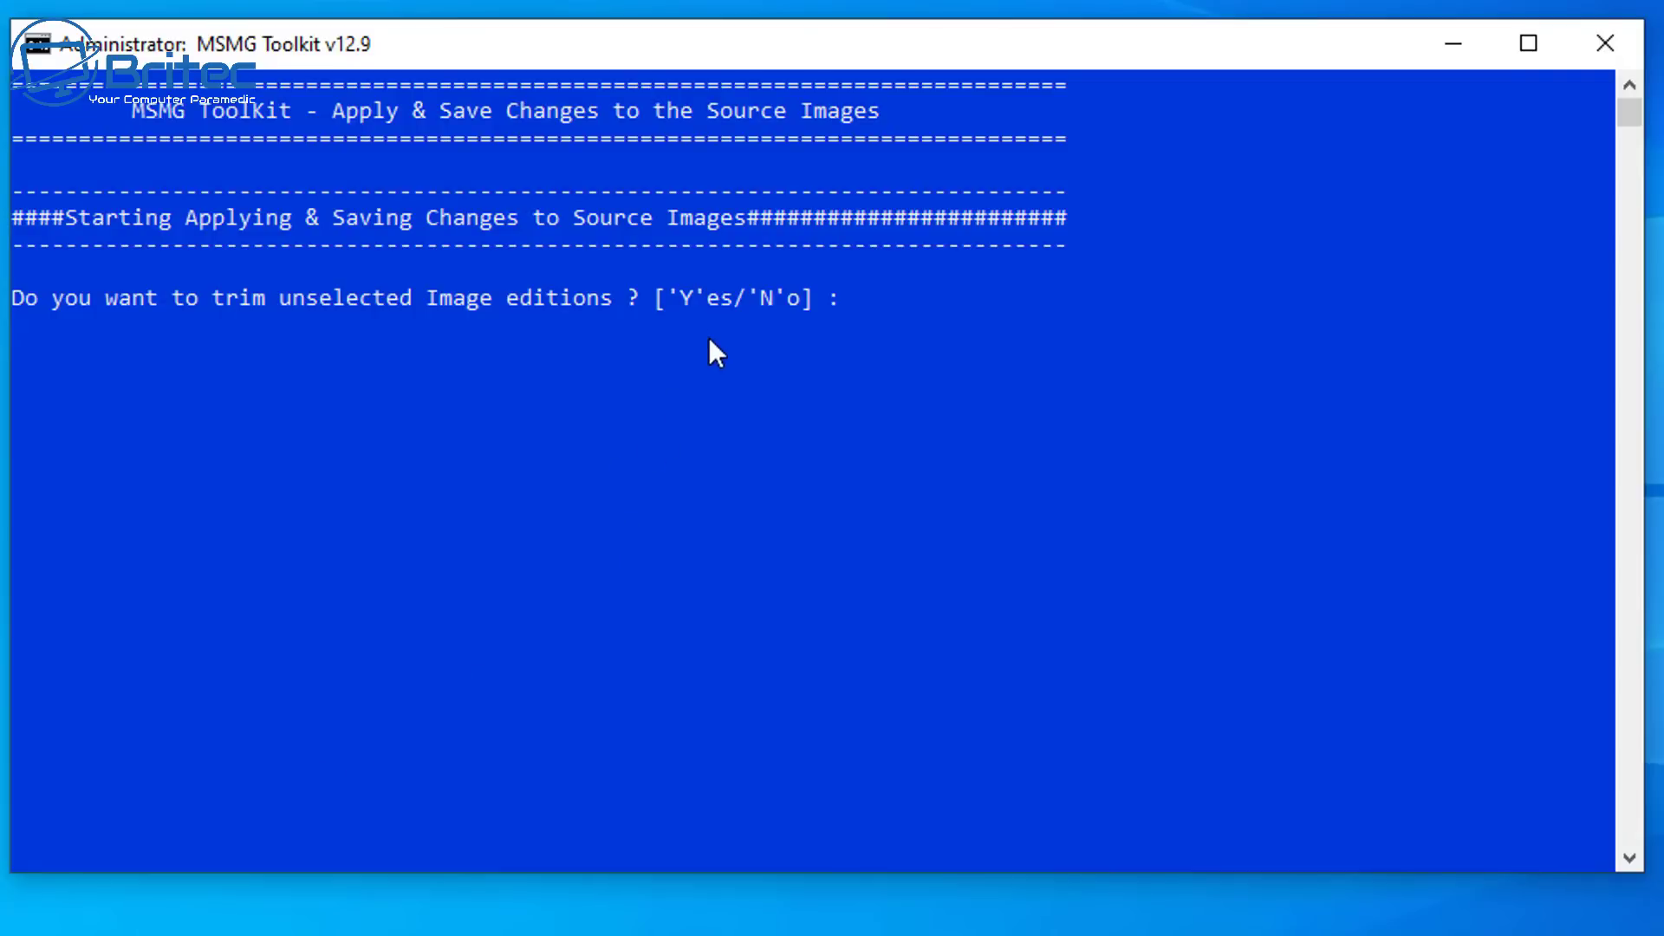
Step: Agree to trim the unselected image editions and clean up the image folder, and return to the main choices once saving completes
{"action": "left_click_drag", "start_coordinate": [678, 300], "coordinate": [729, 299]}
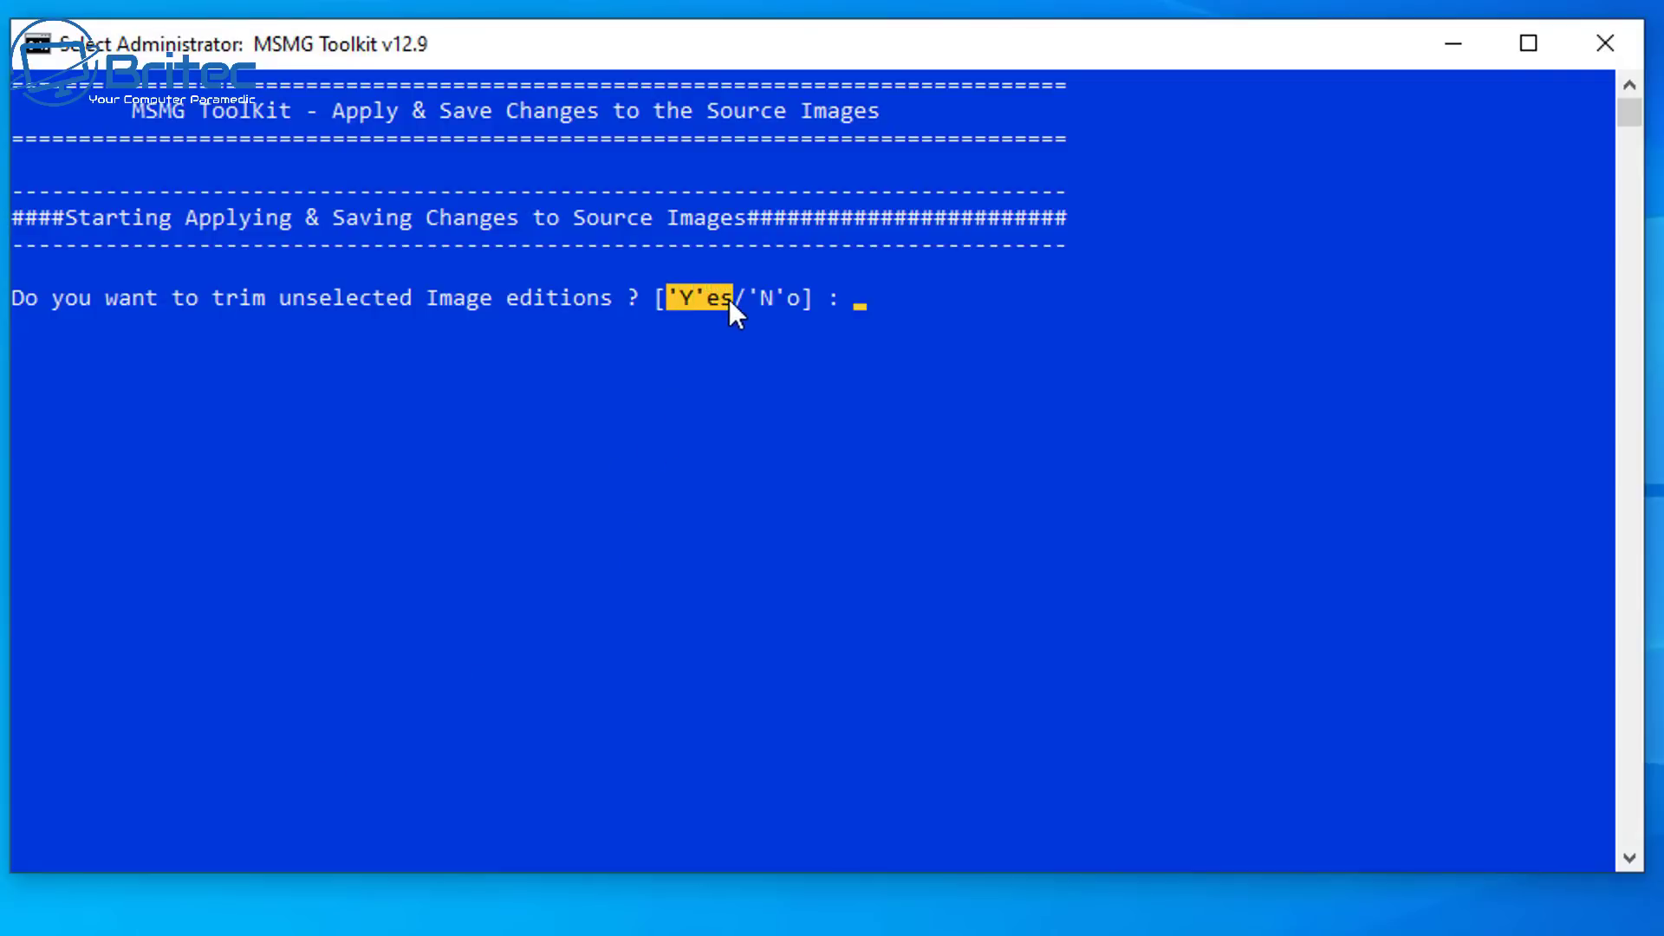
{"action": "right_click", "coordinate": [706, 480]}
{"action": "type", "text": "Y"}
{"action": "key", "text": "Return"}
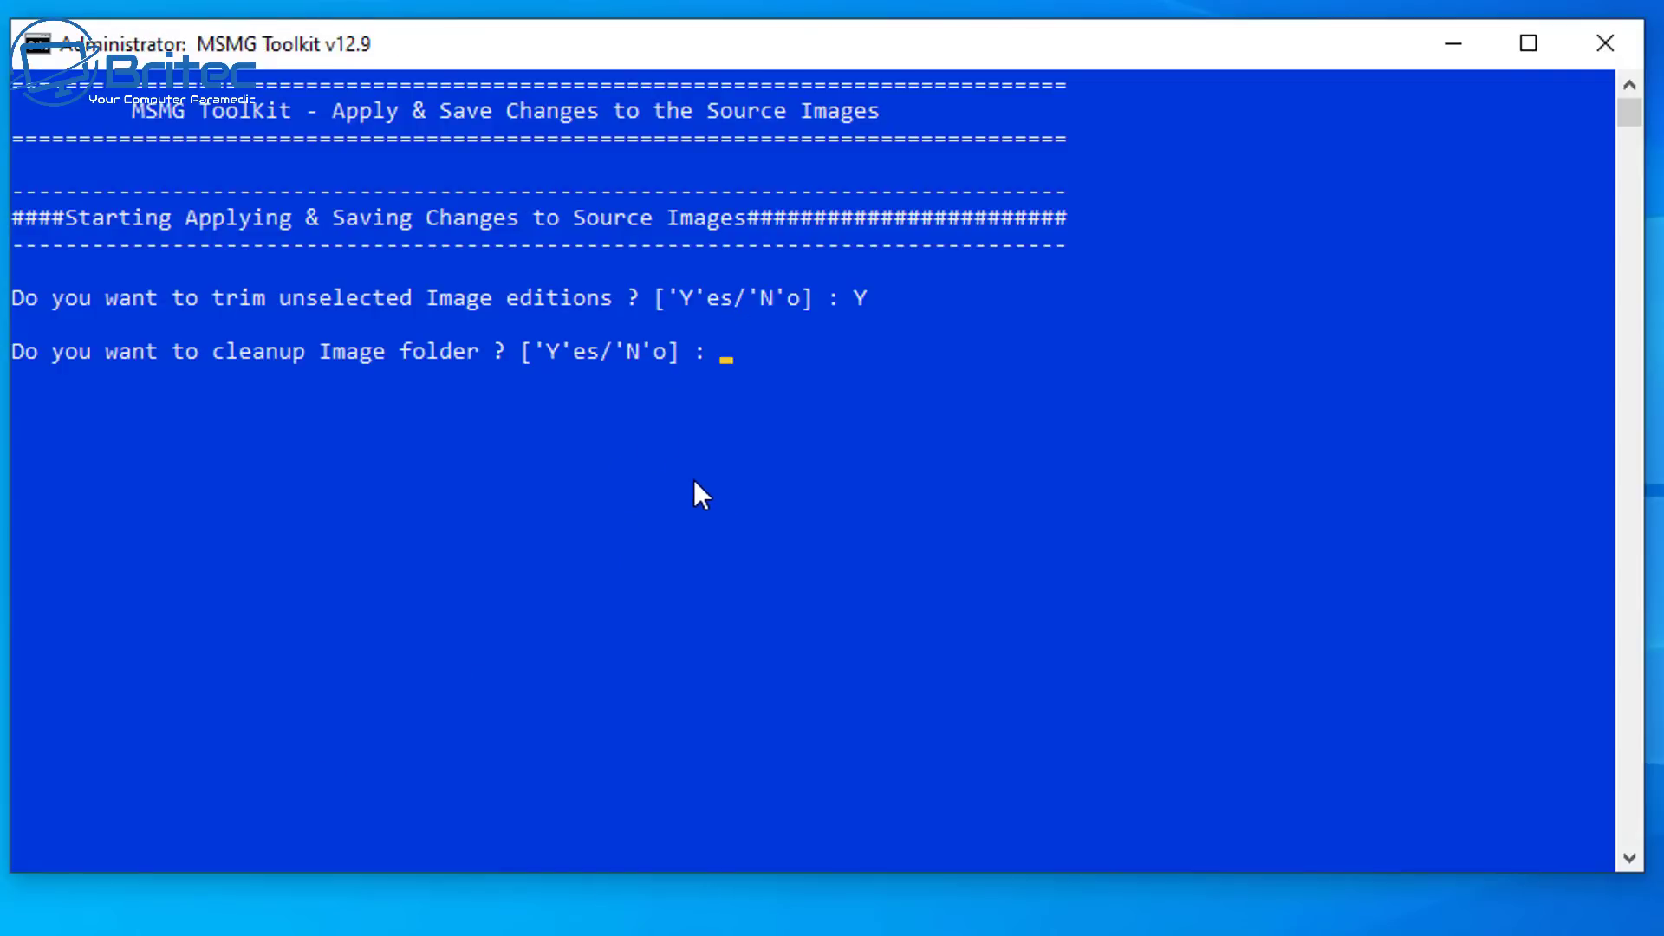
{"action": "left_click_drag", "start_coordinate": [539, 351], "coordinate": [597, 353]}
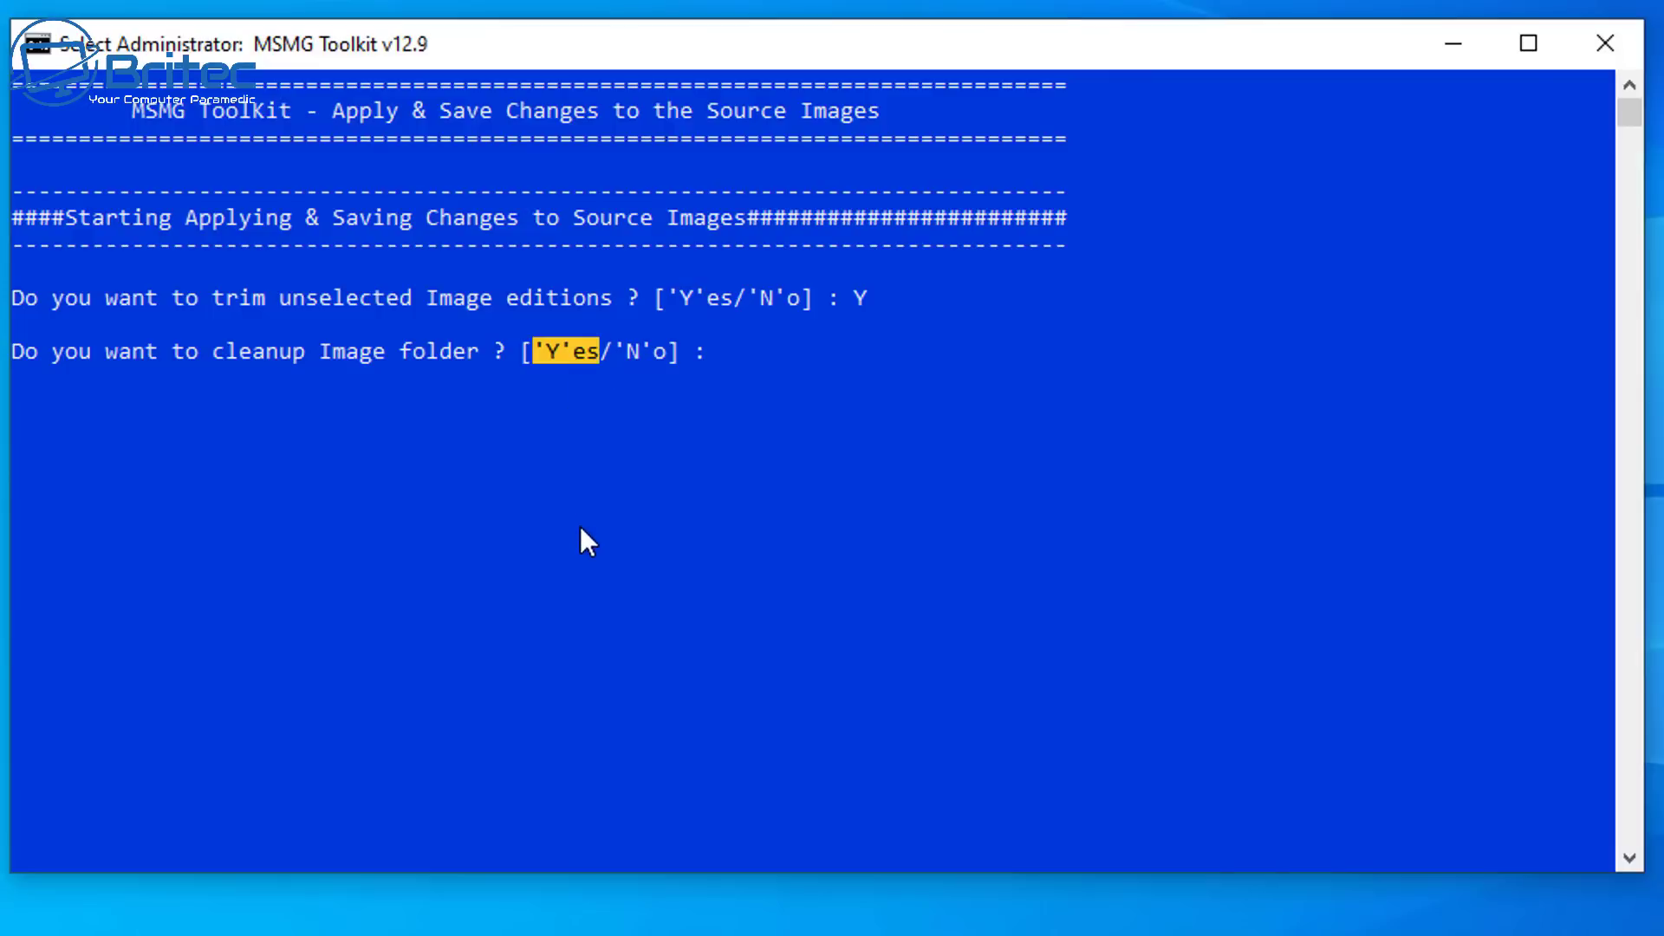
{"action": "left_click", "coordinate": [750, 482]}
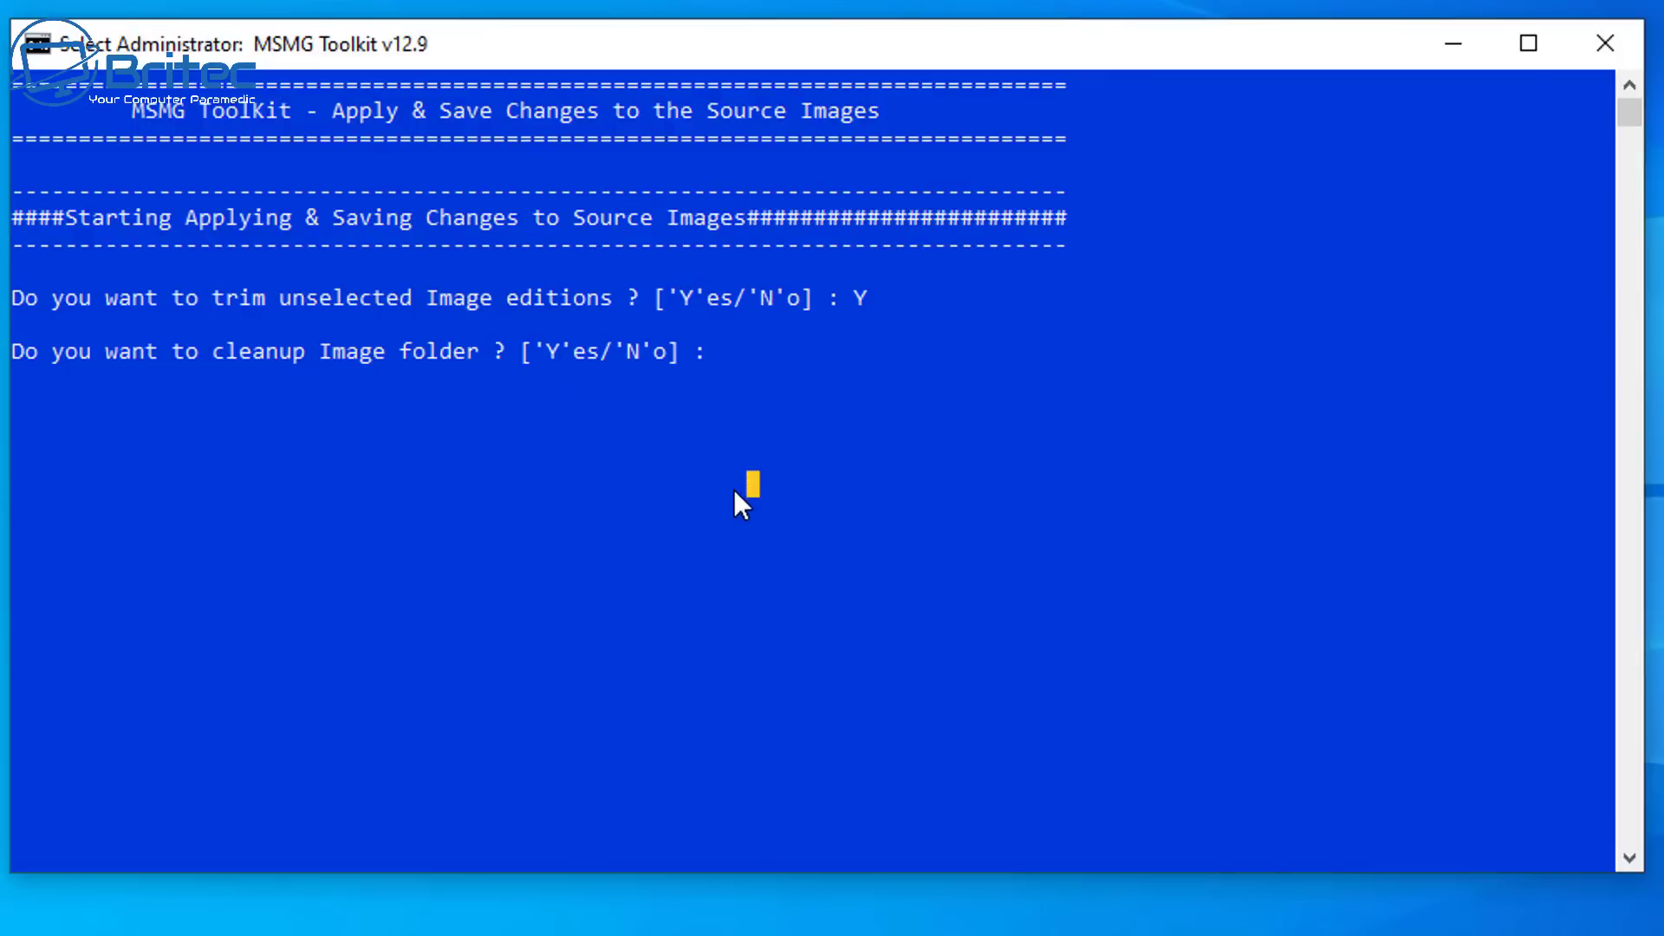
{"action": "type", "text": "Y"}
{"action": "key", "text": "Return"}
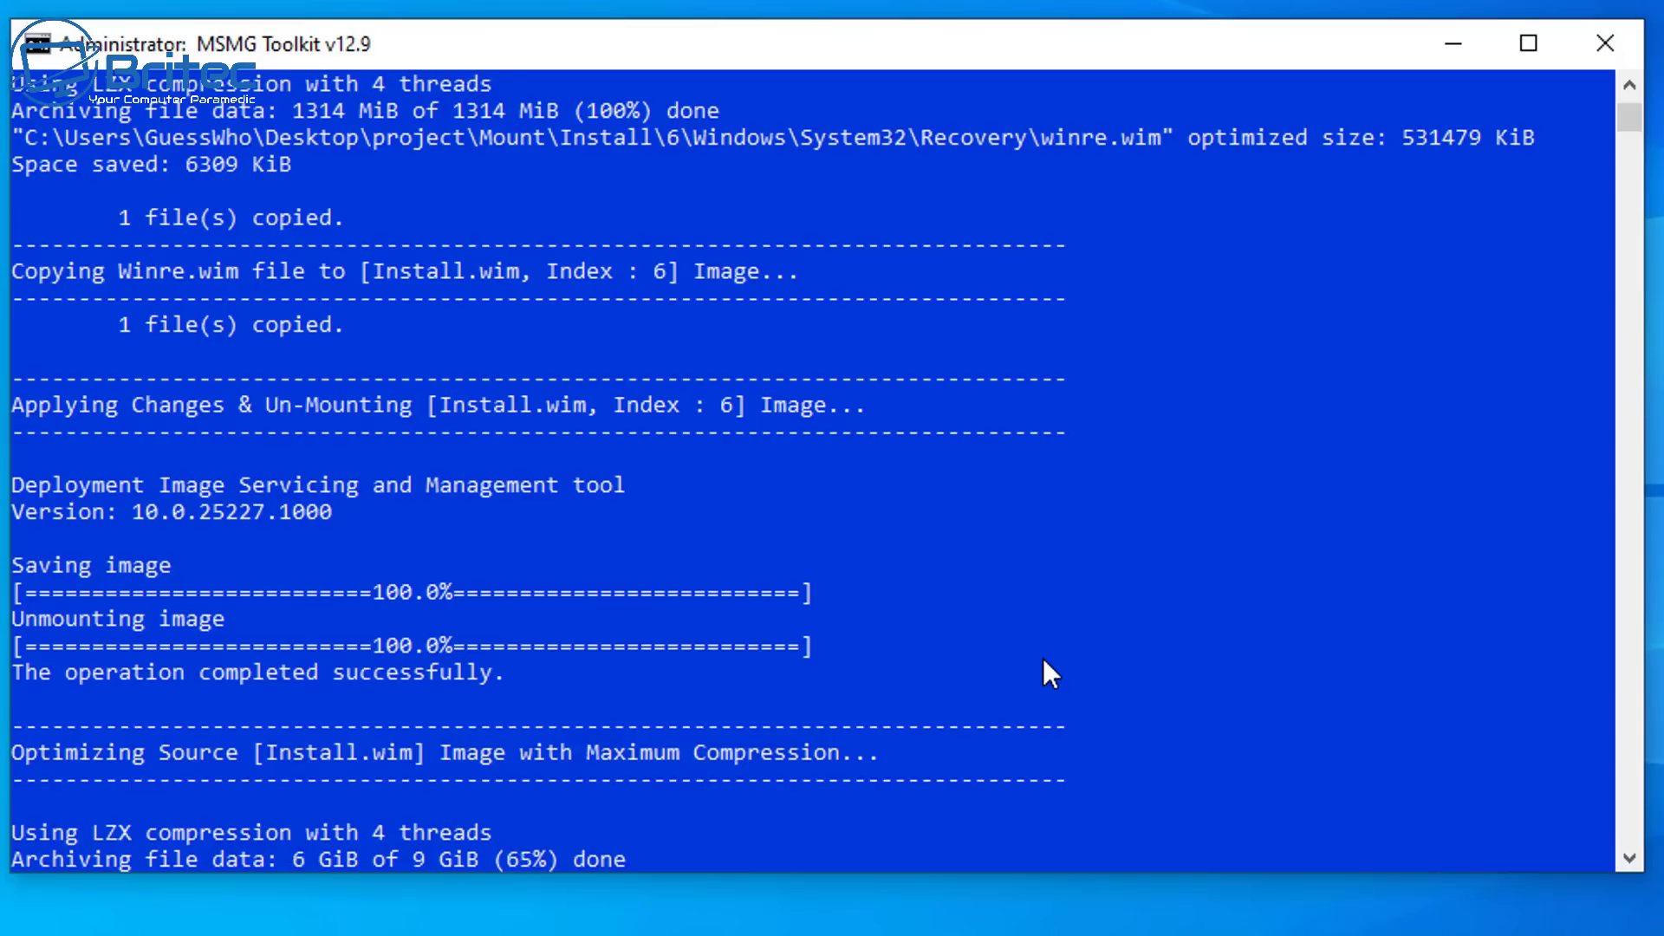
{"action": "key", "text": "Return"}
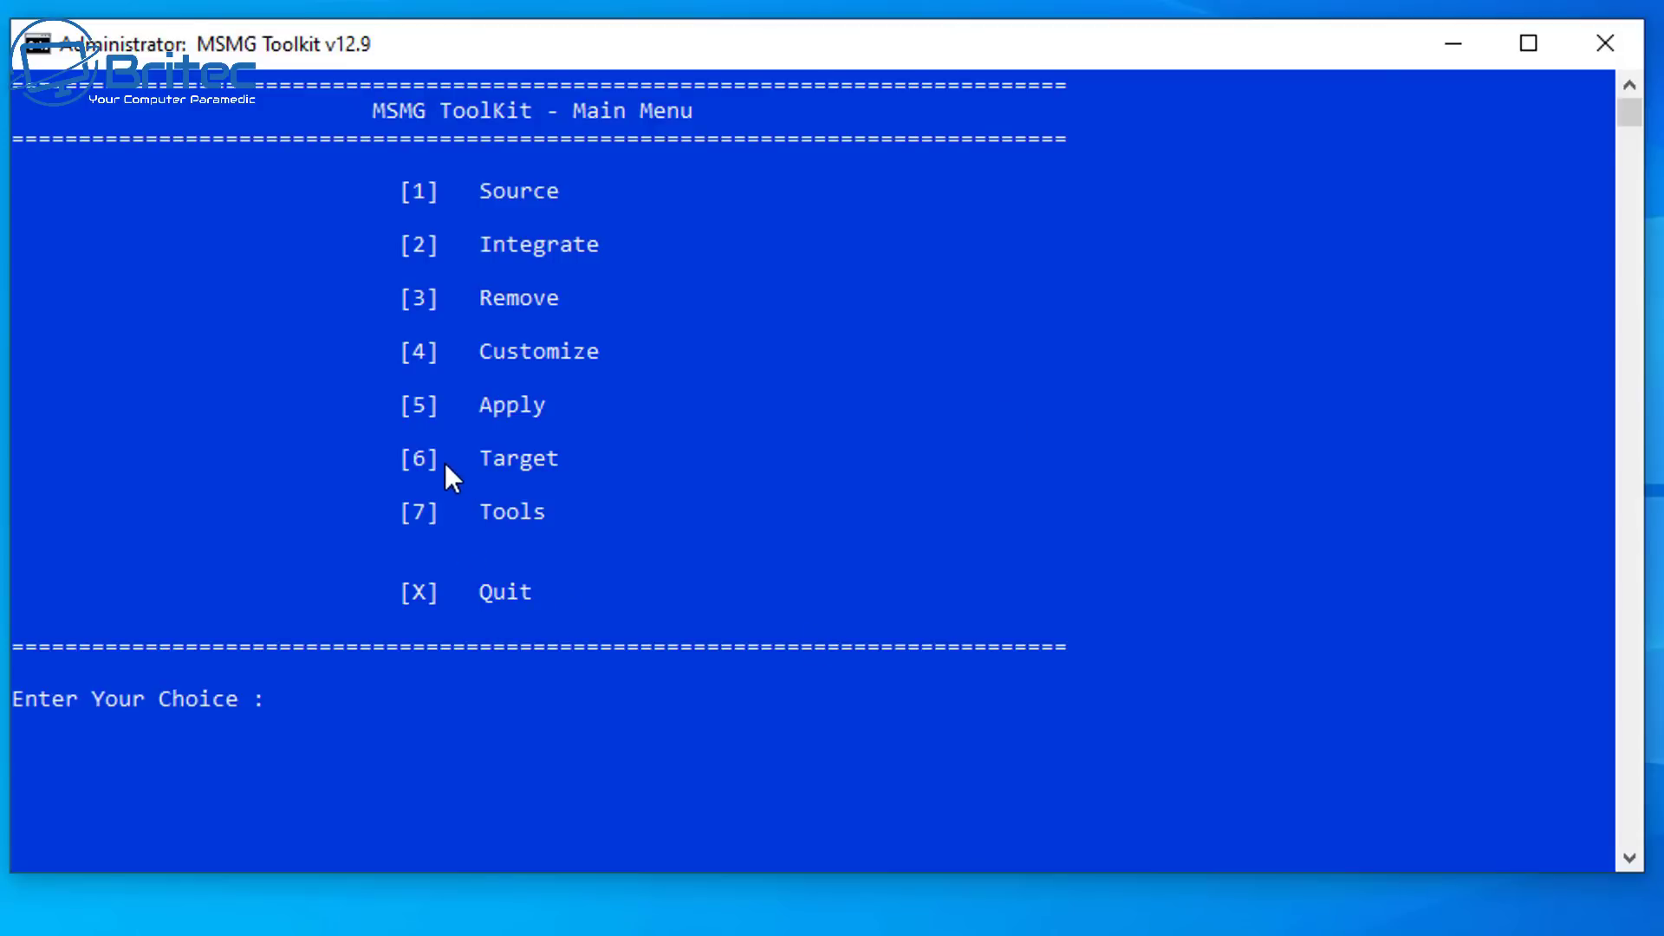
Step: Choose to make a DVD ISO image as the target
{"action": "left_click_drag", "start_coordinate": [400, 452], "coordinate": [568, 468]}
{"action": "left_click", "coordinate": [605, 698]}
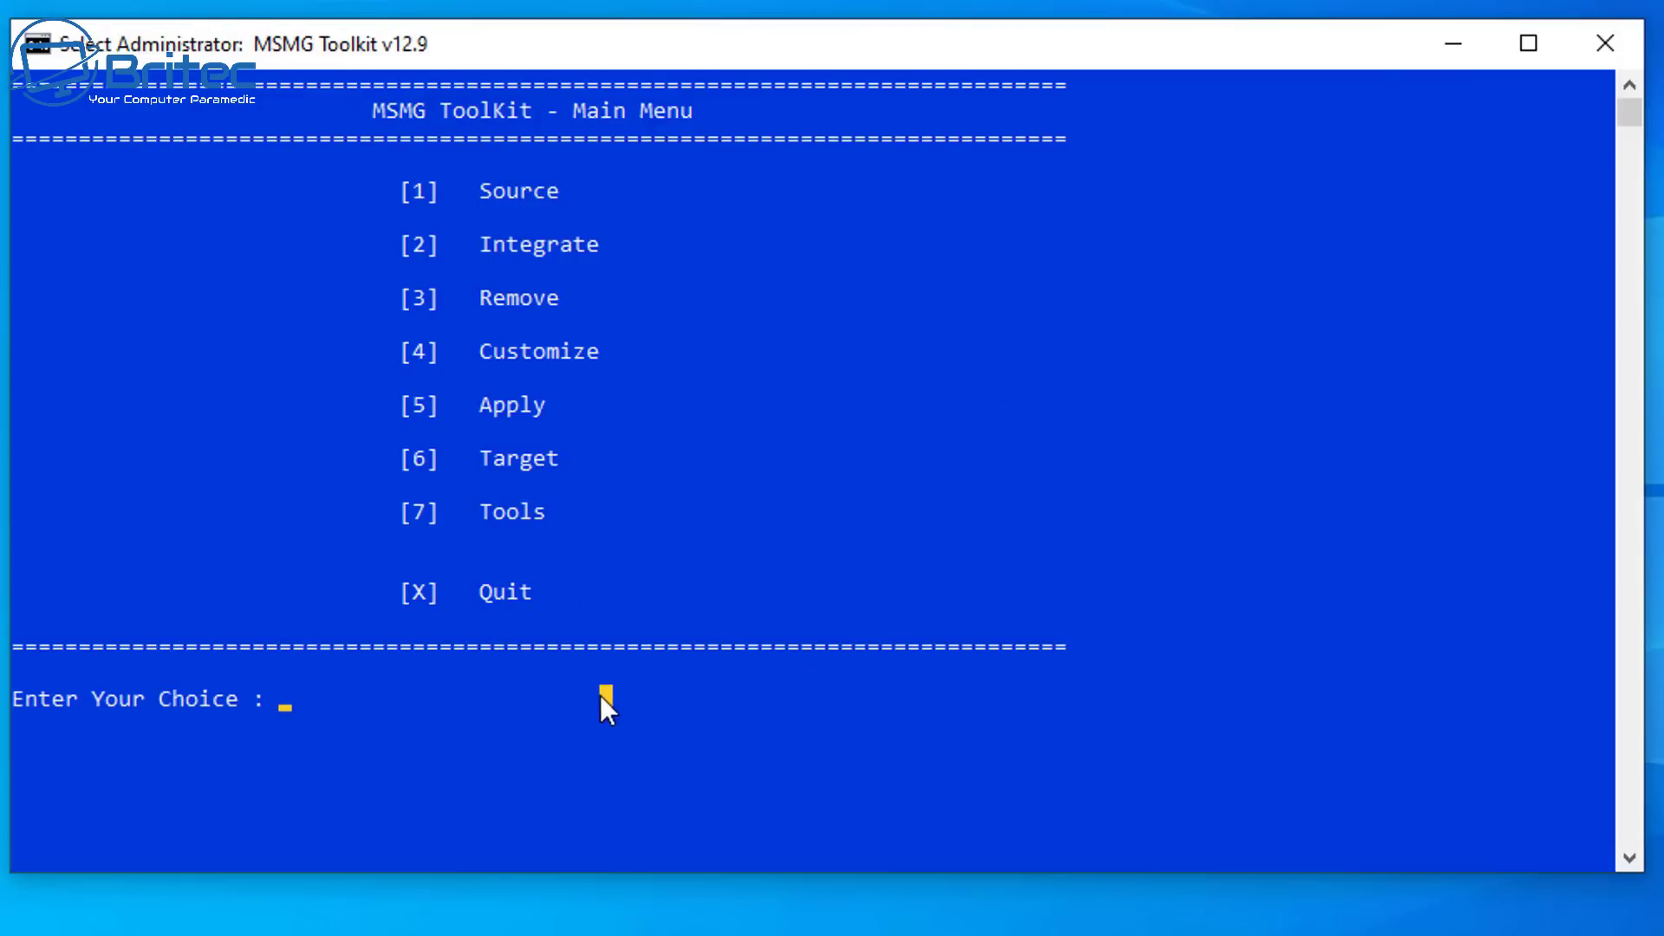
{"action": "key", "text": "6"}
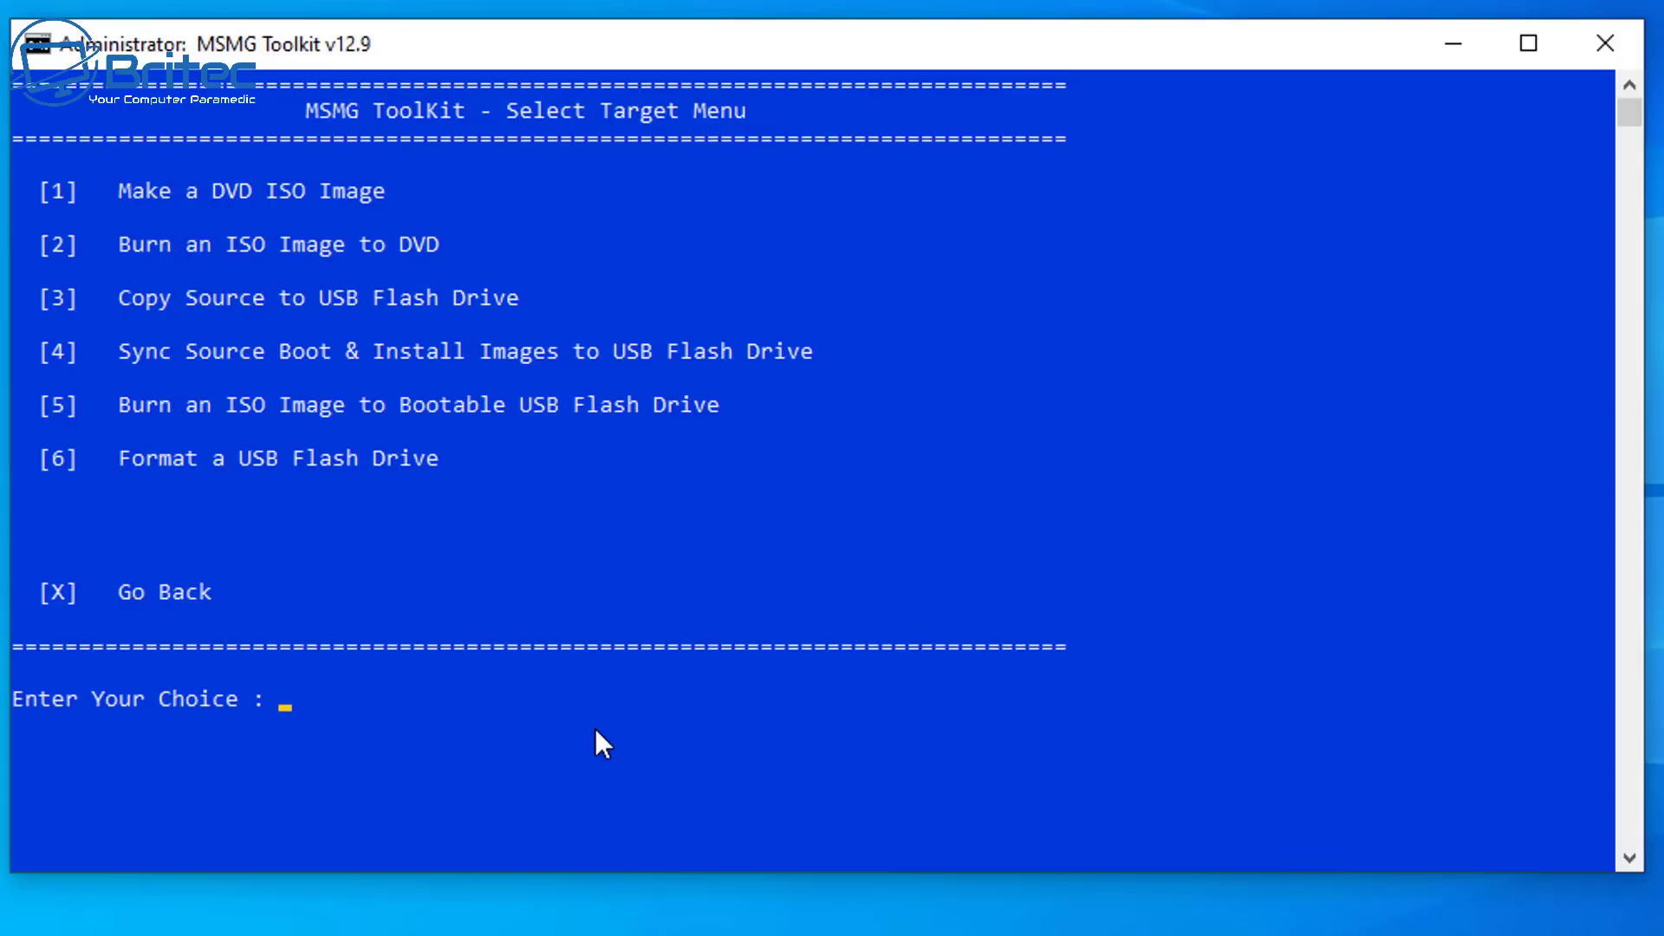
{"action": "left_click_drag", "start_coordinate": [45, 184], "coordinate": [412, 191]}
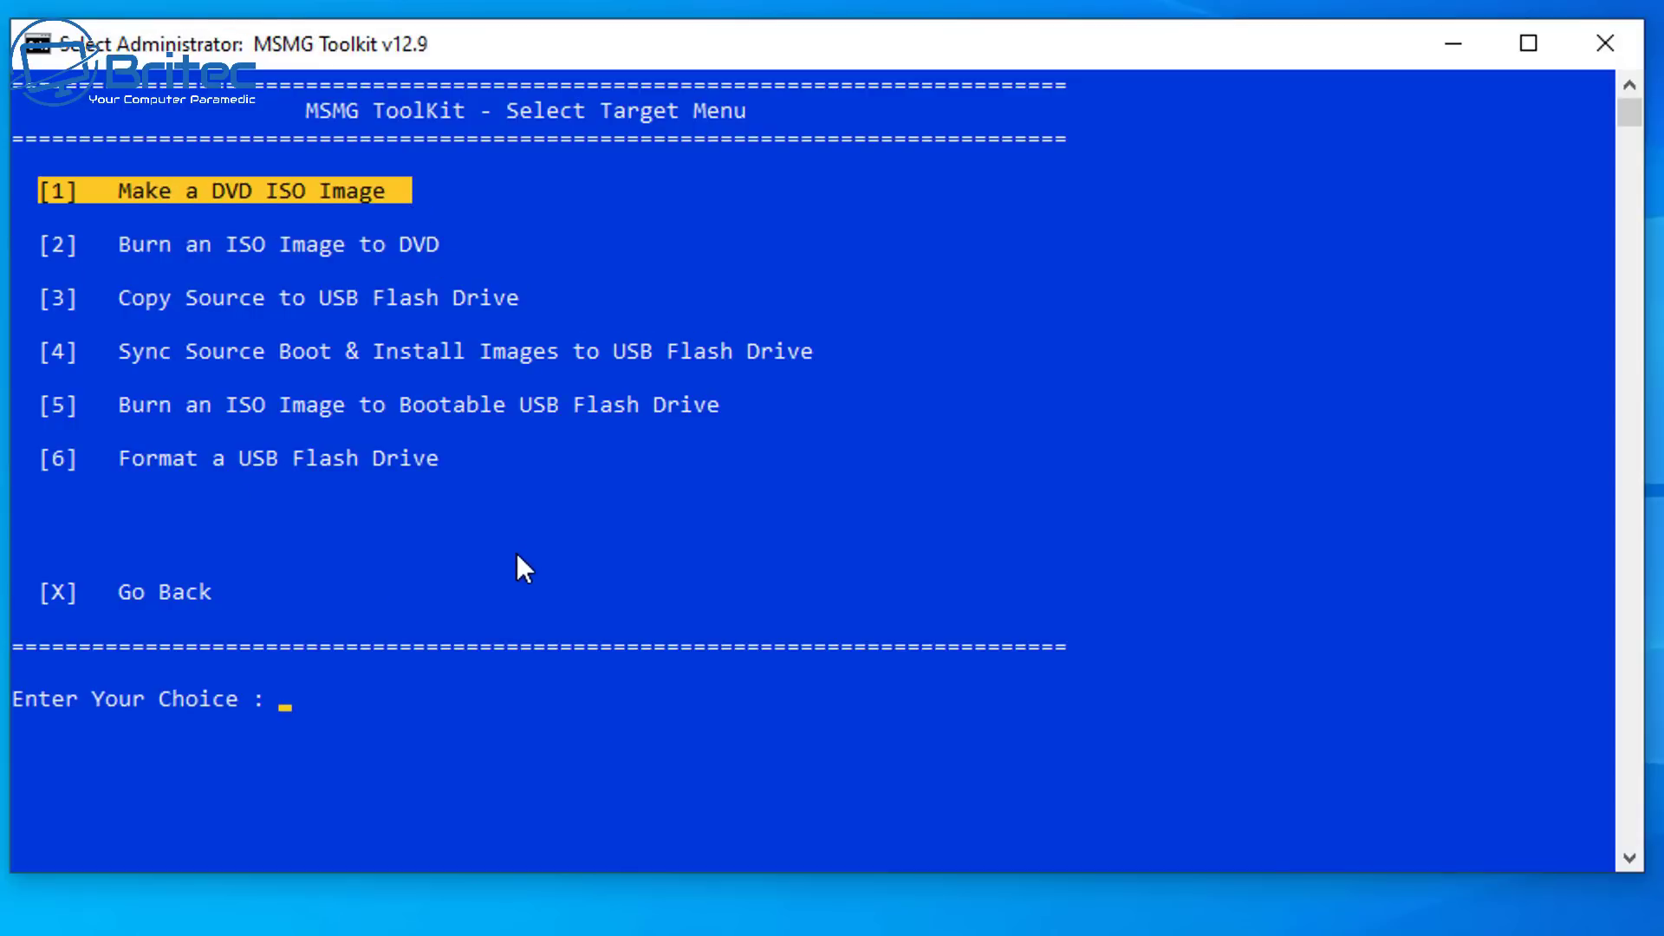
{"action": "left_click", "coordinate": [351, 750]}
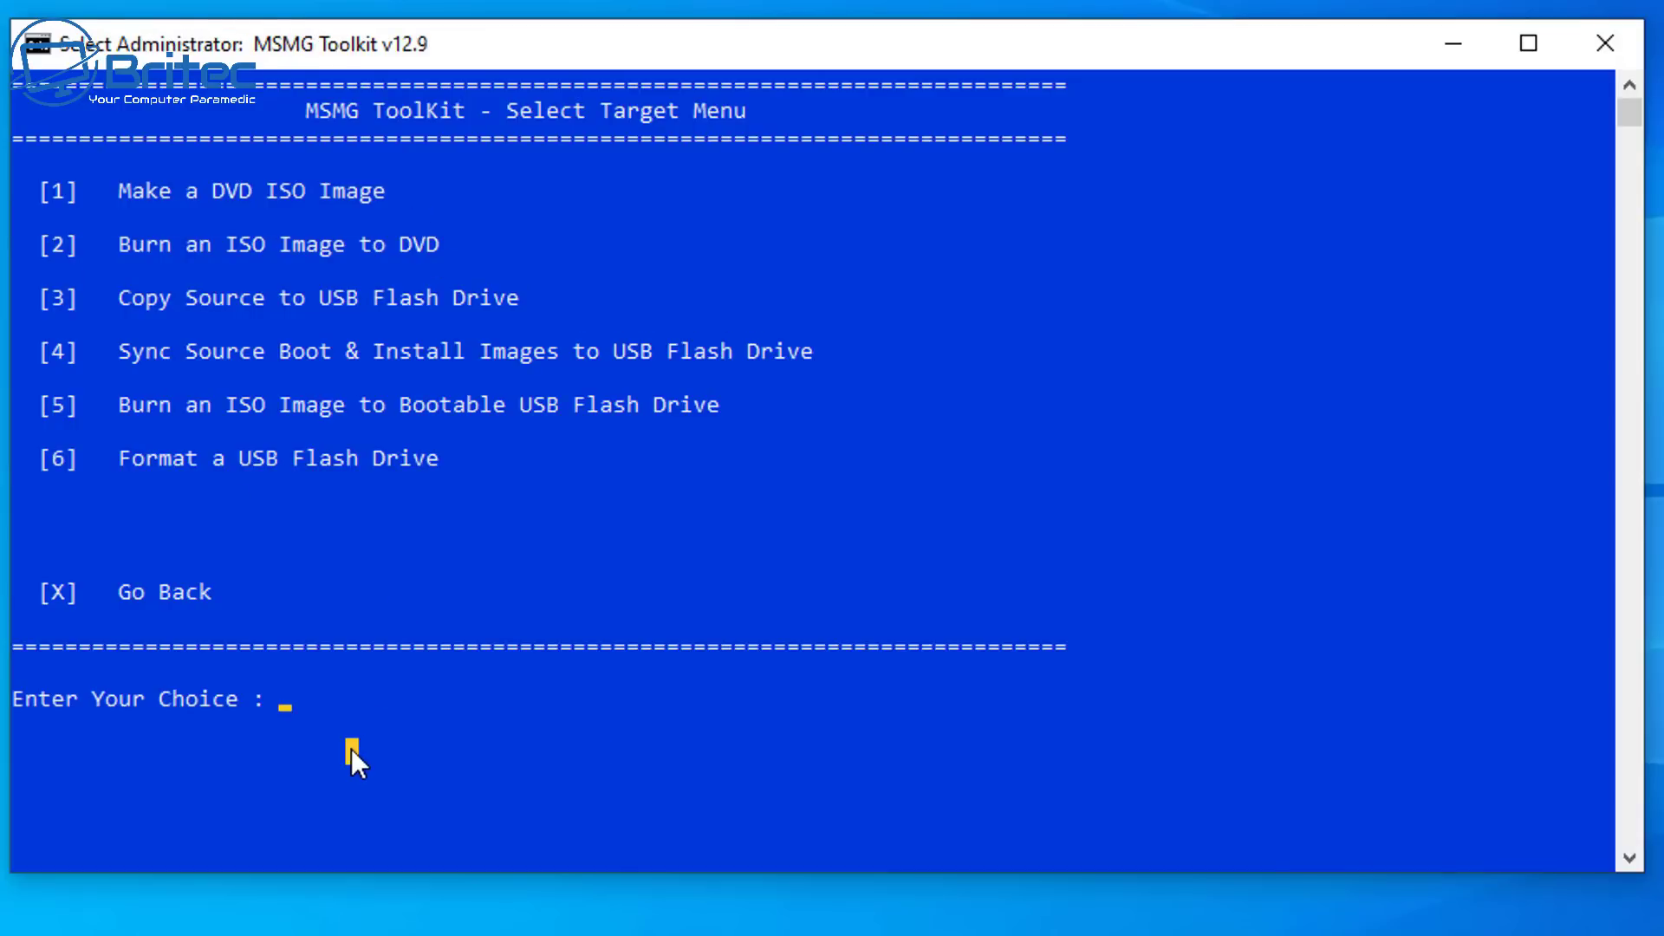
{"action": "key", "text": "1"}
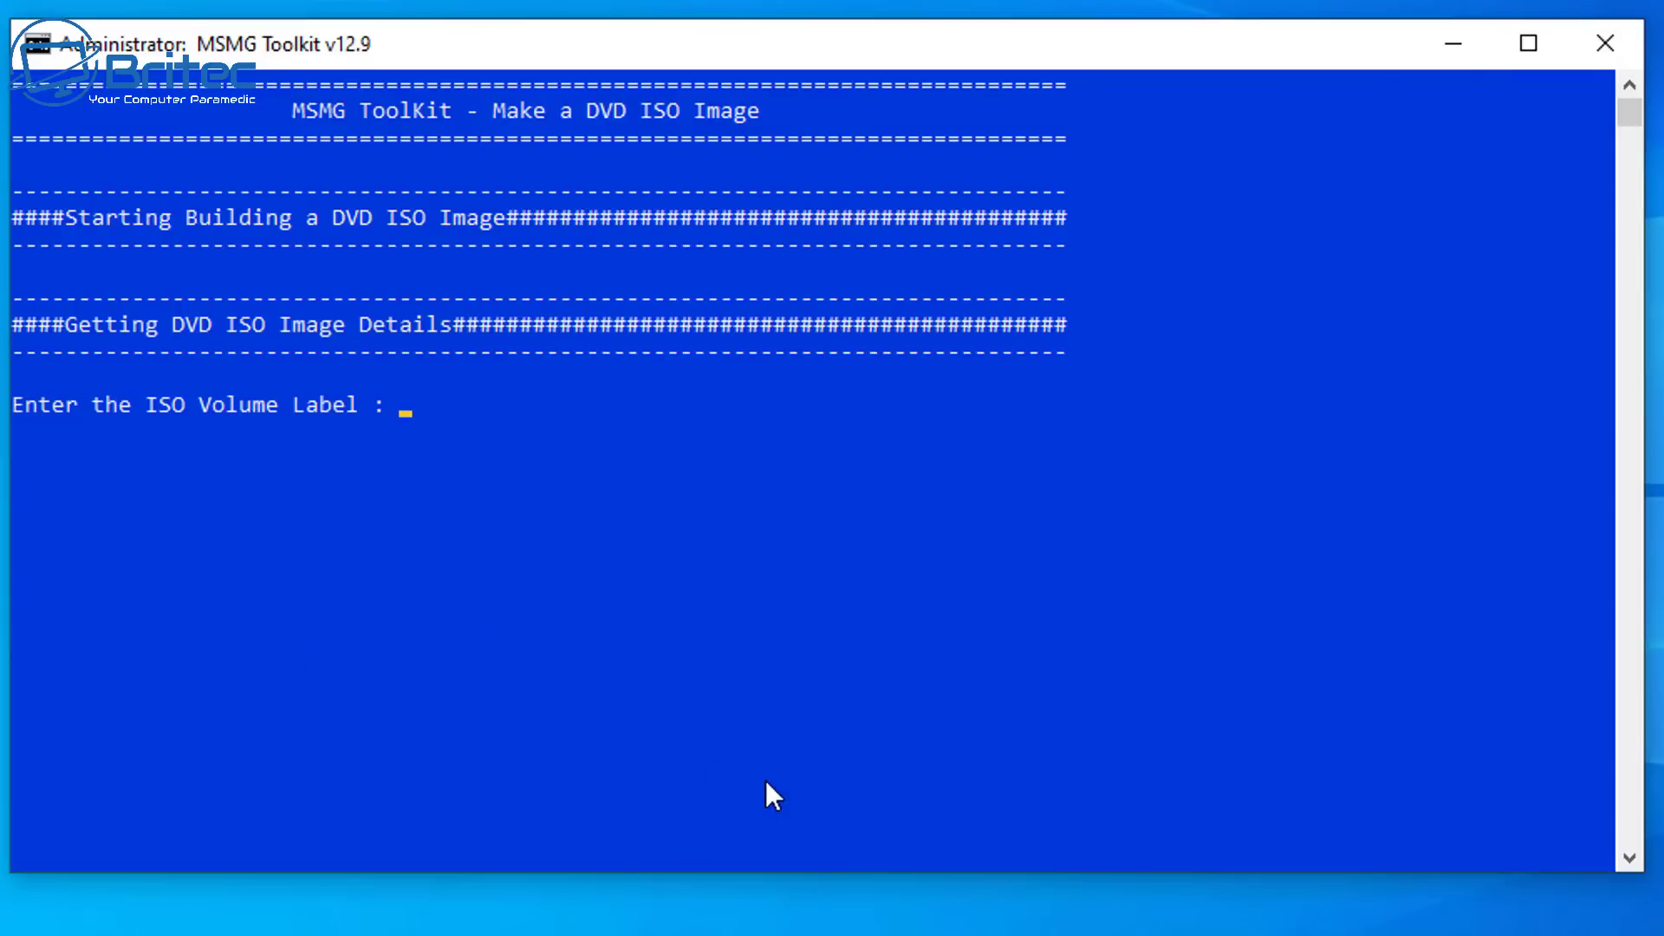
Step: Build the ISO with volume label Win11Drivers and file name Win11Drivers, and return to the main choices
{"action": "type", "text": "Win11Driv"}
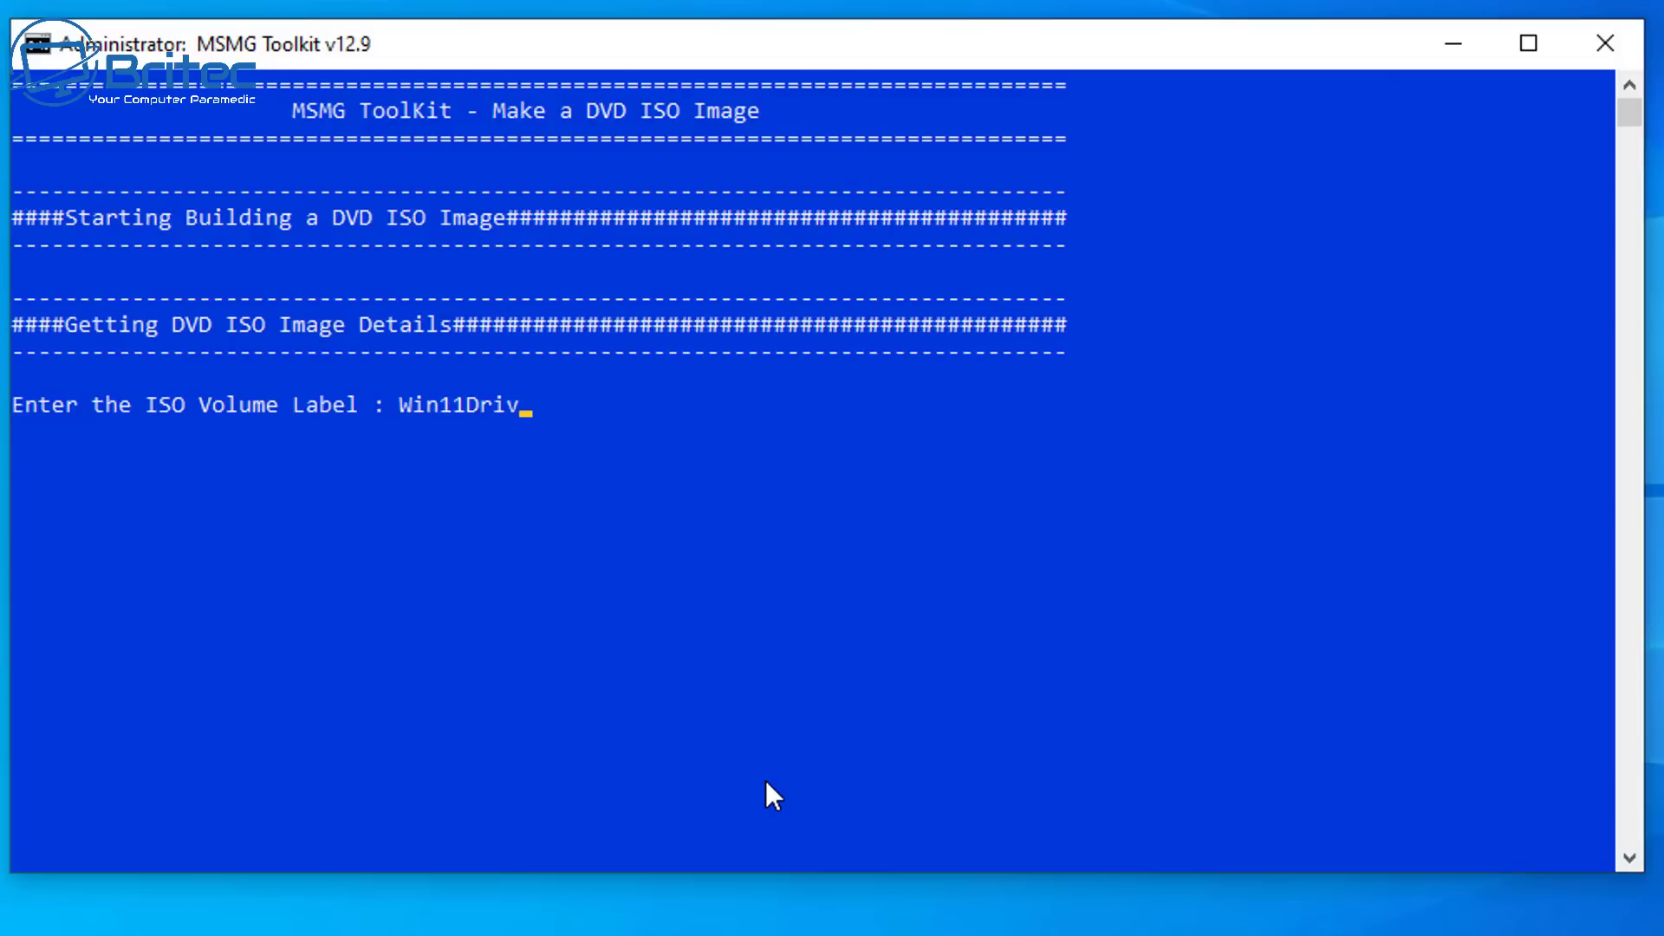
{"action": "type", "text": "ers"}
{"action": "key", "text": "Return"}
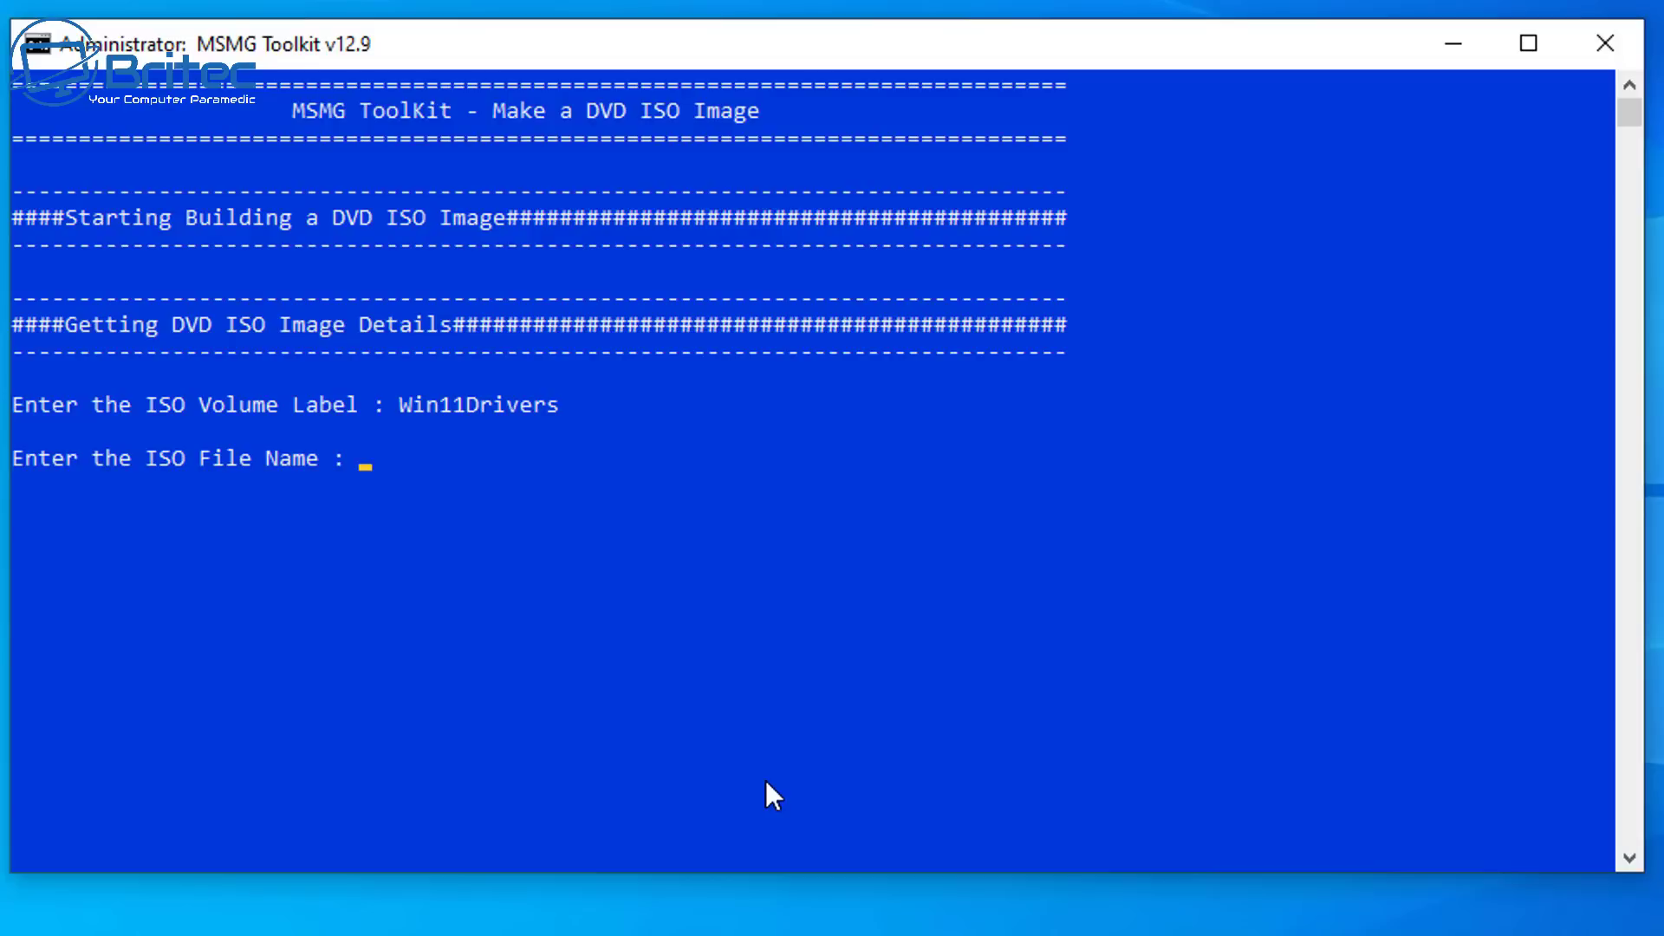
{"action": "type", "text": "Win11Drivers"}
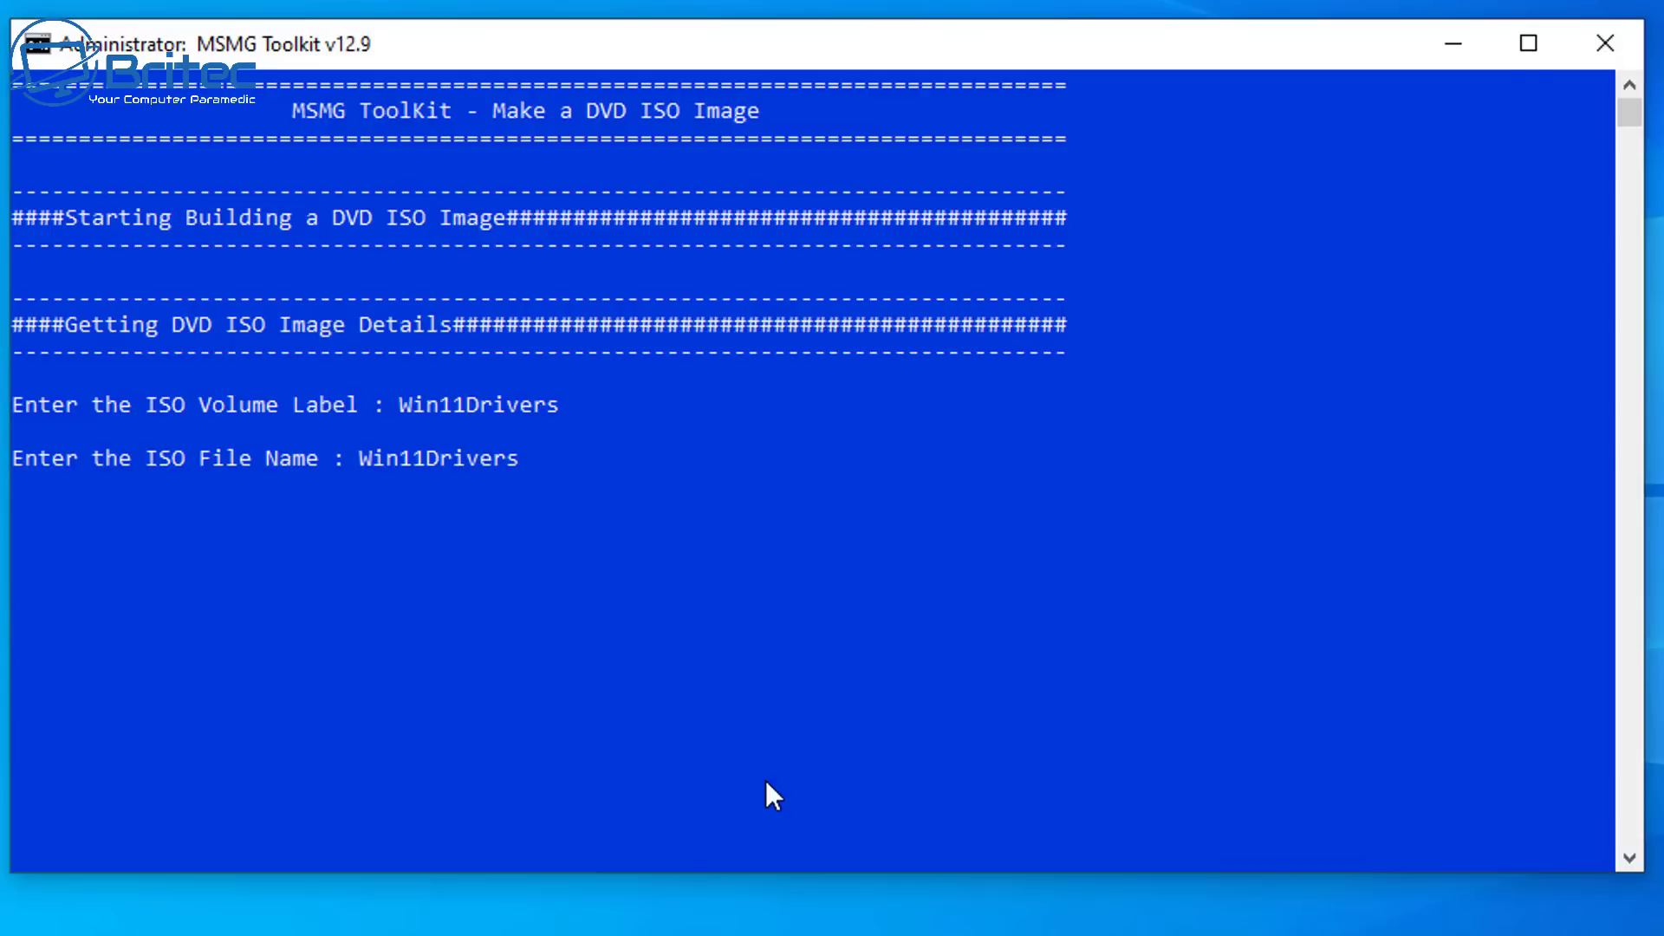
{"action": "key", "text": "Return"}
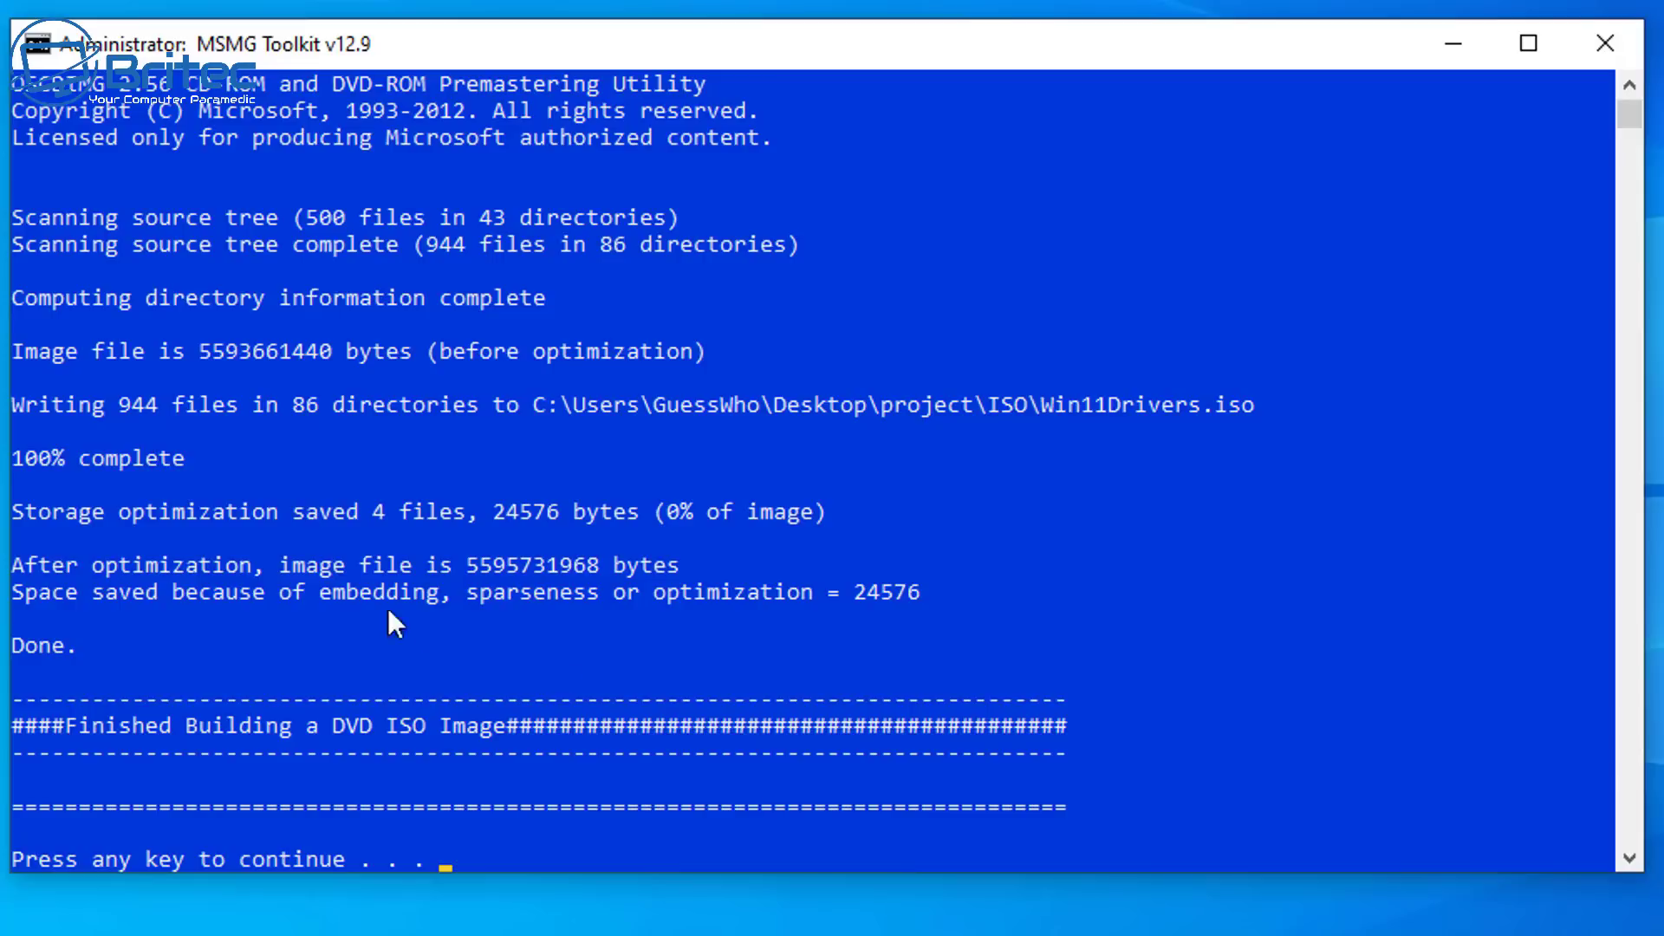
{"action": "left_click_drag", "start_coordinate": [63, 718], "coordinate": [506, 726]}
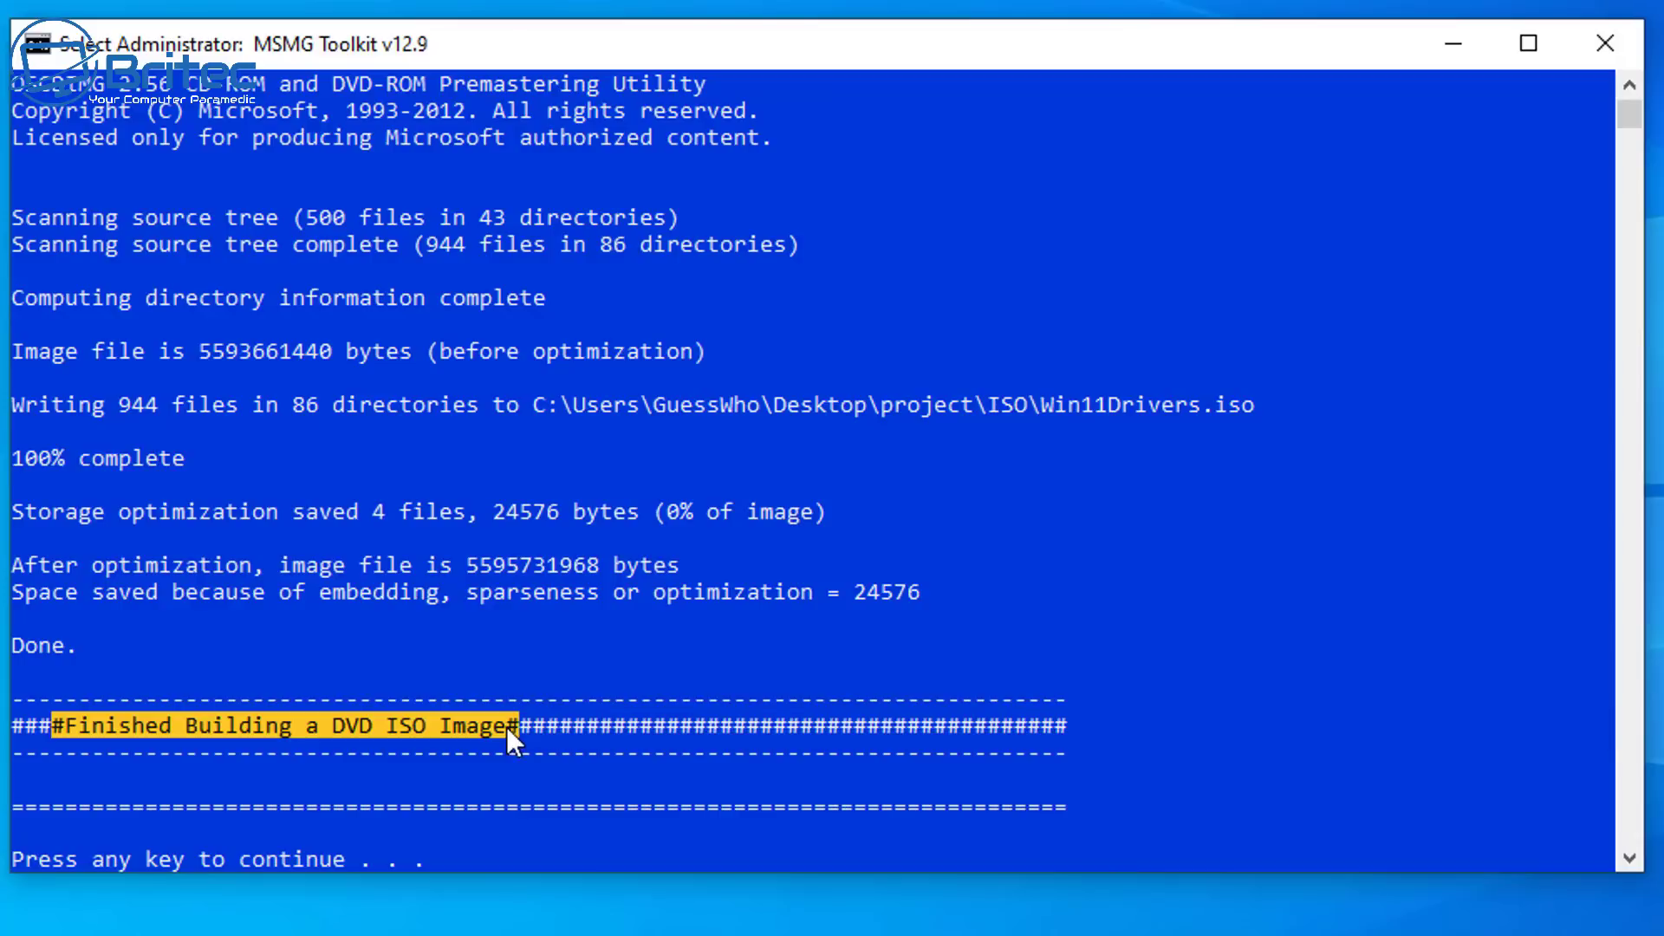
{"action": "right_click", "coordinate": [521, 841]}
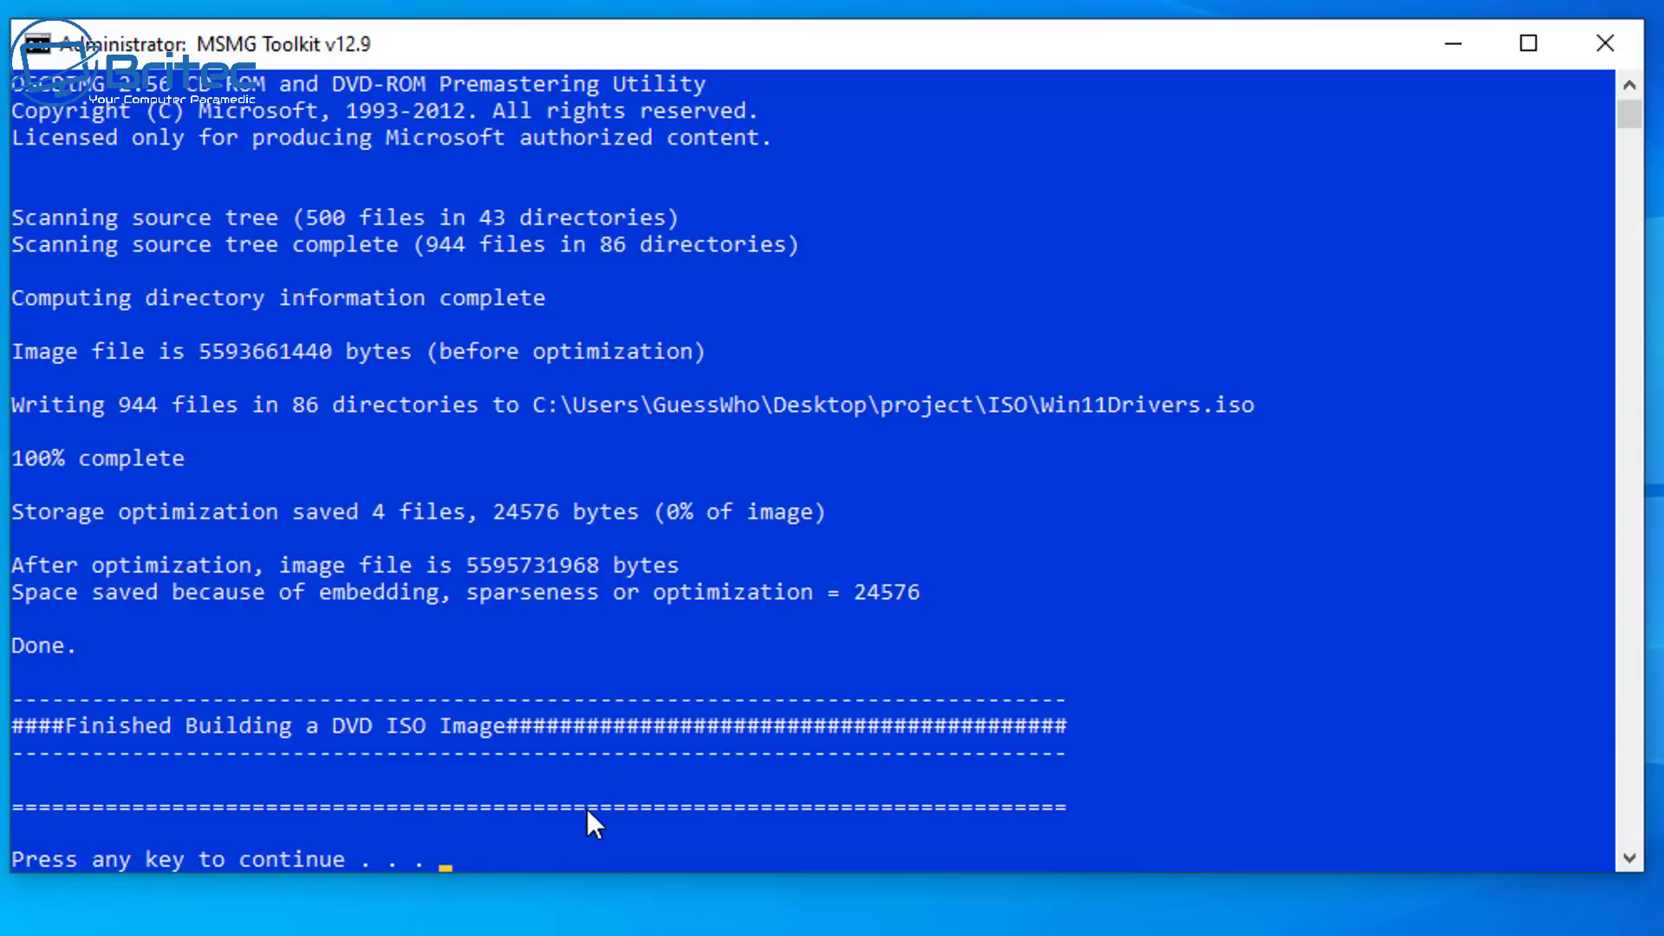
{"action": "key", "text": "Return"}
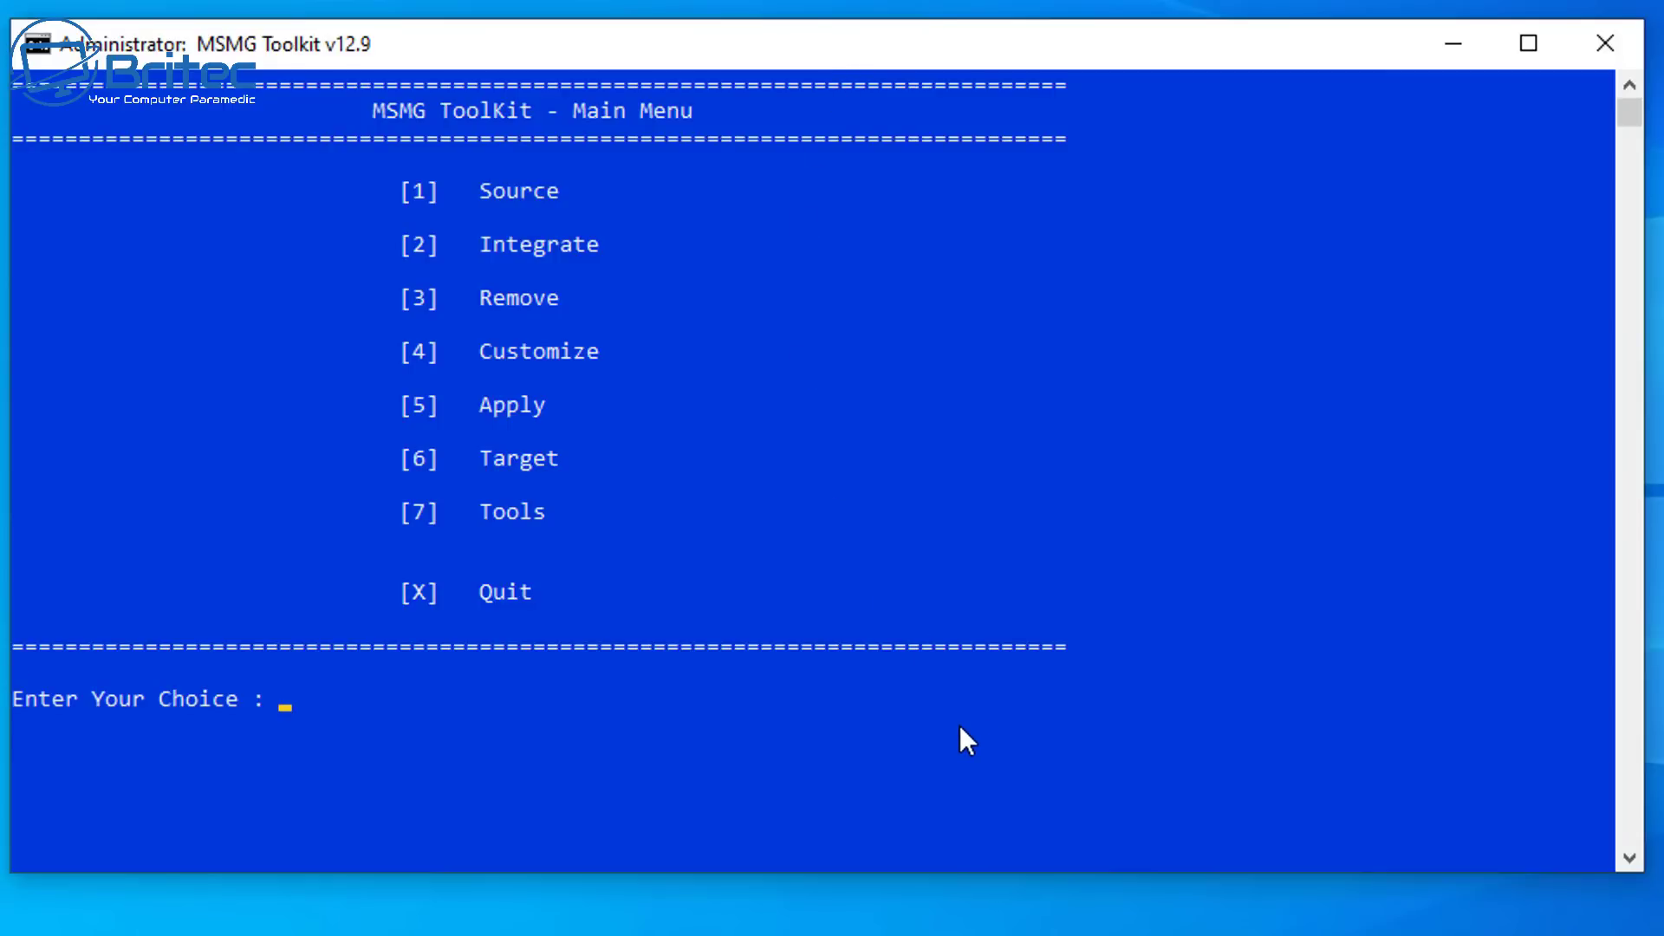
Step: Quit MSMG Toolkit and close it after its post-cleanup operation
{"action": "type", "text": "x"}
{"action": "key", "text": "Return"}
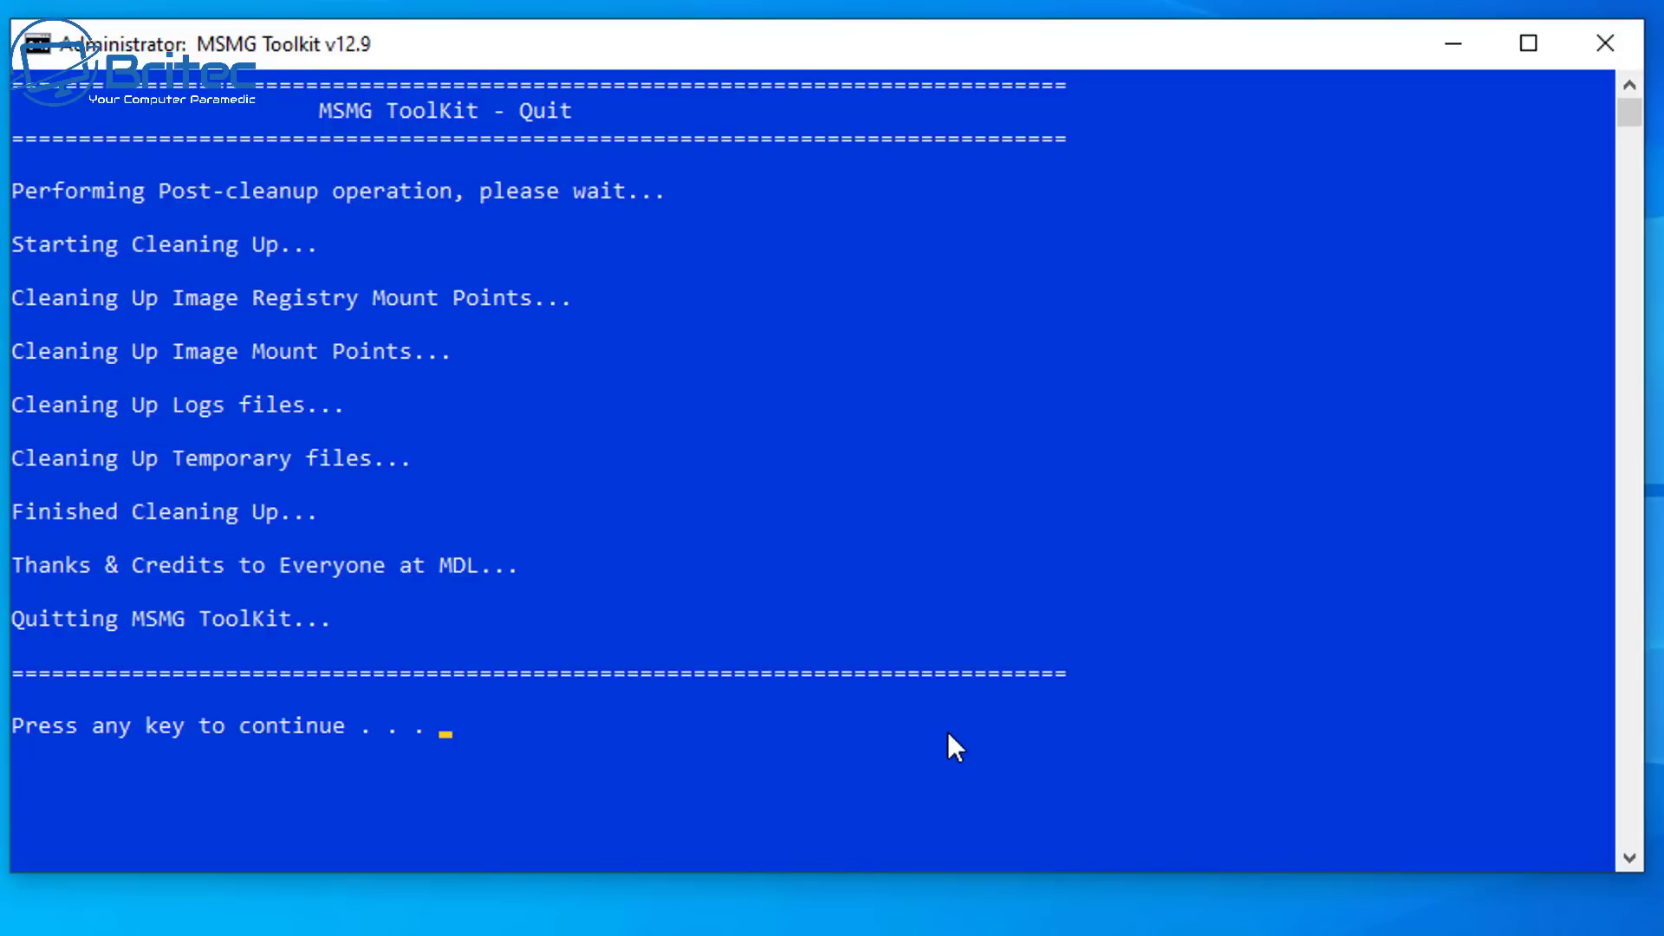
{"action": "key", "text": "Return"}
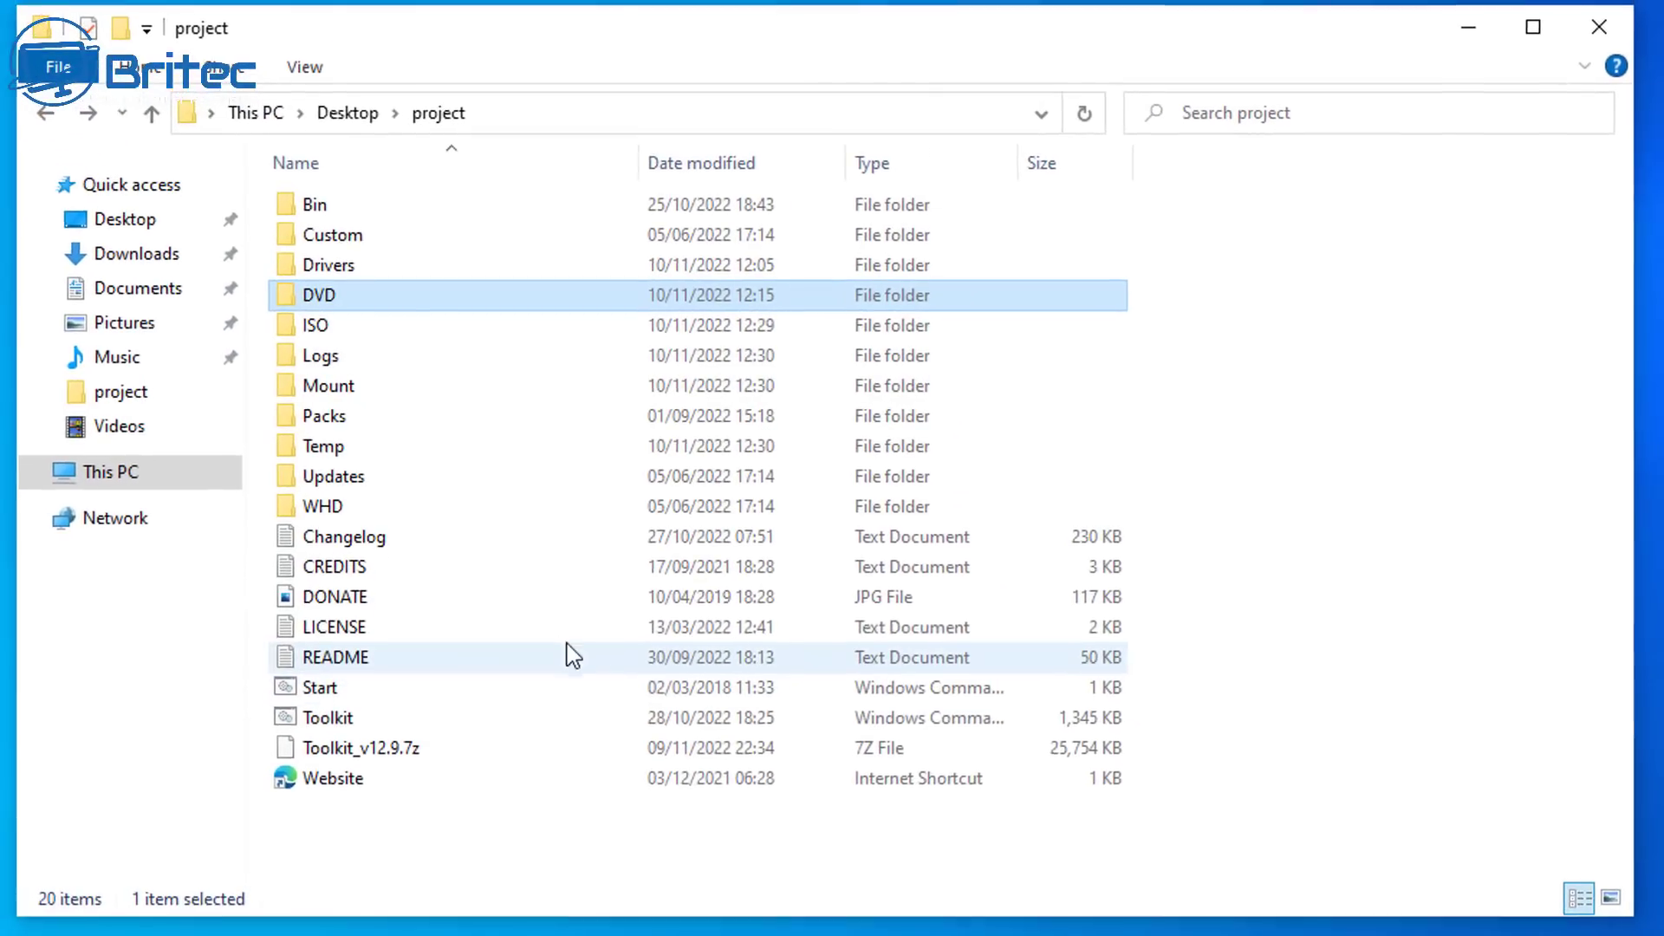
Step: Inspect the Win11 and Win11Drivers disc images in the project's ISO folder in File Explorer, and close the folder
{"action": "double_click", "coordinate": [338, 329]}
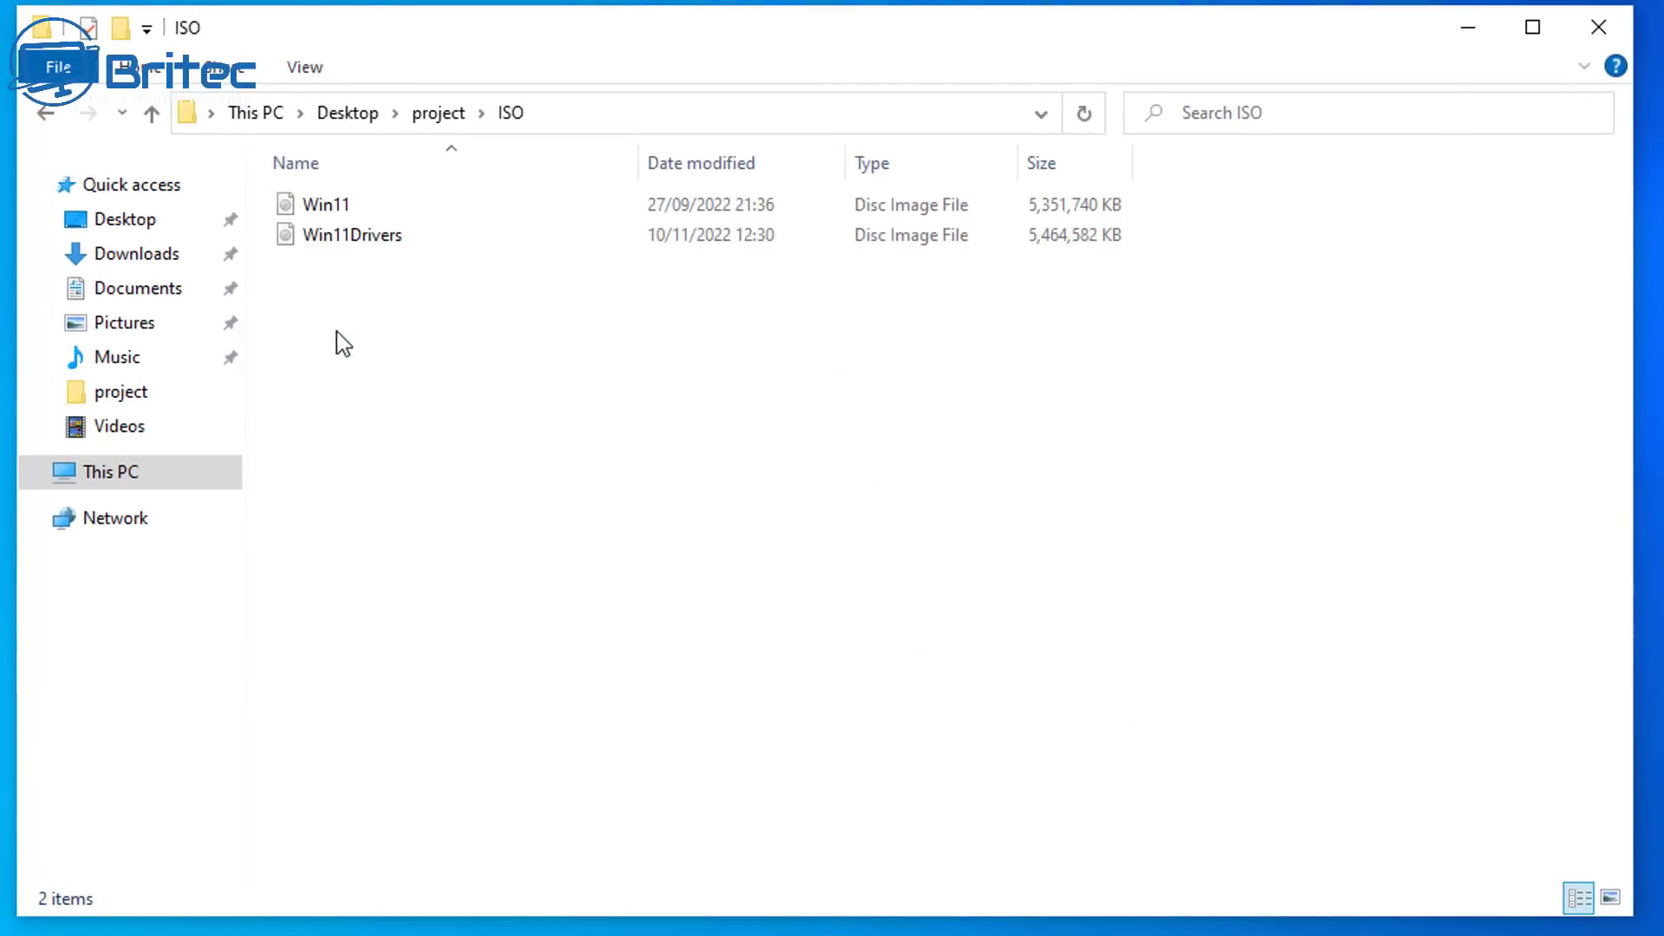
{"action": "left_click", "coordinate": [352, 243]}
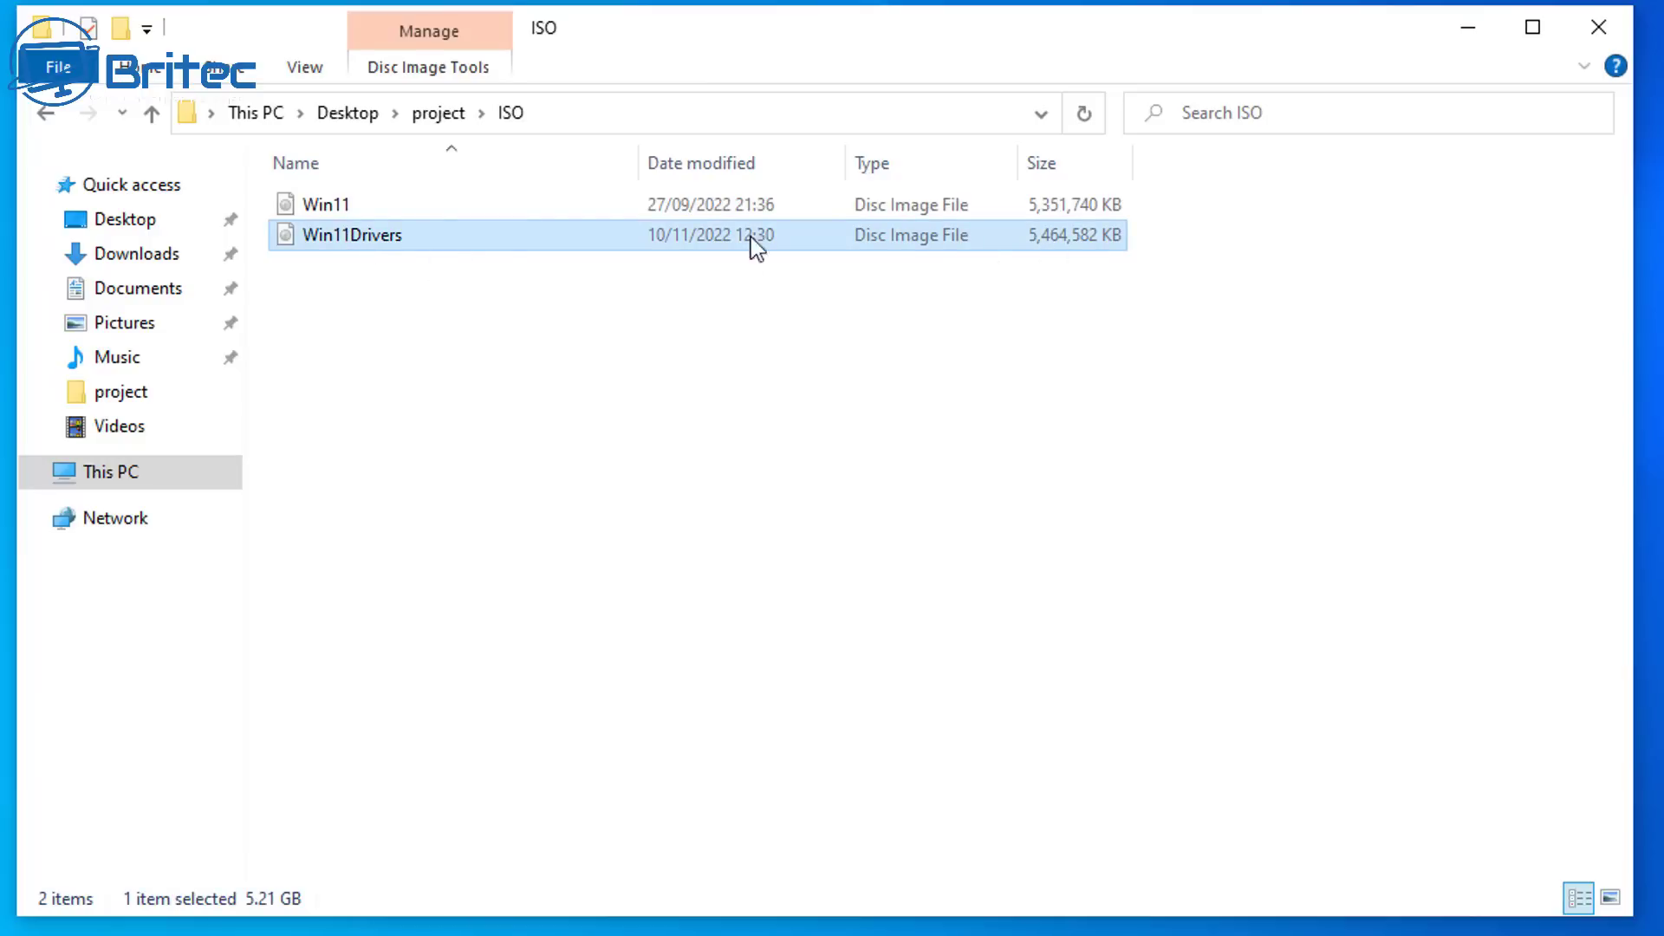
{"action": "left_click", "coordinate": [344, 210]}
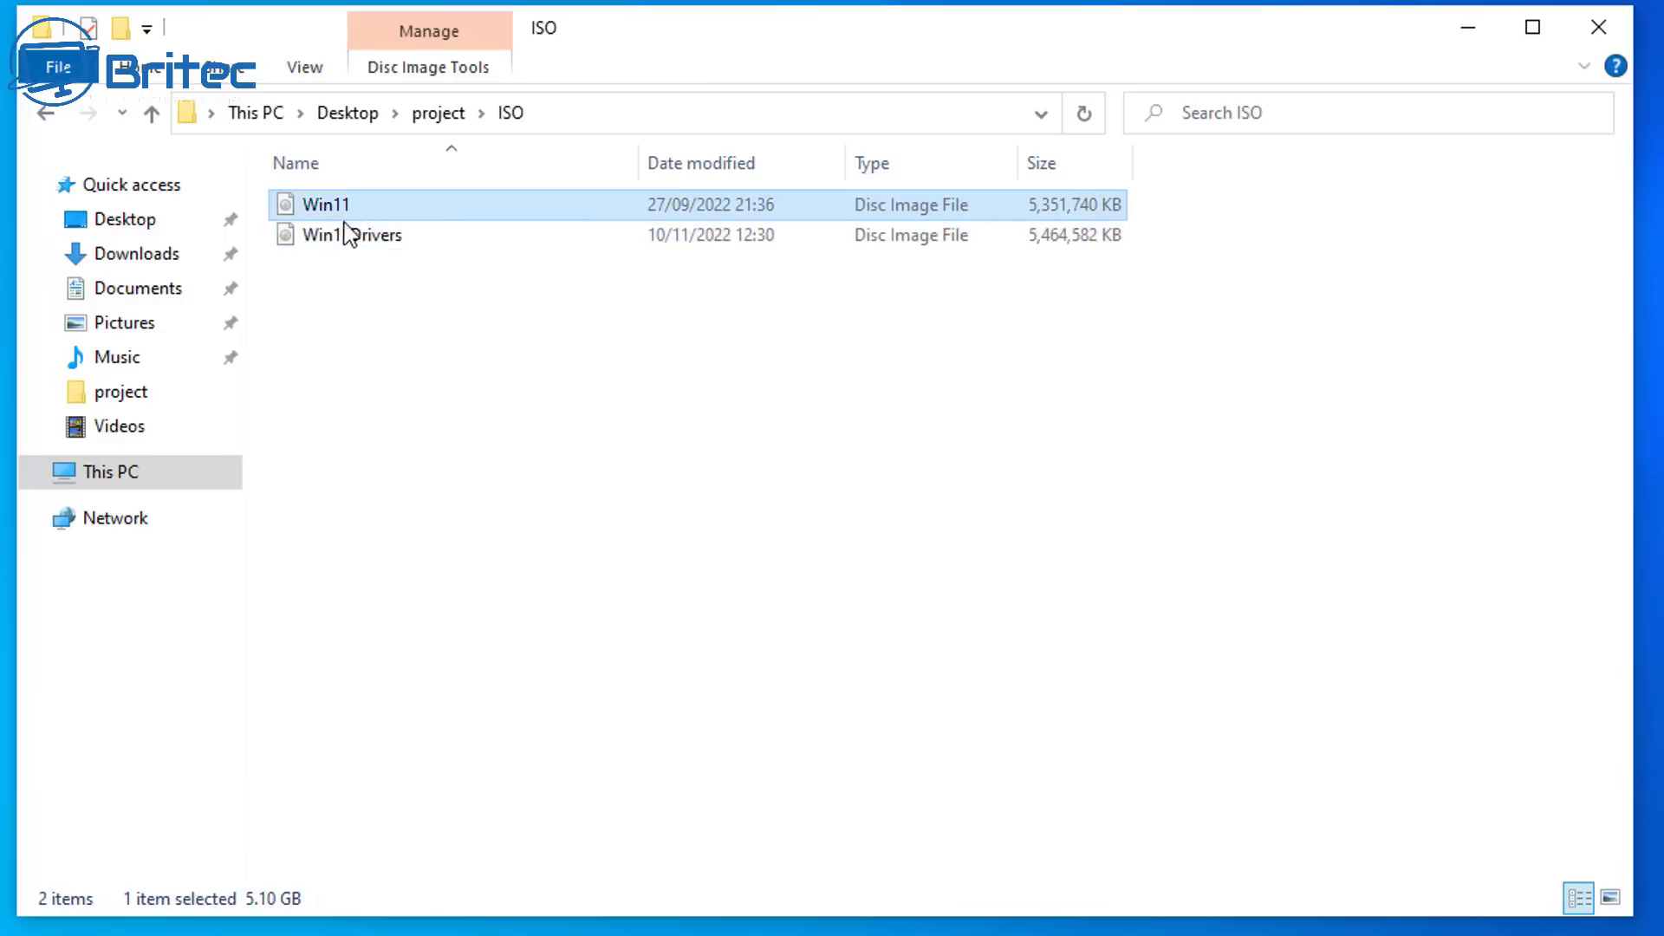
{"action": "left_click", "coordinate": [347, 245]}
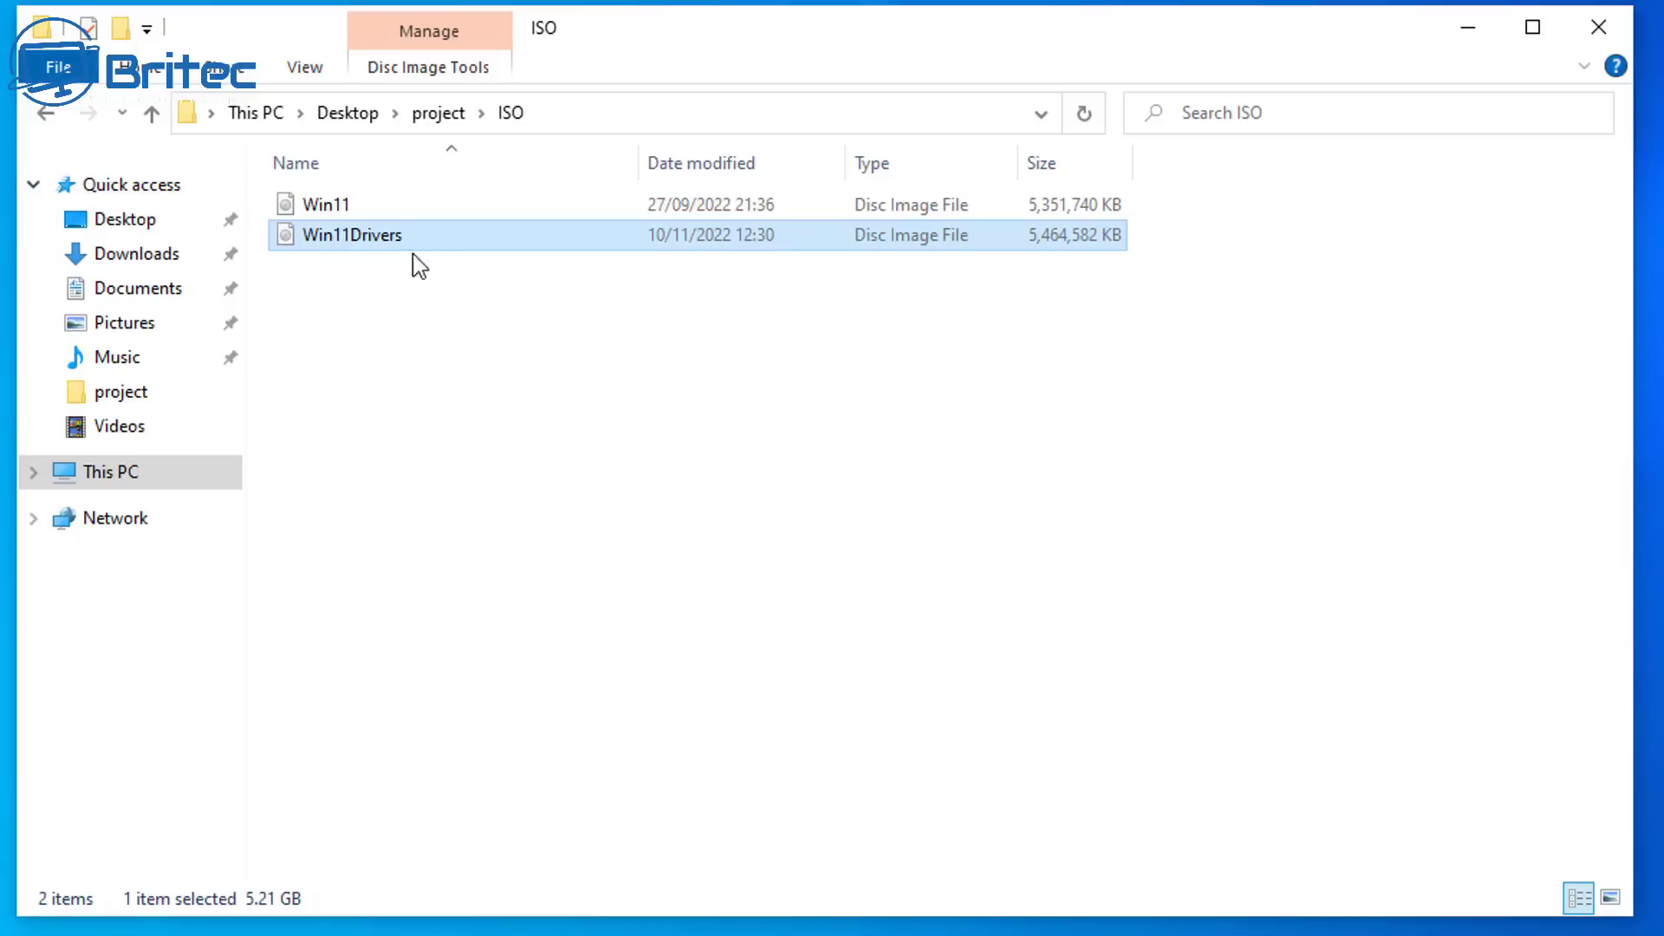
{"action": "left_click", "coordinate": [1600, 33]}
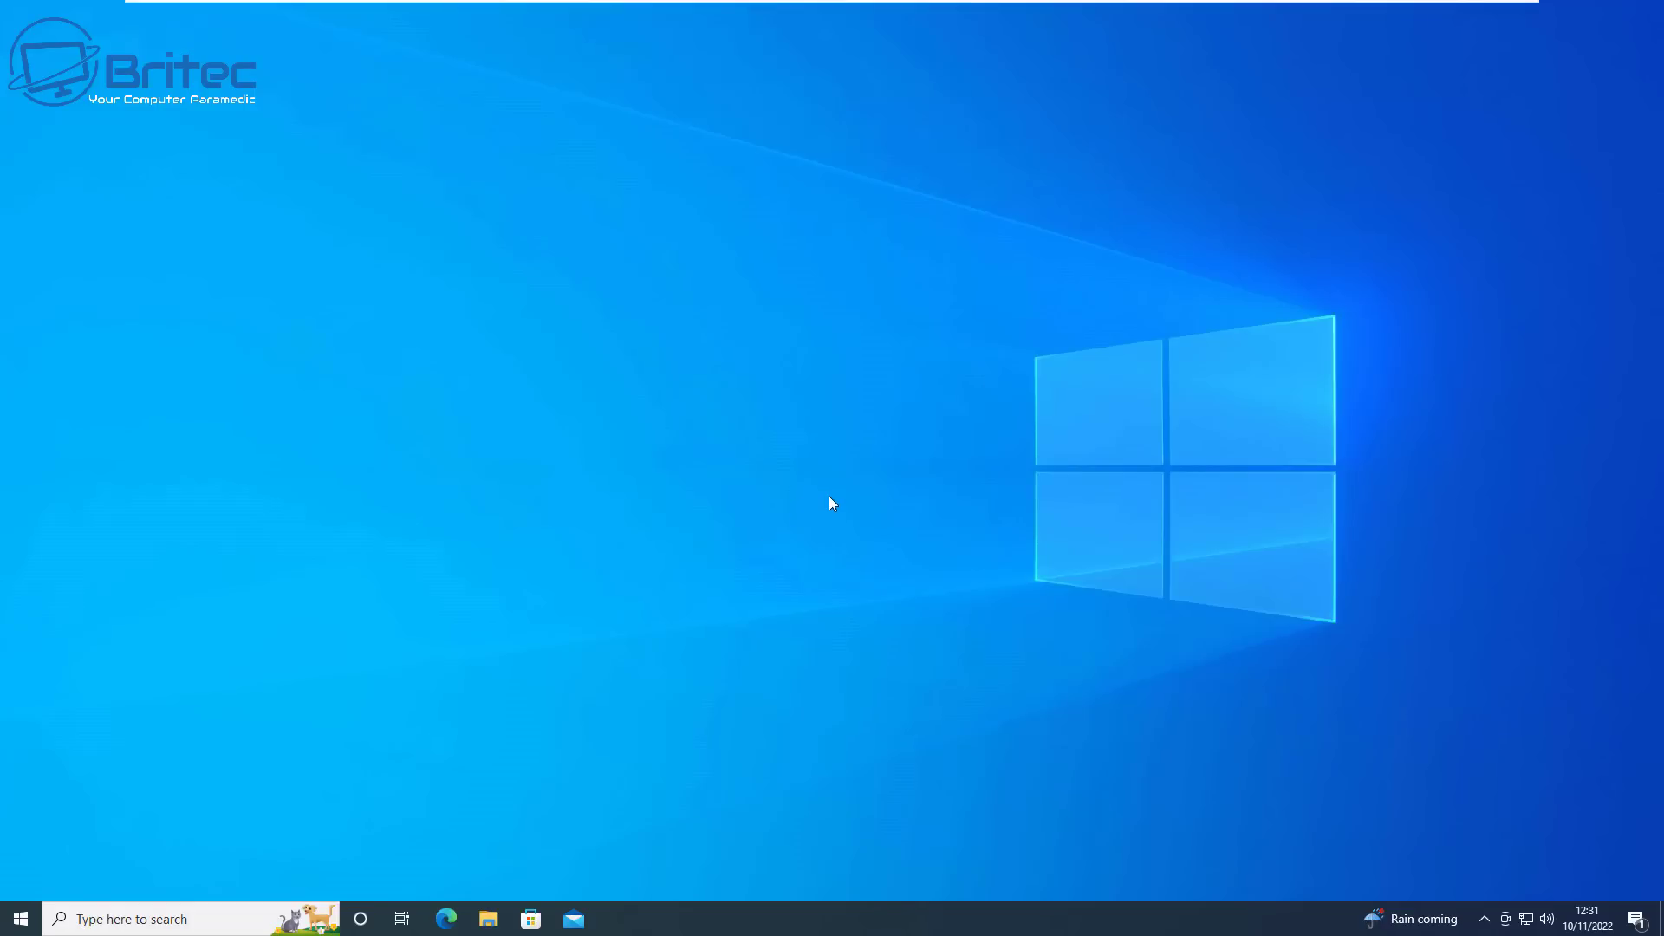
{"action": "left_click", "coordinate": [488, 919]}
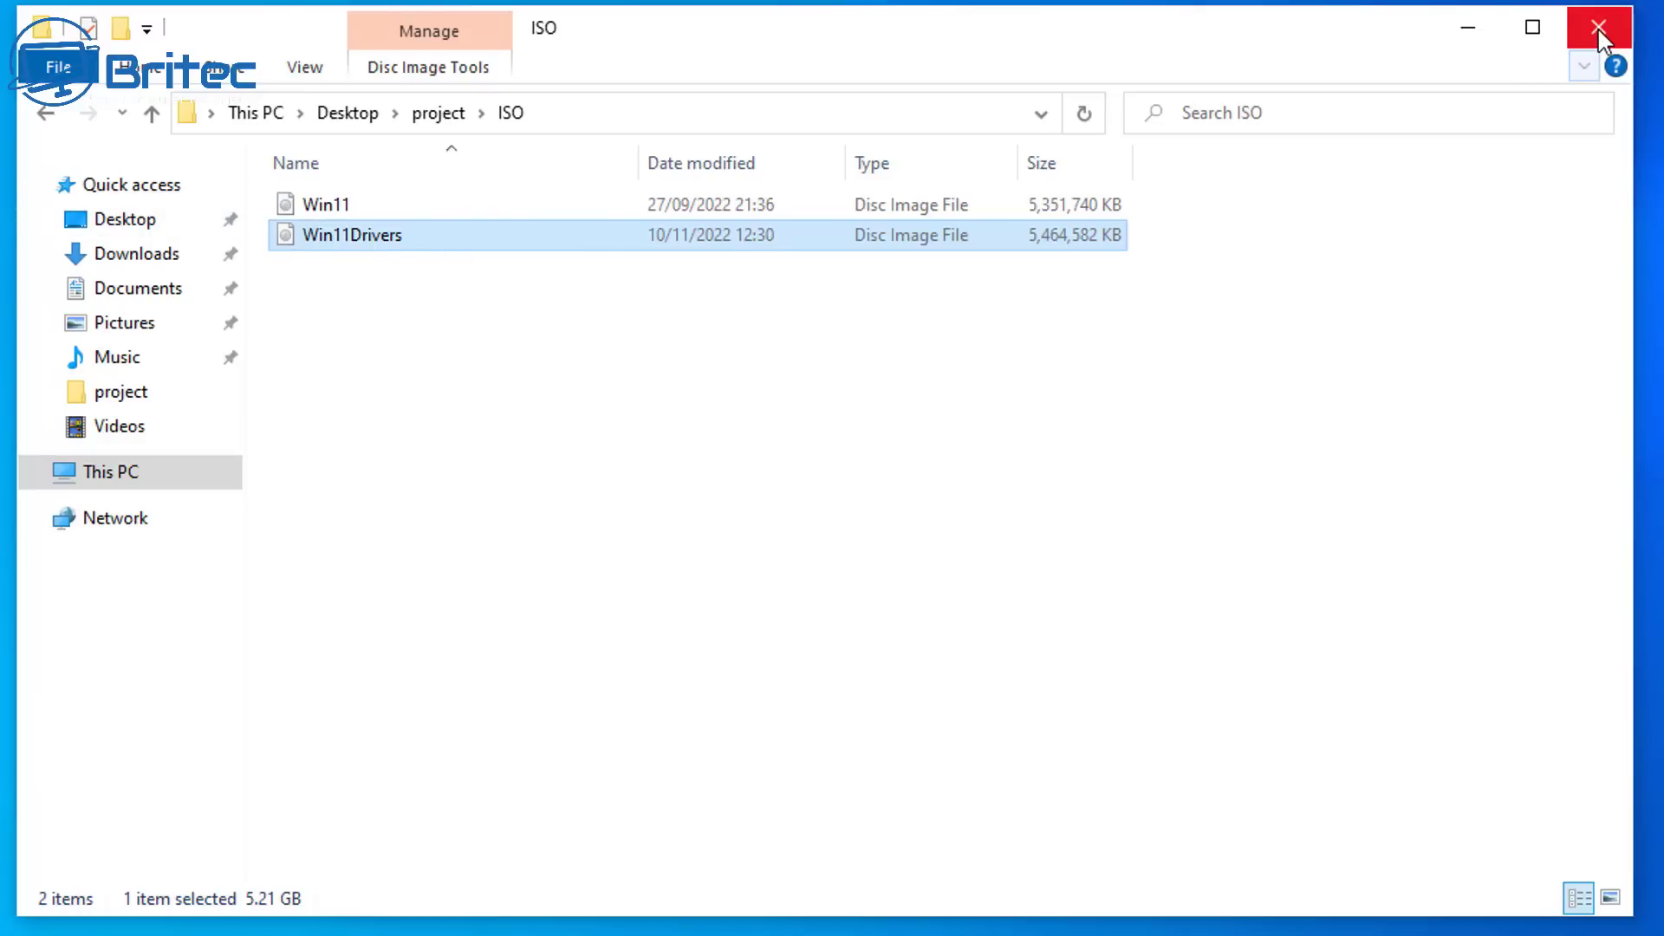
{"action": "left_click", "coordinate": [1599, 33]}
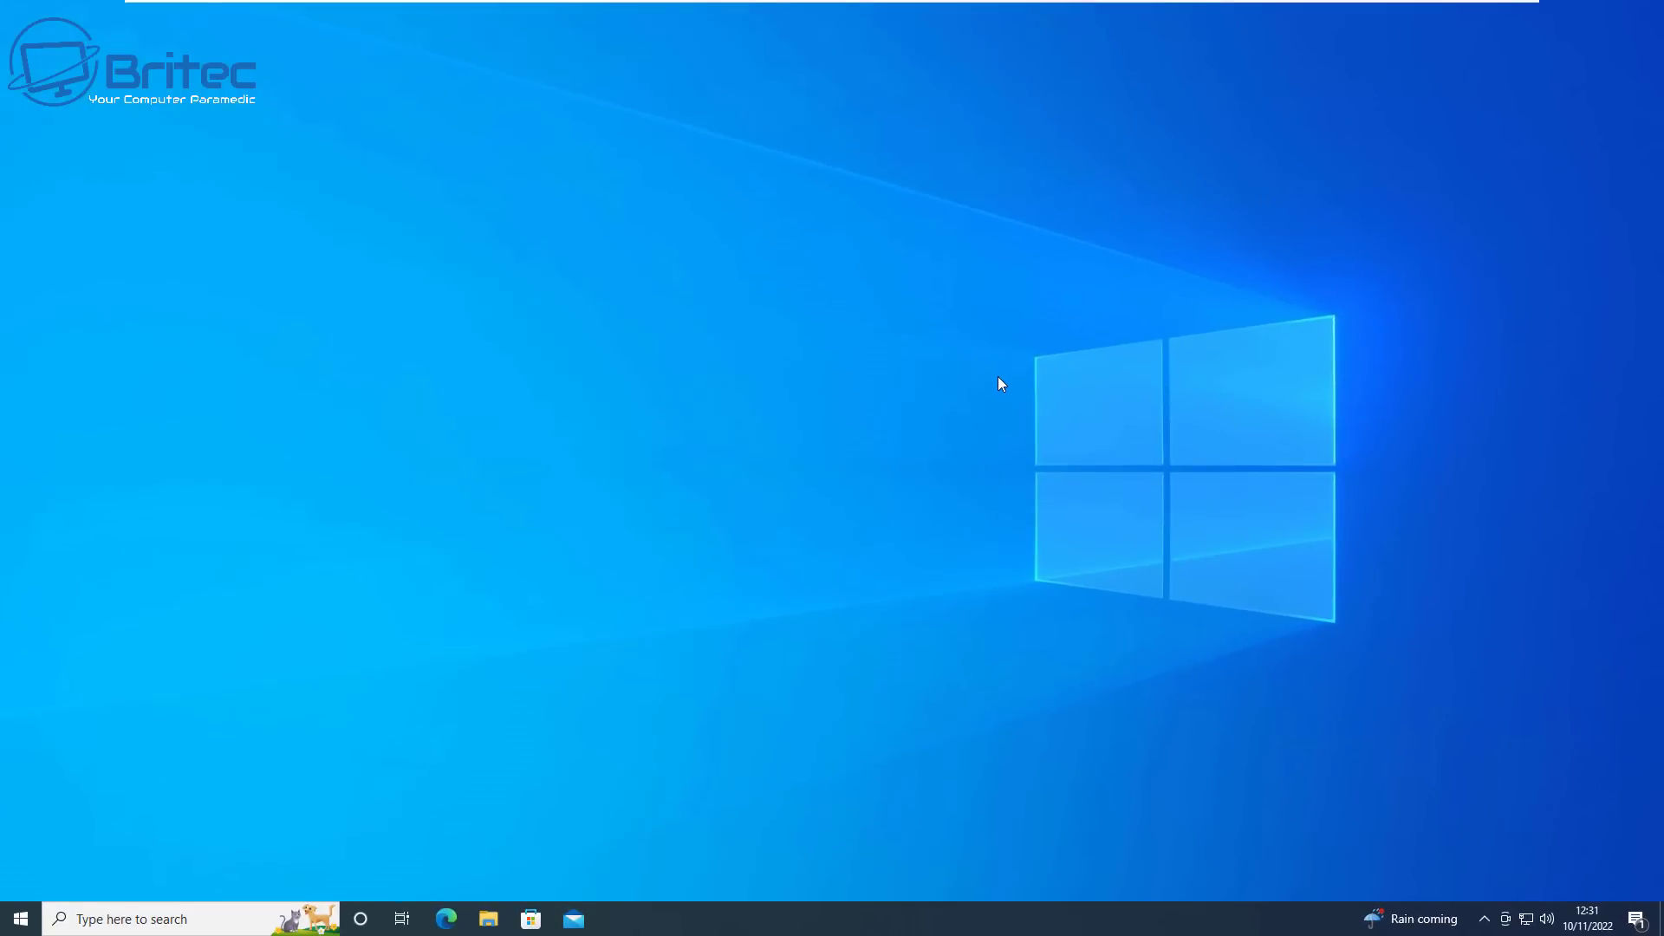